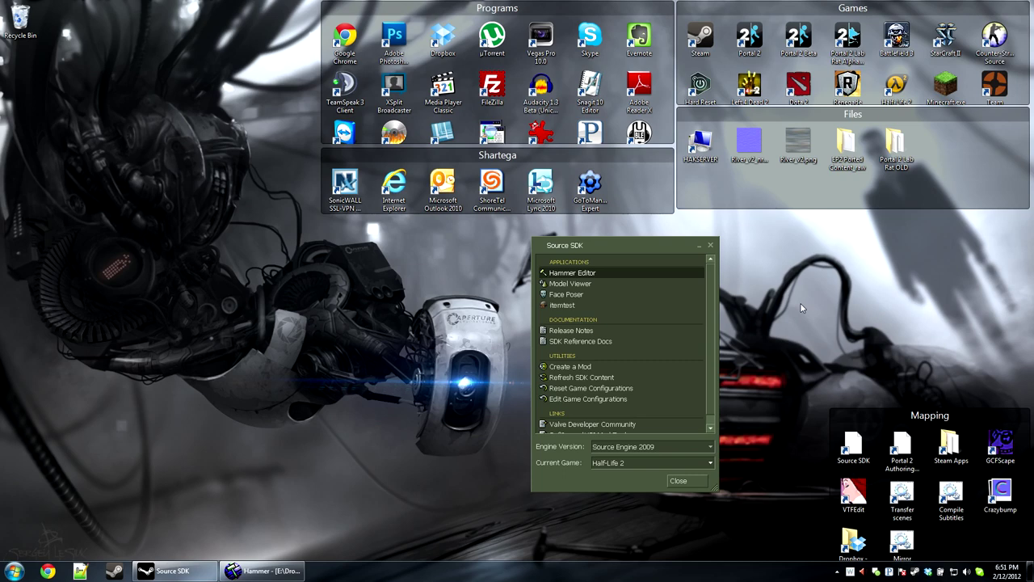
pyautogui.doubleClick(800, 308)
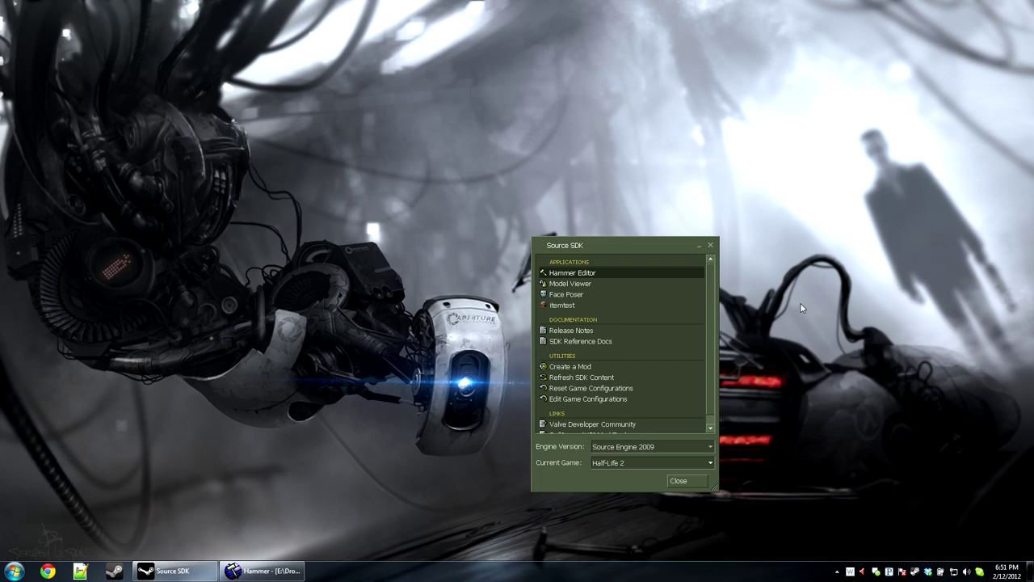
pyautogui.moveTo(633, 251); pyautogui.dragTo(416, 170)
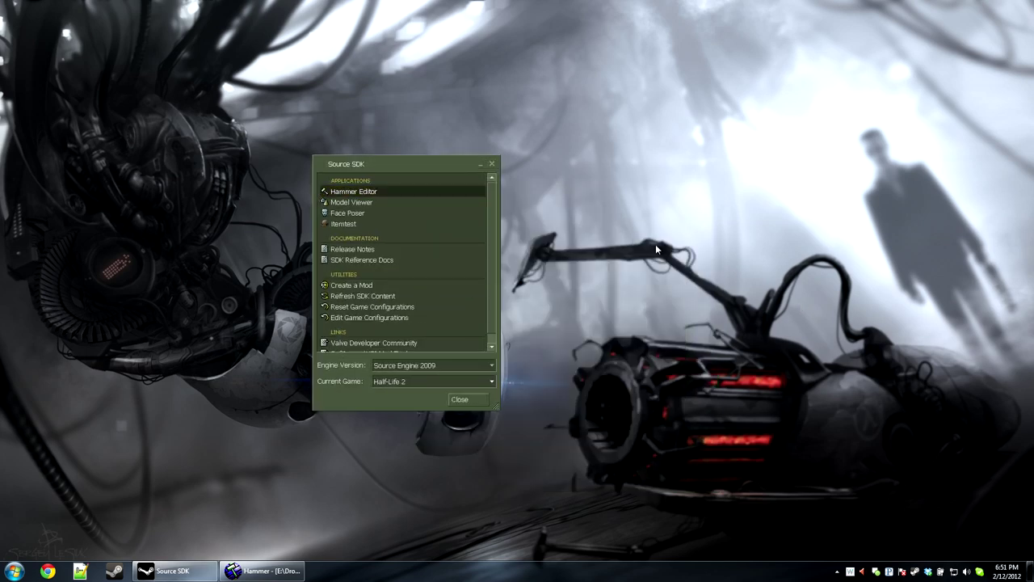
pyautogui.doubleClick(608, 366)
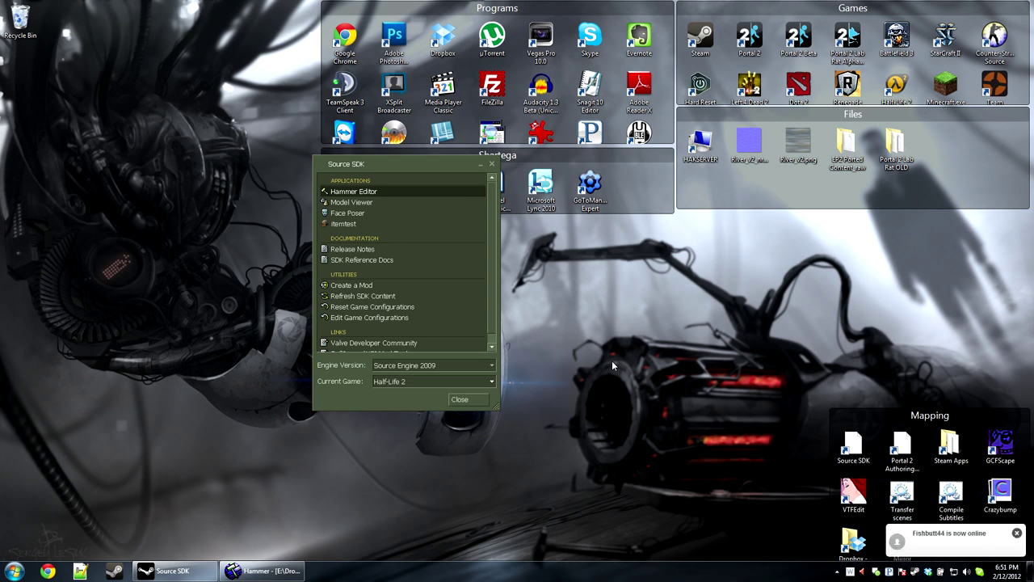
# Set the Steam friends status to Offline
pyautogui.rightClick(916, 574)
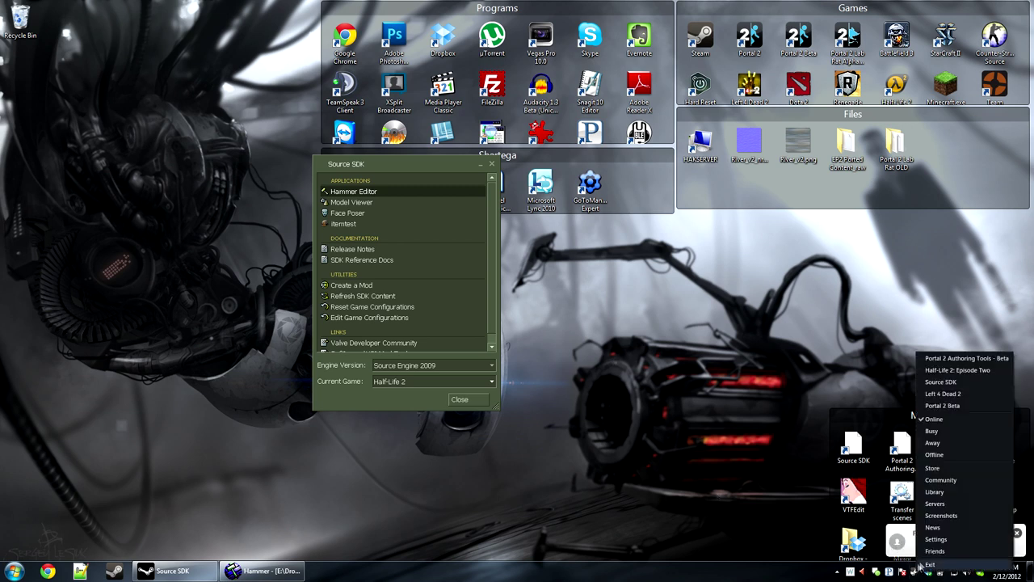
pyautogui.click(941, 455)
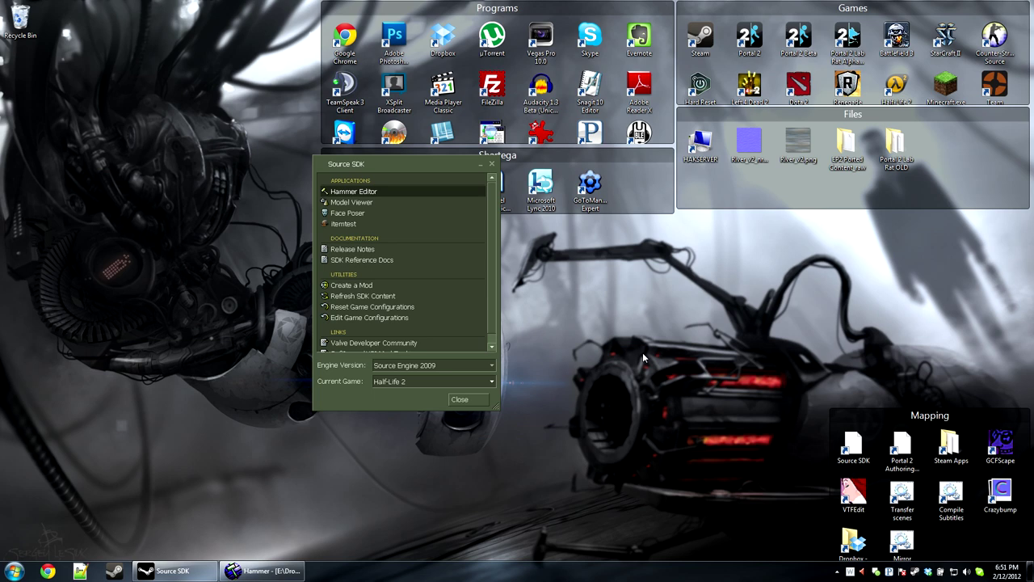
# Choose Source Engine 2009 as the engine version and Half-Life 2 as the current game in Source SDK
pyautogui.moveTo(440, 164); pyautogui.dragTo(666, 251)
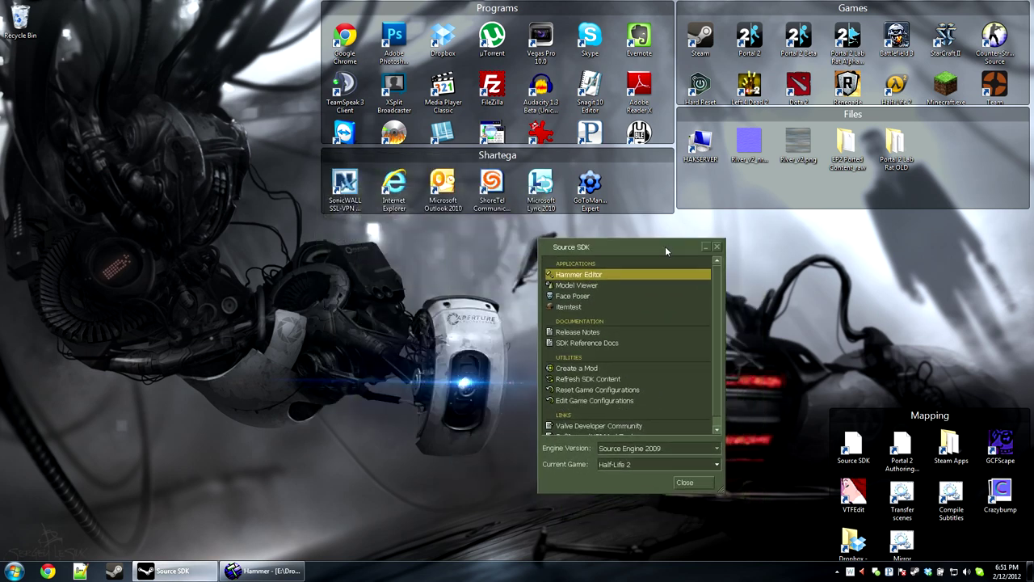
pyautogui.click(716, 449)
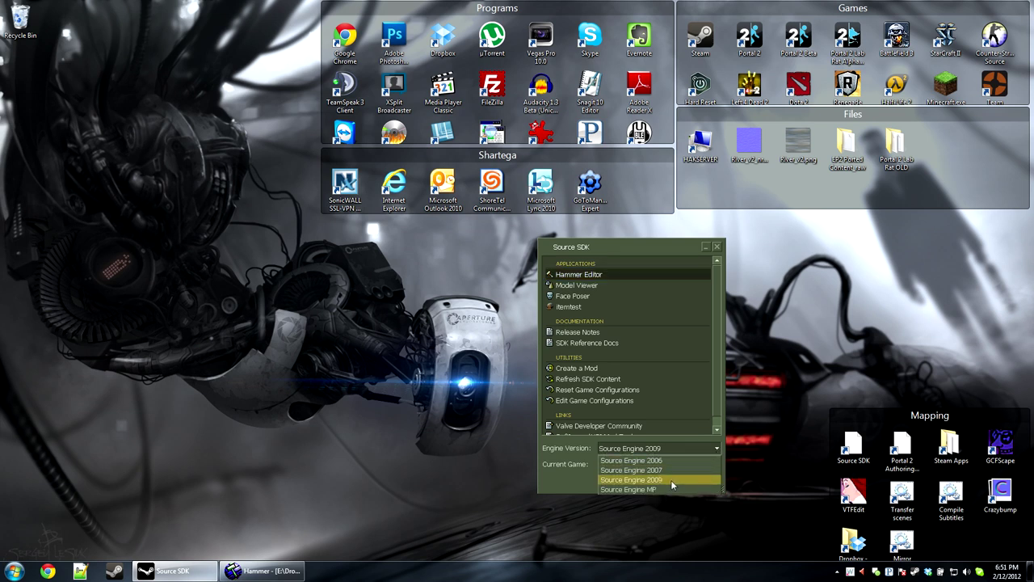
pyautogui.click(671, 480)
pyautogui.click(710, 464)
pyautogui.click(677, 495)
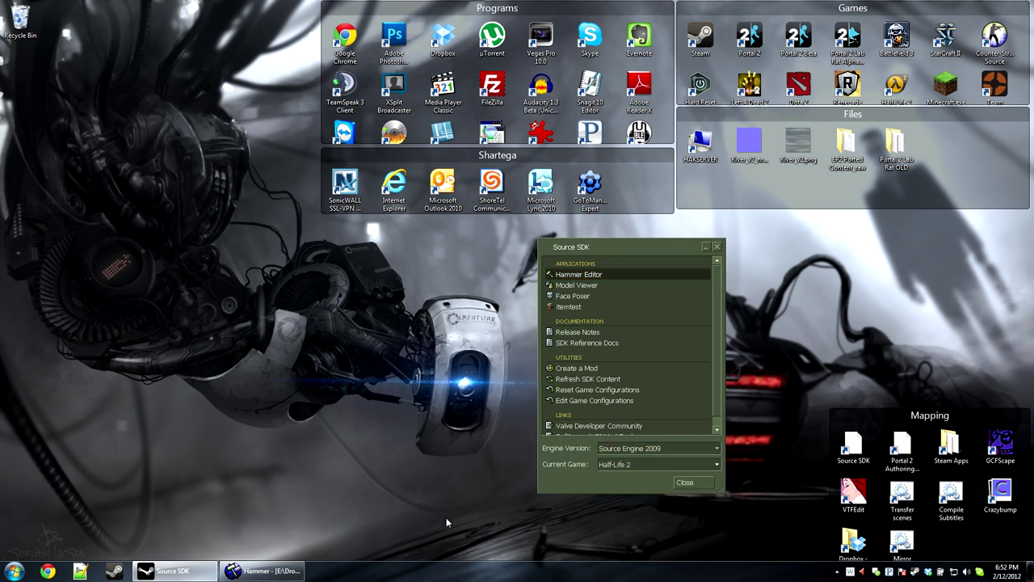
# Switch to Hammer and examine the upper riverbed, its drop-off and the lower river basin of the map
pyautogui.click(263, 570)
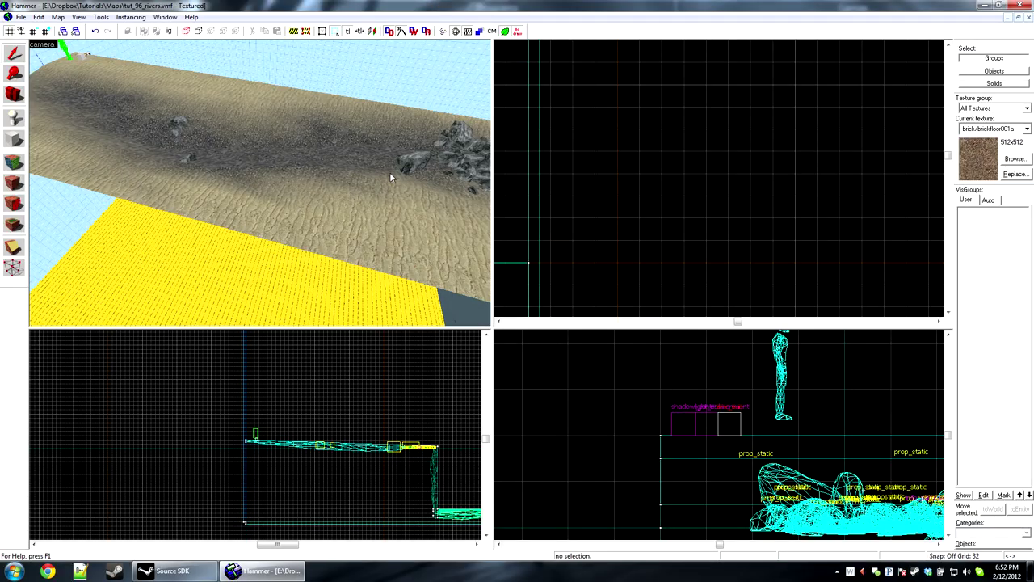
pyautogui.press('z')
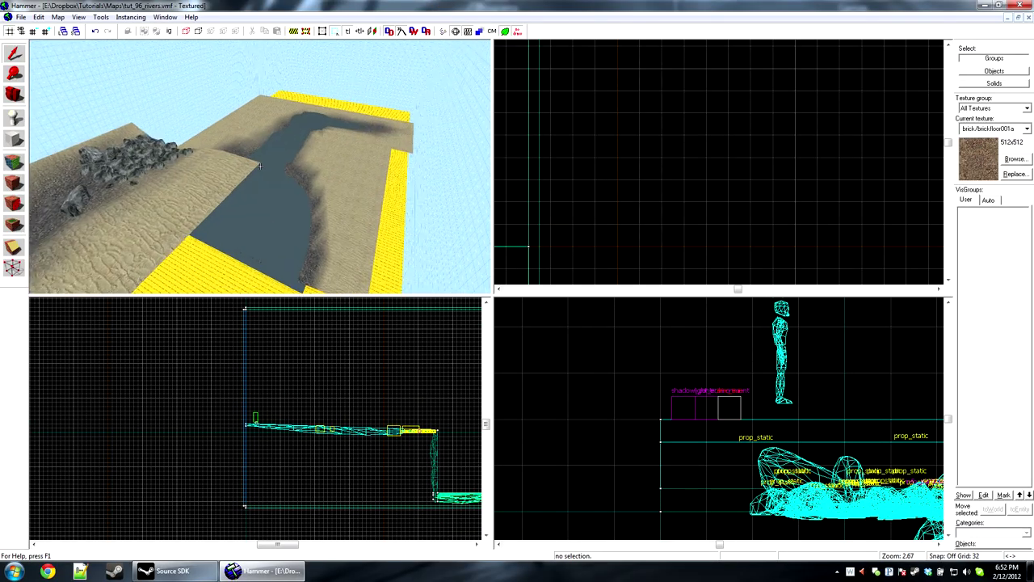
pyautogui.press('w')
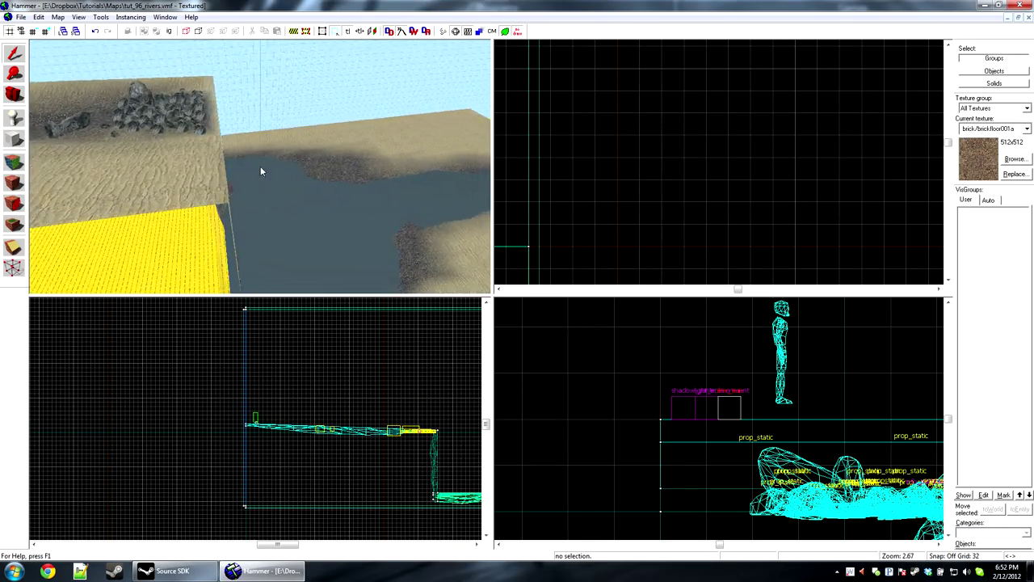
pyautogui.press('z')
pyautogui.click(233, 214)
pyautogui.press('s')
pyautogui.click(583, 186)
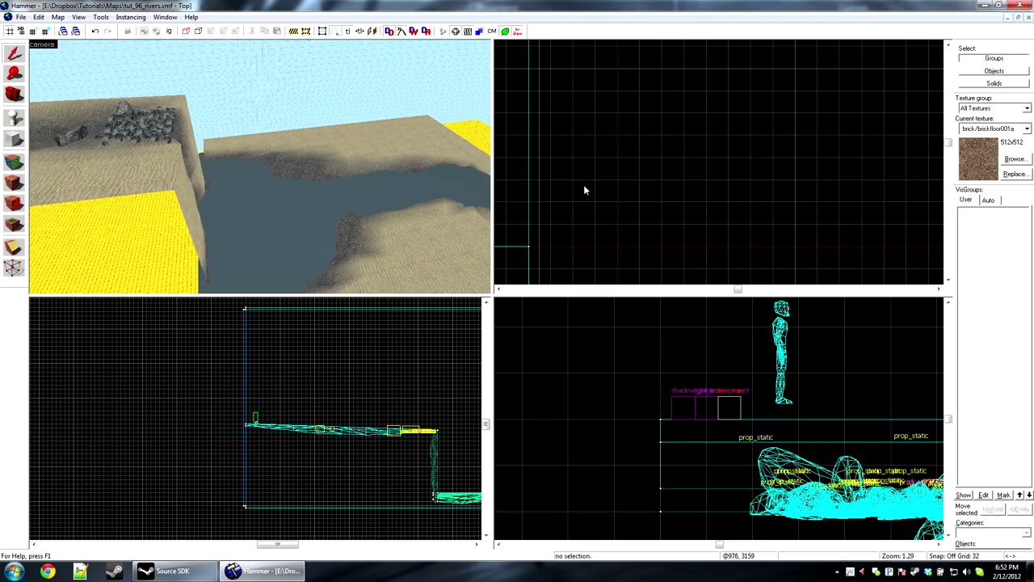
# Examine the length of the upper riverbed and the rock props placed along it and near its end
pyautogui.press('z')
pyautogui.press('w')
pyautogui.press('z')
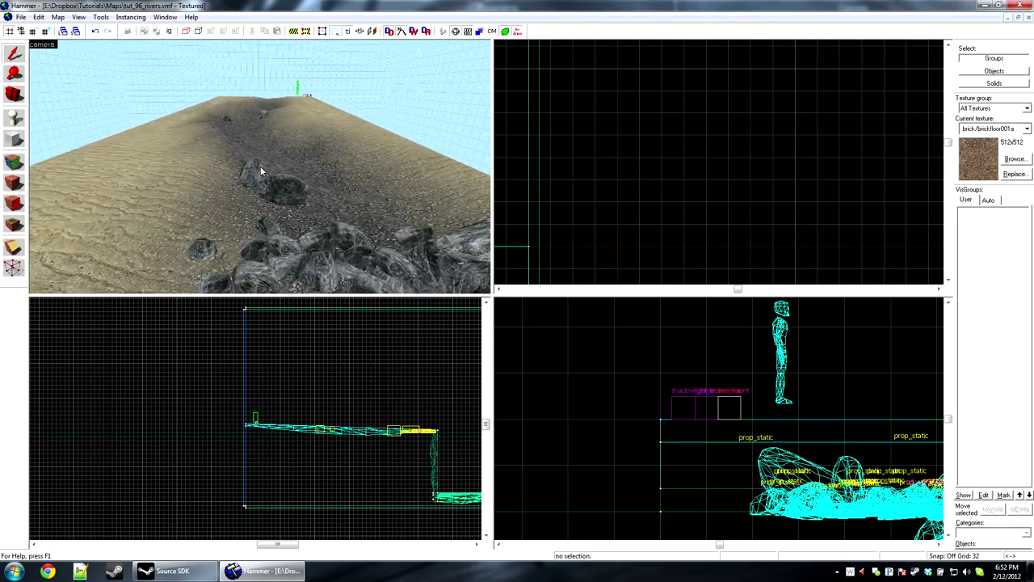
pyautogui.press('s')
pyautogui.press('w')
pyautogui.press('s')
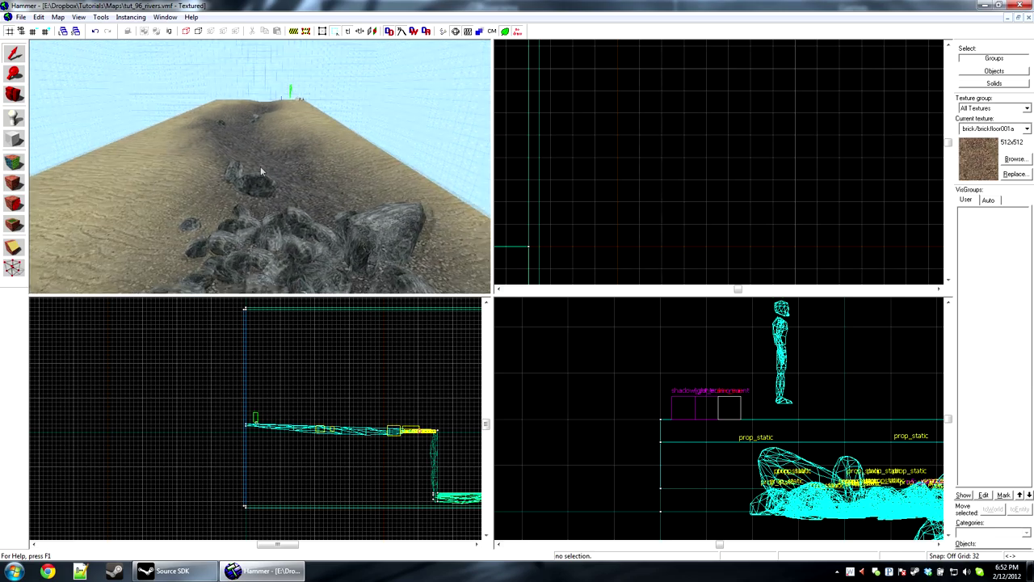
pyautogui.press('z')
pyautogui.press('w')
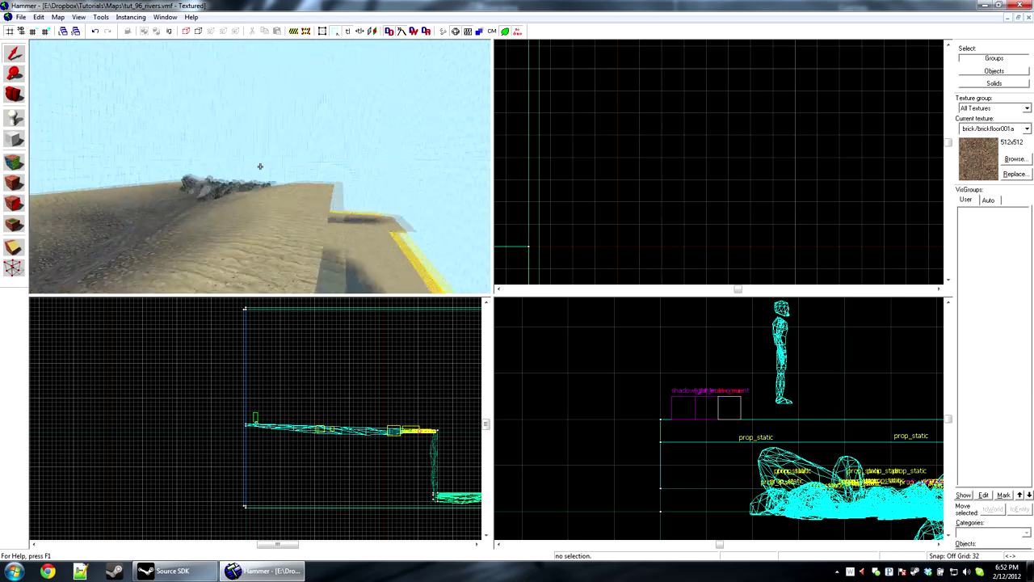
pyautogui.press('w')
pyautogui.press('z')
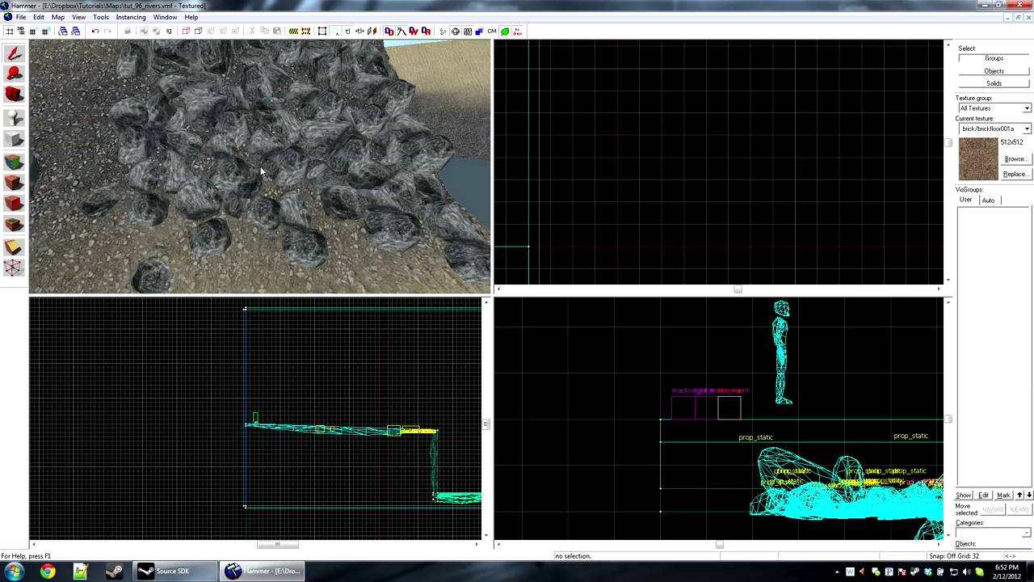
# Delete the small stray object lying among the clustered rocks at the end of the upper riverbed
pyautogui.press('s')
pyautogui.press('z')
pyautogui.press('w')
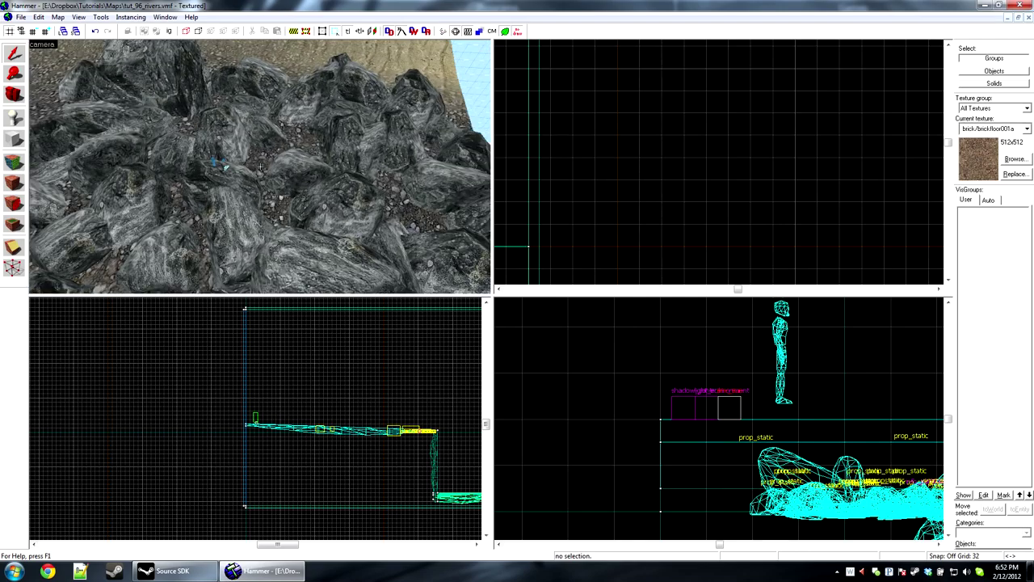
pyautogui.click(219, 166)
pyautogui.press('Delete')
pyautogui.scroll(-5, 215, 165)
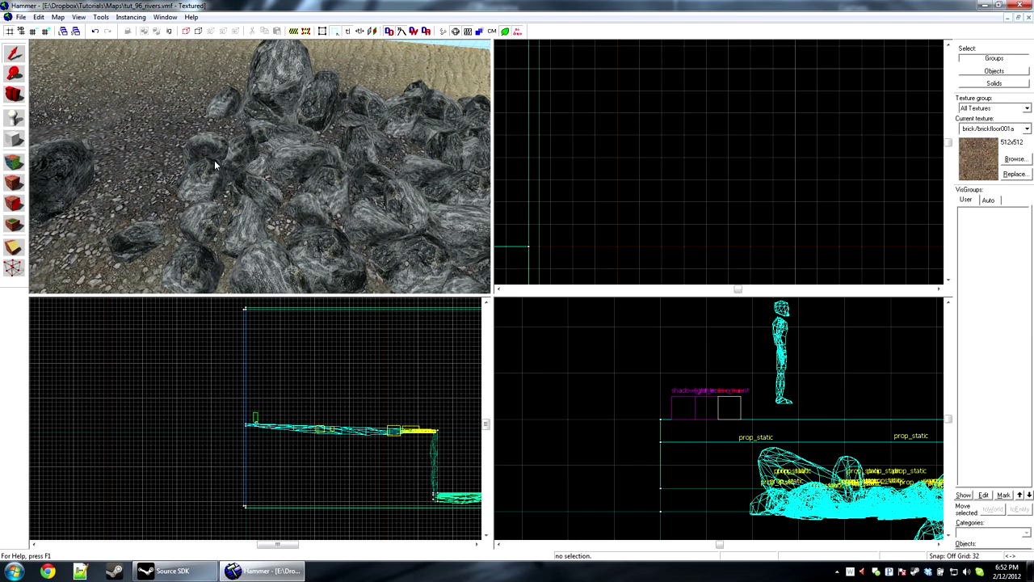
# Minimize the Half-Life 2 game window to return to the map in Hammer
pyautogui.press('z')
pyautogui.press('s')
pyautogui.press('d')
pyautogui.press('z')
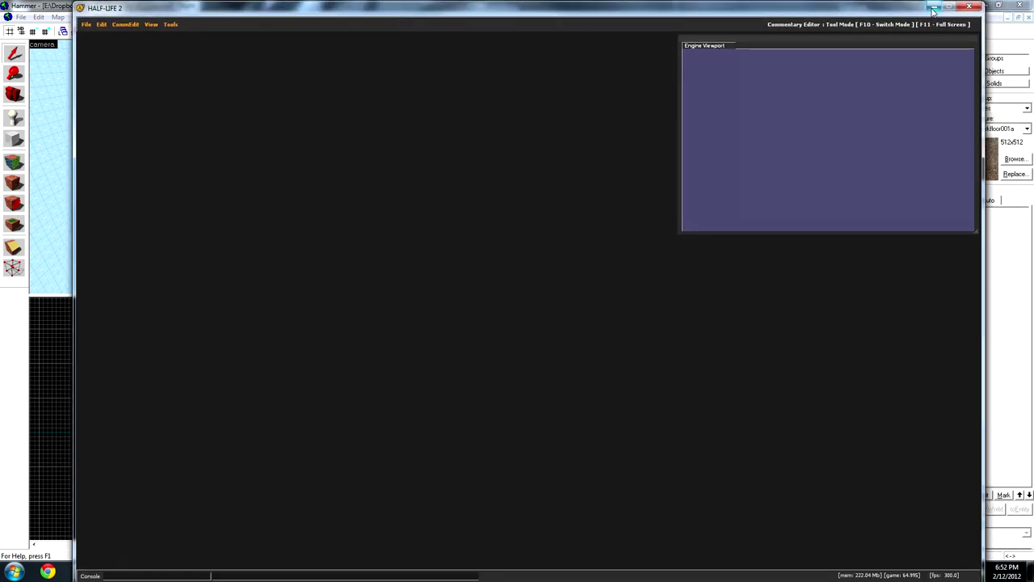
pyautogui.click(934, 10)
pyautogui.press('z')
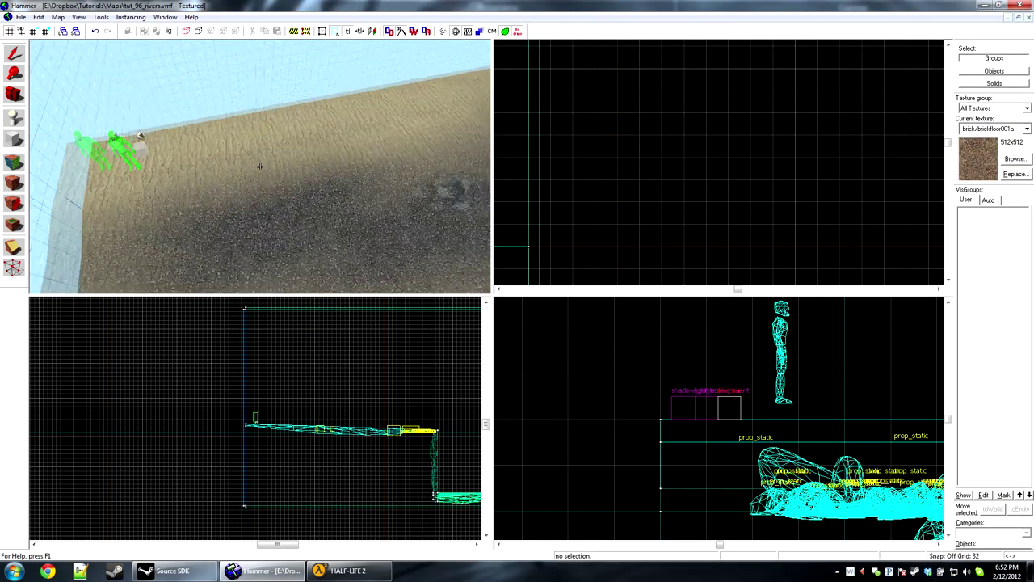
# Find the nodraw texture and make tools/toolsnodraw the current texture
pyautogui.press('z')
pyautogui.click(989, 132)
pyautogui.click(991, 134)
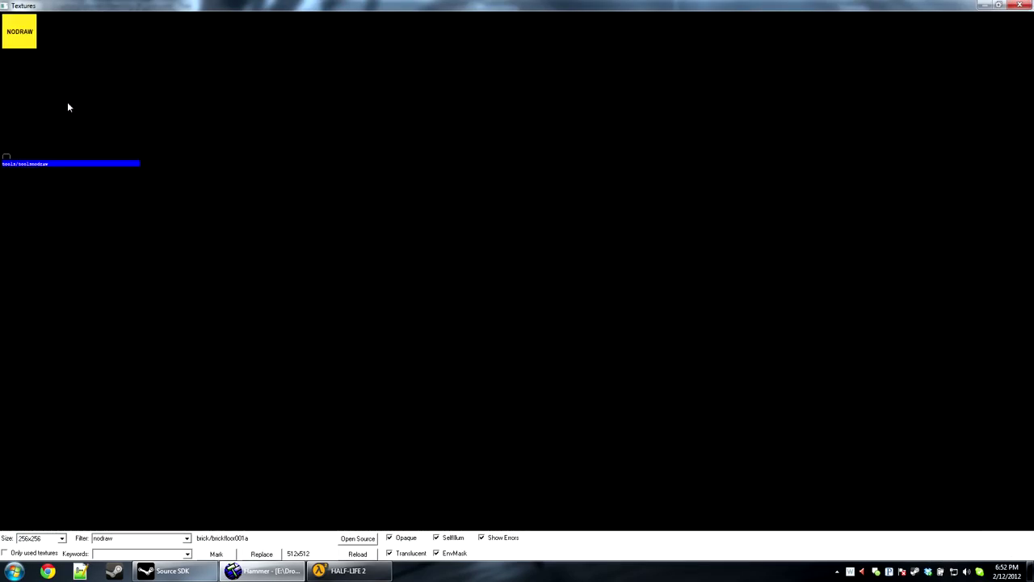
pyautogui.doubleClick(68, 103)
# Create a nodraw block 192 units wide, 1408 long and 18 high along the upper riverbed, from its start to the drop-off
pyautogui.press('z')
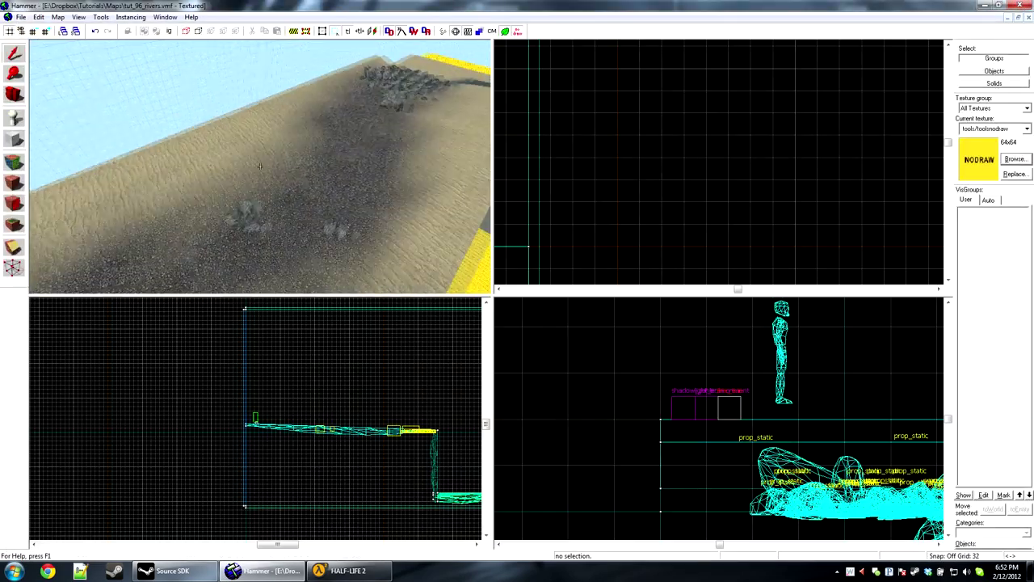
pyautogui.press('w')
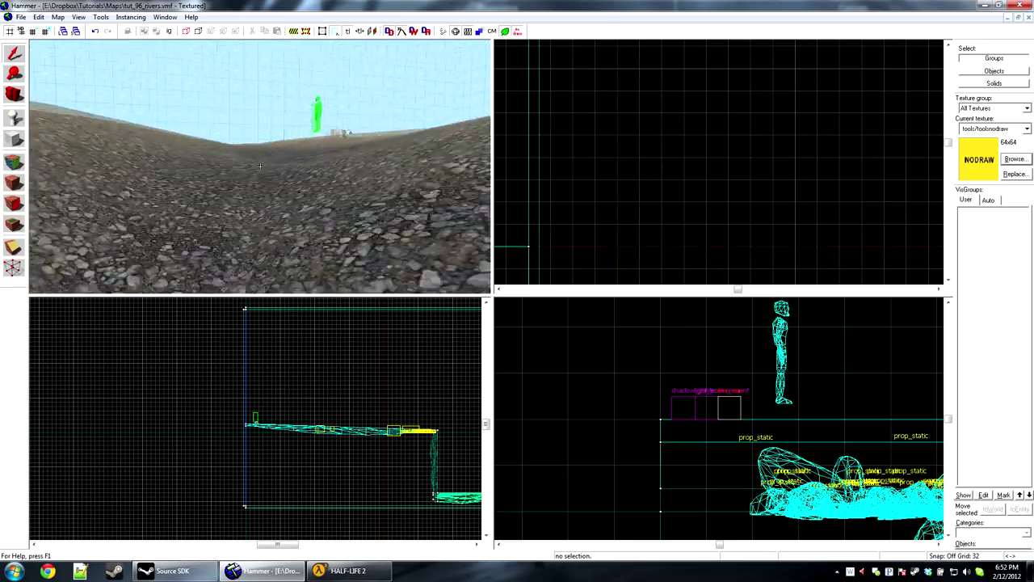
pyautogui.press('w')
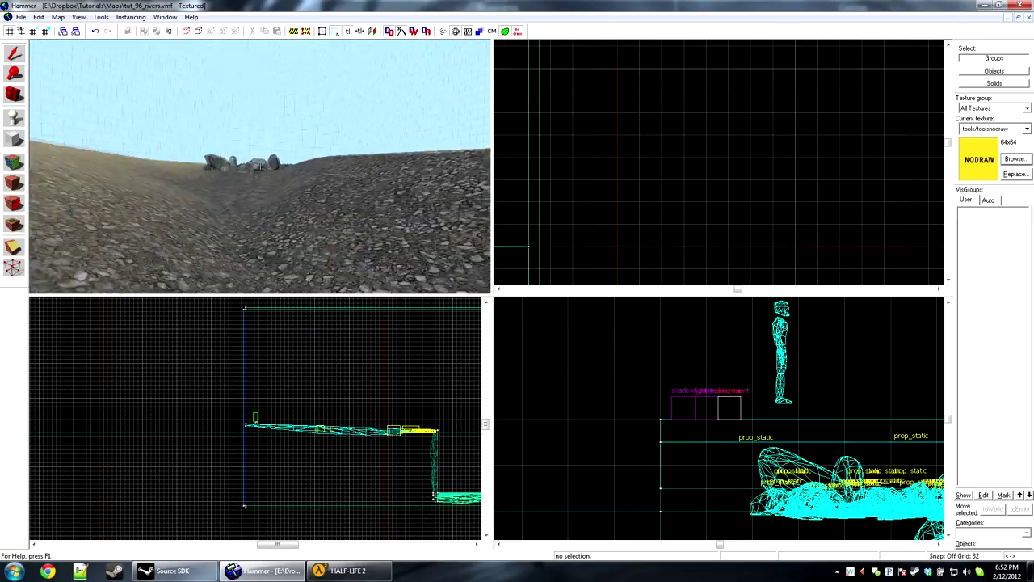
pyautogui.moveTo(260, 166); pyautogui.dragTo(260, 170)
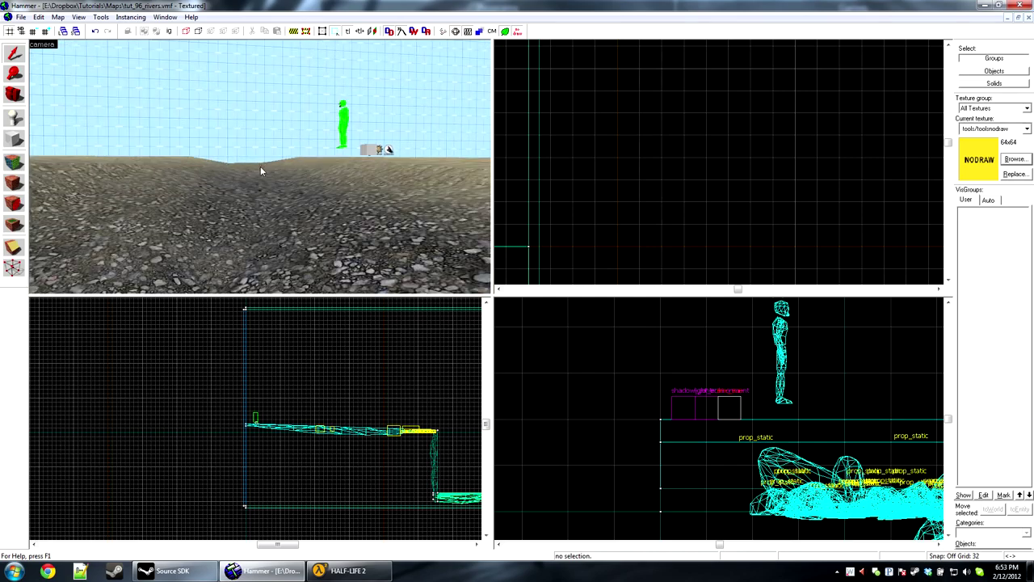
pyautogui.scroll(-12, 646, 208)
pyautogui.moveTo(646, 208); pyautogui.dragTo(690, 129, button='middle')
pyautogui.scroll(12, 647, 223)
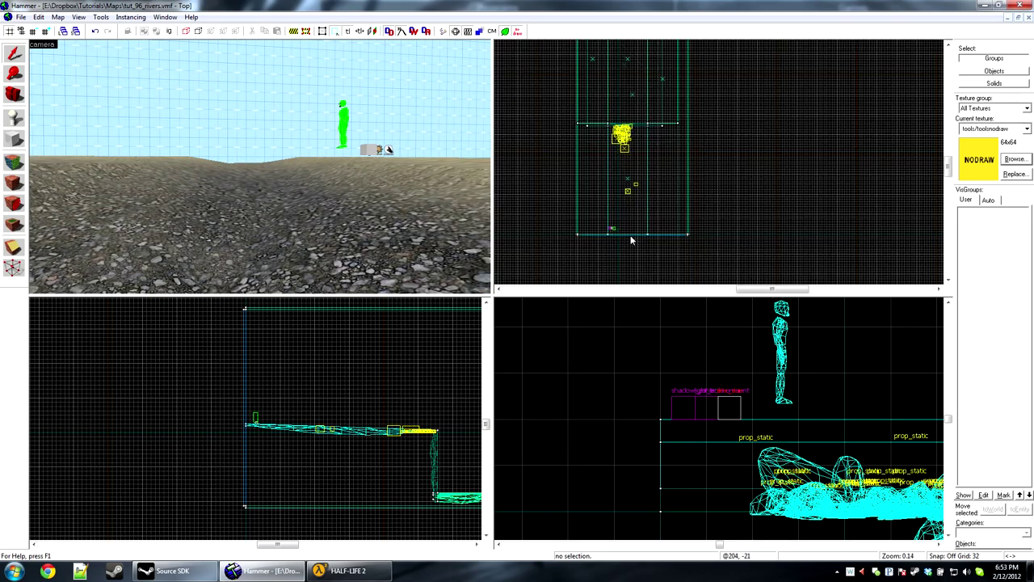
pyautogui.scroll(1, 619, 234)
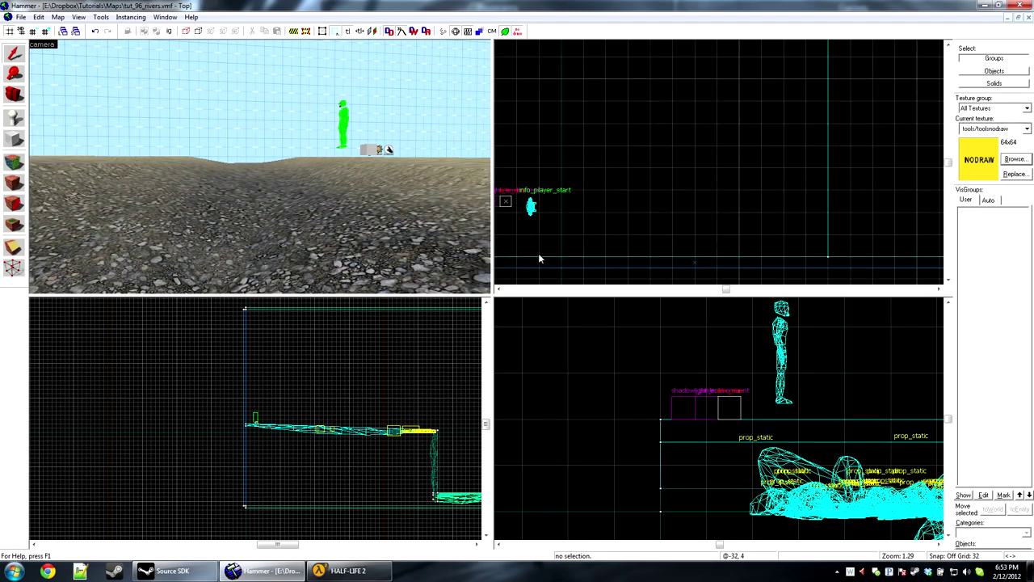
pyautogui.hotkey('shift', 'b')
pyautogui.moveTo(540, 258)
pyautogui.mouseDown()
pyautogui.moveTo(769, 141)
pyautogui.moveTo(772, 243)
pyautogui.moveTo(781, 234)
pyautogui.moveTo(757, 173)
pyautogui.moveTo(710, 153)
pyautogui.mouseUp()
pyautogui.scroll(-14, 769, 145)
pyautogui.scroll(14, 768, 206)
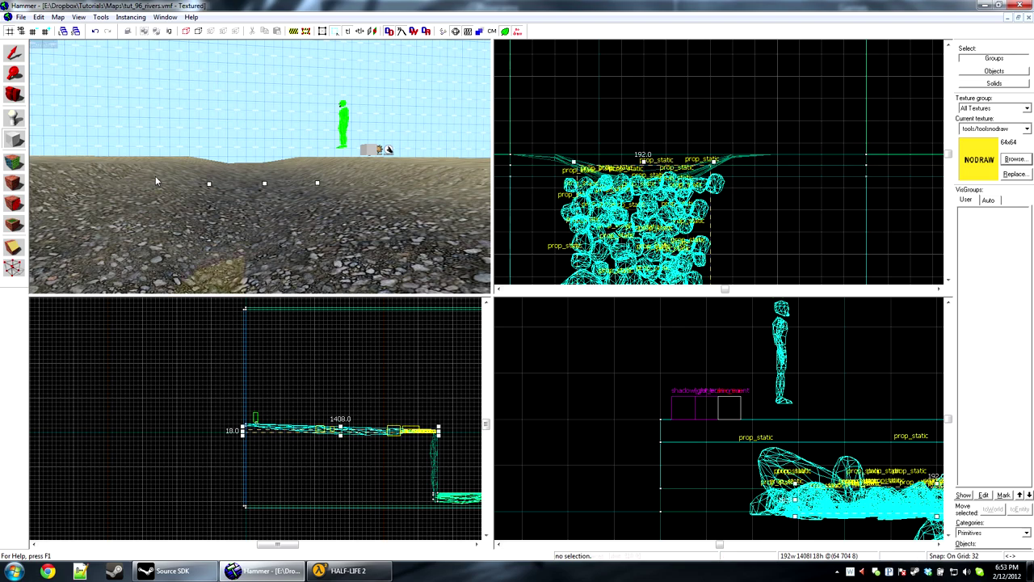
pyautogui.press('Return')
# Inspect how the new nodraw block sits in the riverbed channel and among the rocks
pyautogui.press('z')
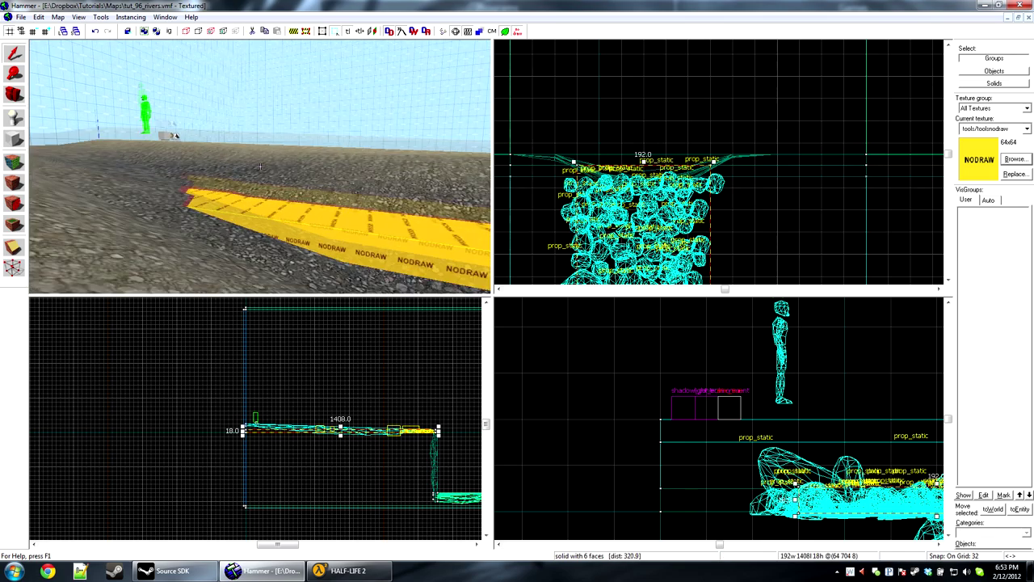
pyautogui.press('s')
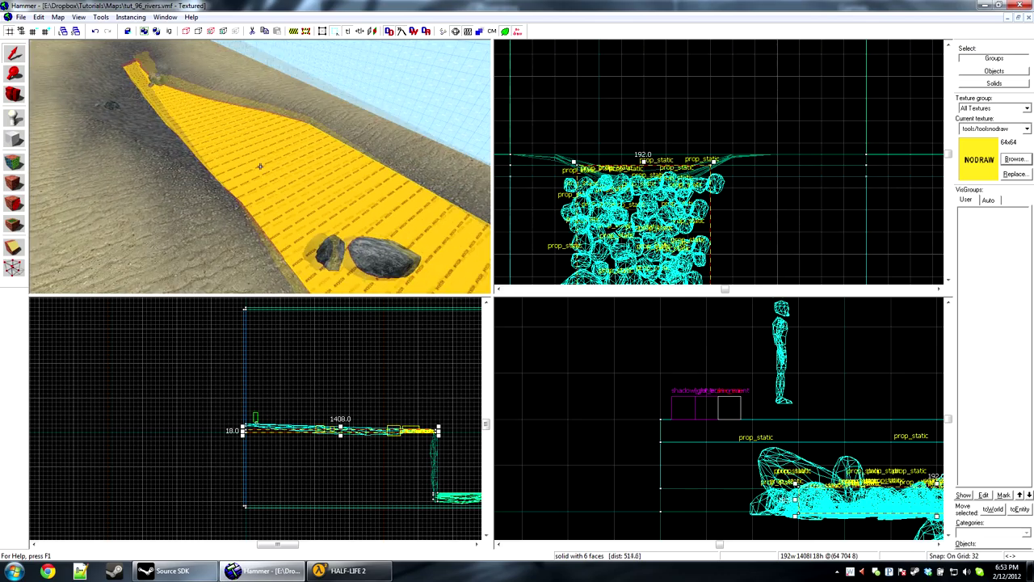
pyautogui.press('s')
pyautogui.press('z')
pyautogui.press('z')
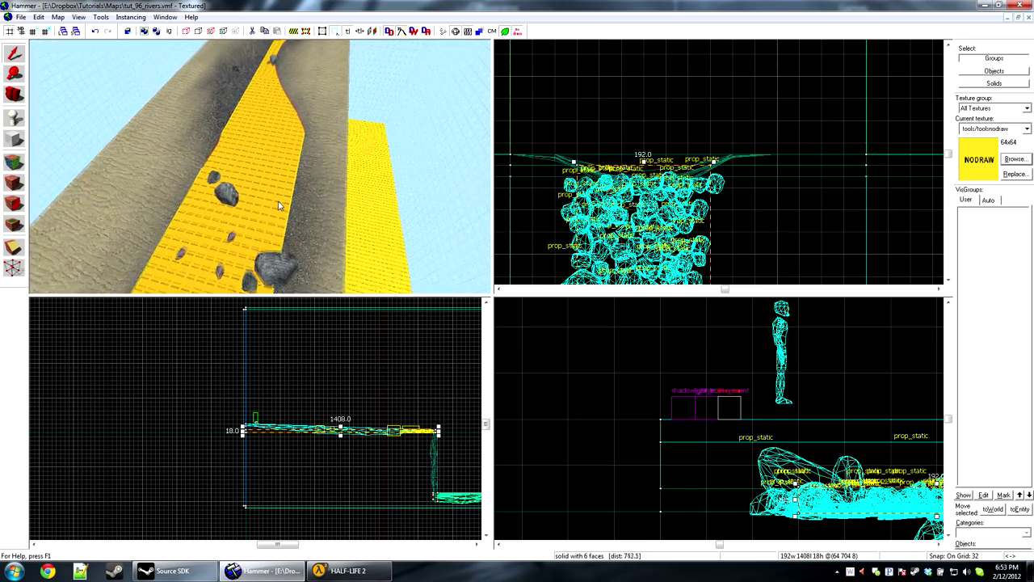
pyautogui.press('s')
pyautogui.press('w')
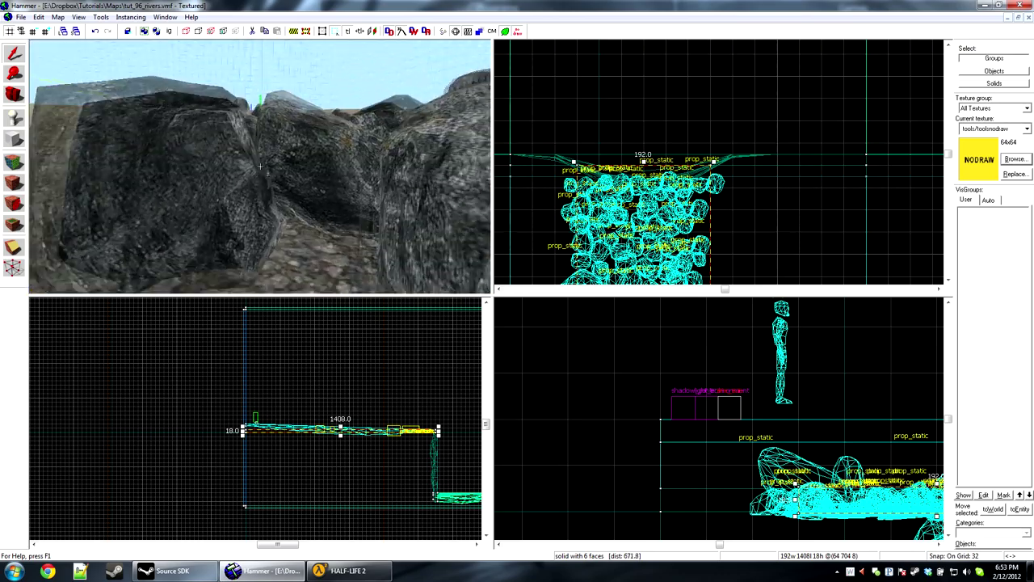
pyautogui.scroll(8, 105, 451)
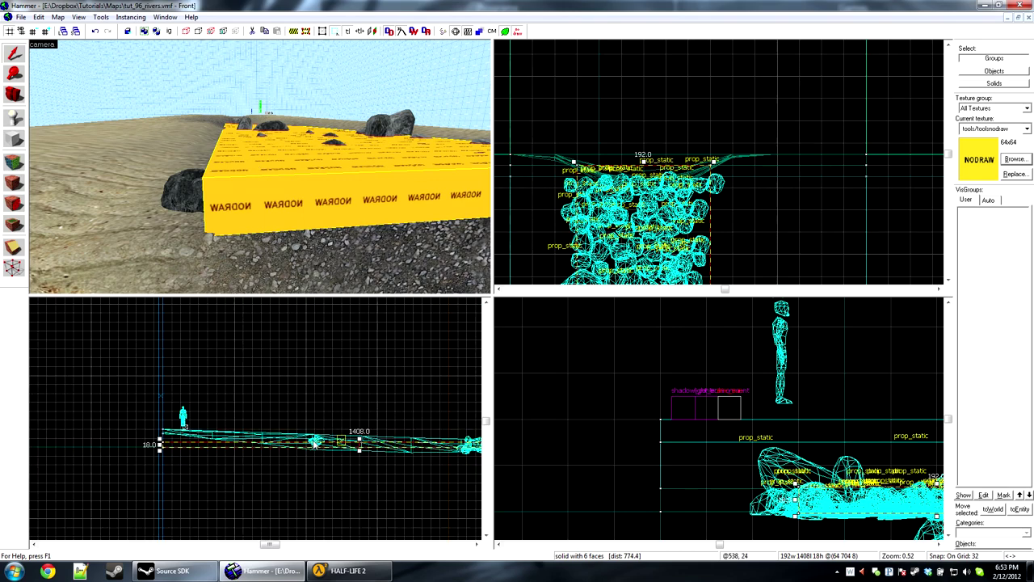
pyautogui.hotkey('shift', 'v')
pyautogui.moveTo(60, 430); pyautogui.dragTo(94, 450)
pyautogui.click(282, 157)
pyautogui.scroll(5, 97, 459)
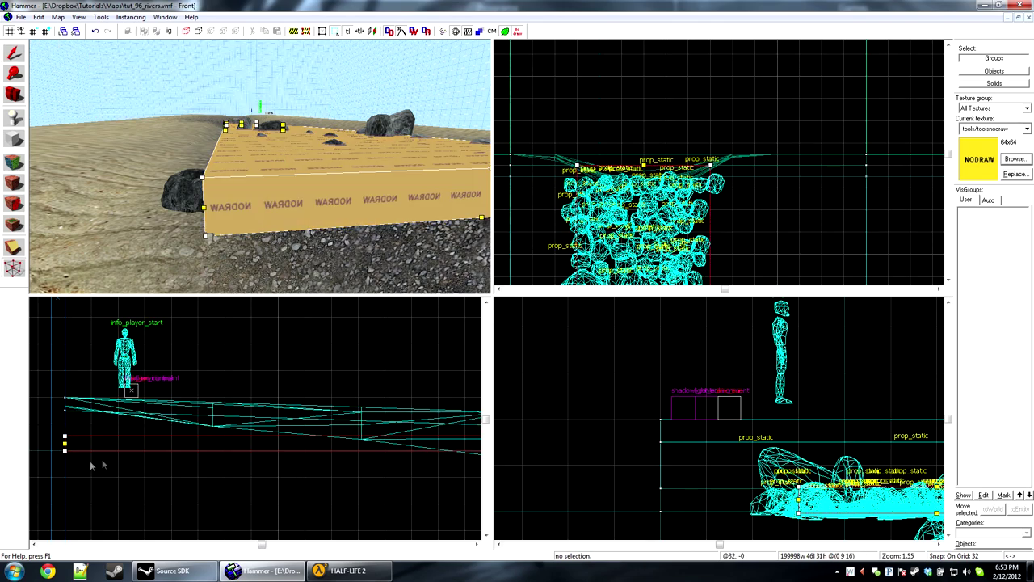
pyautogui.hotkey('shift', 's')
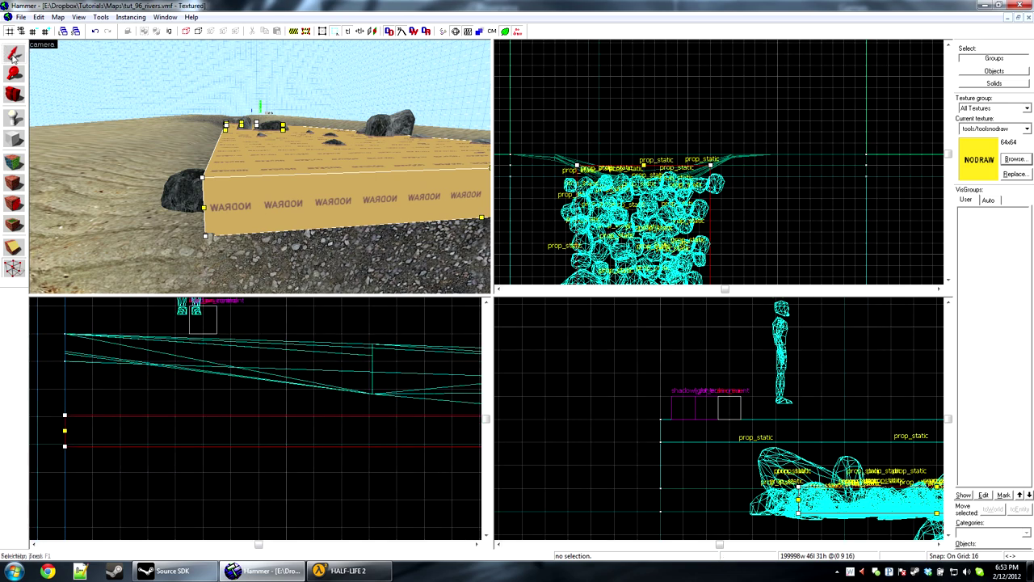
# Reduce the nodraw block's height to 16 units by lowering its upper side
pyautogui.scroll(5, 58, 411)
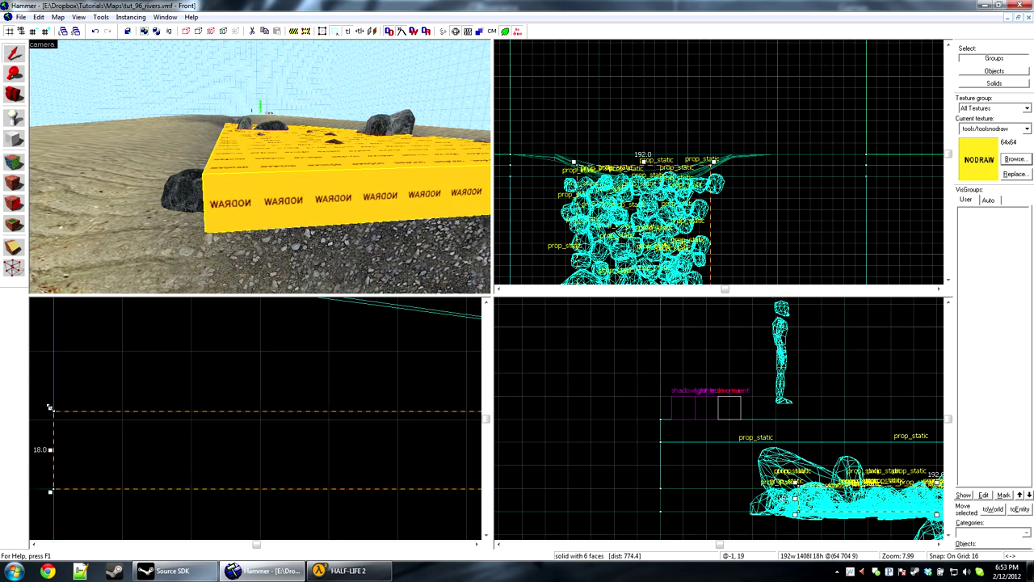
pyautogui.moveTo(50, 408); pyautogui.dragTo(52, 417)
pyautogui.scroll(-13, 140, 397)
pyautogui.scroll(6, 125, 393)
# Set the grid to 4 units and raise the vertices at the block's upstream end to the top of the riverbank
pyautogui.press('[')
pyautogui.press('[')
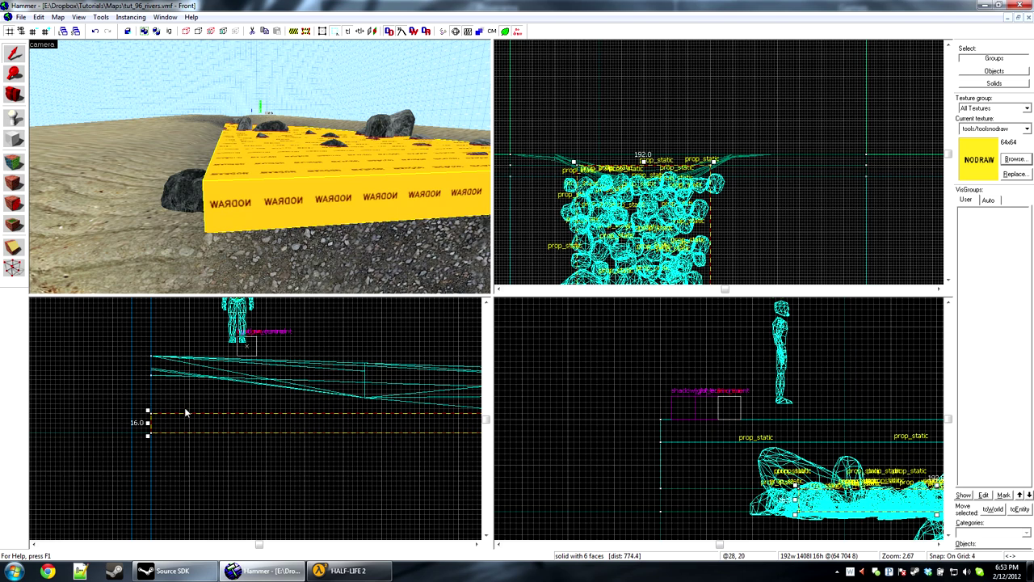
pyautogui.hotkey('shift', 'v')
pyautogui.moveTo(142, 397); pyautogui.dragTo(175, 450)
pyautogui.press('Up')
pyautogui.press('Up')
pyautogui.press('Up')
pyautogui.press('Up')
pyautogui.press('Up')
pyautogui.press('Up')
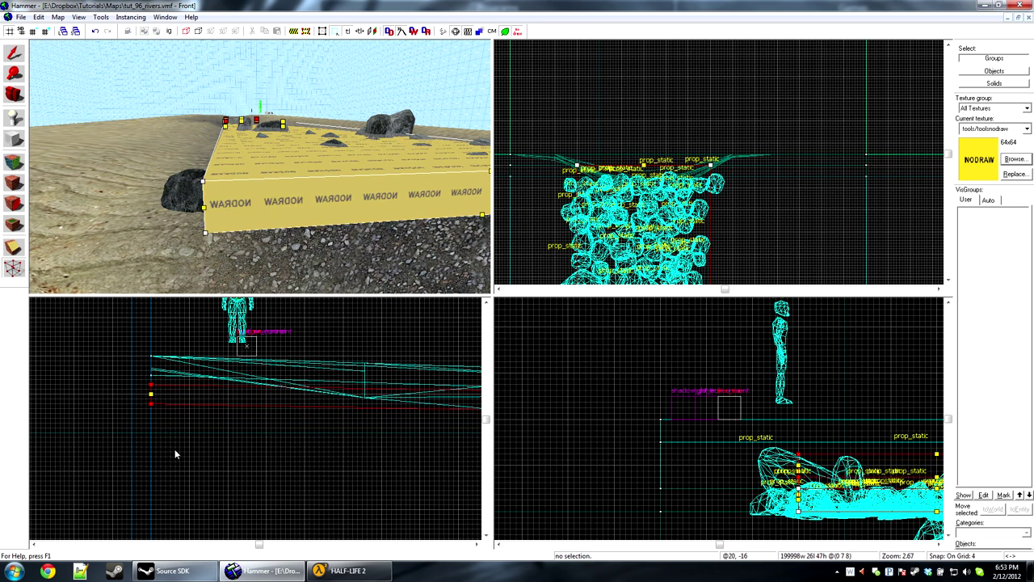
pyautogui.press('Up')
pyautogui.press('Up')
pyautogui.press('Up')
pyautogui.press('Up')
pyautogui.press('Up')
pyautogui.press('Up')
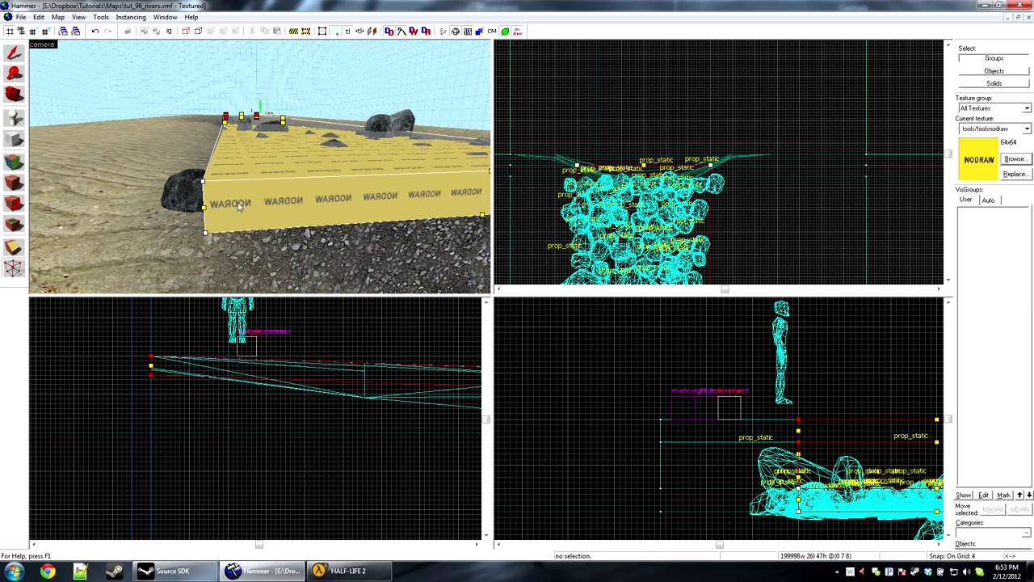
# Lower the block's upstream end by two grid steps while checking how its surface meets the riverbanks
pyautogui.press('Down')
pyautogui.press('z')
pyautogui.press('w')
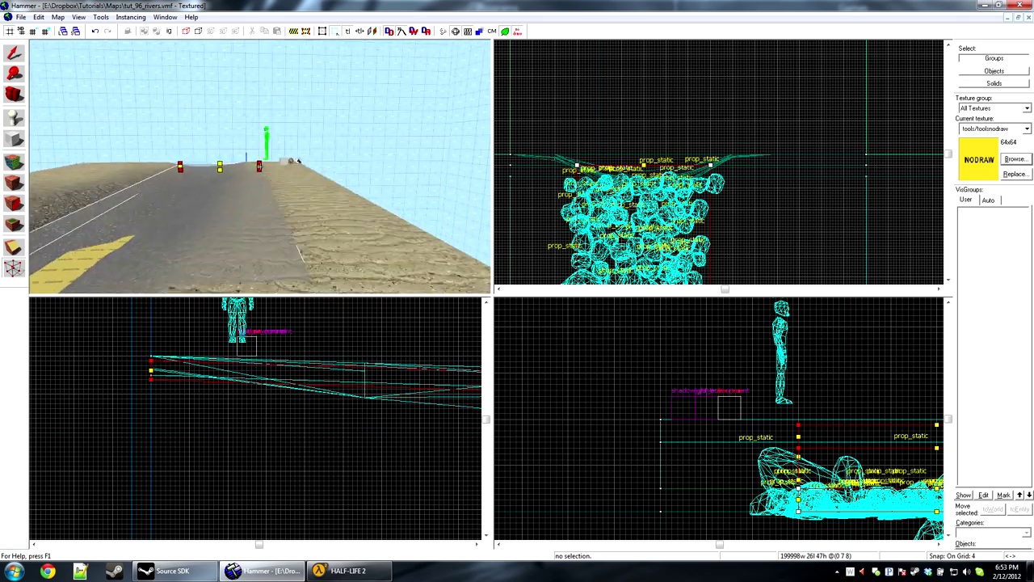
pyautogui.press('w')
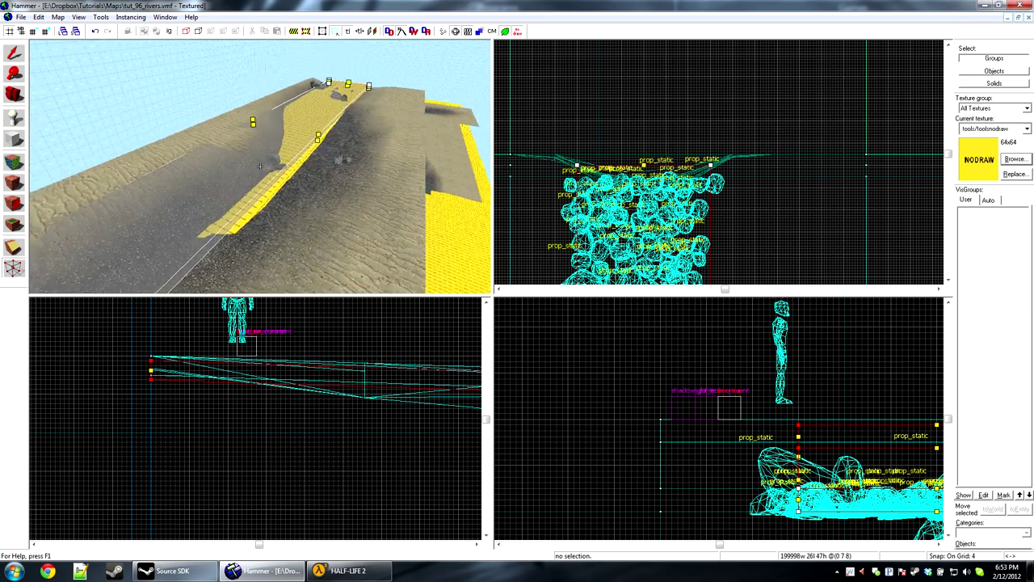
pyautogui.press('s')
pyautogui.press('Down')
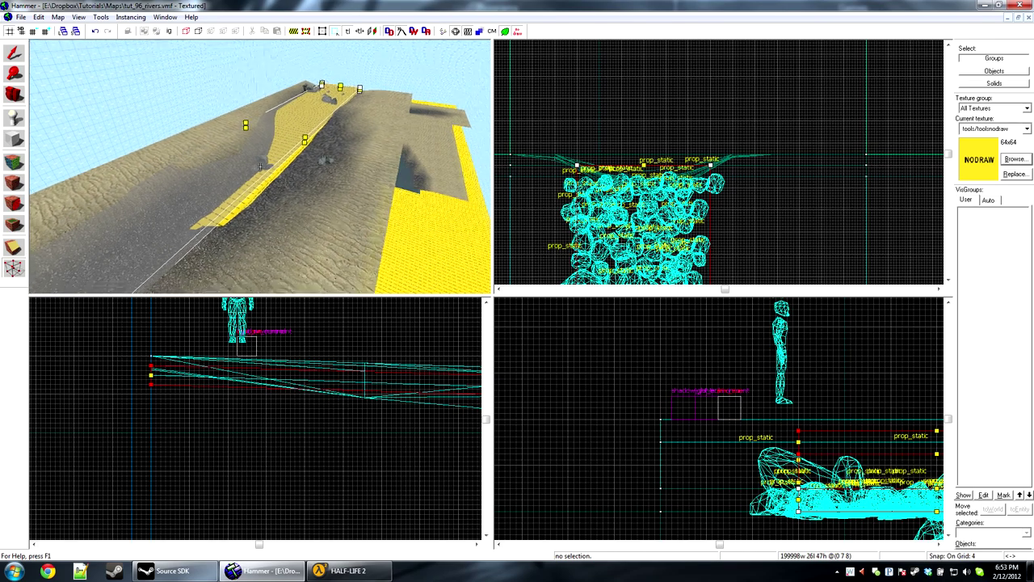
pyautogui.press('w')
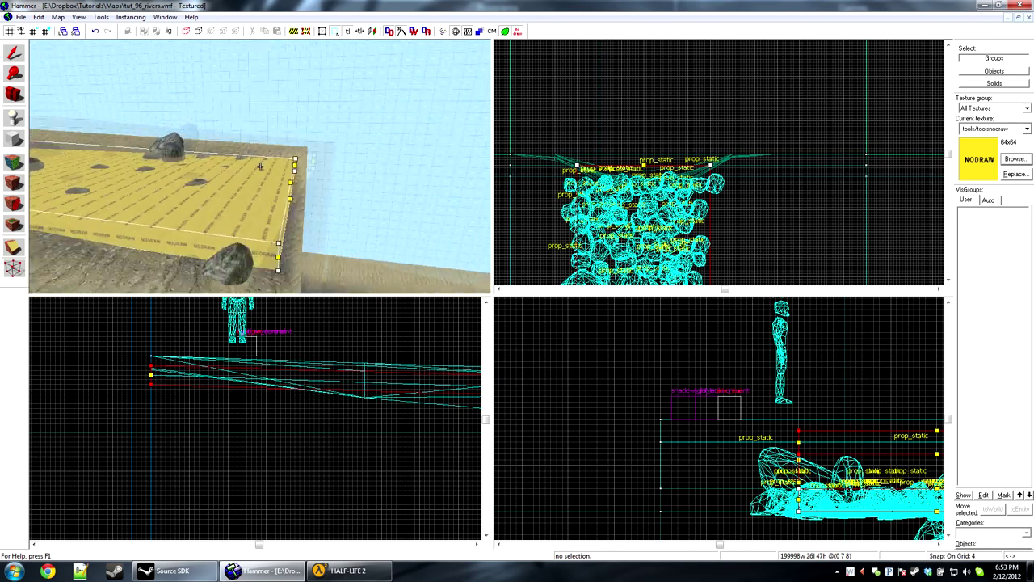
pyautogui.press('s')
pyautogui.press('z')
# Lower the vertices at the block's drop-off end, giving the sloped block an overall height of 64 units
pyautogui.scroll(-13, 628, 171)
pyautogui.scroll(4, 630, 208)
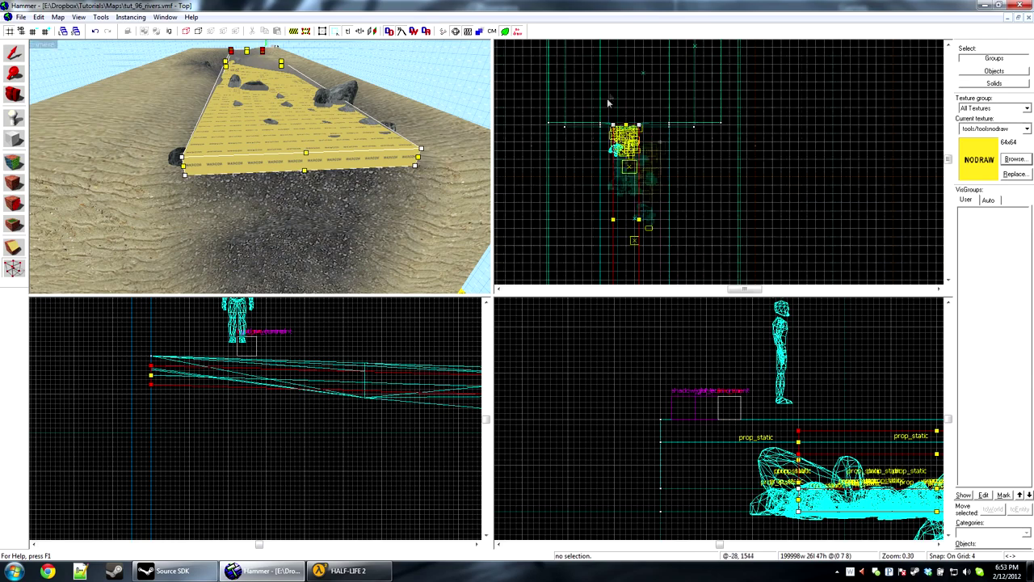
pyautogui.scroll(5, 610, 102)
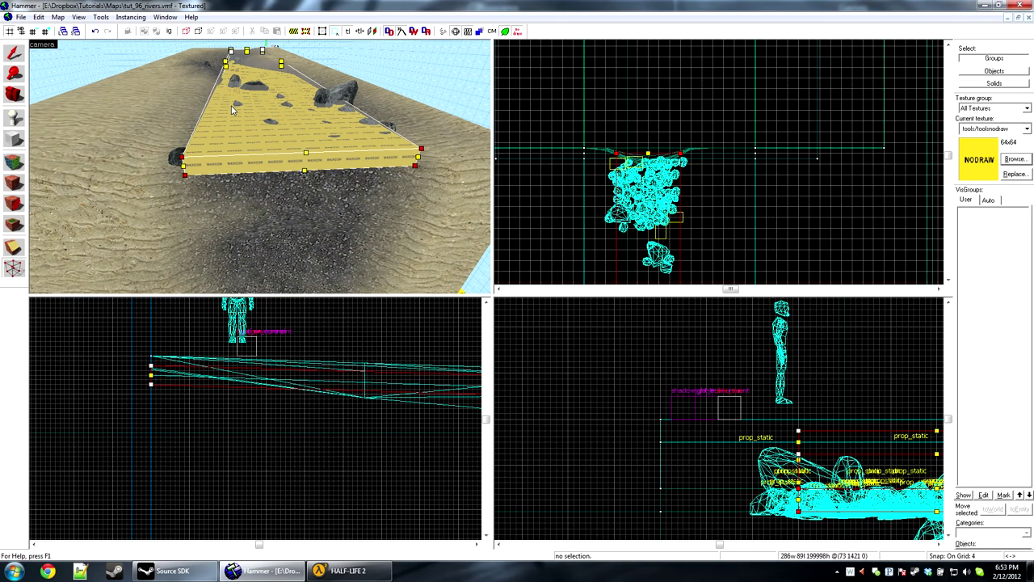
pyautogui.scroll(6, 315, 374)
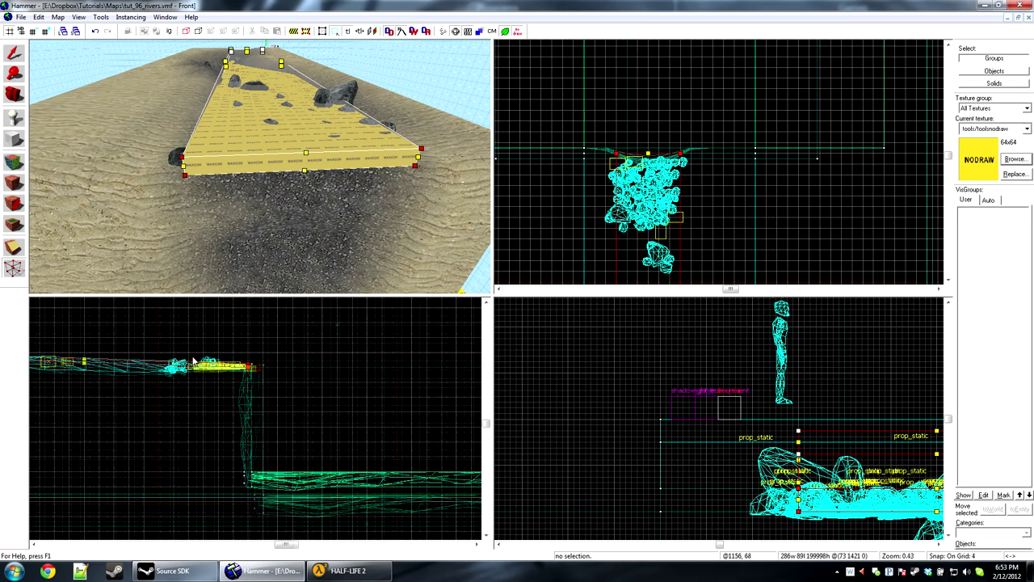
pyautogui.scroll(1, 315, 375)
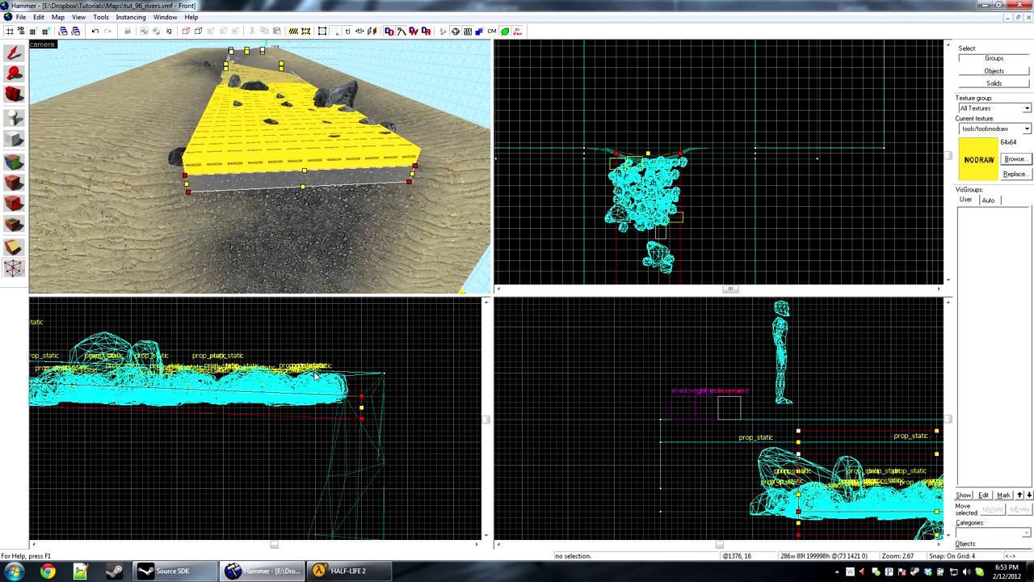
pyautogui.press('Down')
pyautogui.press('Up')
pyautogui.press('Up')
pyautogui.press('Down')
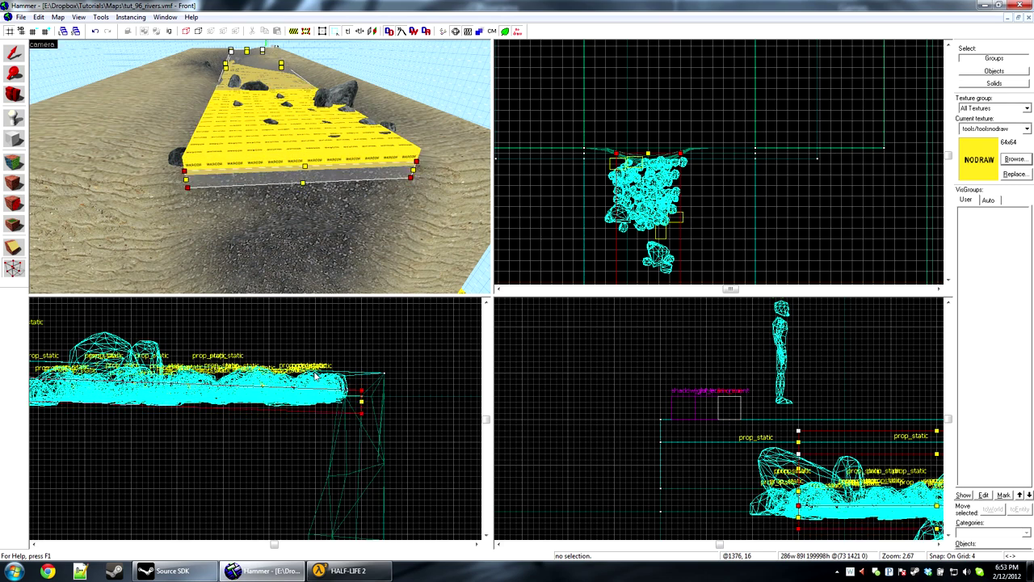
pyautogui.press('Up')
pyautogui.hotkey('shift', 's')
# Inspect the sloped block along the river and select its upper face for displacement editing
pyautogui.press('z')
pyautogui.press('w')
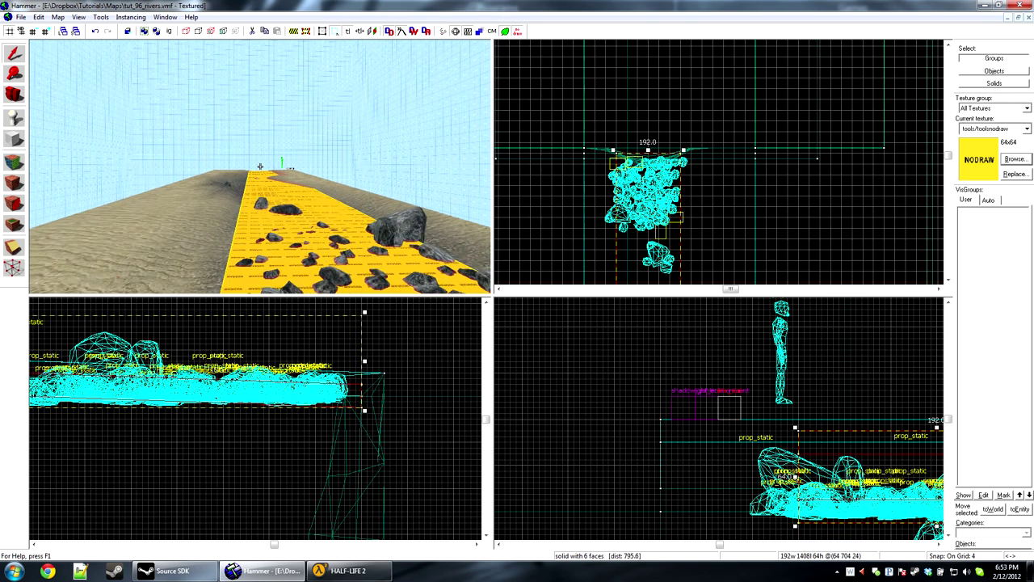
pyautogui.press('w')
pyautogui.press('s')
pyautogui.press('z')
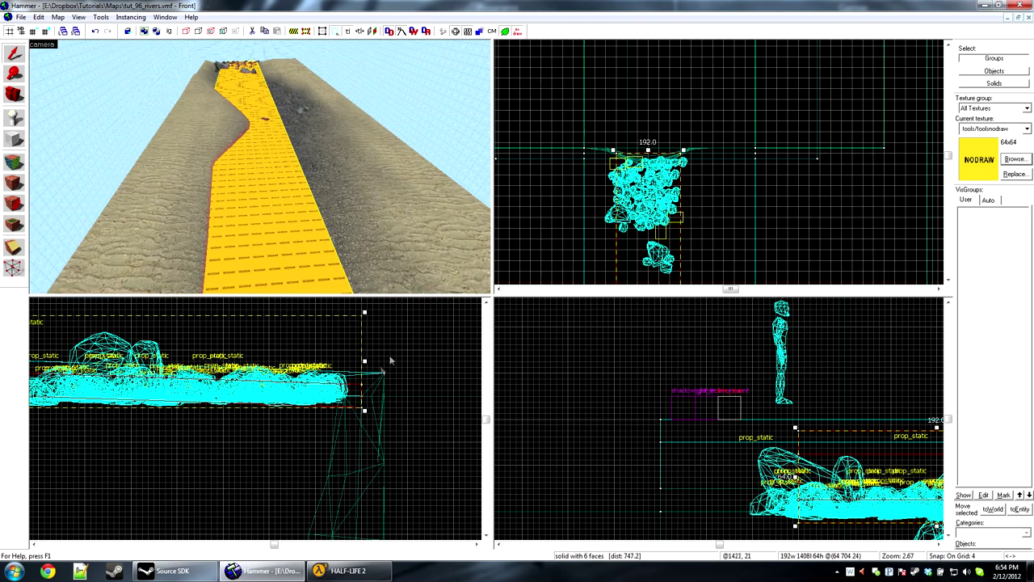
pyautogui.press('Escape')
pyautogui.hotkey('shift', 'a')
pyautogui.click(467, 216)
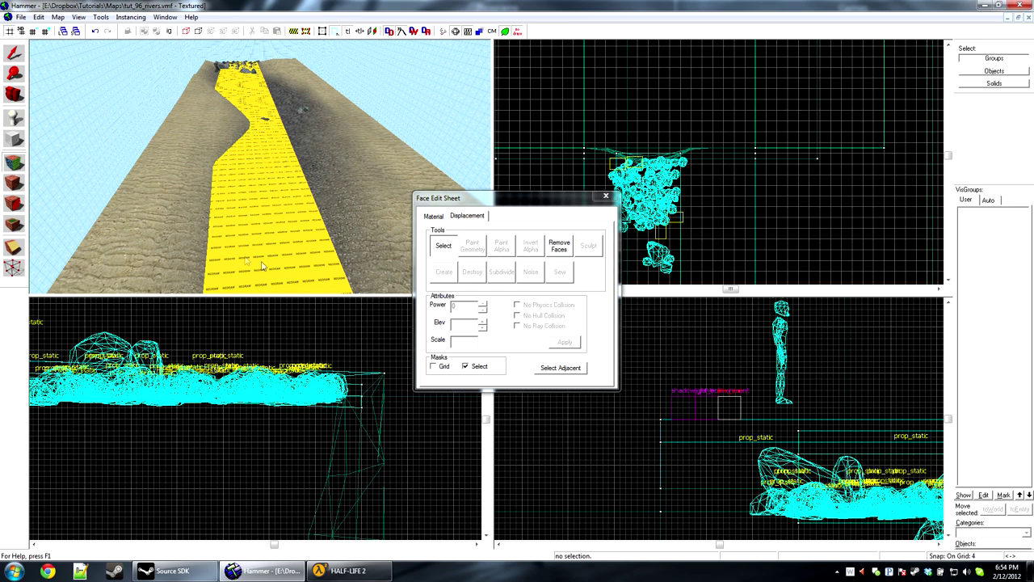
pyautogui.click(275, 222)
pyautogui.press('w')
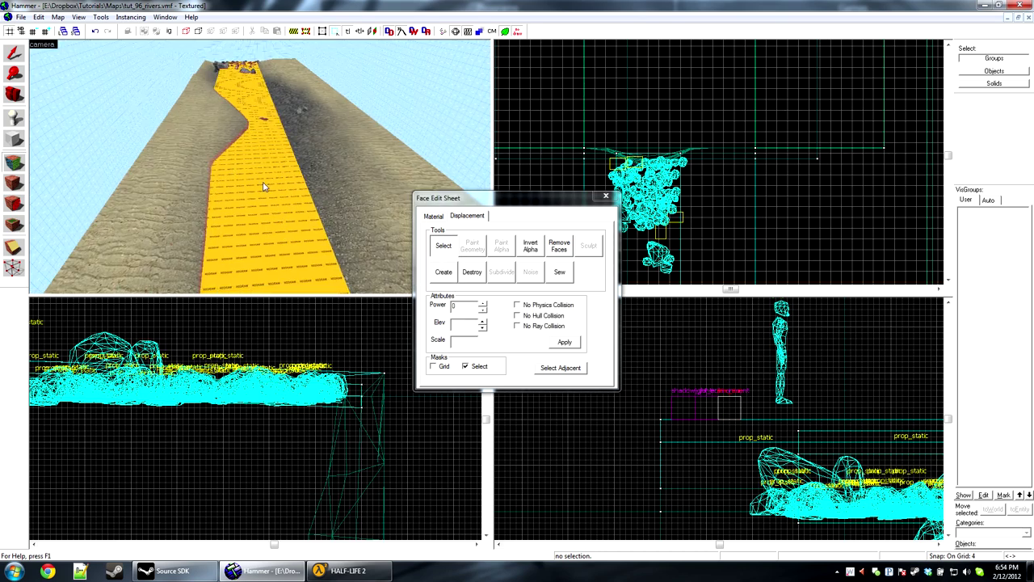
pyautogui.press('d')
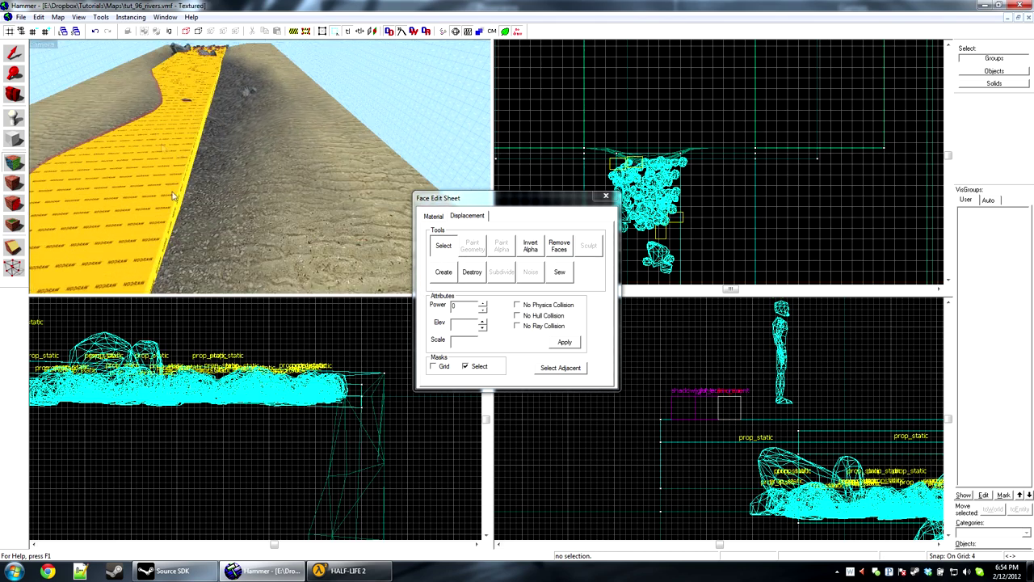
# Create a power 4 displacement on the selected face with No Physics, No Hull and No Ray Collision enabled
pyautogui.click(444, 273)
pyautogui.click(501, 306)
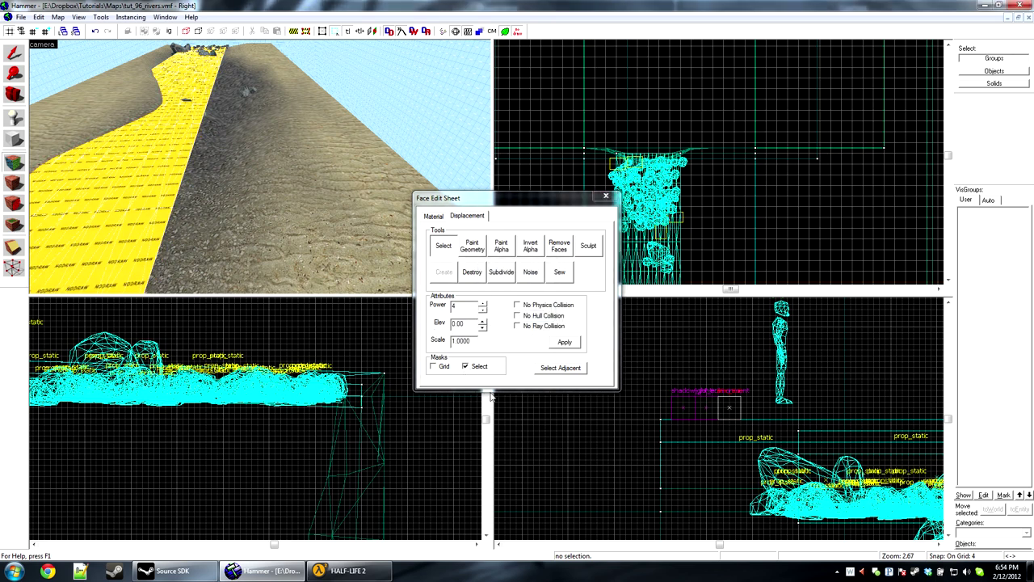
pyautogui.click(535, 307)
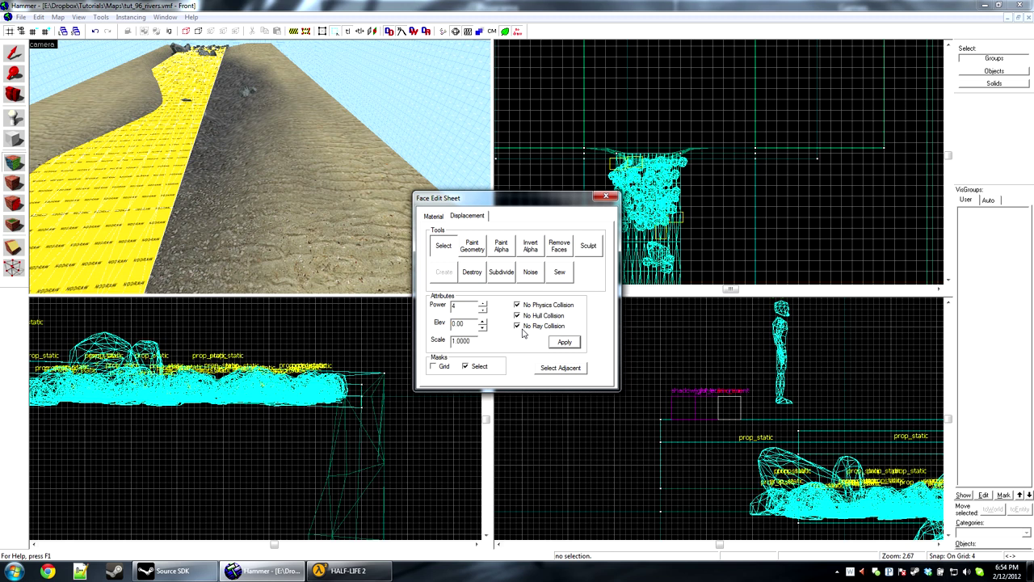
pyautogui.click(606, 197)
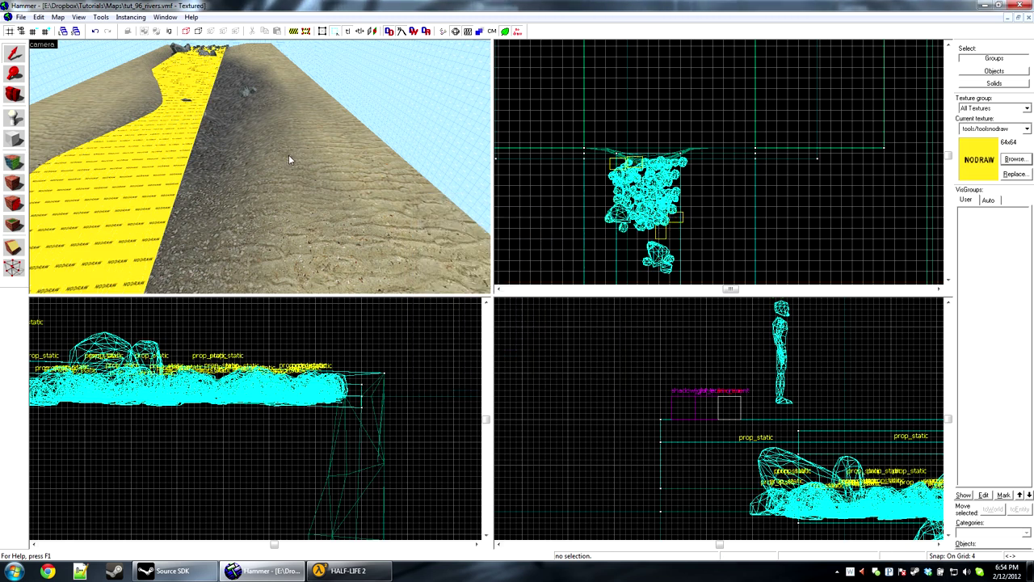
# Reselect the nodraw river displacement from the other side and bring up its displacement settings
pyautogui.press('z')
pyautogui.press('a')
pyautogui.press('d')
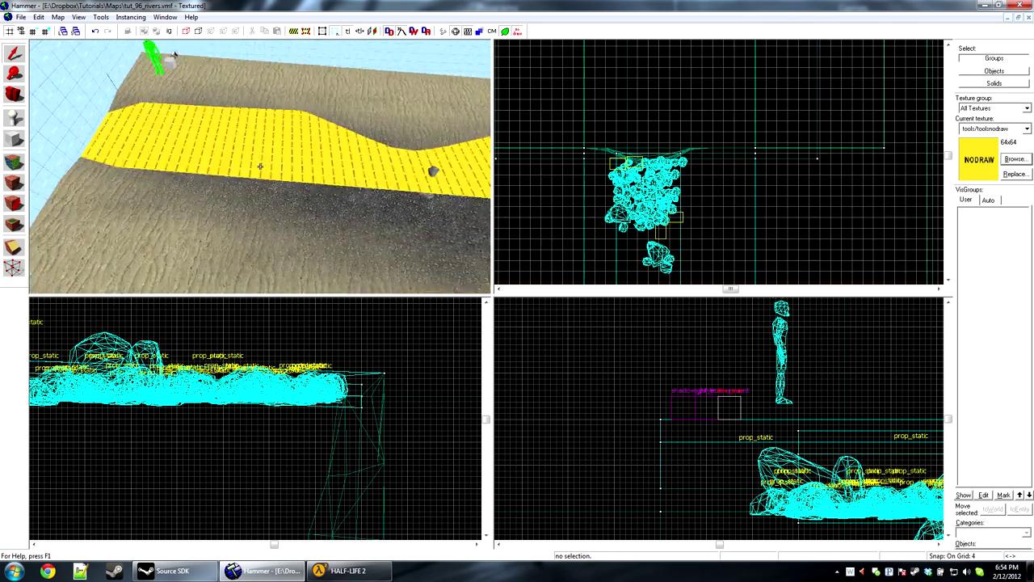
pyautogui.press('z')
pyautogui.hotkey('shift', 'a')
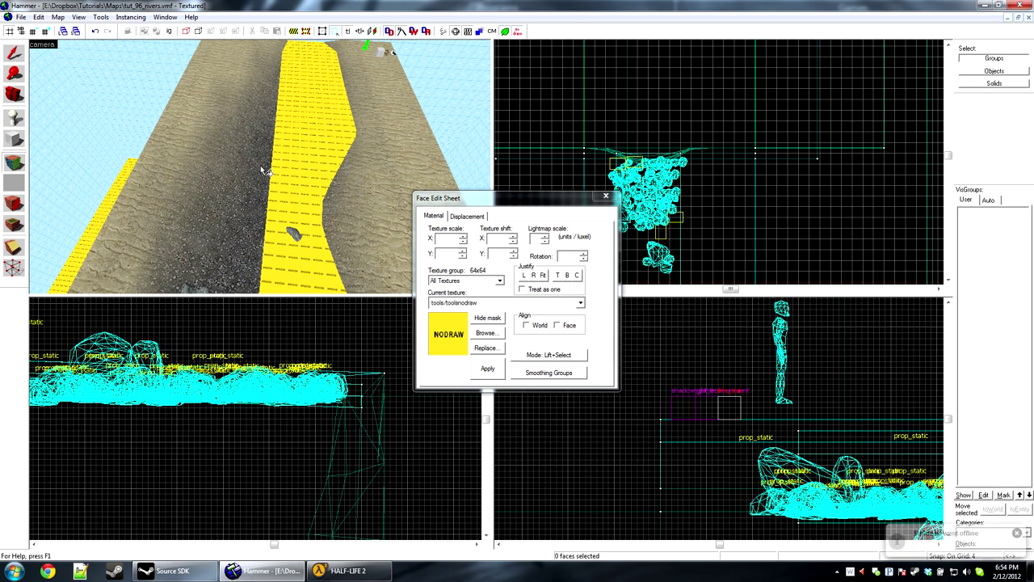
pyautogui.press('d')
pyautogui.click(260, 166)
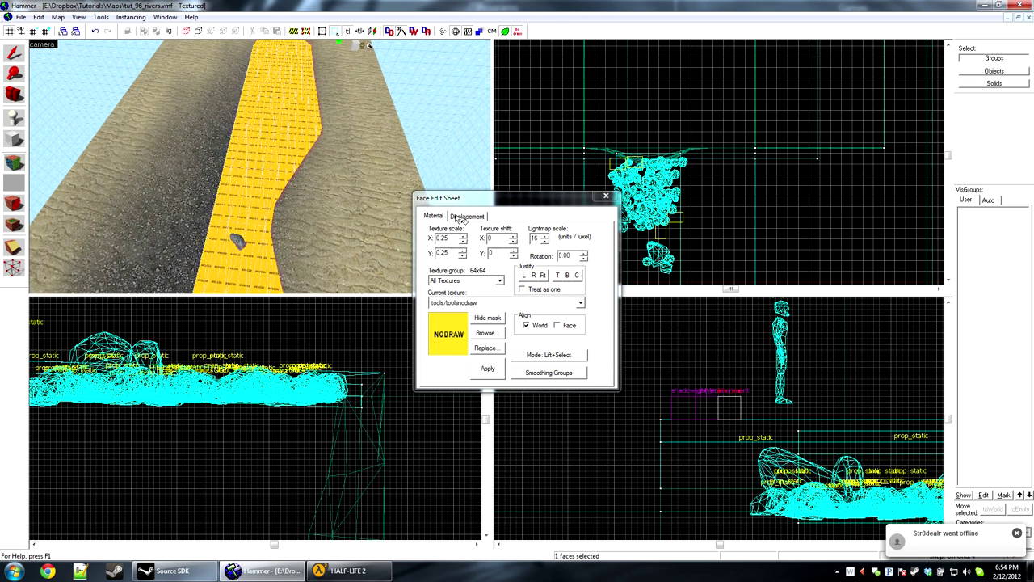
pyautogui.click(459, 217)
# Move the Face Edit Sheet off the 3D view and enlarge that view to show more of the river
pyautogui.press('w')
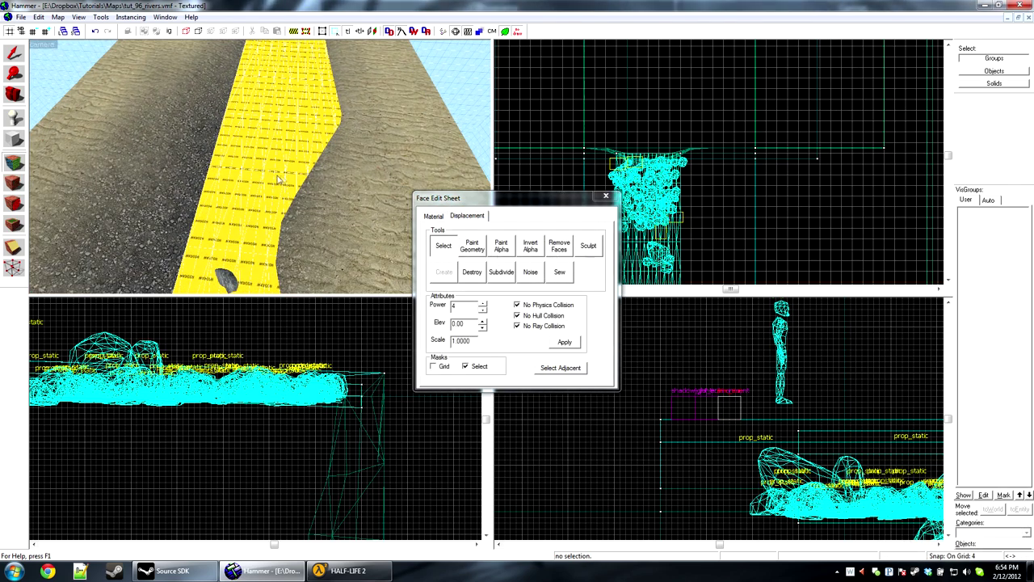
pyautogui.press('a')
pyautogui.moveTo(509, 198); pyautogui.dragTo(776, 188)
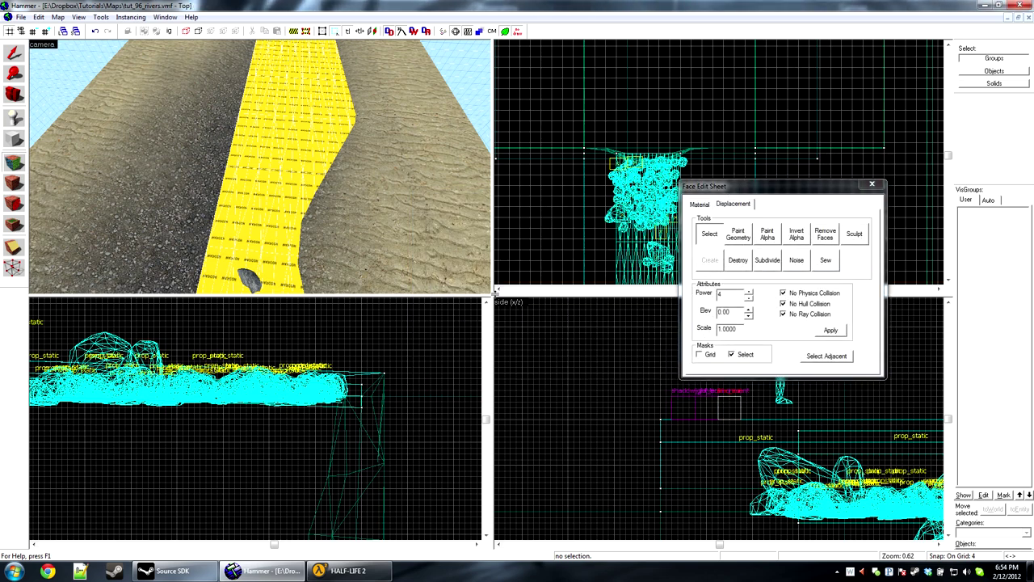
pyautogui.moveTo(669, 529); pyautogui.dragTo(669, 529)
# Start Paint Geometry on the river displacement with a distance of 2 and a spatial radius of 165
pyautogui.click(740, 236)
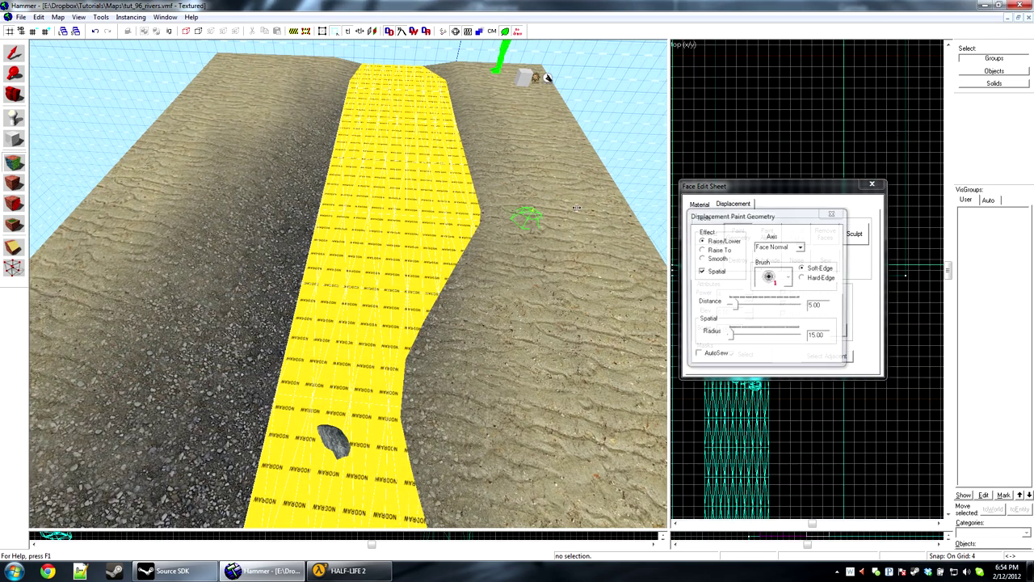
pyautogui.moveTo(736, 306); pyautogui.dragTo(740, 338)
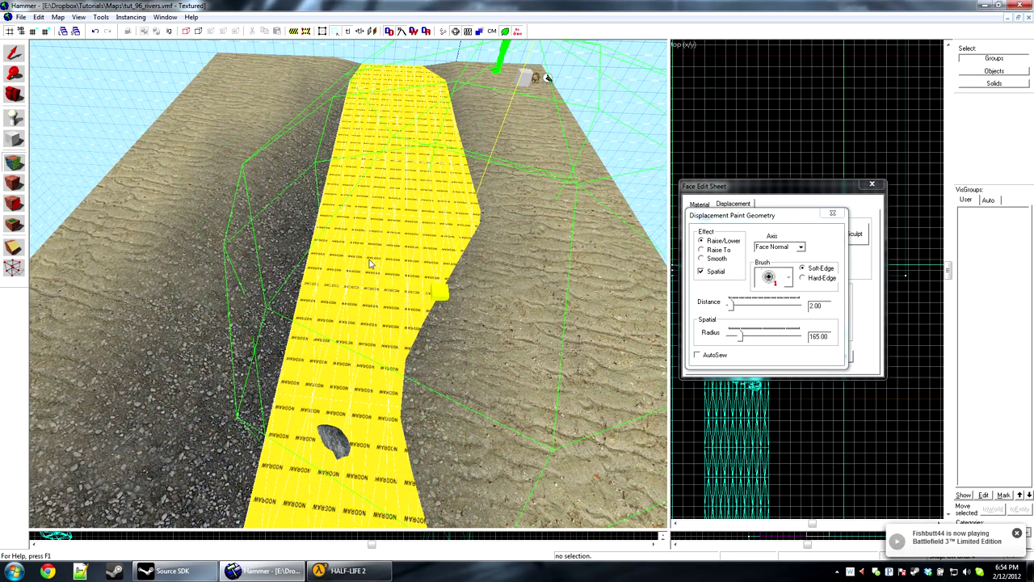
pyautogui.press('s')
pyautogui.press('a')
pyautogui.scroll(-3, 354, 282)
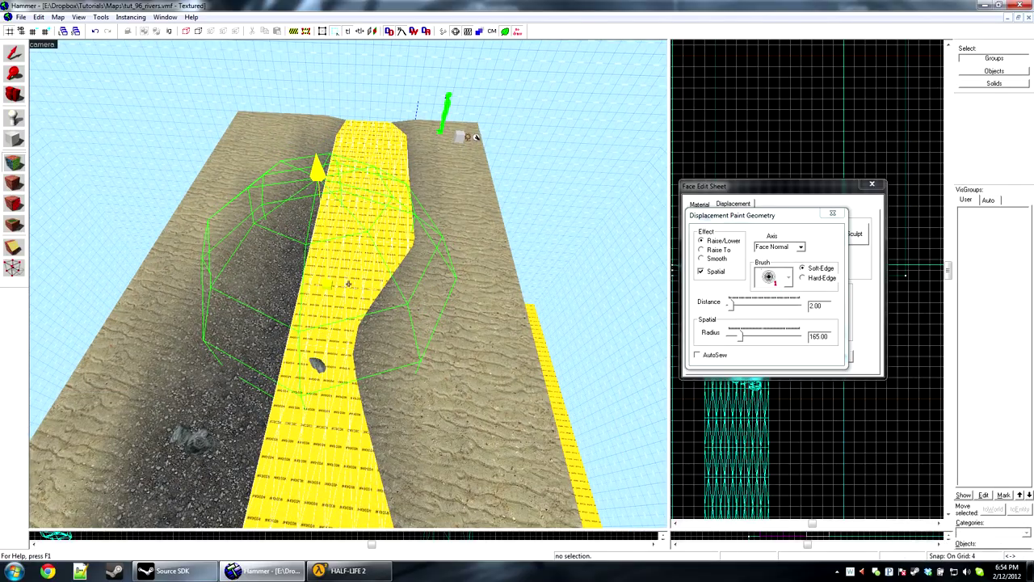
pyautogui.scroll(2, 348, 282)
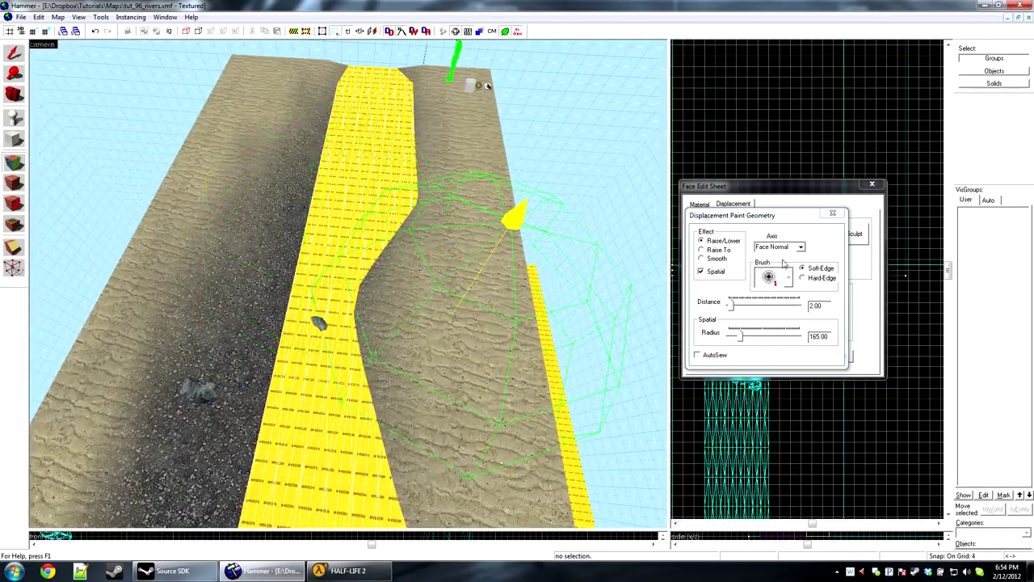
# Set the displacement painting axis to Y-Axis for shaping the river's edge
pyautogui.click(801, 247)
pyautogui.click(774, 265)
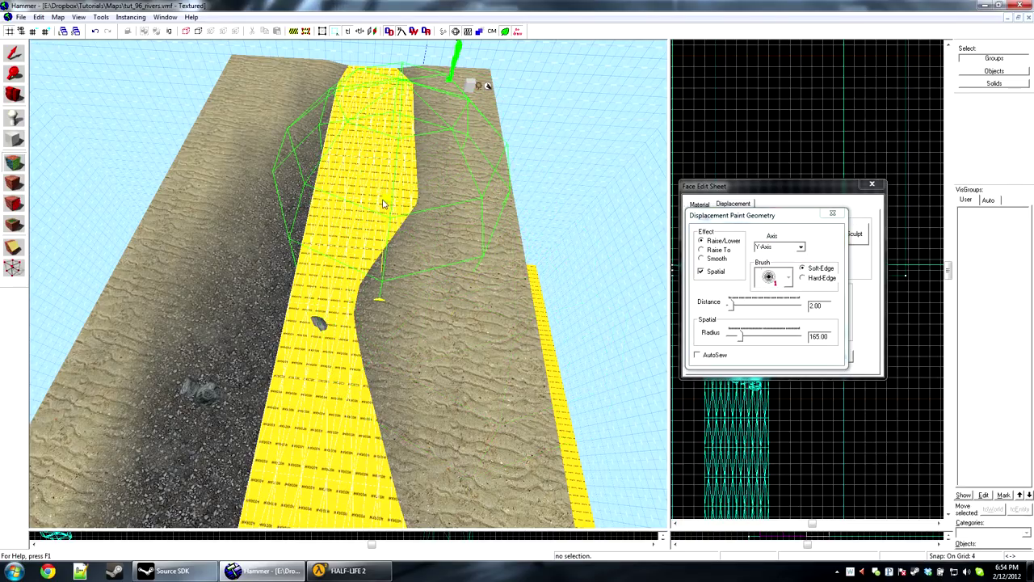
pyautogui.press('z')
pyautogui.press('z')
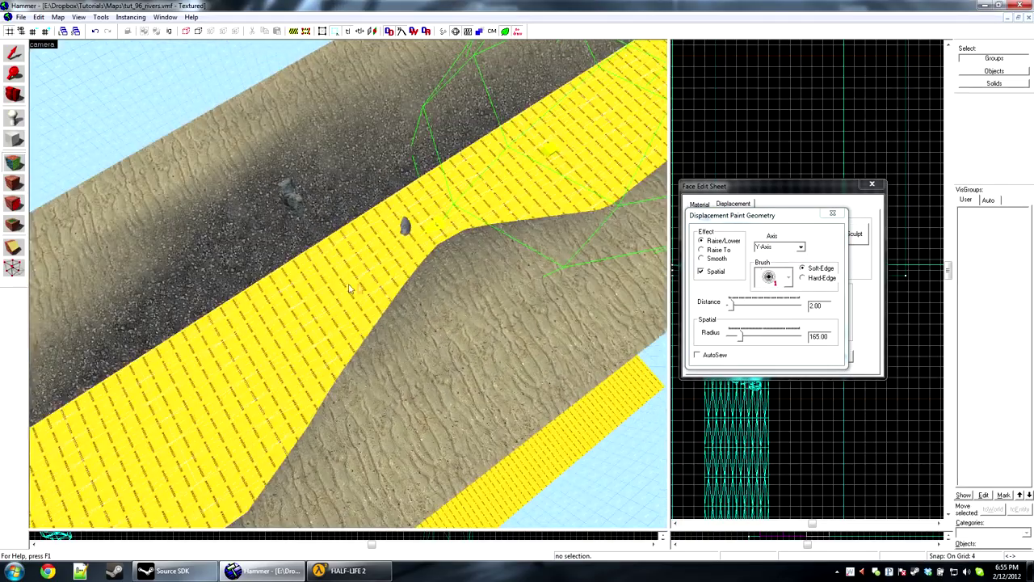
# Set the painting axis to X-Axis and shape the river's edges sideways to follow the banks toward the player start end
pyautogui.click(788, 247)
pyautogui.press('z')
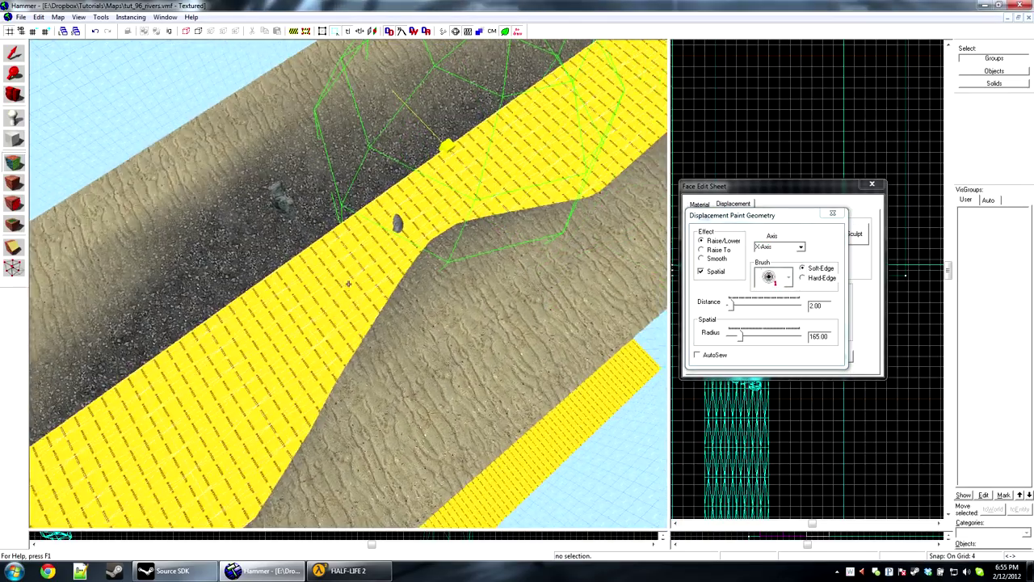
pyautogui.press('z')
pyautogui.moveTo(440, 283); pyautogui.dragTo(426, 273)
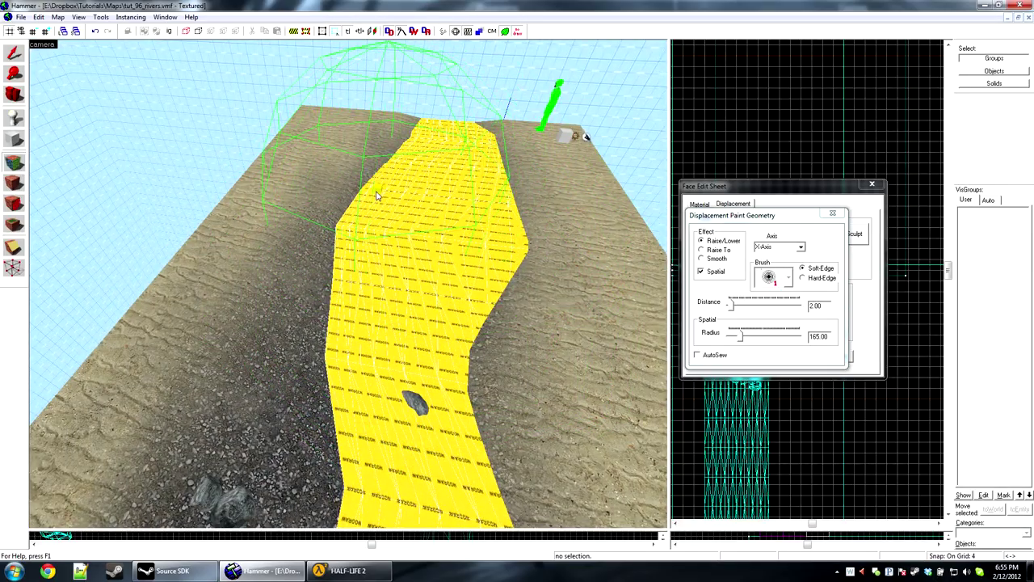
pyautogui.moveTo(569, 251); pyautogui.dragTo(577, 258)
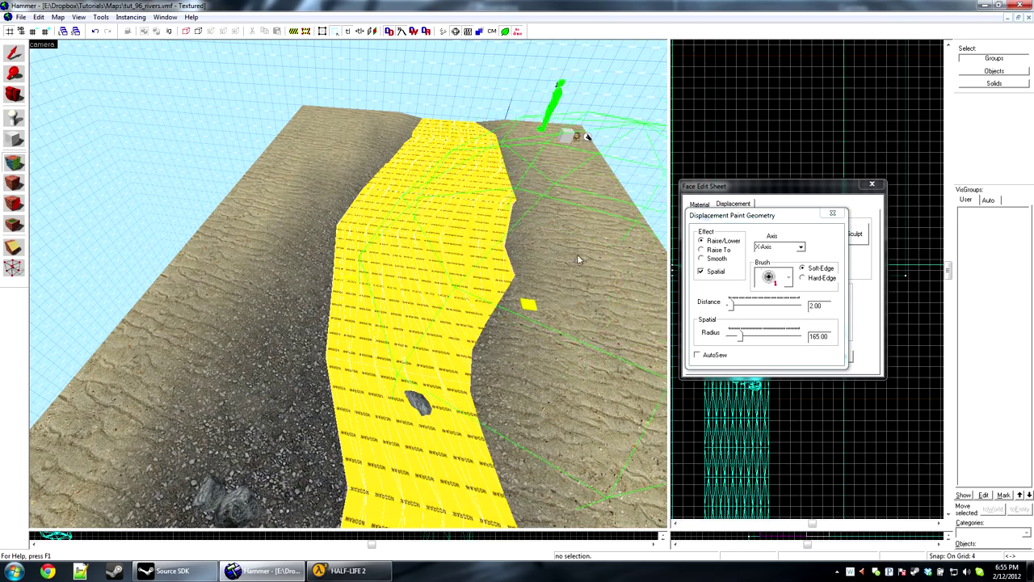
pyautogui.moveTo(539, 171); pyautogui.dragTo(545, 161)
# Paint the river's opposite edge and middle stretch sideways along the X-Axis so they cover the exposed gravel bed
pyautogui.press('z')
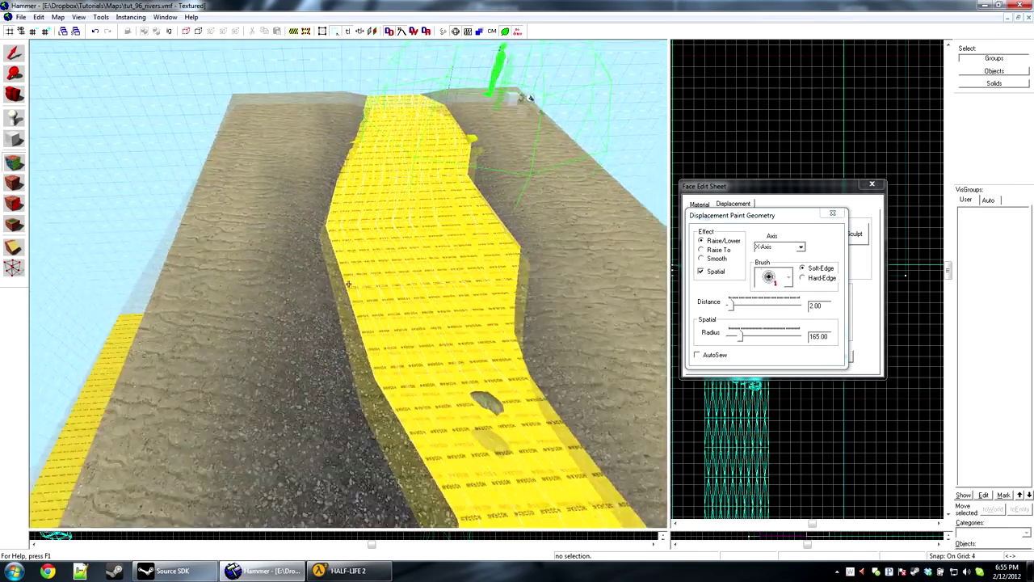
pyautogui.press('z')
pyautogui.click(322, 247)
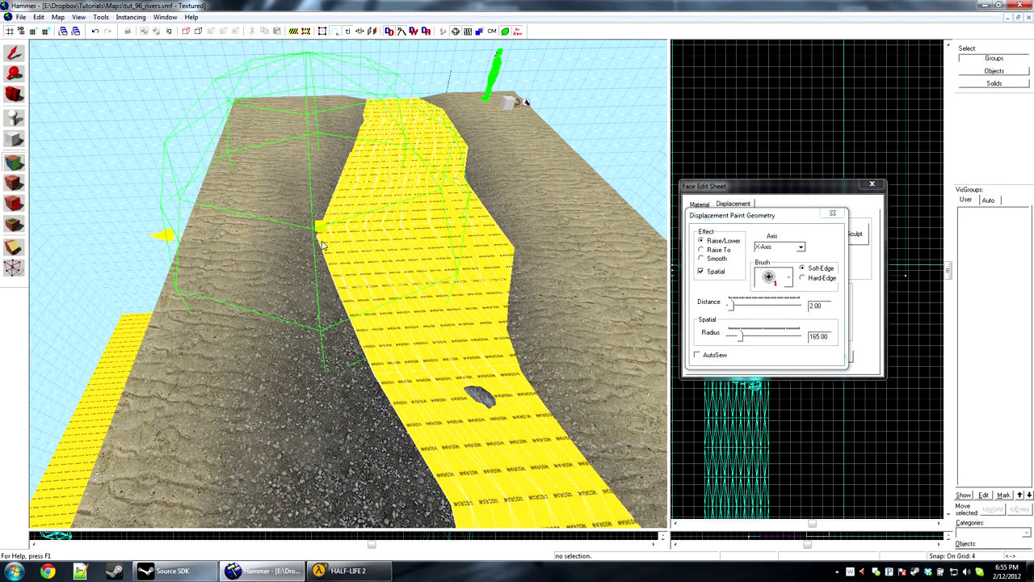
pyautogui.press('z')
pyautogui.press('s')
pyautogui.press('z')
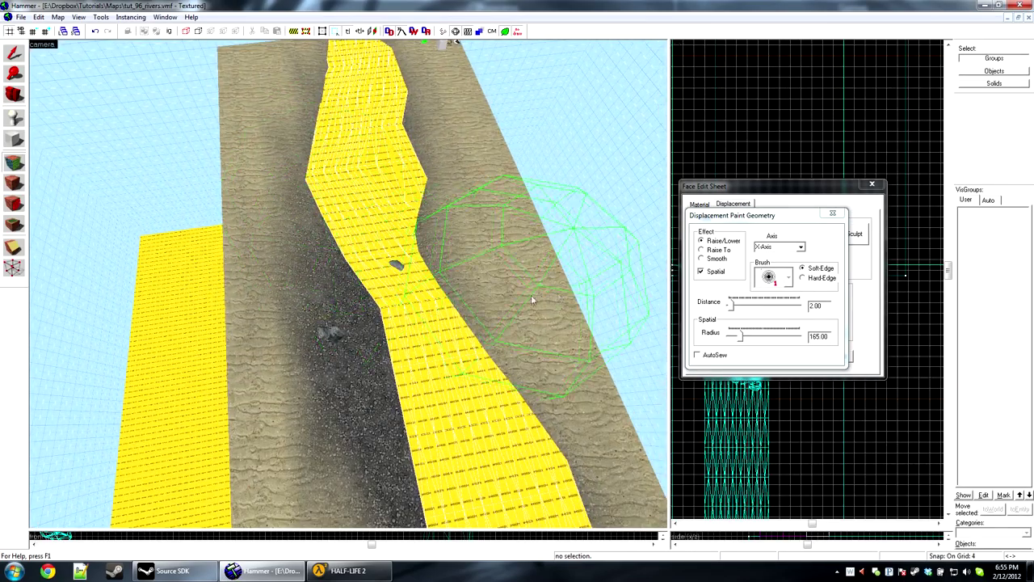
pyautogui.moveTo(531, 296)
pyautogui.mouseDown()
pyautogui.moveTo(393, 323)
pyautogui.moveTo(301, 323)
pyautogui.moveTo(298, 225)
pyautogui.mouseUp()
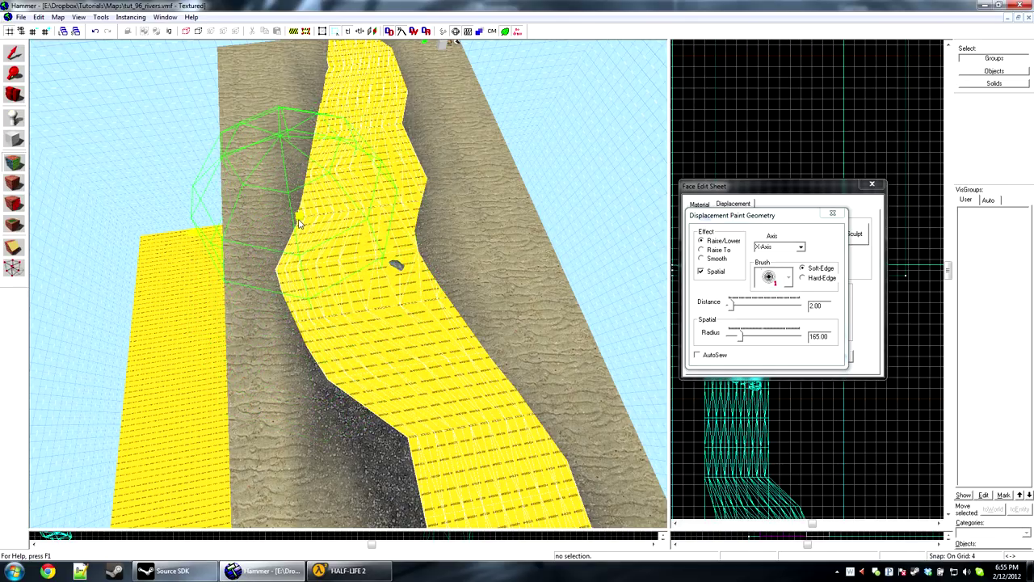
# Set the painting axis to Z-Axis and adjust the surface height of the river's middle stretch around the rocks
pyautogui.press('z')
pyautogui.press('a')
pyautogui.press('w')
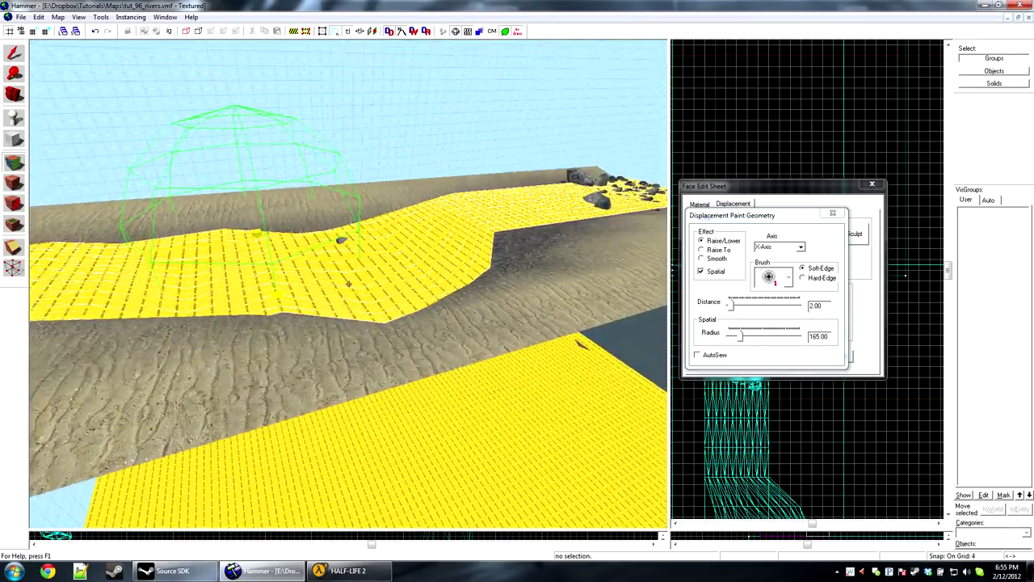
pyautogui.press('z')
pyautogui.click(801, 246)
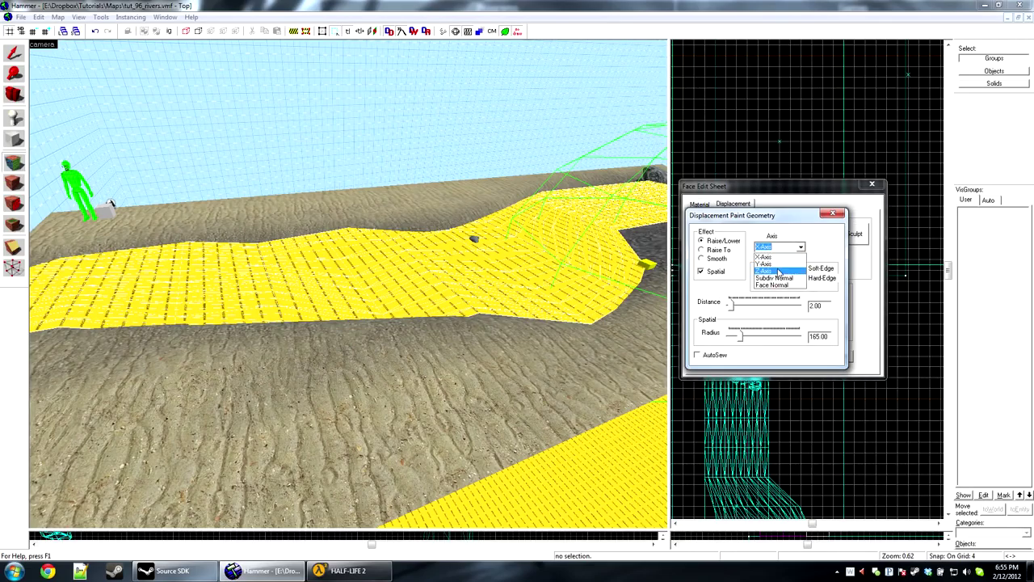
pyautogui.click(778, 271)
pyautogui.press('z')
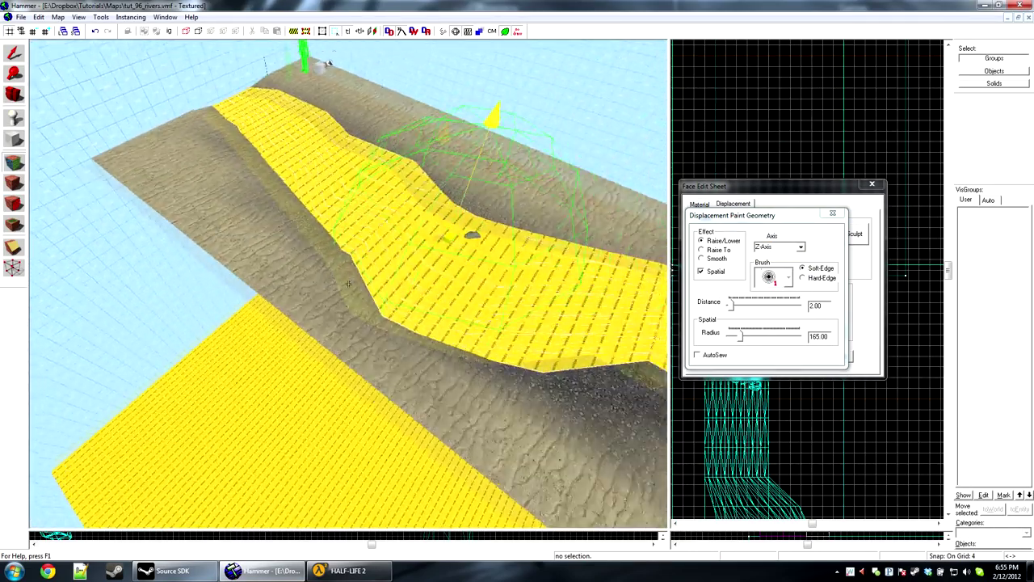
pyautogui.press('z')
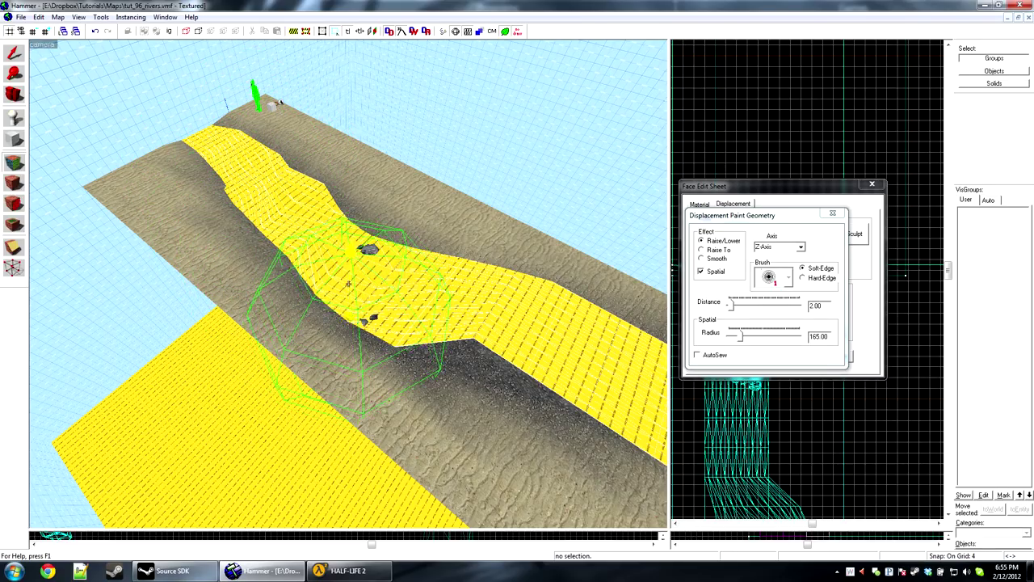
# Return the painting axis to X-Axis and spread the river sideways over the uncovered gravel in the stretch leading to the rock pile
pyautogui.press('z')
pyautogui.press('z')
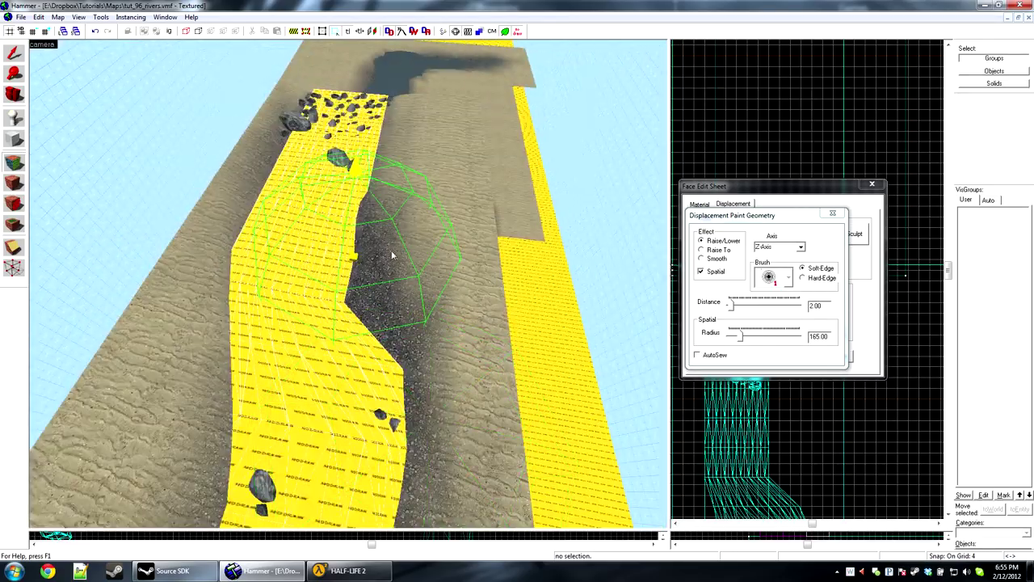
pyautogui.click(800, 248)
pyautogui.click(778, 267)
pyautogui.press('z')
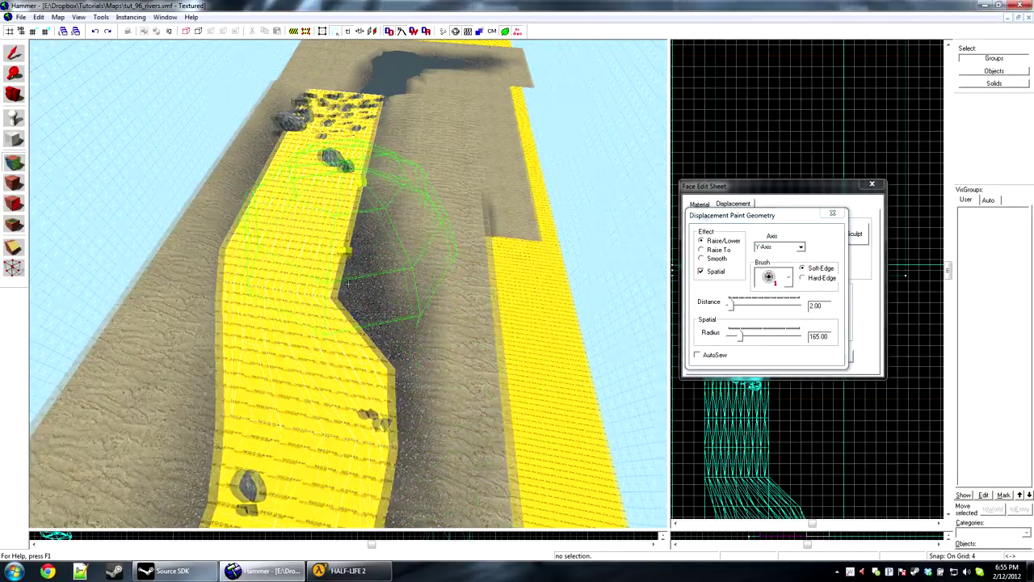
pyautogui.press('z')
pyautogui.click(800, 247)
pyautogui.click(787, 257)
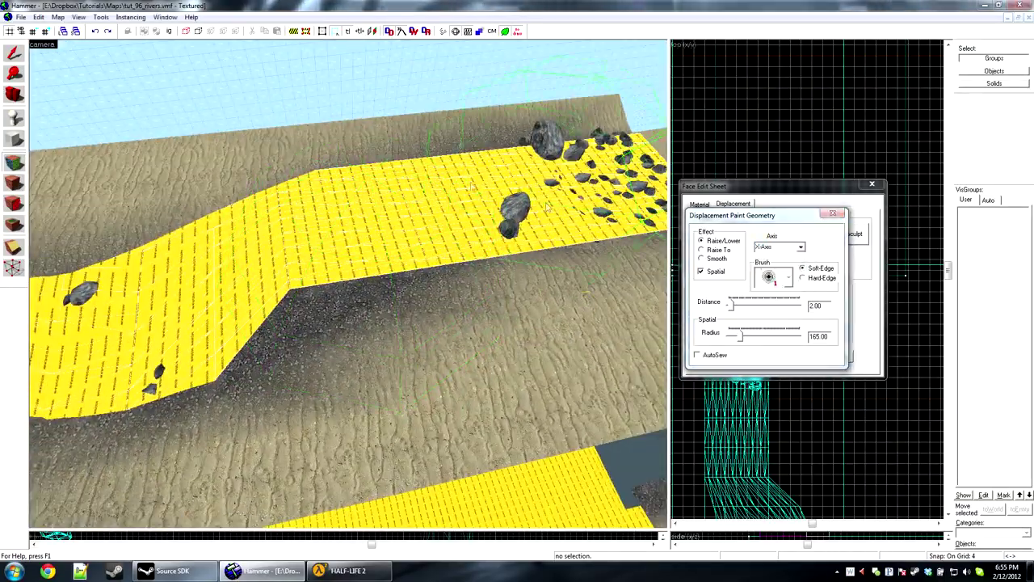
pyautogui.press('z')
pyautogui.press('z')
pyautogui.moveTo(328, 244)
pyautogui.mouseDown()
pyautogui.moveTo(302, 215)
pyautogui.moveTo(284, 217)
pyautogui.mouseUp()
pyautogui.moveTo(558, 283); pyautogui.dragTo(595, 313, button='right')
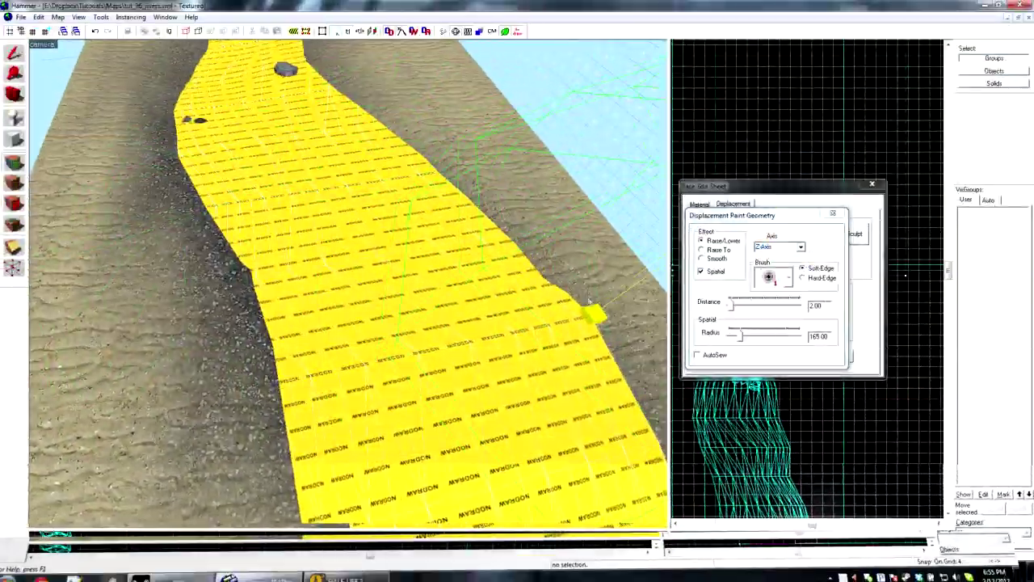
# Set the painting axis to Z-Axis and even out the river surface's height along the stretch toward the rock pile
pyautogui.click(799, 248)
pyautogui.click(787, 277)
pyautogui.press('z')
pyautogui.press('w')
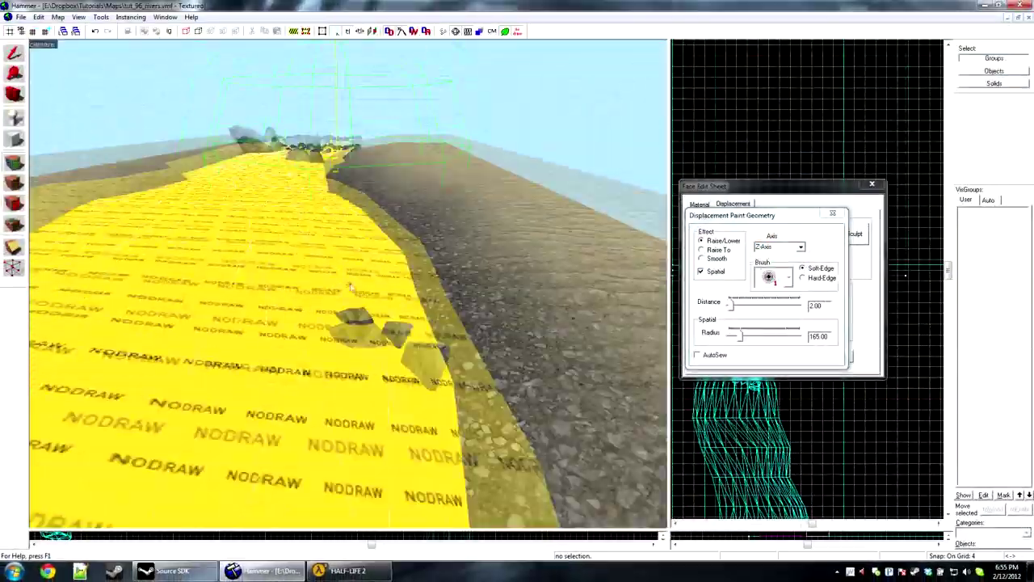
pyautogui.press('z')
# Leave displacement painting, select the nodraw river block and frame its rocky end in the 2D view
pyautogui.moveTo(117, 259); pyautogui.dragTo(170, 296, button='right')
pyautogui.hotkey('shift', 'v')
pyautogui.click(242, 283)
pyautogui.scroll(8, 708, 275)
pyautogui.scroll(-4, 738, 228)
pyautogui.moveTo(717, 211)
pyautogui.mouseDown()
pyautogui.moveTo(917, 250)
pyautogui.moveTo(864, 254)
pyautogui.mouseUp()
pyautogui.click(484, 316)
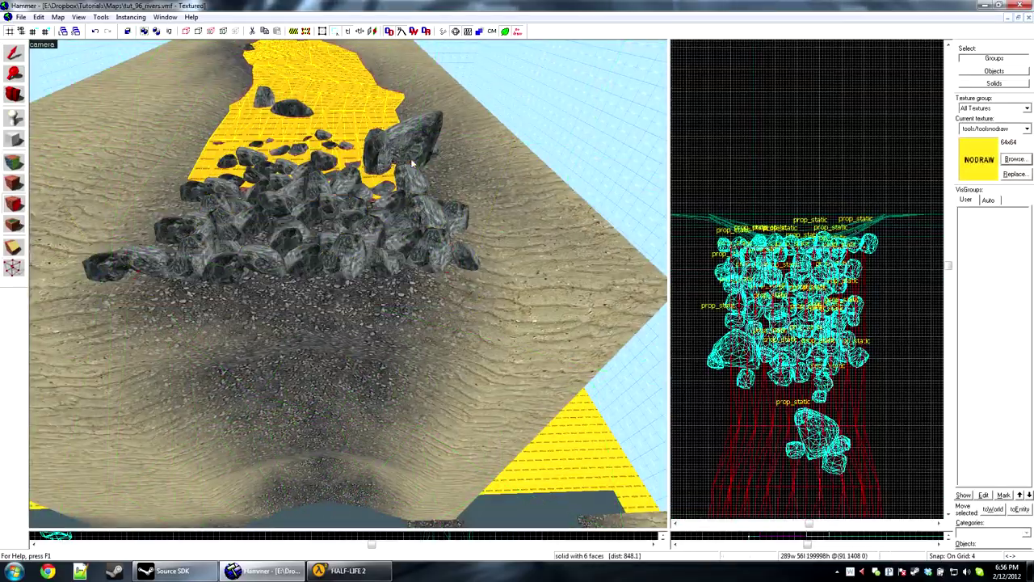
# Resume Paint Geometry on the river displacement with the Z-Axis and adjust its height at the rocky end
pyautogui.press('z')
pyautogui.press('w')
pyautogui.press('z')
pyautogui.hotkey('shift', 'a')
pyautogui.press('z')
pyautogui.press('w')
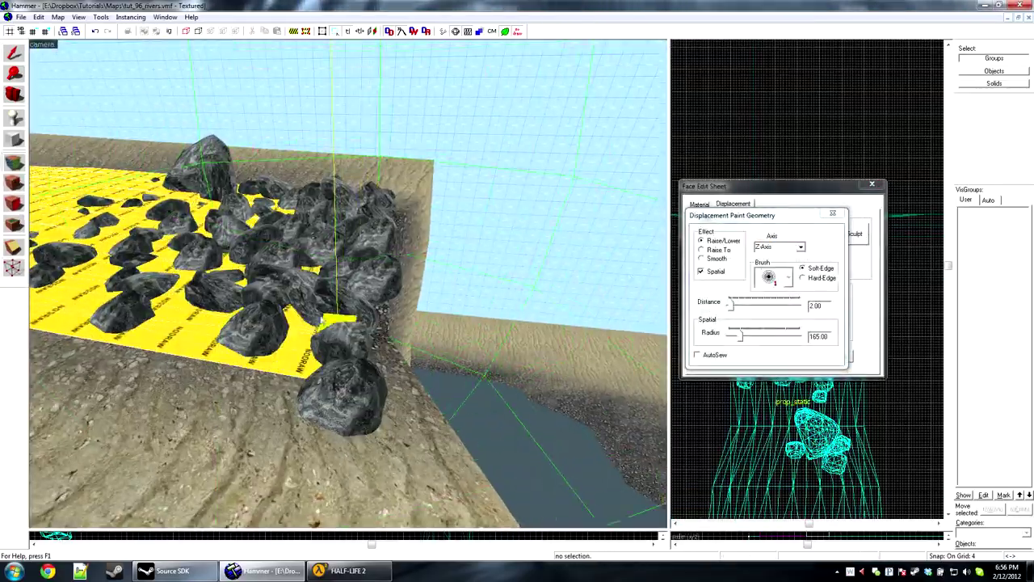
pyautogui.press('z')
pyautogui.press('z')
pyautogui.press('w')
pyautogui.press('z')
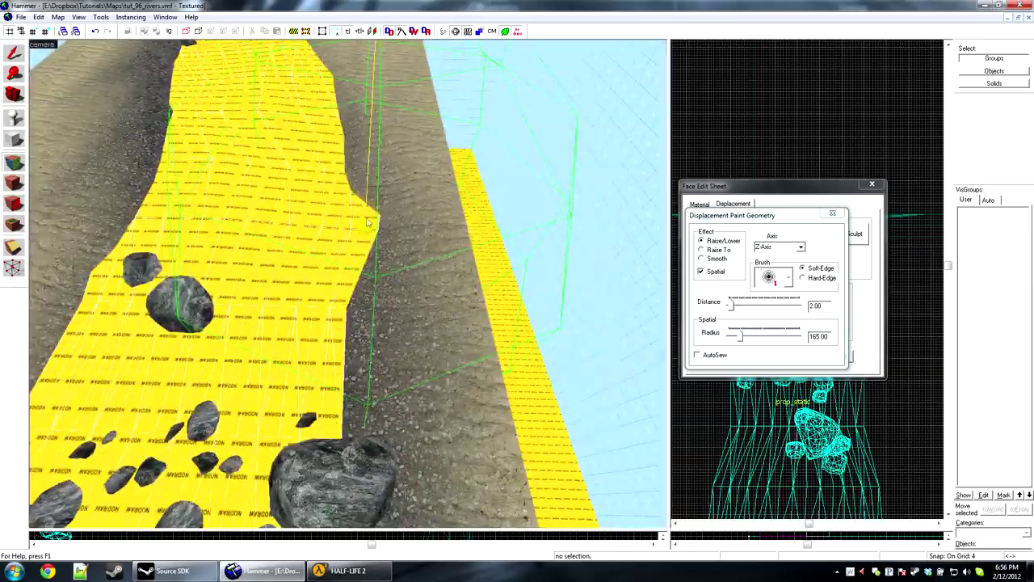
# Set the painting axis to X-Axis and push the river's edge outward to the bank beside the large rock
pyautogui.click(801, 247)
pyautogui.click(772, 256)
pyautogui.click(368, 222)
pyautogui.click(380, 231)
pyautogui.click(358, 305)
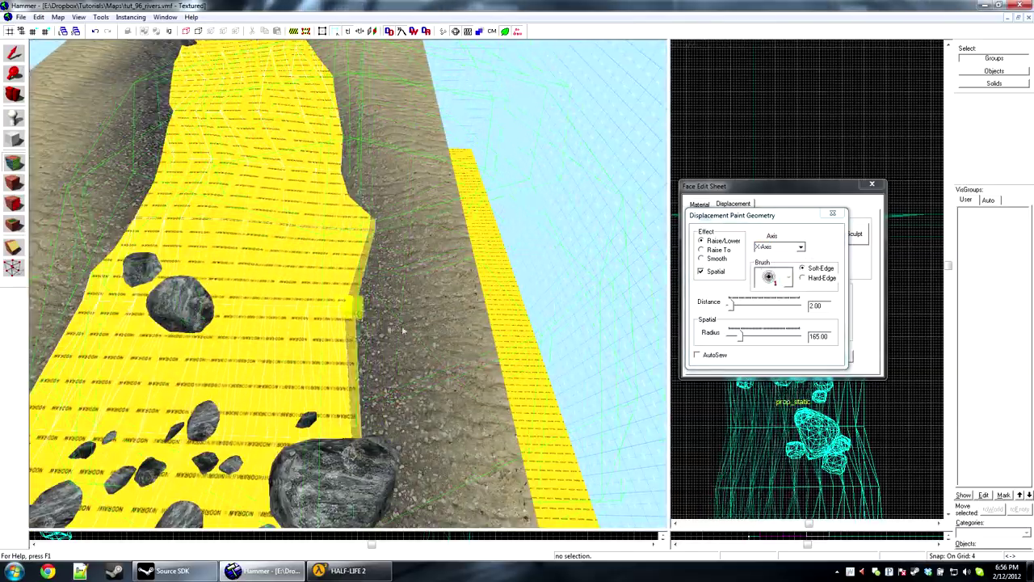
pyautogui.click(380, 308)
pyautogui.click(380, 435)
# Adjust the river surface's height among the rocks along the Z-Axis, and switch the painting axis back to X-Axis
pyautogui.click(801, 247)
pyautogui.click(772, 270)
pyautogui.press('z')
pyautogui.press('w')
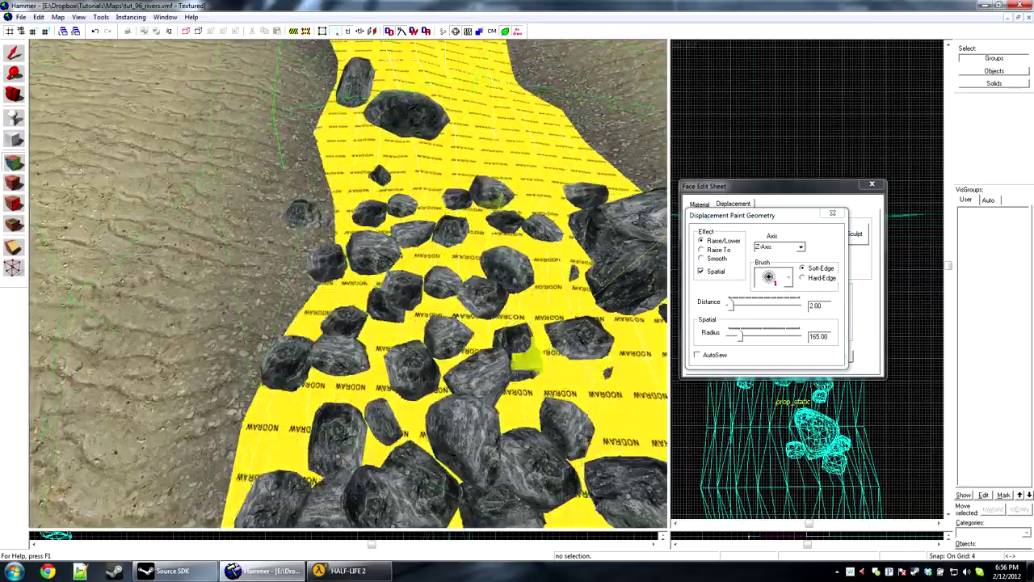
pyautogui.click(801, 247)
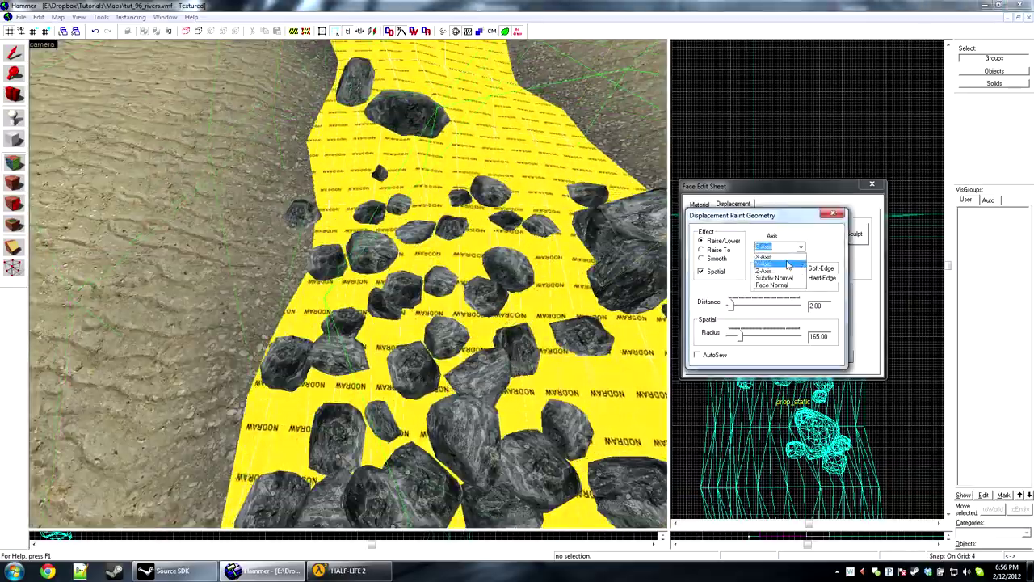
pyautogui.click(776, 256)
pyautogui.press('z')
pyautogui.press('w')
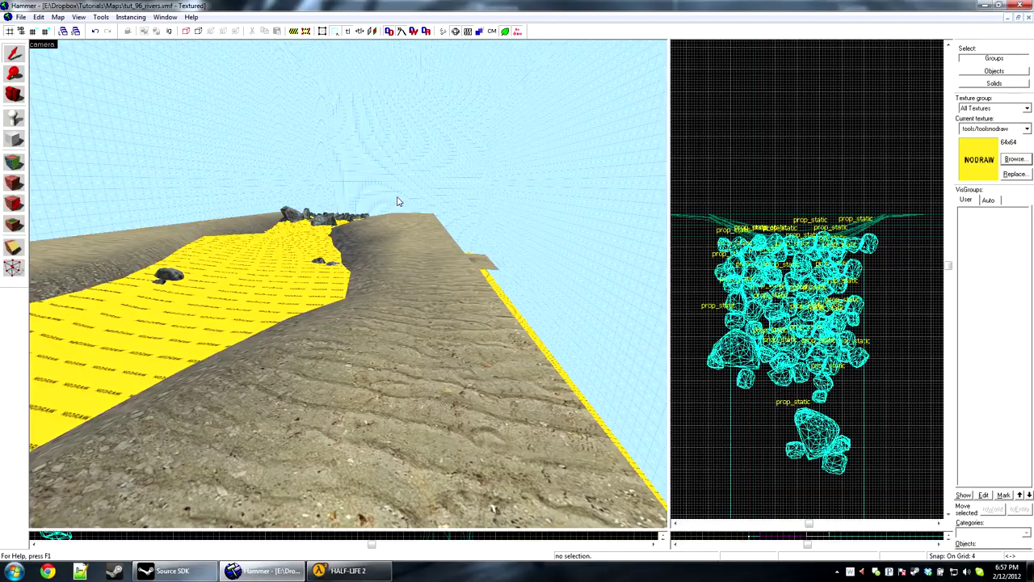
# Select the river block near the player start end and reopen Paint Geometry for its displacement
pyautogui.press('z')
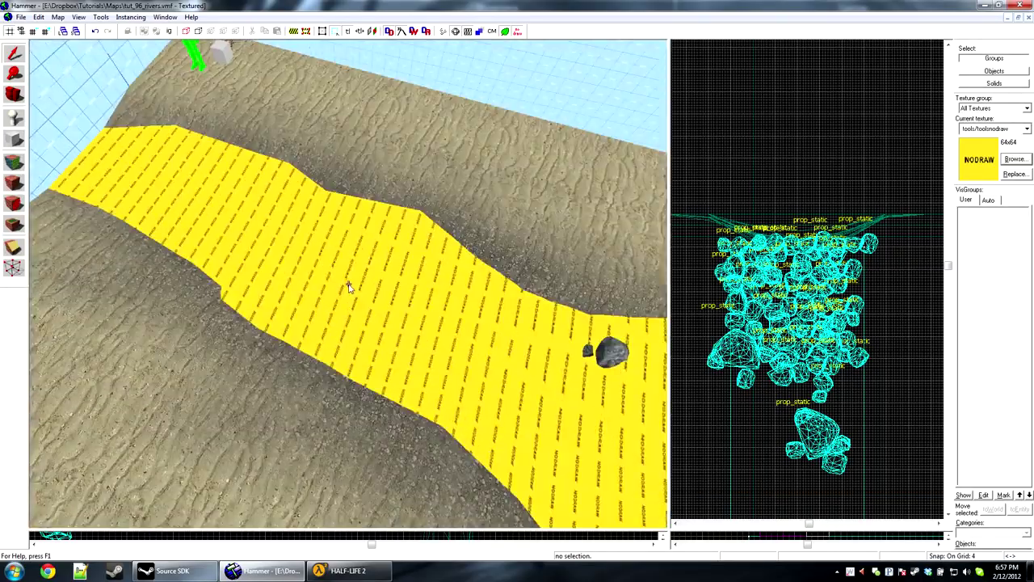
pyautogui.click(348, 285)
pyautogui.press('w')
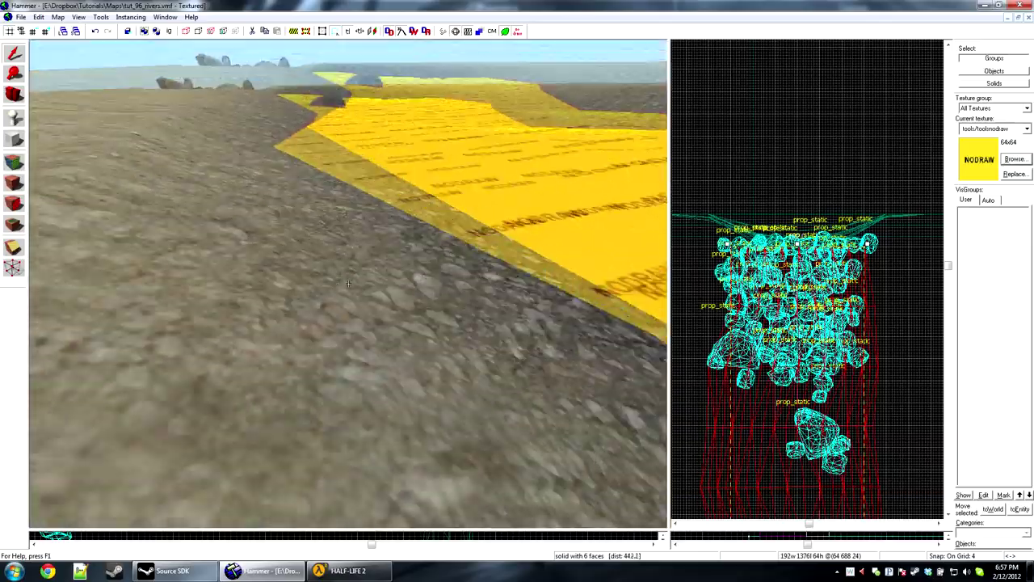
pyautogui.press('s')
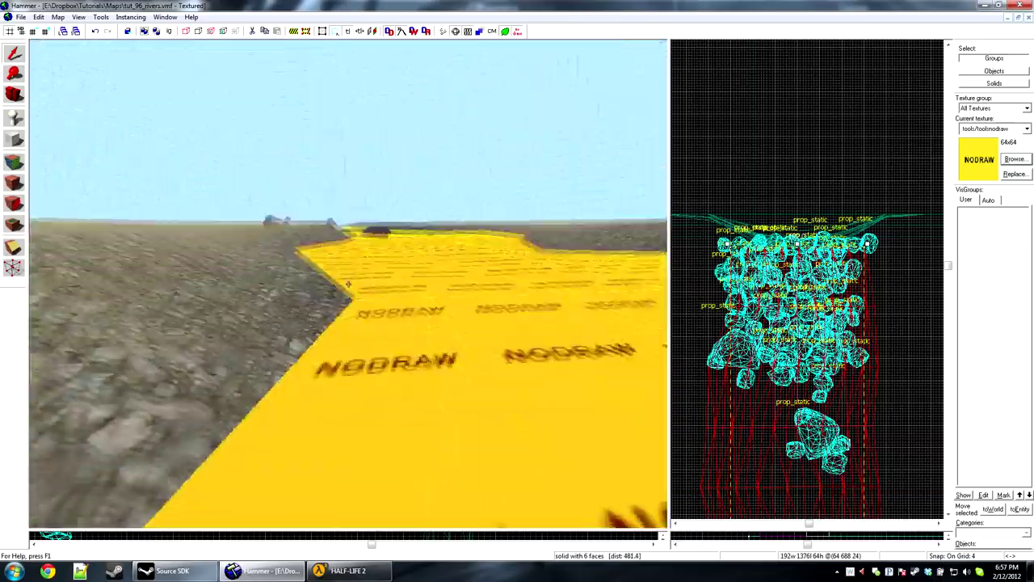
pyautogui.press('z')
pyautogui.hotkey('shift', 'a')
pyautogui.click(734, 204)
pyautogui.click(737, 239)
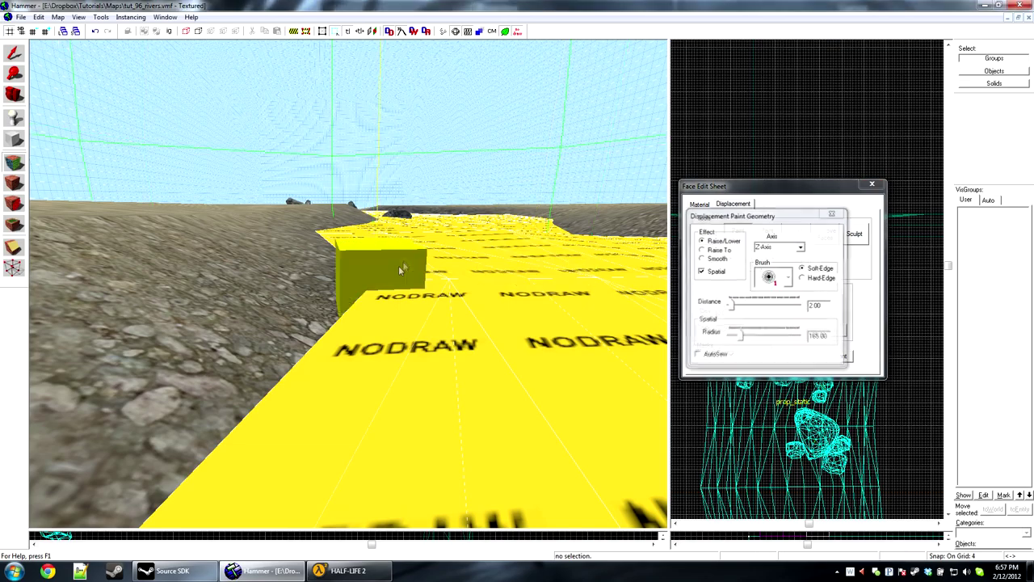
# Set the painting axis to X-Axis and the spatial radius to 17, and push the notch in the river's edge into the bank
pyautogui.click(775, 249)
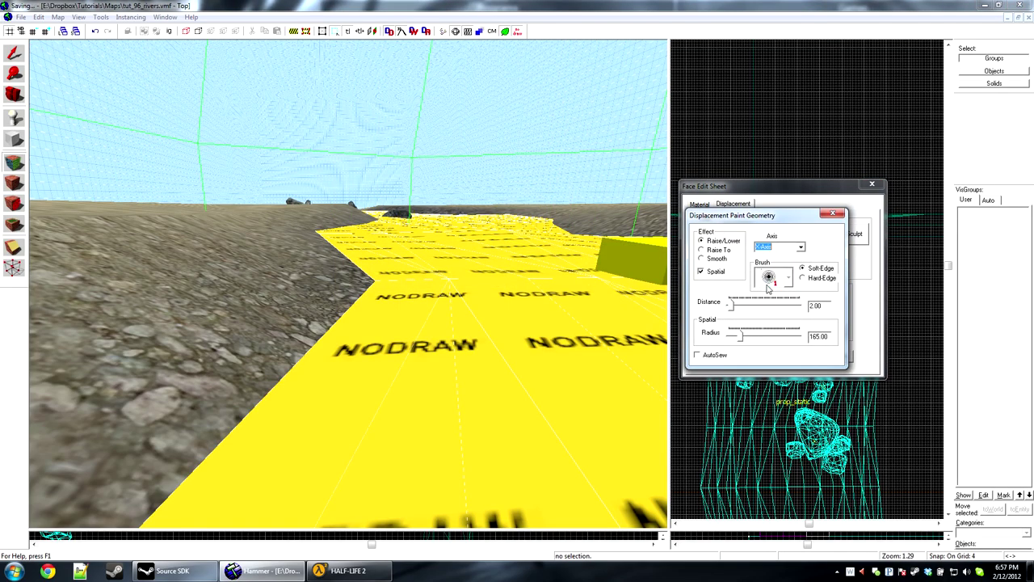
pyautogui.moveTo(730, 343); pyautogui.dragTo(726, 343)
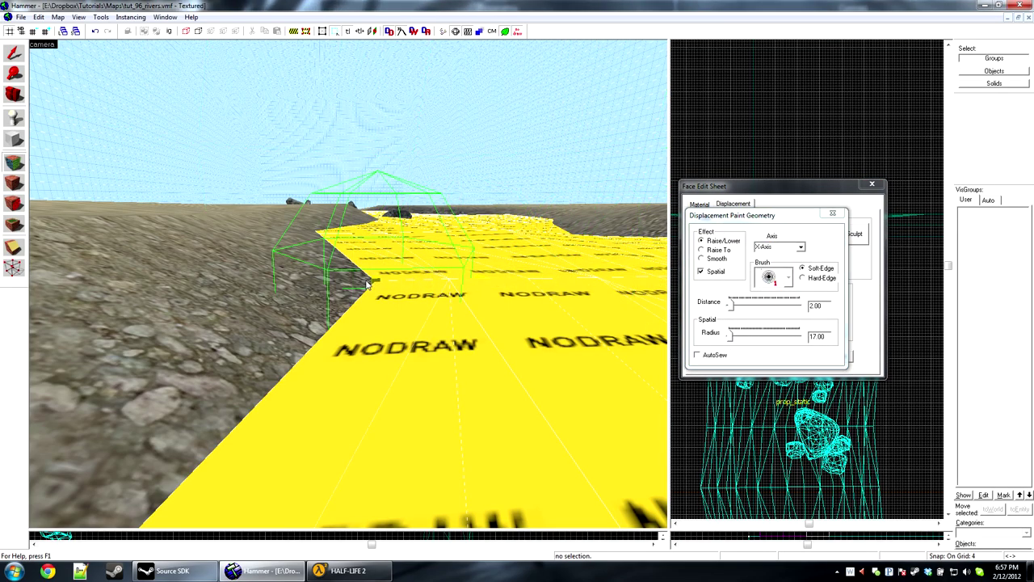
pyautogui.moveTo(368, 283)
pyautogui.mouseDown()
pyautogui.moveTo(291, 287)
pyautogui.moveTo(320, 290)
pyautogui.mouseUp()
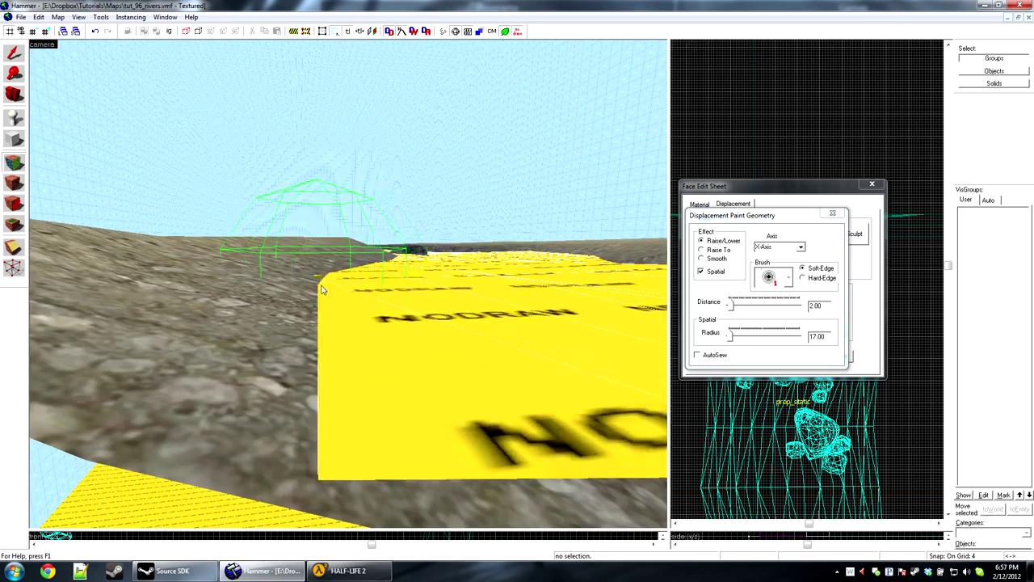
pyautogui.press('s')
pyautogui.press('z')
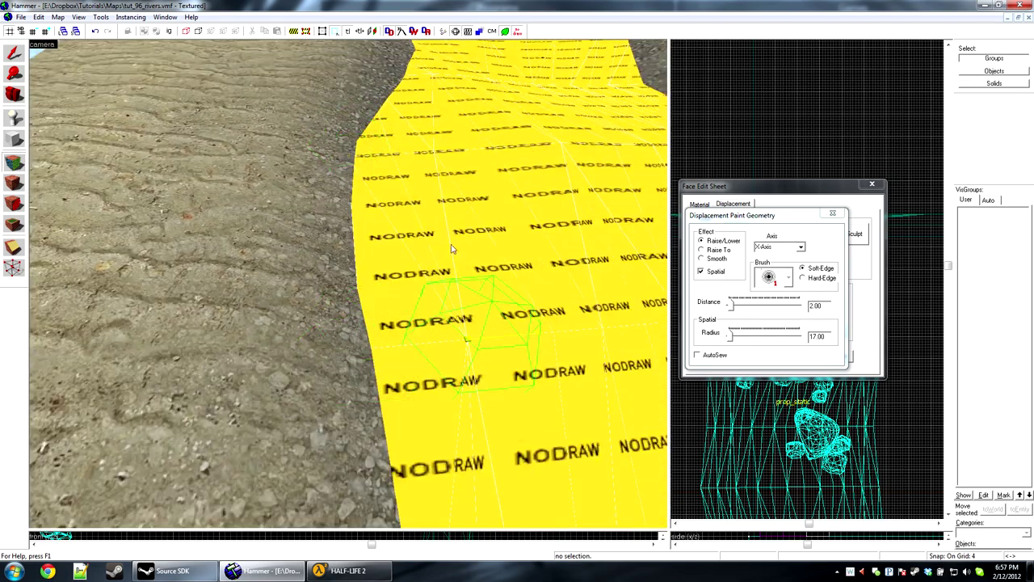
# Push the river's opposite edge outward into its bank along the X-Axis, and close the Face Edit Sheet
pyautogui.press('z')
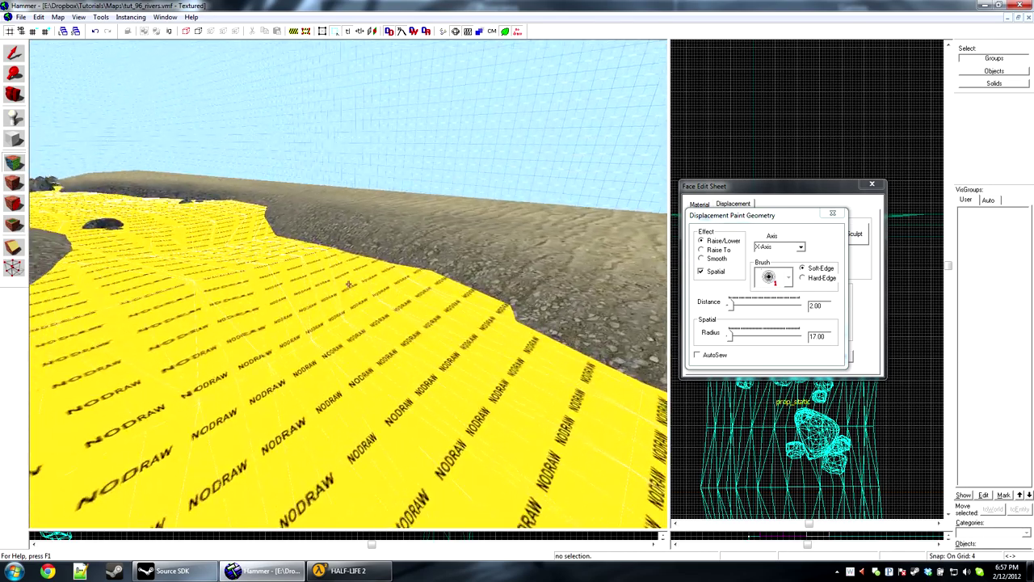
pyautogui.press('w')
pyautogui.press('s')
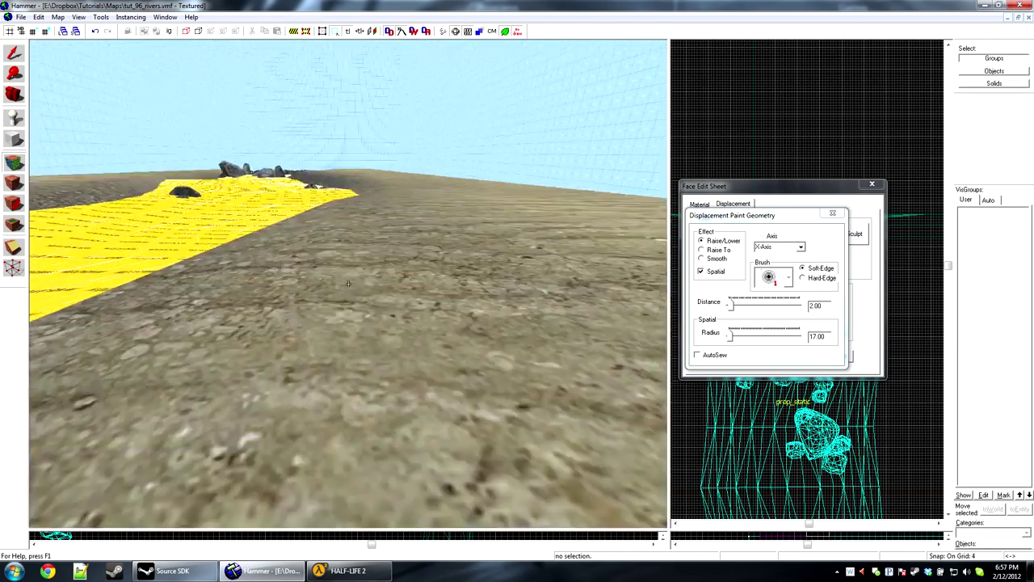
pyautogui.press('z')
pyautogui.click(800, 248)
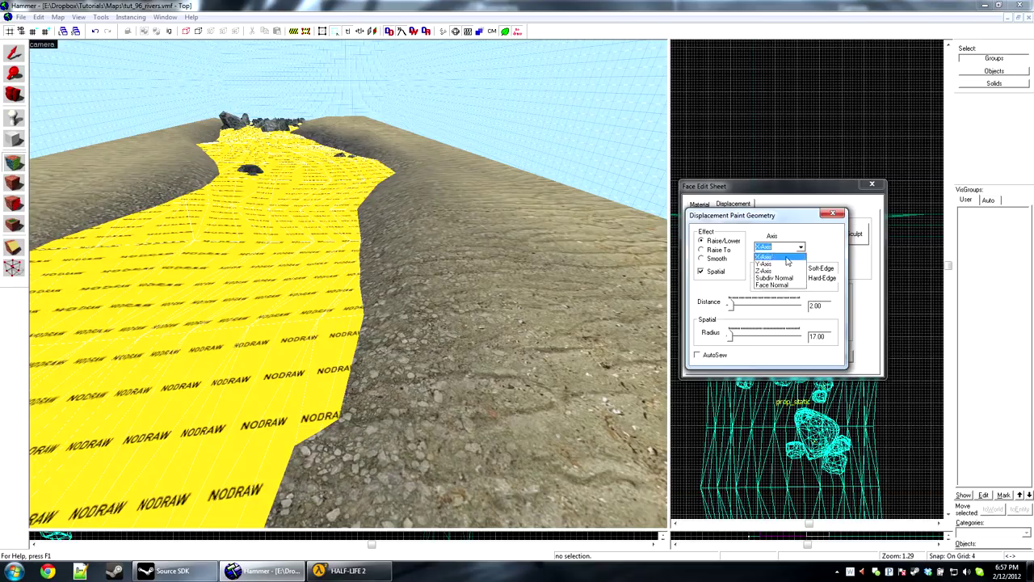
pyautogui.click(869, 188)
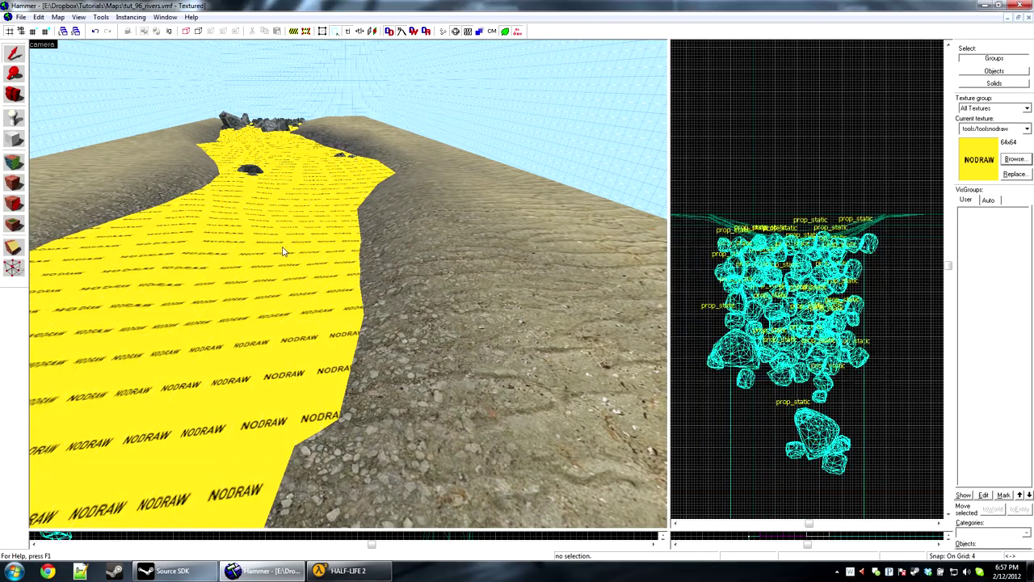
# Select the river block beside the midstream rocks and reopen Paint Geometry for its displacement
pyautogui.press('z')
pyautogui.press('w')
pyautogui.press('s')
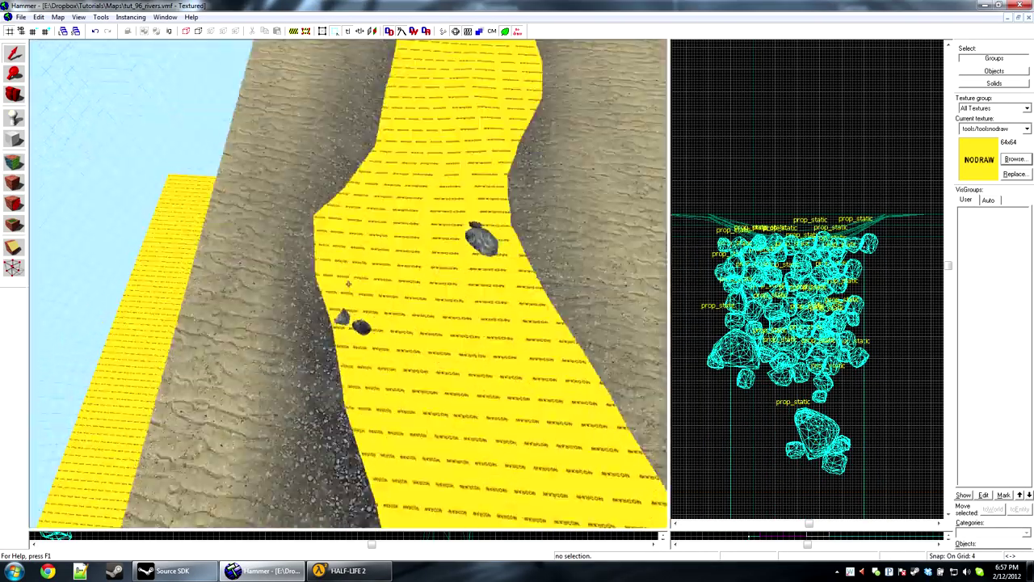
pyautogui.press('a')
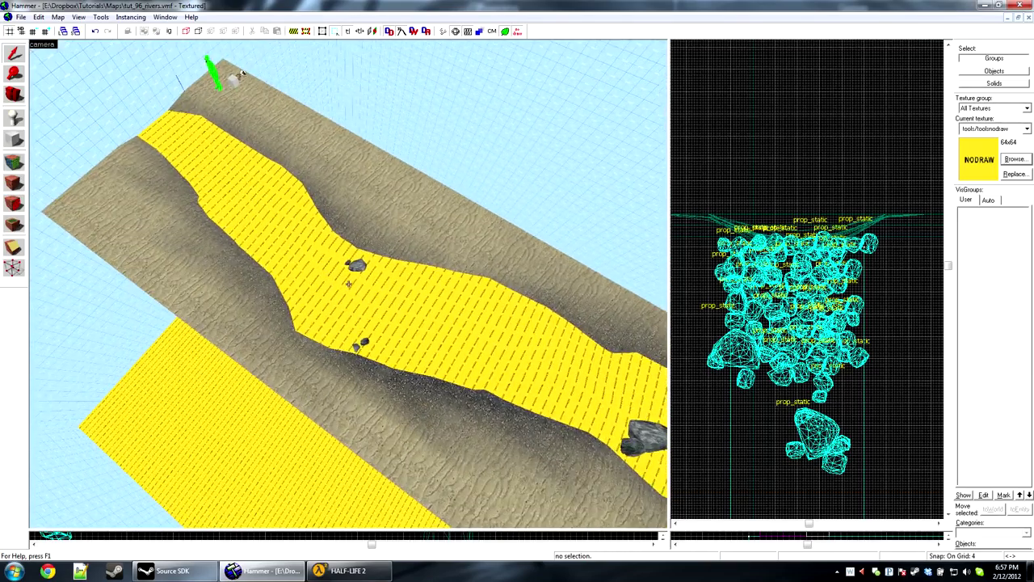
pyautogui.press('w')
pyautogui.press('z')
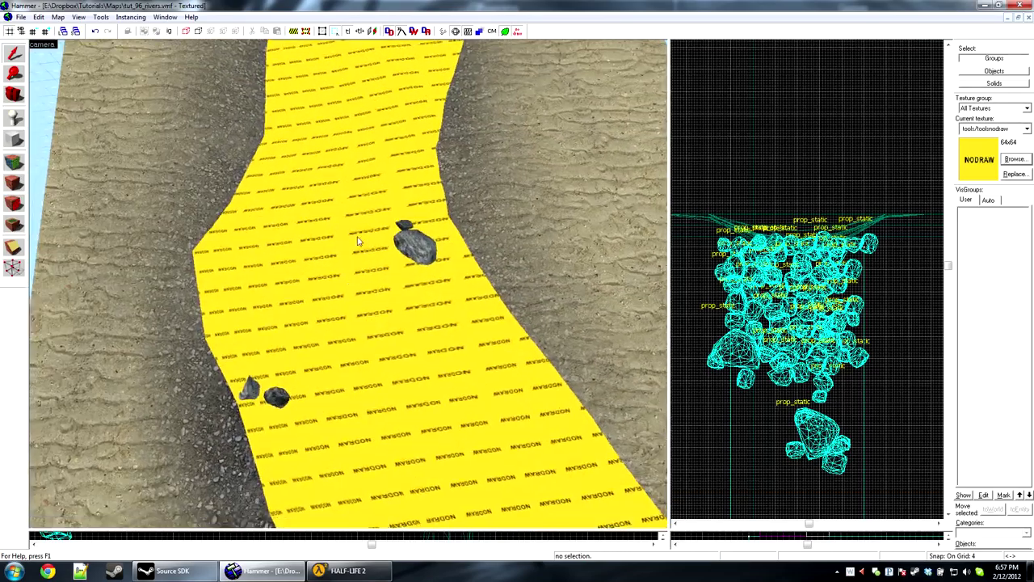
pyautogui.click(359, 241)
pyautogui.click(13, 164)
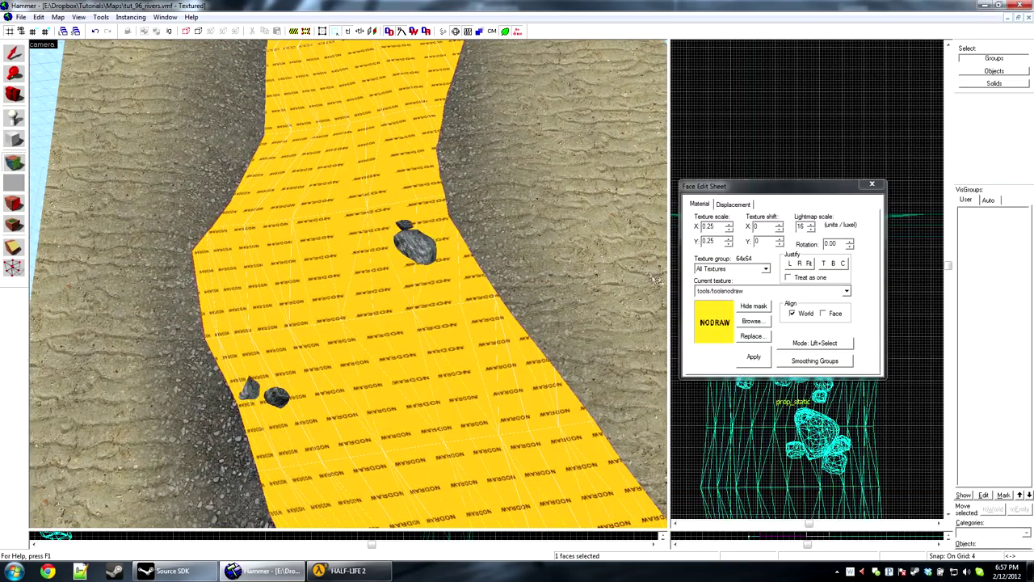
pyautogui.click(733, 204)
pyautogui.click(738, 235)
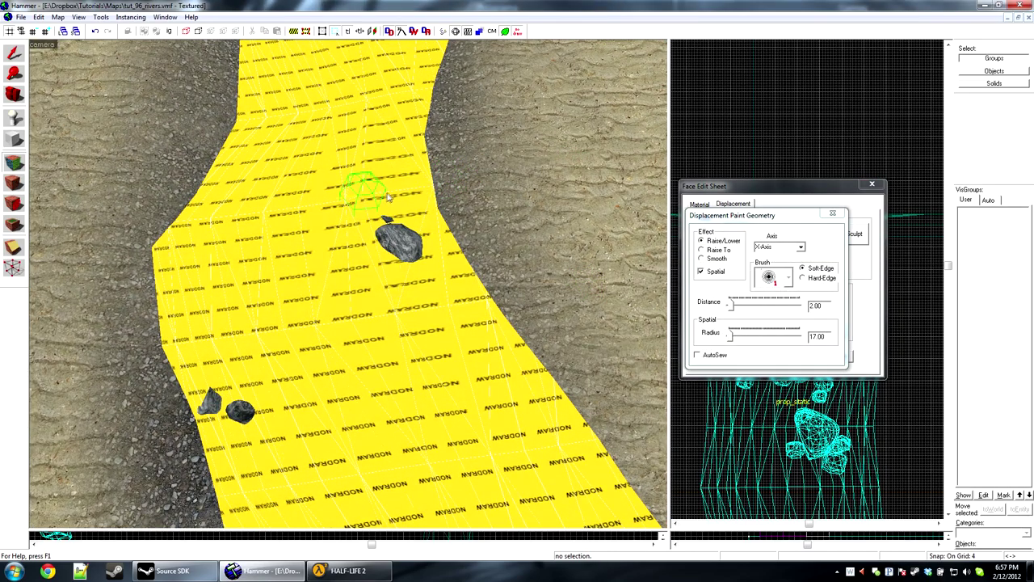
# Examine the river displacement's edges along both banks, and close the Face Edit Sheet
pyautogui.press('w')
pyautogui.press('a')
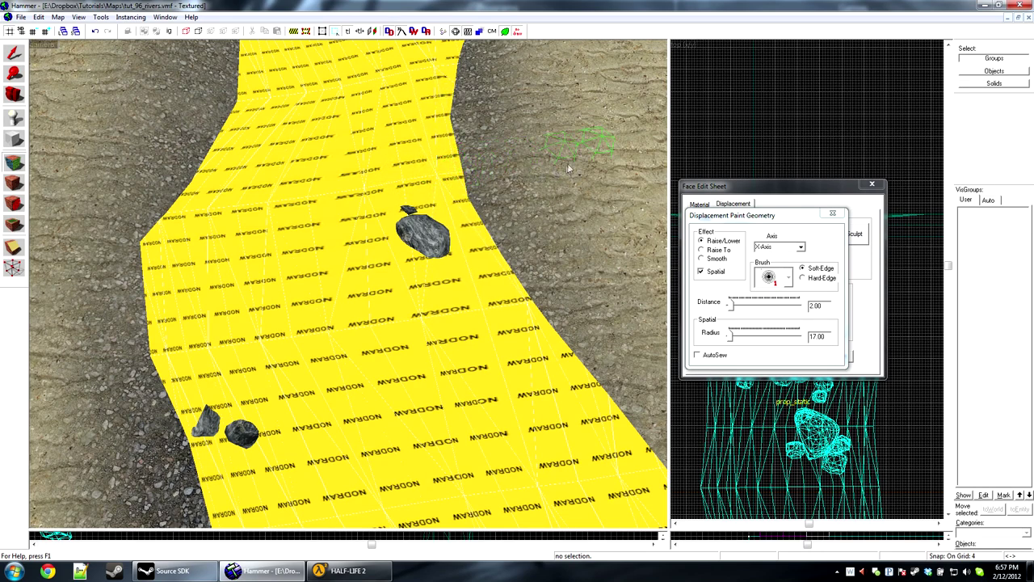
pyautogui.press('d')
pyautogui.press('w')
pyautogui.press('z')
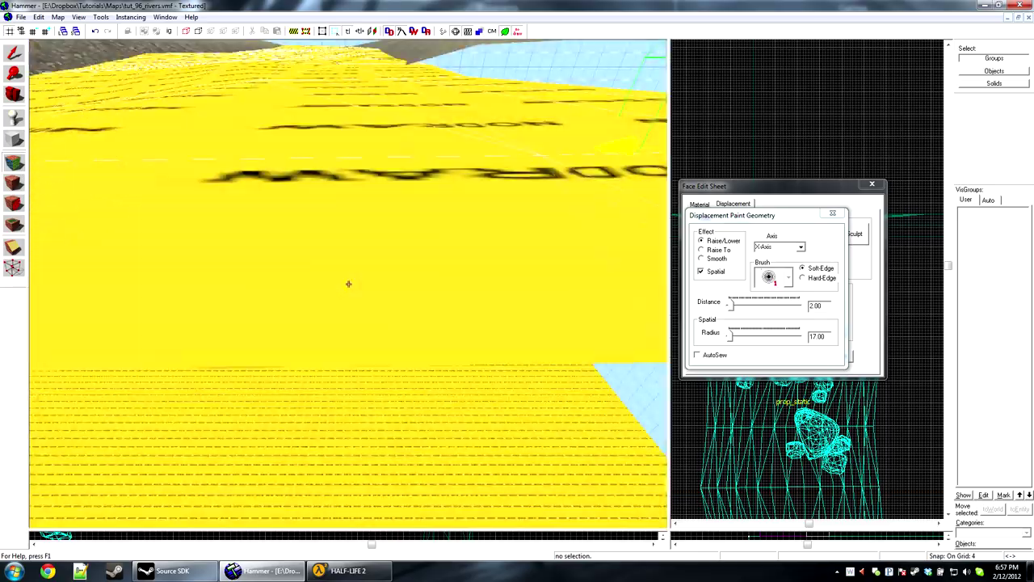
pyautogui.press('s')
pyautogui.press('z')
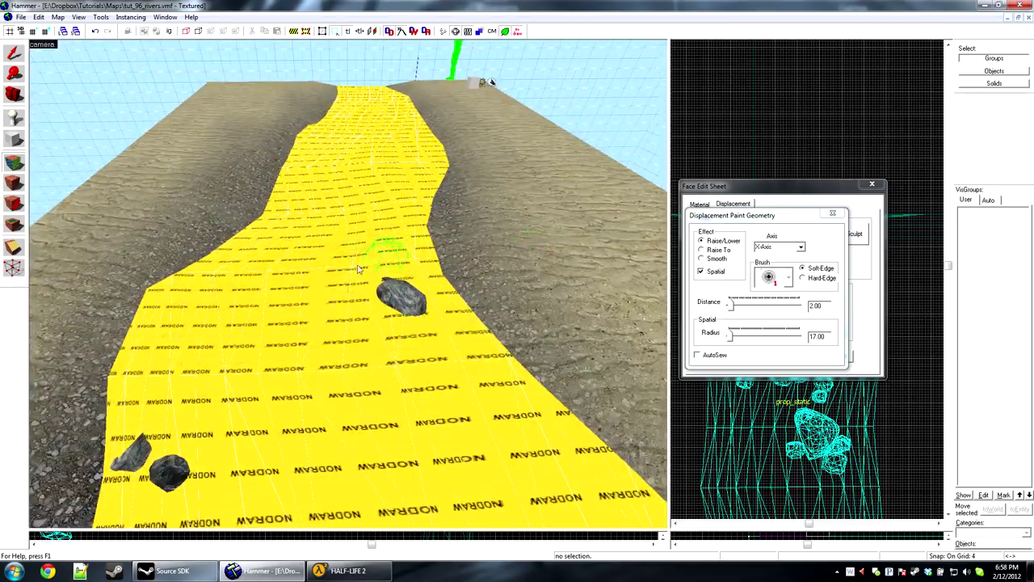
pyautogui.click(872, 184)
# Filter the textures by watersource and apply watersource/river/river_blue_1 to the river surface
pyautogui.click(14, 162)
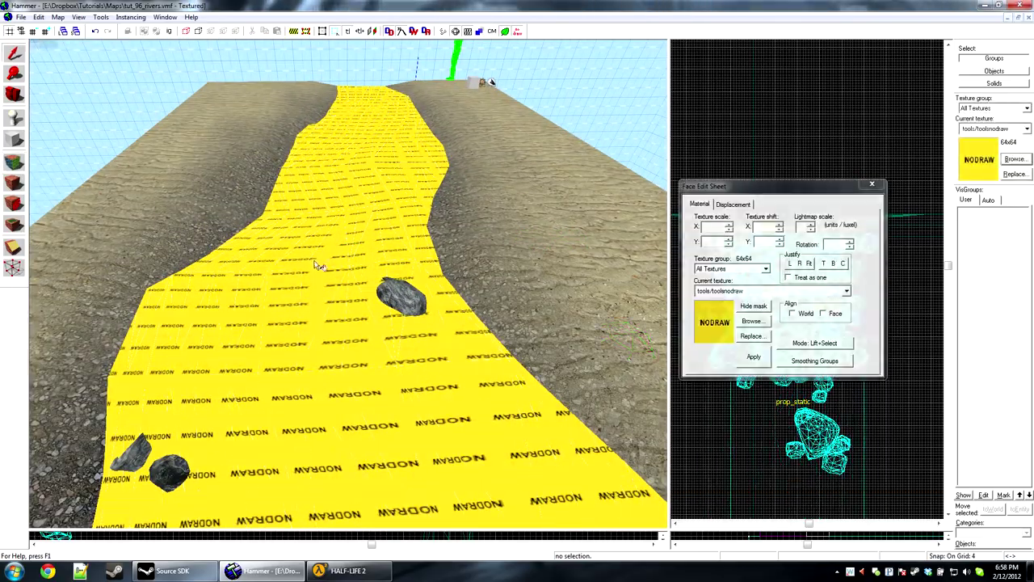
pyautogui.click(758, 323)
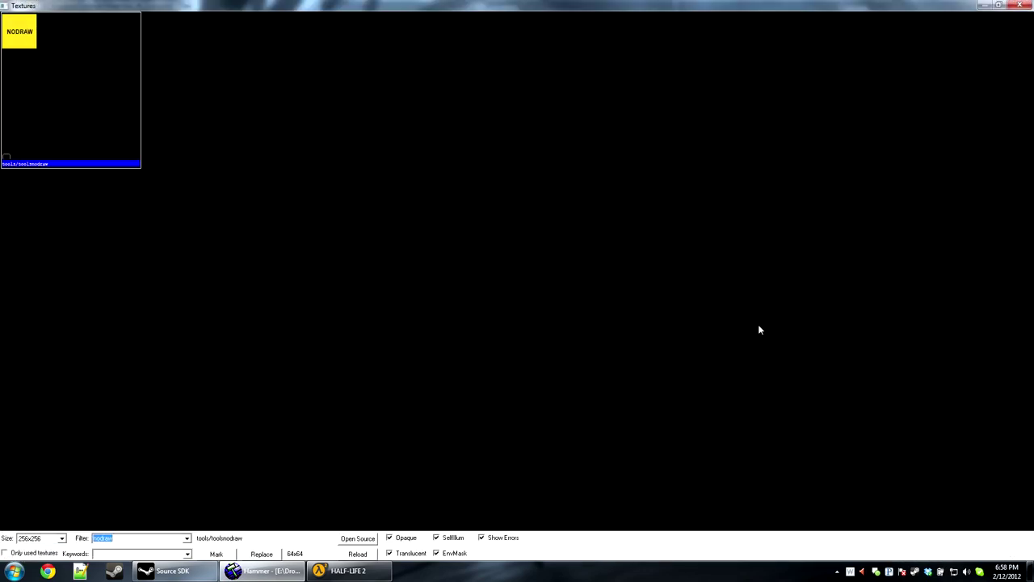
pyautogui.write('watersource')
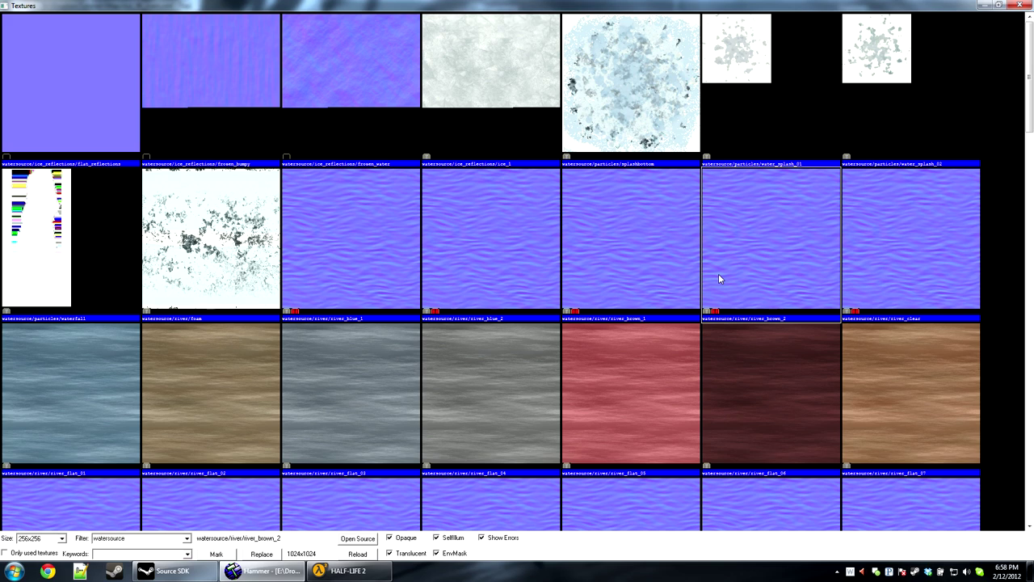
pyautogui.click(71, 433)
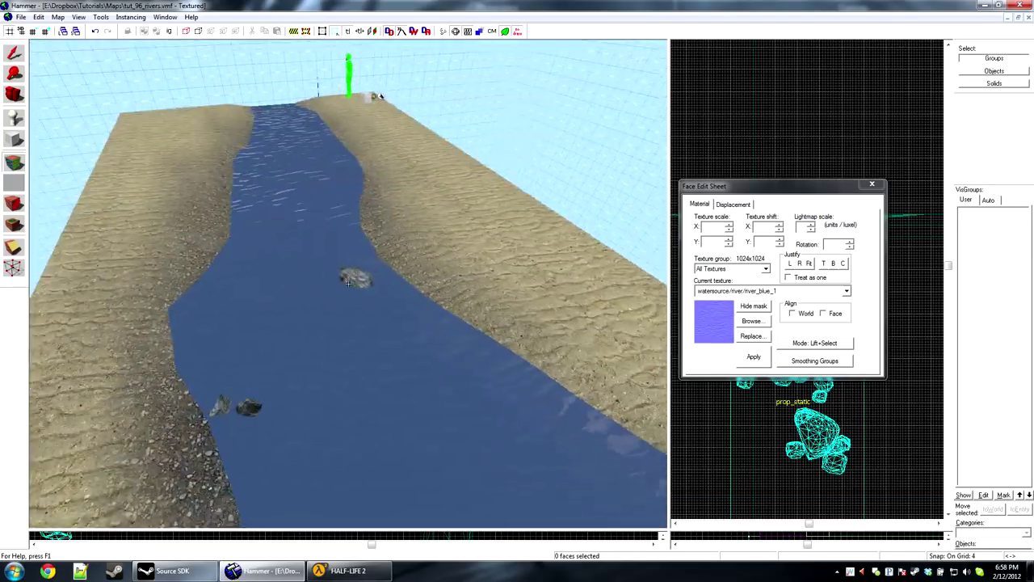
# Examine the blue water surface and its ripple direction along the river, and close the Face Edit Sheet
pyautogui.press('w')
pyautogui.press('s')
pyautogui.press('d')
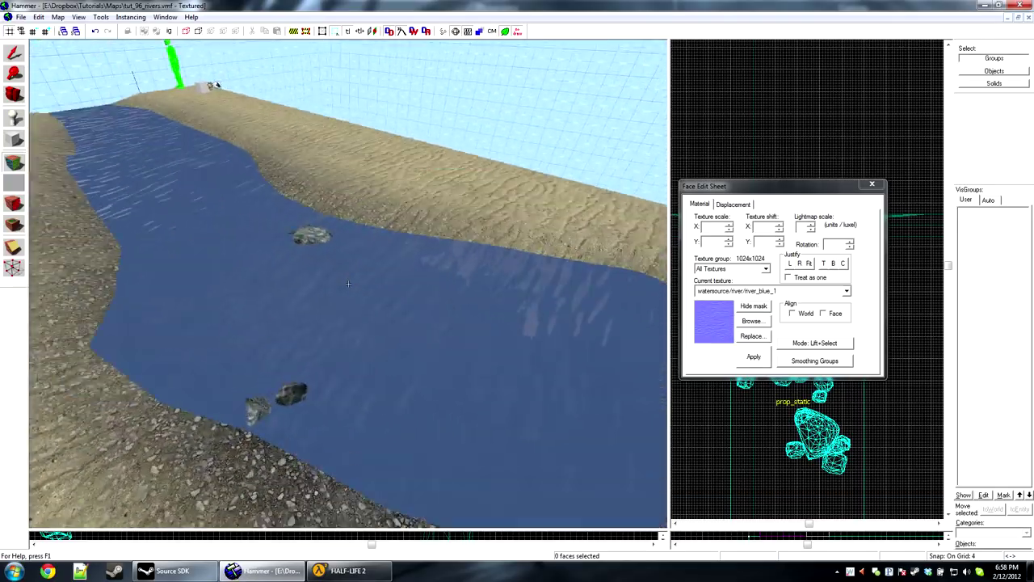
pyautogui.press('z')
pyautogui.click(261, 230)
pyautogui.press('d')
pyautogui.press('z')
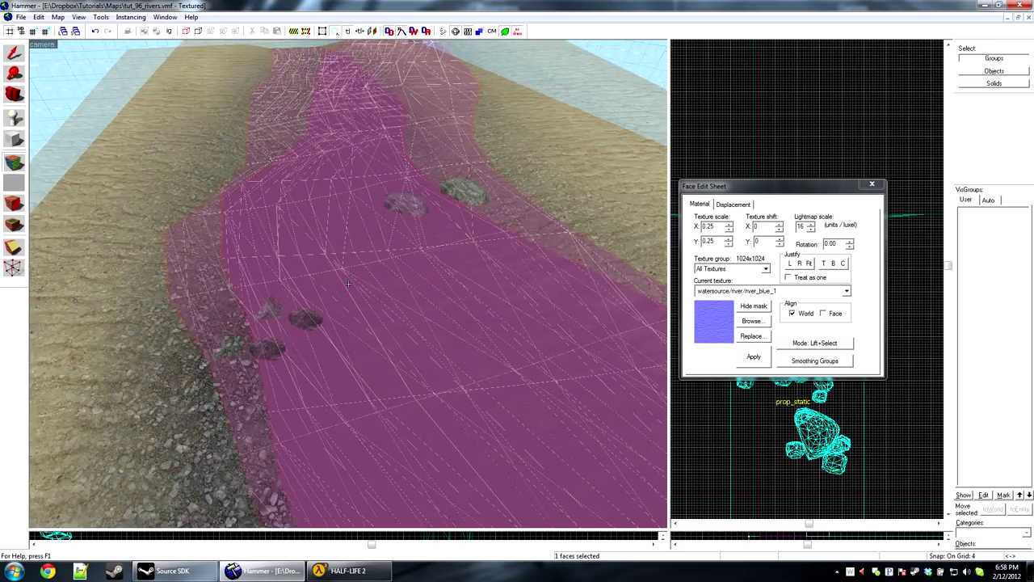
pyautogui.press('z')
pyautogui.click(872, 185)
pyautogui.press('z')
pyautogui.press('w')
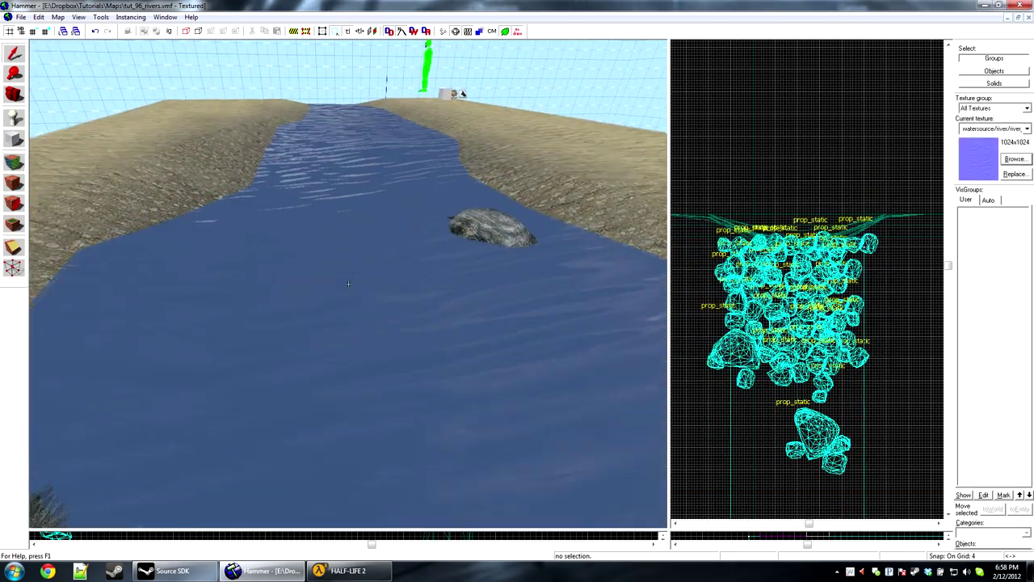
# Set the river face's texture rotation to 90 and close the Face Edit Sheet
pyautogui.press('s')
pyautogui.press('z')
pyautogui.hotkey('shift', 'a')
pyautogui.click(349, 289)
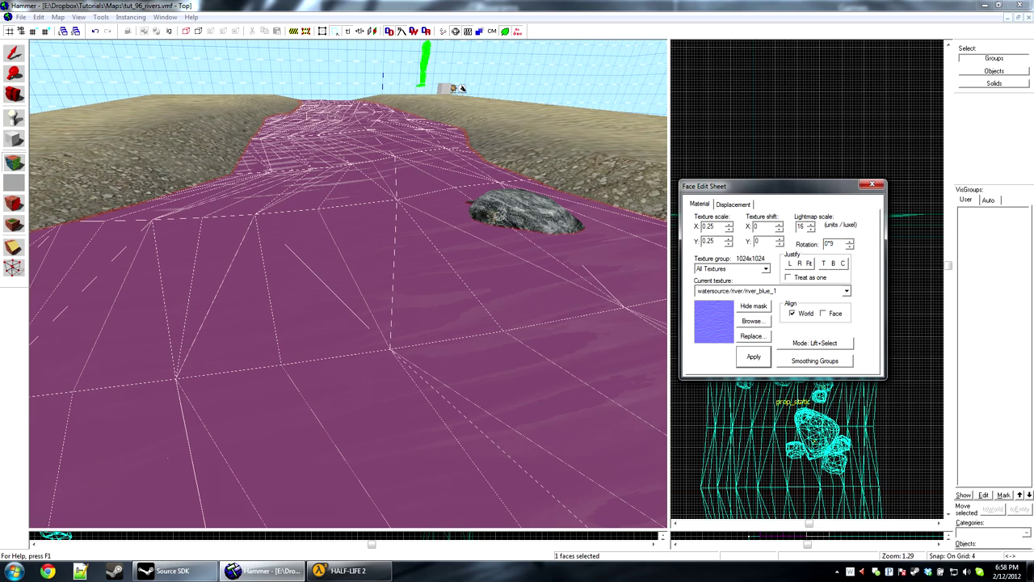
pyautogui.write('90')
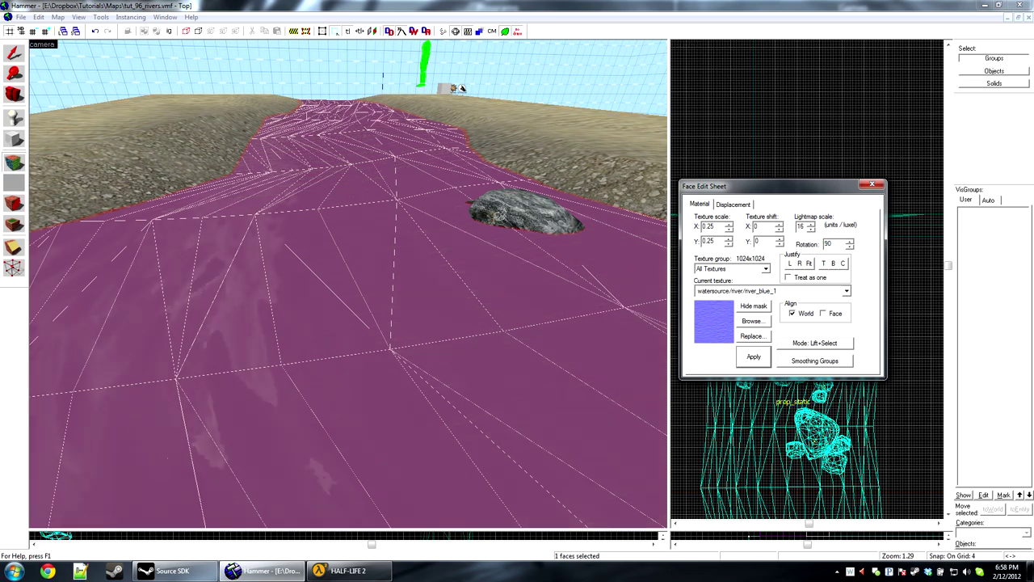
pyautogui.write('zs')
pyautogui.click(873, 185)
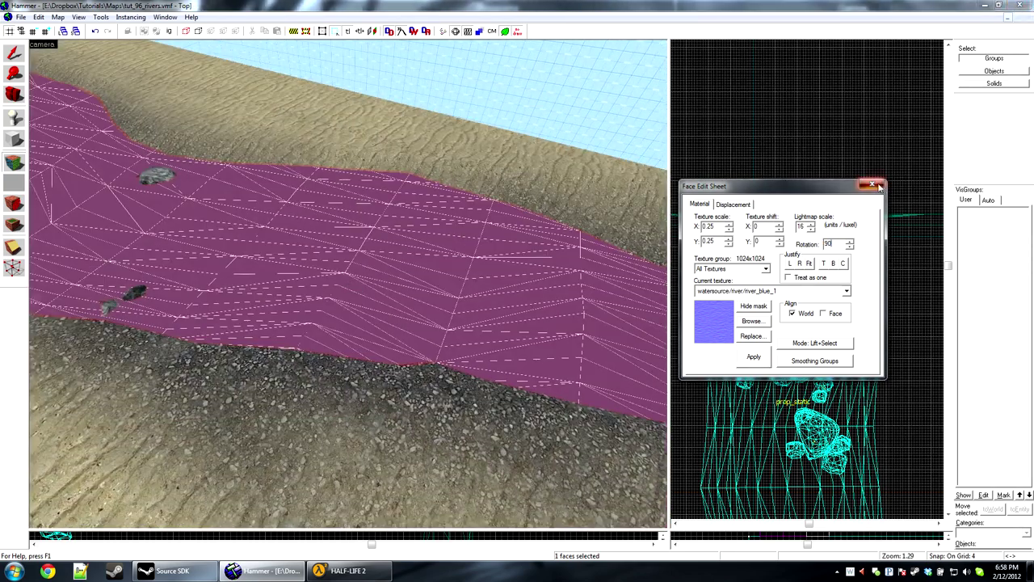
# Examine the flow direction of the rotated water texture from the player start end to the waterfall rocks
pyautogui.press('z')
pyautogui.press('w')
pyautogui.press('s')
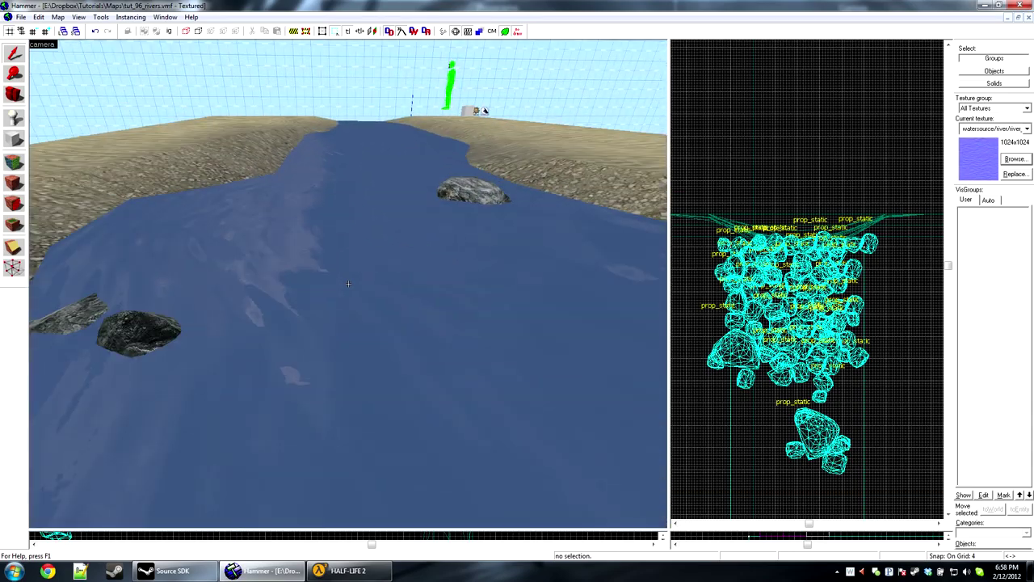
pyautogui.press('s')
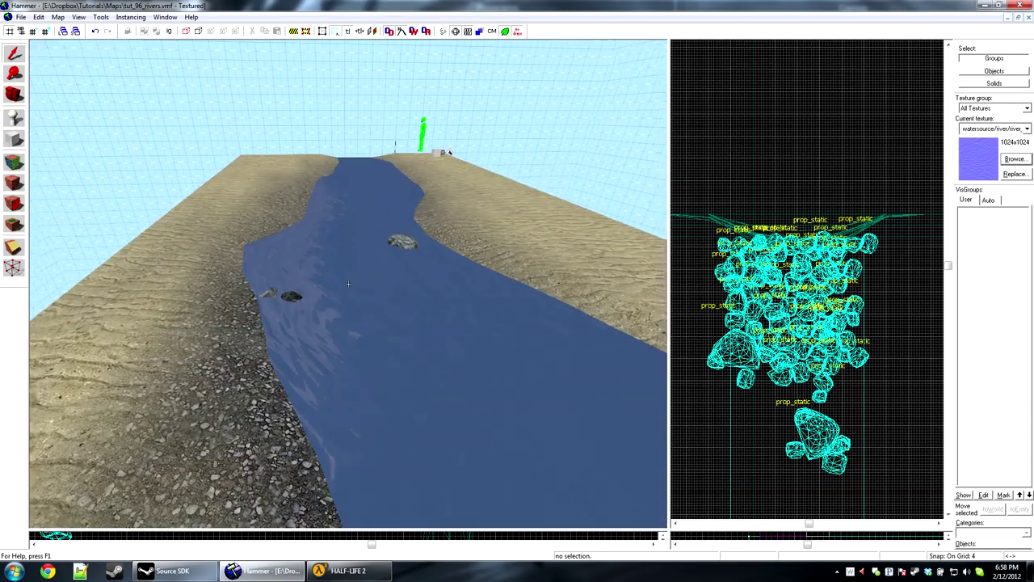
pyautogui.press('w')
pyautogui.press('w')
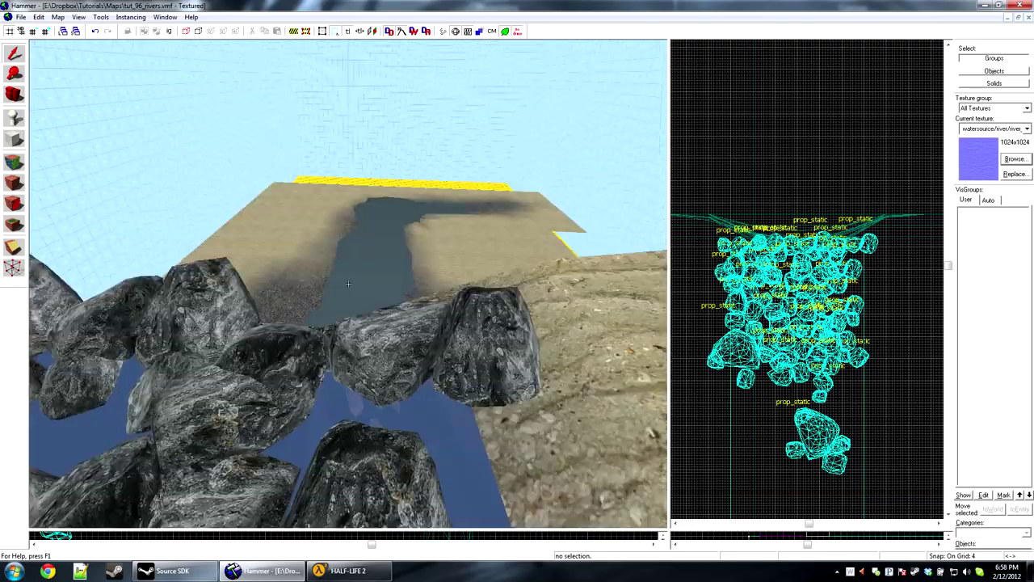
pyautogui.press('d')
pyautogui.press('w')
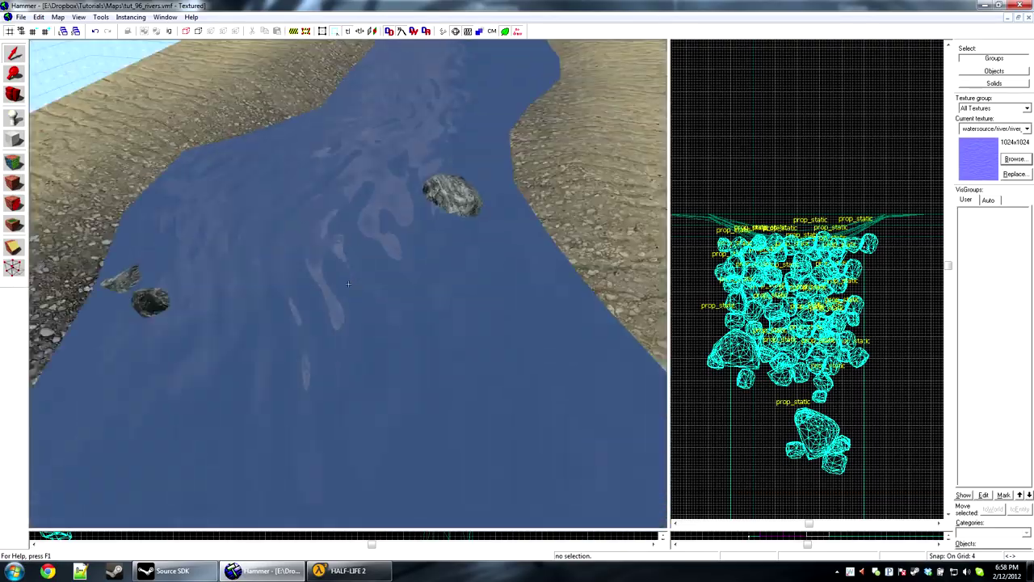
# Select the river block and check its water face settings in the Face Edit Sheet
pyautogui.press('w')
pyautogui.press('z')
pyautogui.click(348, 283)
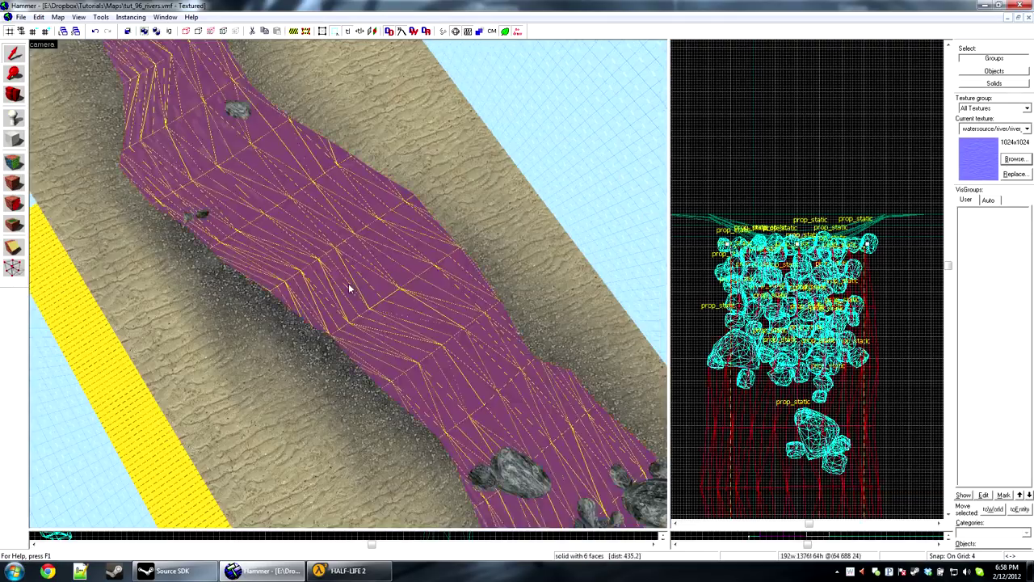
pyautogui.press('z')
pyautogui.press('w')
pyautogui.press('z')
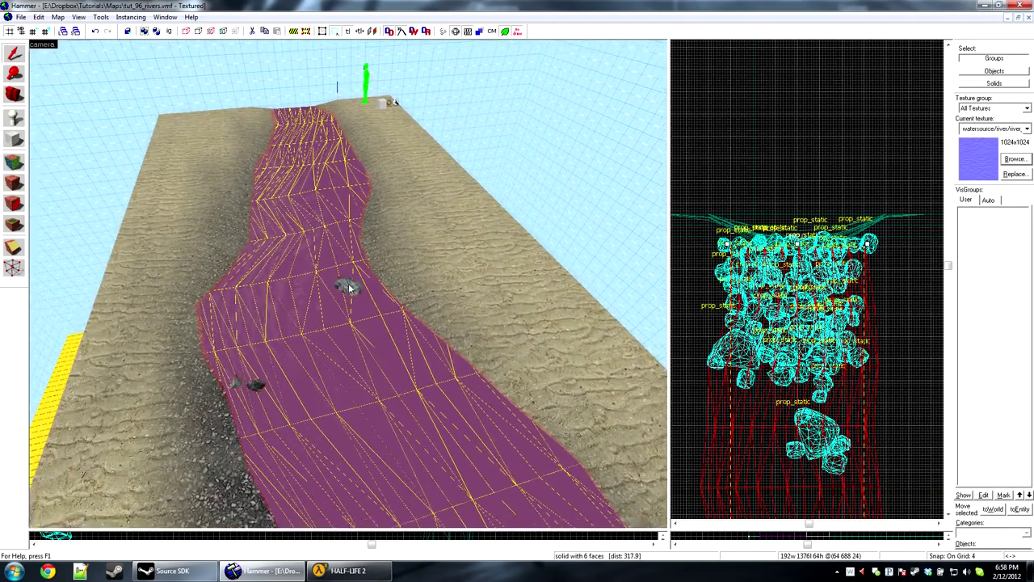
pyautogui.press('w')
pyautogui.press('w')
pyautogui.hotkey('shift', 'a')
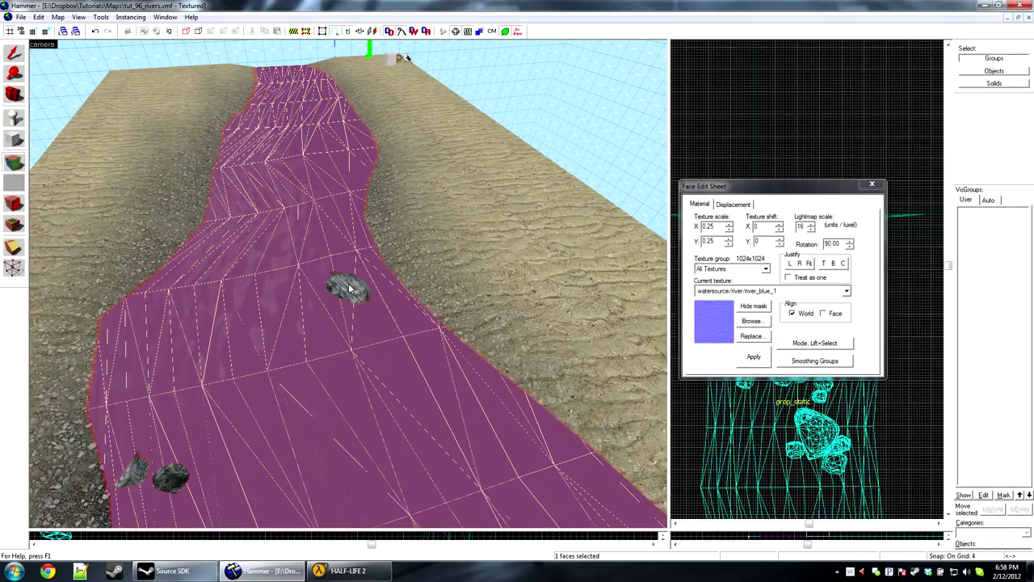
pyautogui.click(872, 186)
# Show all four views and place a duplicate of the river block 1 unit above the original, with grid snapping off
pyautogui.hotkey('ctrl', 'a')
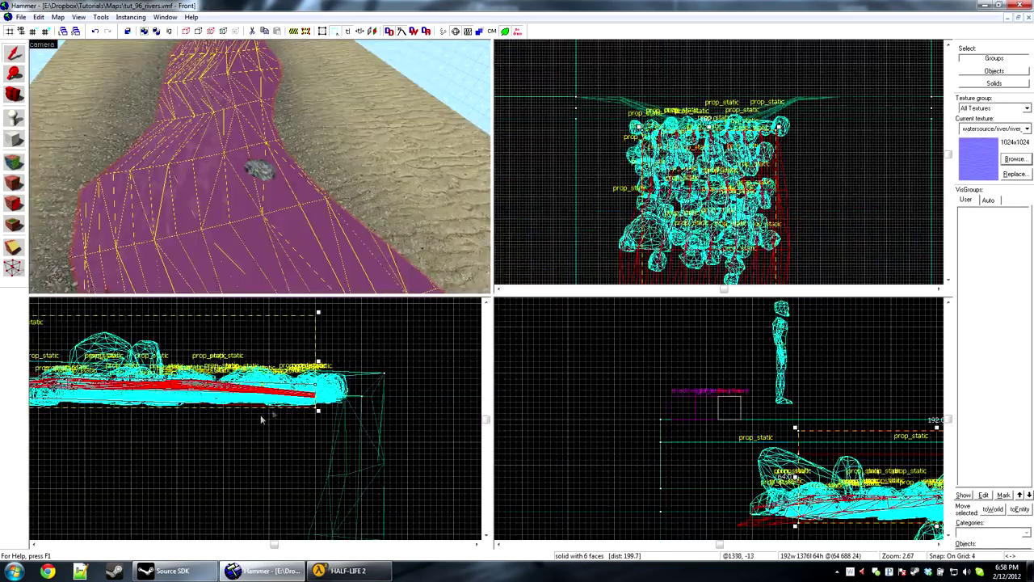
pyautogui.scroll(6, 793, 429)
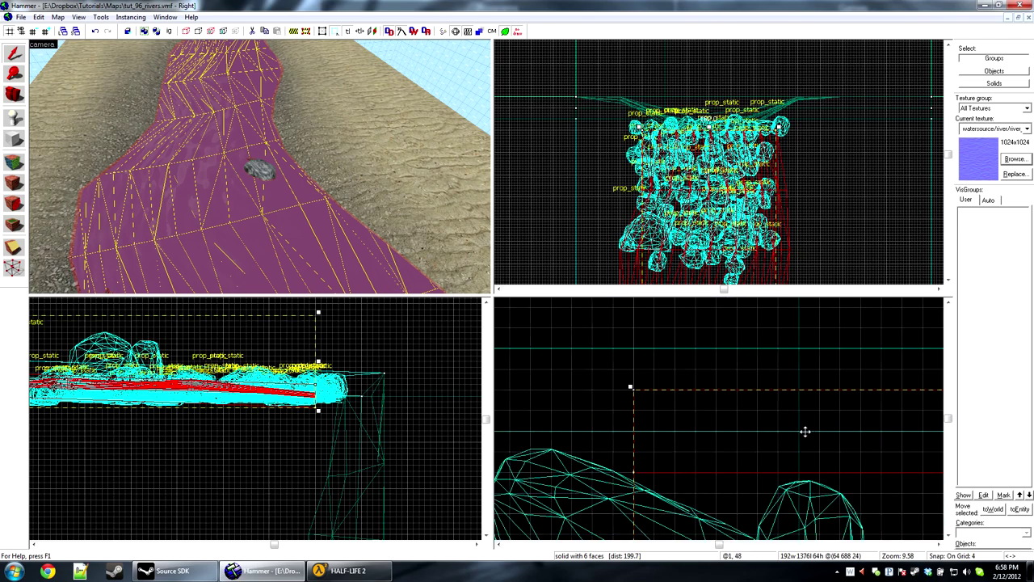
pyautogui.press('Up')
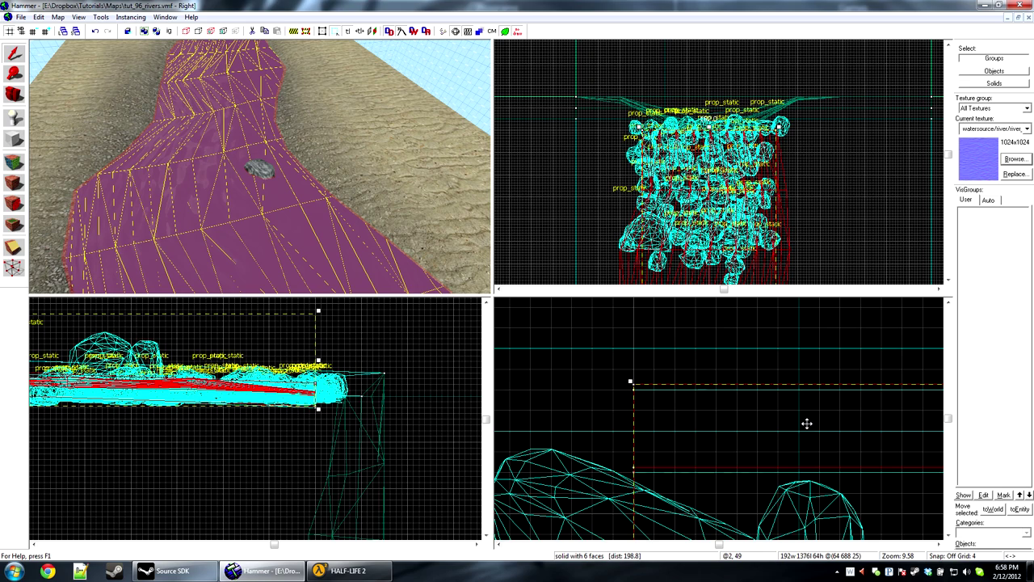
# Apply the watersource/river/foam texture to the top face of the raised river copy
pyautogui.click(13, 162)
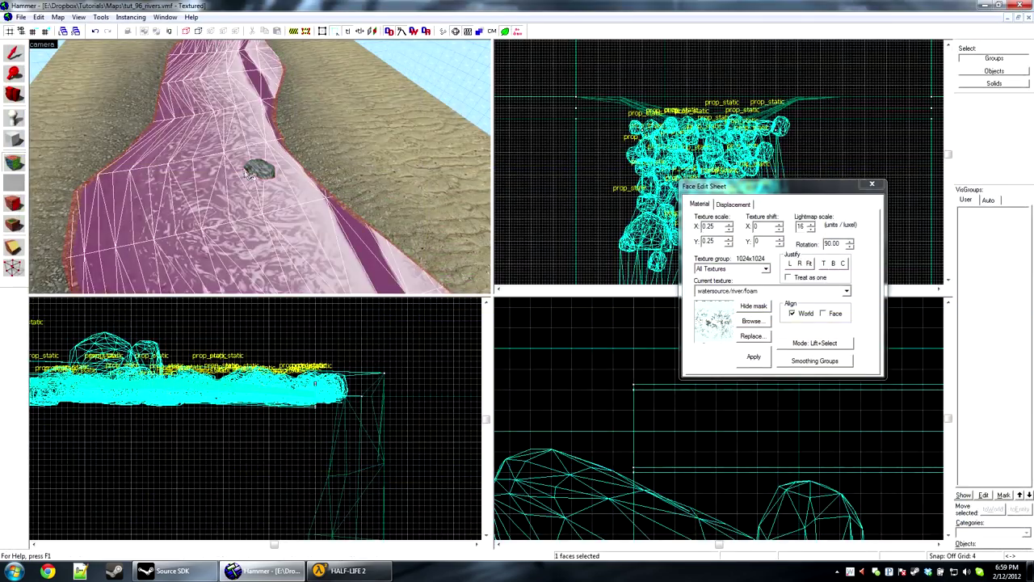
pyautogui.press('z')
pyautogui.press('s')
pyautogui.press('z')
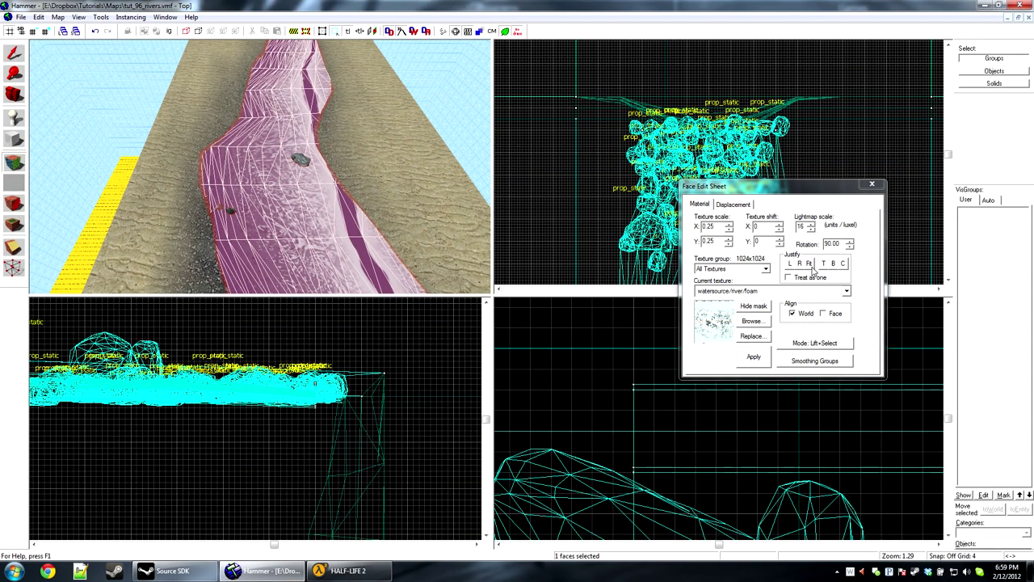
# Fit the foam texture to the river face and set its X and Y scale to 0.1875
pyautogui.click(810, 264)
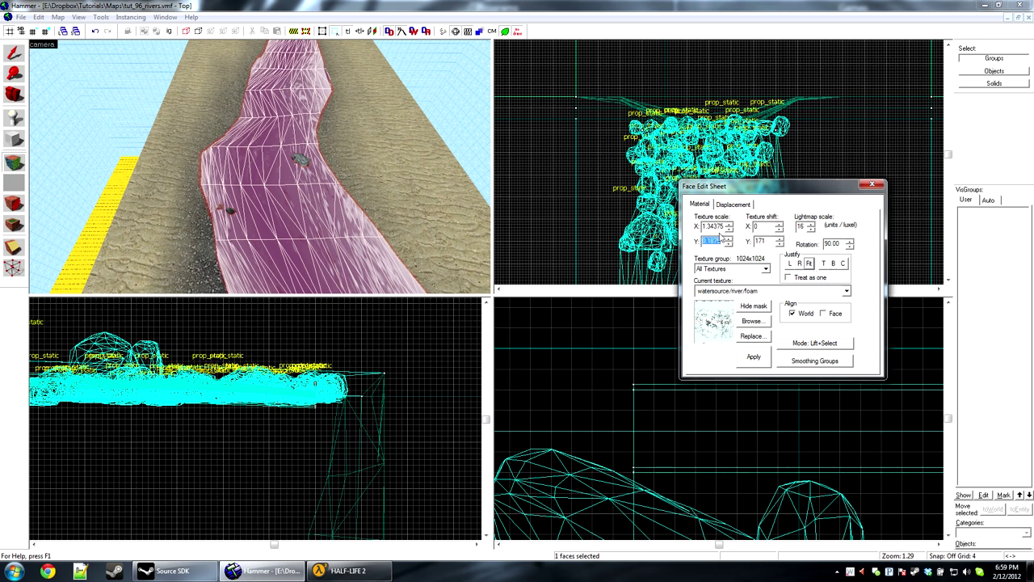
pyautogui.click(753, 358)
pyautogui.scroll(3, 287, 174)
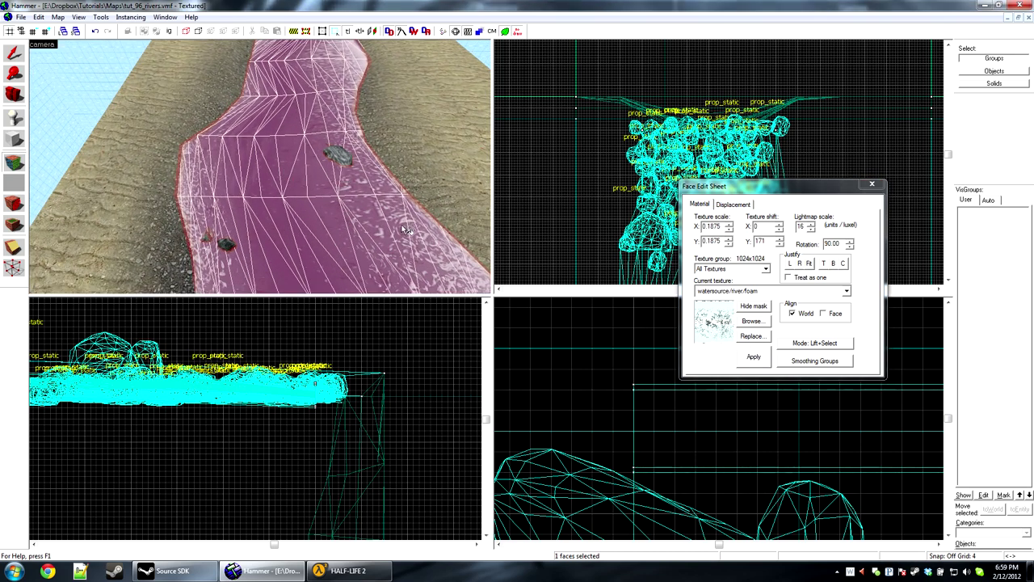
# Justify the foam texture to the right and top of the face, and close the Face Edit Sheet
pyautogui.click(791, 264)
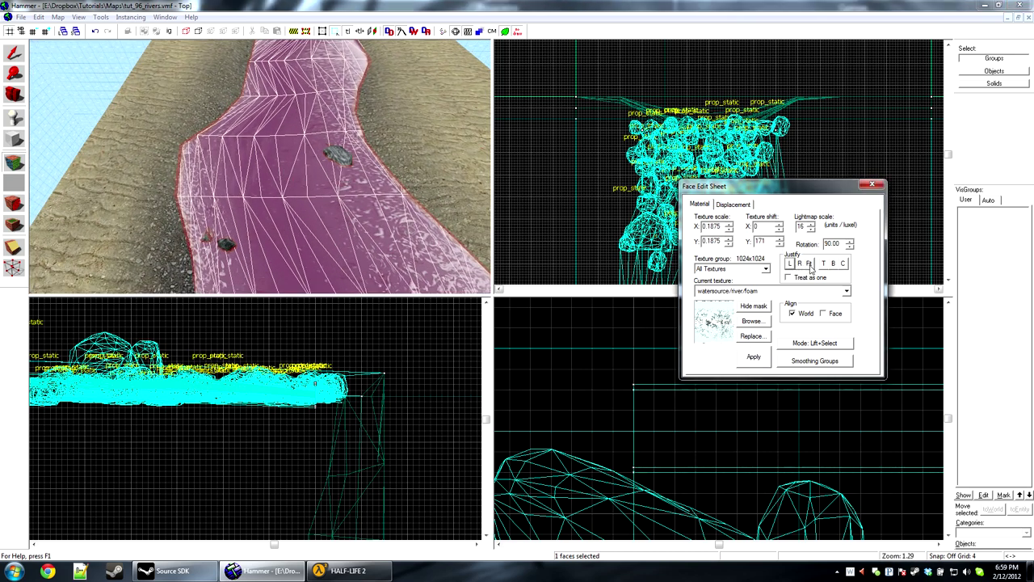
pyautogui.click(800, 264)
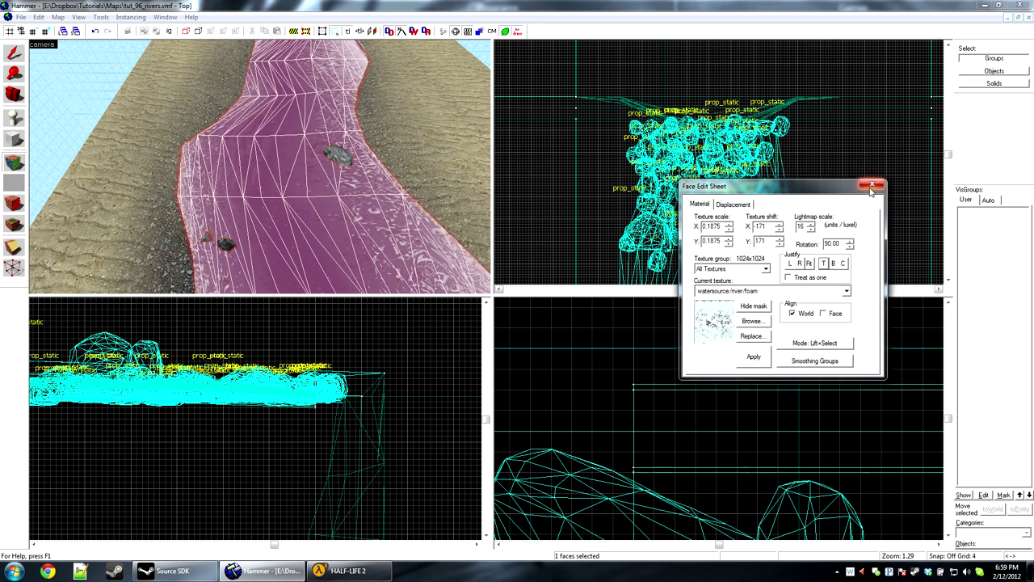
pyautogui.click(871, 188)
pyautogui.press('z')
pyautogui.press('s')
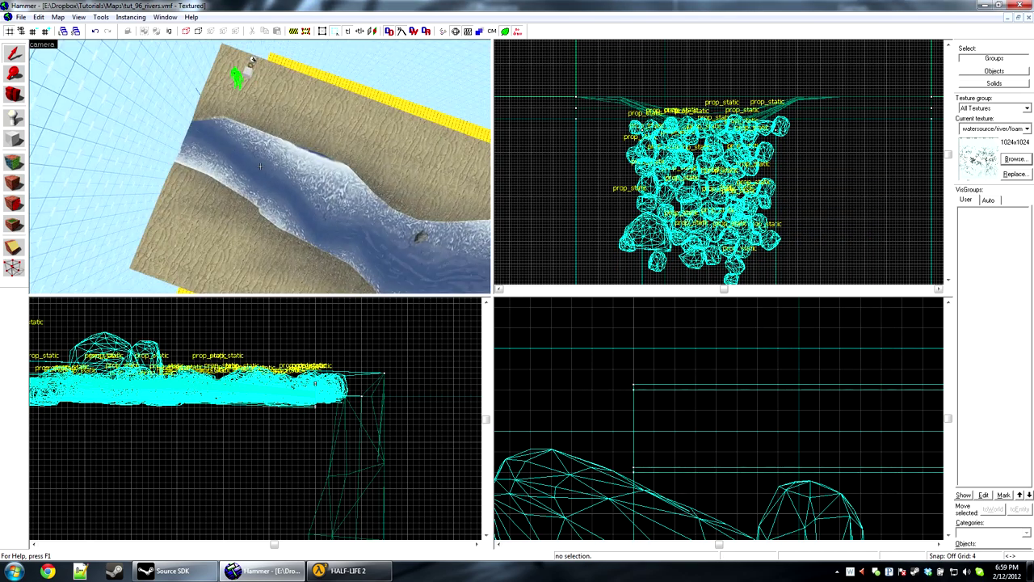
# Select the foam displacement and set Paint Geometry to the X-Axis with a radius of 32 and a distance of 1
pyautogui.press('z')
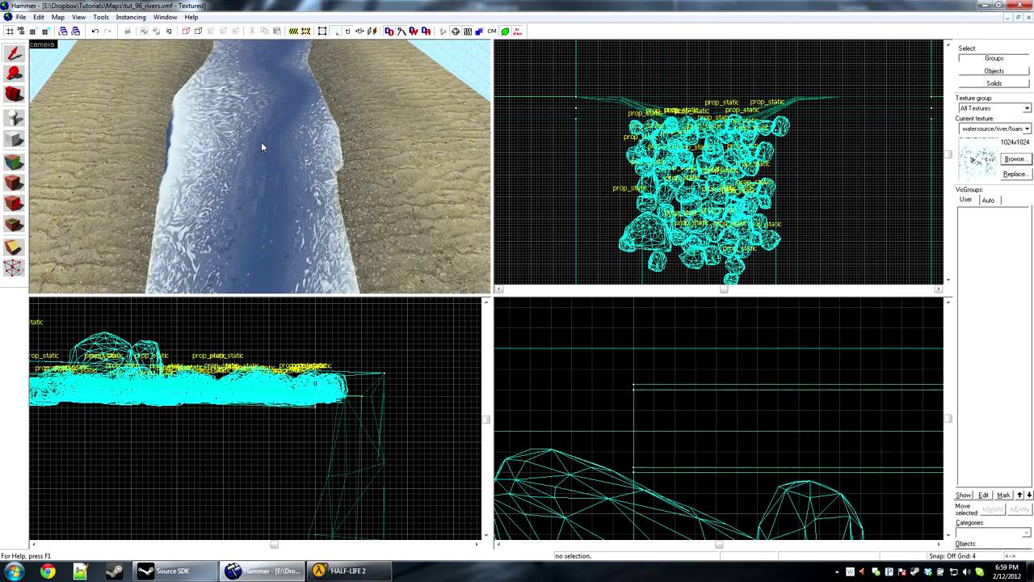
pyautogui.hotkey('shift', 'a')
pyautogui.click(258, 137)
pyautogui.click(733, 204)
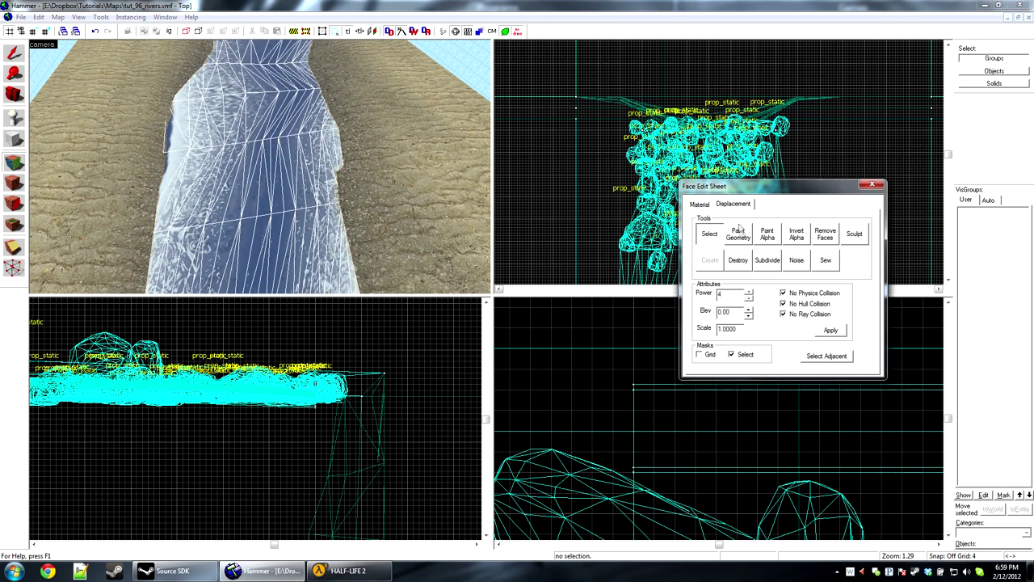
pyautogui.click(739, 231)
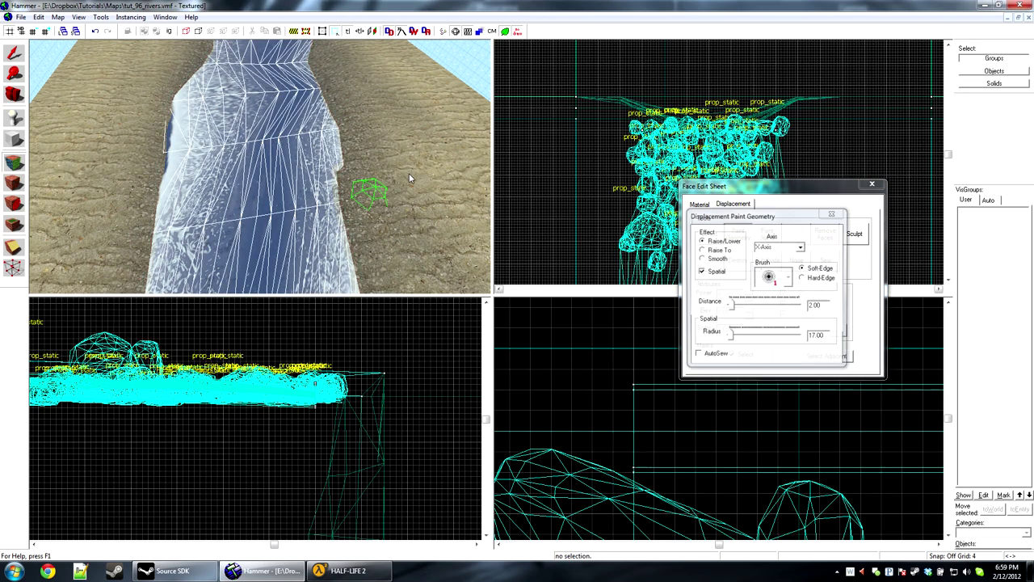
pyautogui.click(733, 339)
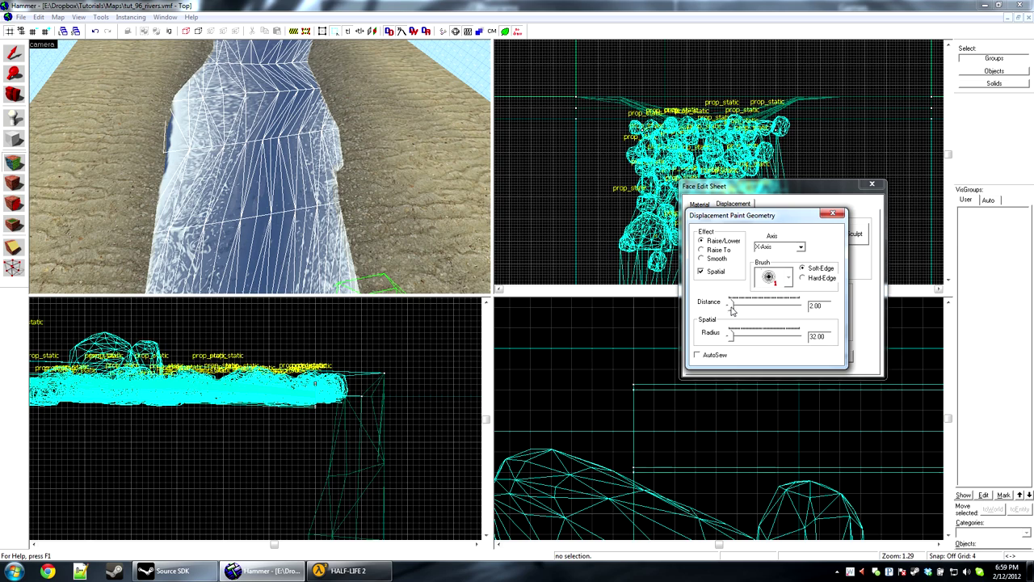
pyautogui.moveTo(731, 307); pyautogui.dragTo(730, 307)
# Paint the foam displacement's geometry along the X axis near the left riverbank, where blue water shows past the foam
pyautogui.press('z')
pyautogui.press('w')
pyautogui.press('z')
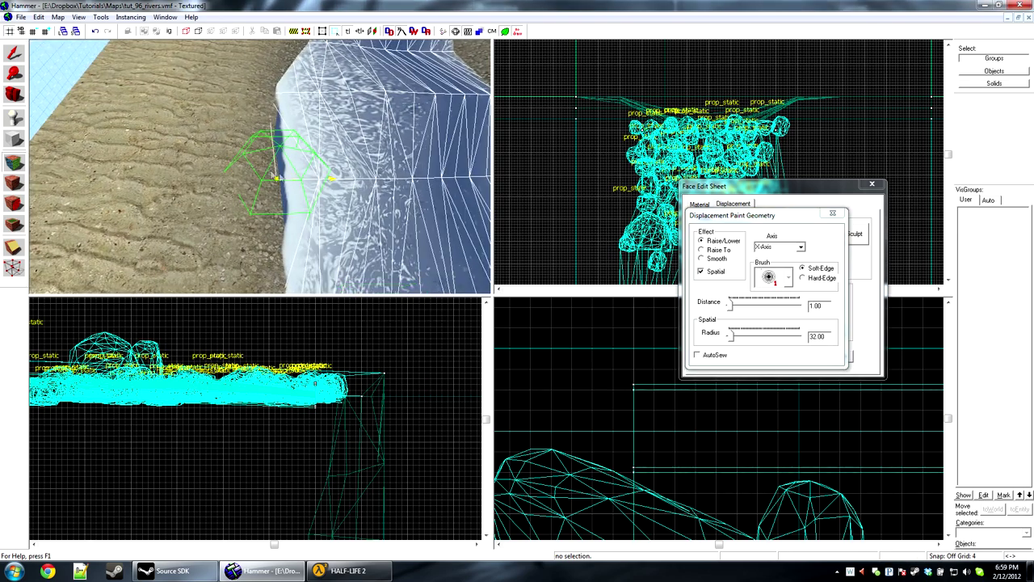
pyautogui.press('w')
pyautogui.press('d')
pyautogui.moveTo(311, 182); pyautogui.dragTo(411, 181)
pyautogui.moveTo(392, 88); pyautogui.dragTo(360, 85)
# Undo the last geometry paint stroke on the foam displacement
pyautogui.press('z')
pyautogui.press('w')
pyautogui.press('w')
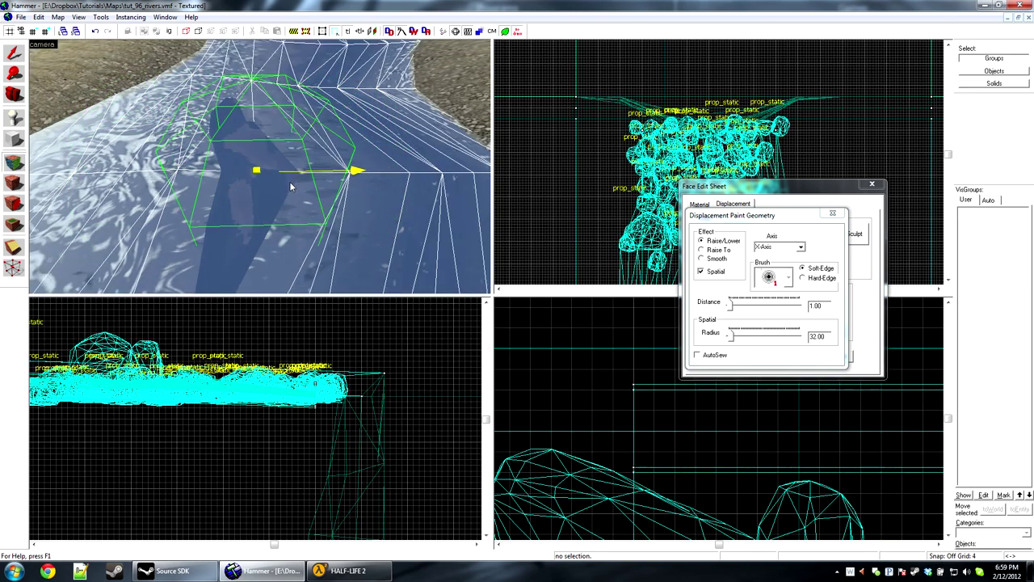
pyautogui.press('s')
pyautogui.hotkey('ctrl', 'z')
pyautogui.press('w')
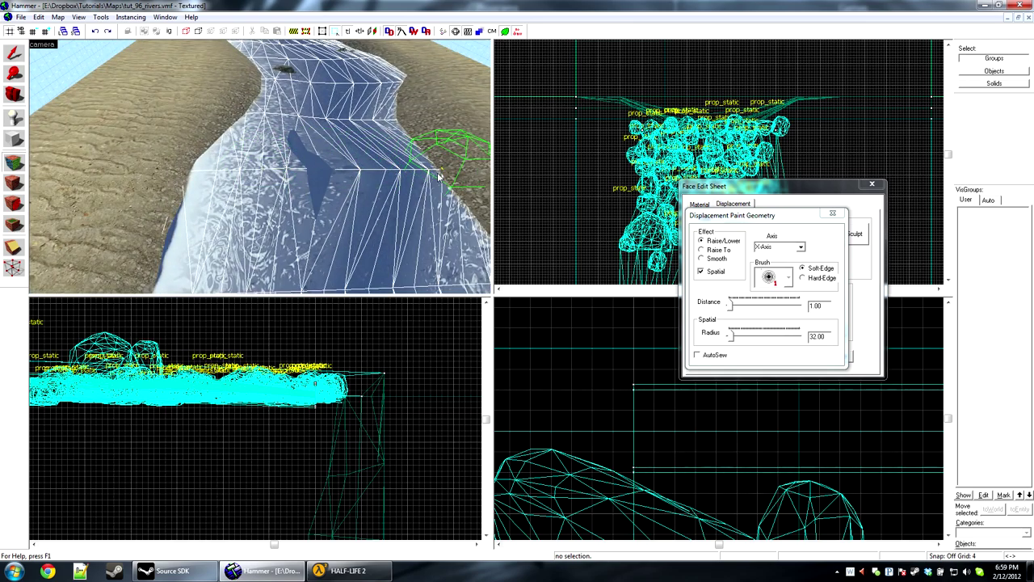
pyautogui.press('z')
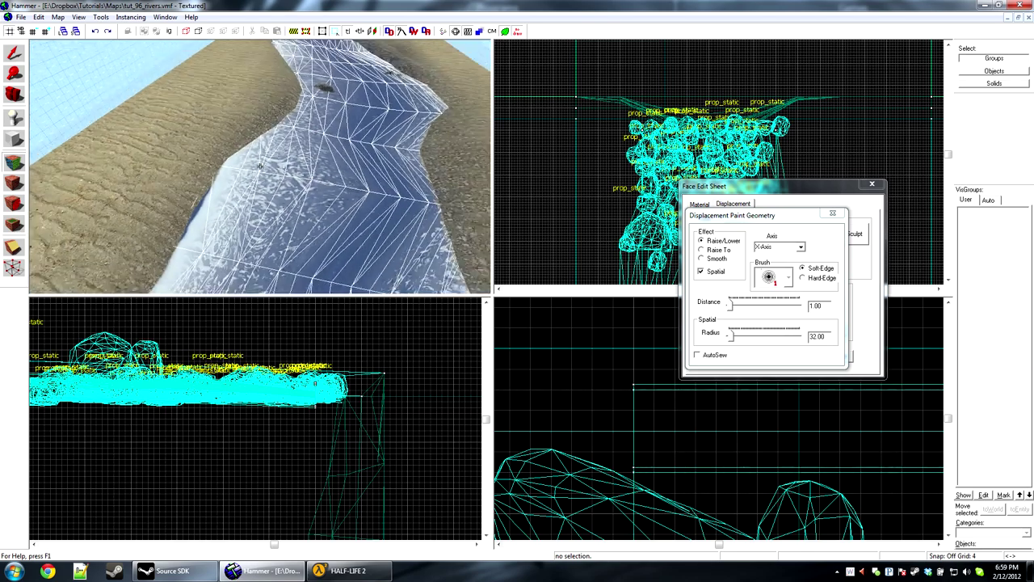
# Paint the foam's geometry along the X axis at the right riverbank and set the brush radius to 48
pyautogui.press('z')
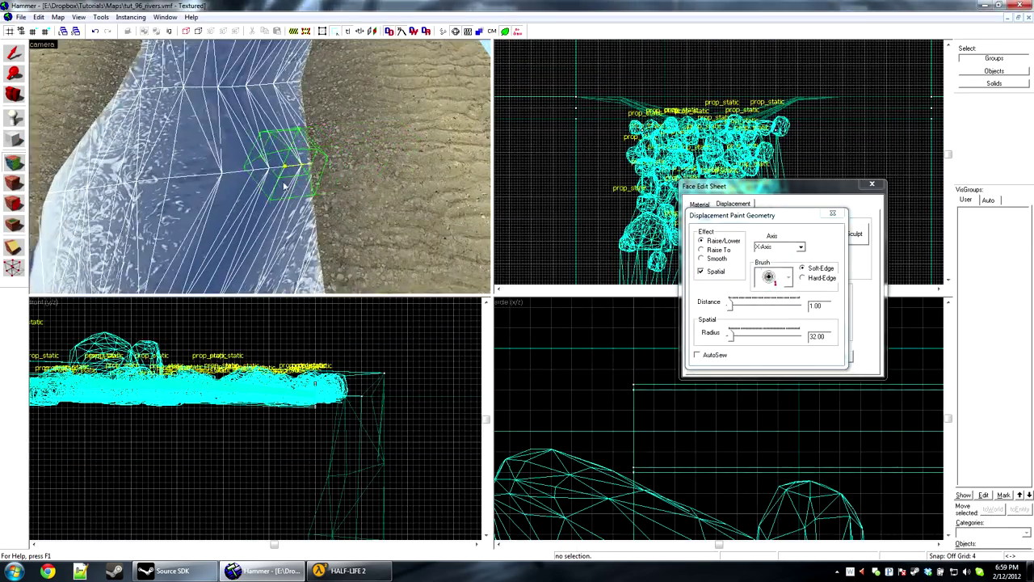
pyautogui.moveTo(284, 186)
pyautogui.mouseDown()
pyautogui.moveTo(167, 177)
pyautogui.moveTo(293, 173)
pyautogui.moveTo(251, 178)
pyautogui.mouseUp()
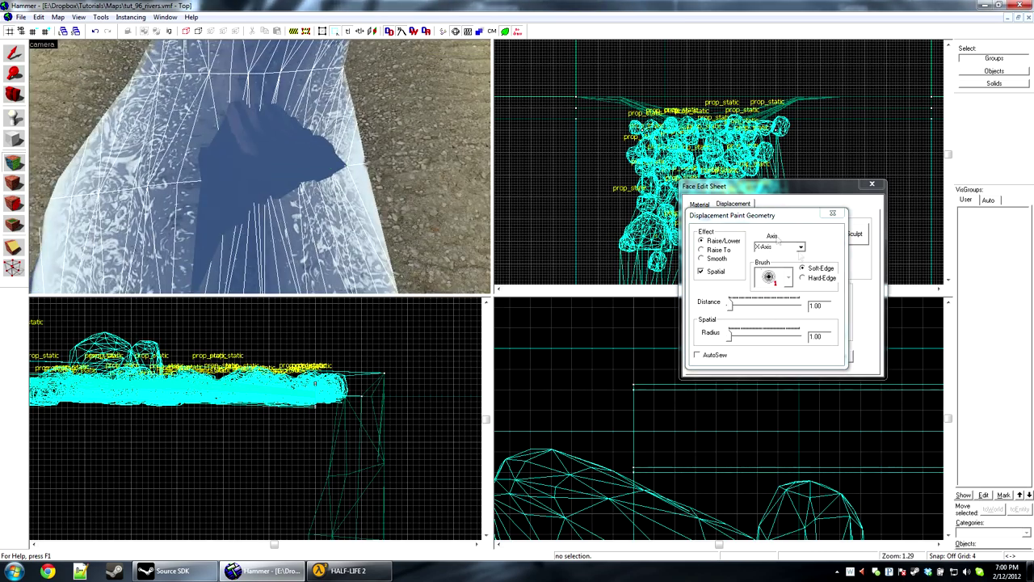
pyautogui.click(778, 246)
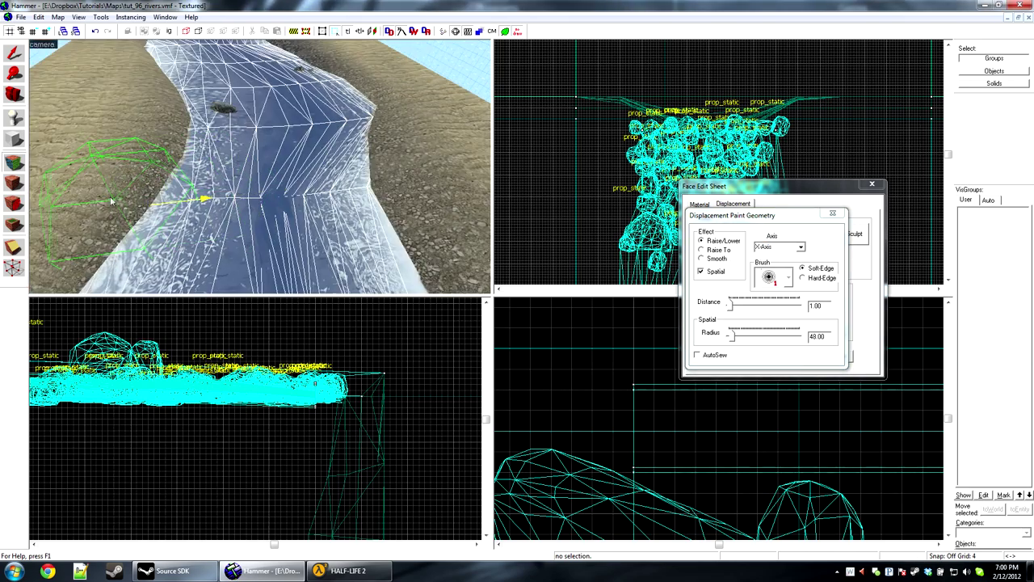
# Shape the foam displacement along both riverbanks on the X axis with the radius 48 brush
pyautogui.press('z')
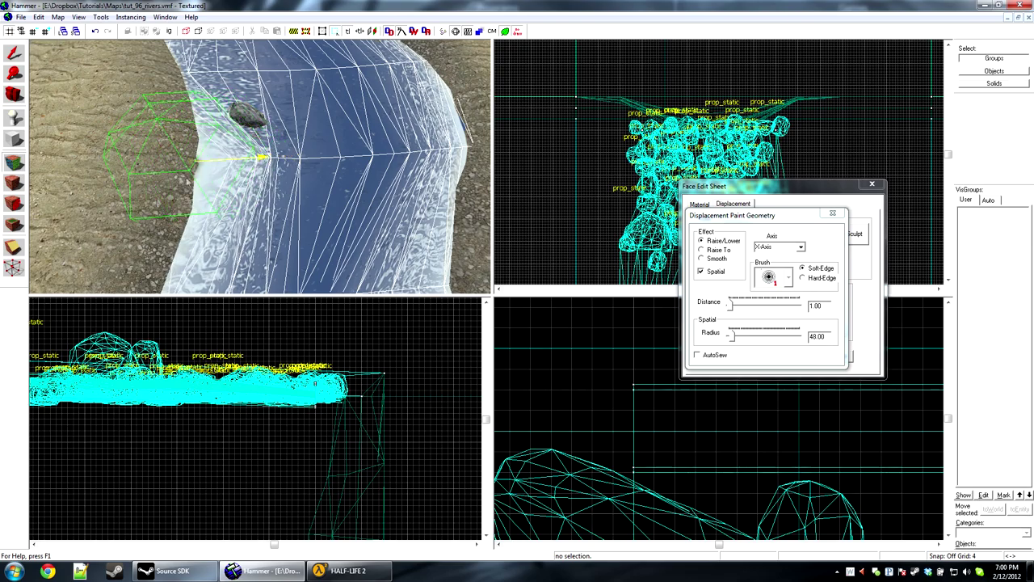
pyautogui.press('z')
pyautogui.press('z')
pyautogui.press('z')
pyautogui.press('z')
pyautogui.press('z')
pyautogui.press('z')
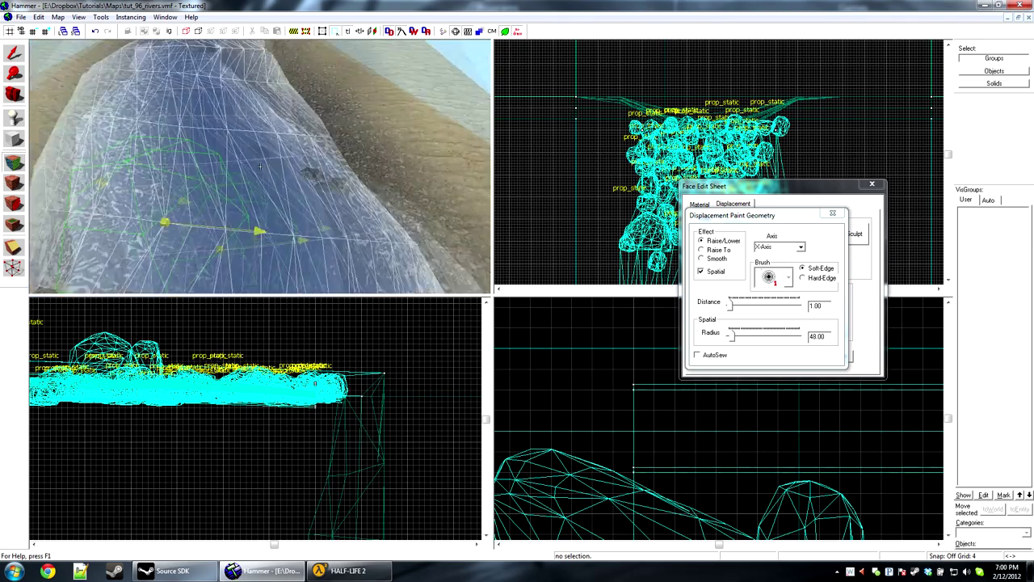
pyautogui.press('z')
pyautogui.press('z')
pyautogui.press('z')
pyautogui.press('z')
pyautogui.press('z')
pyautogui.press('z')
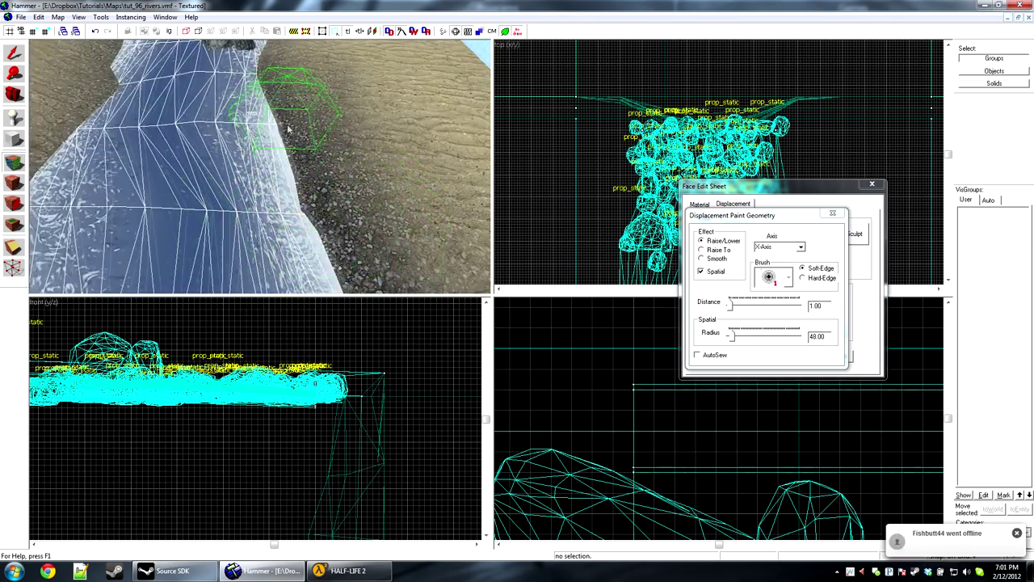
pyautogui.press('z')
pyautogui.press('z')
# Set the paint axis to Z-Axis, adjust the foam's height along the bank, and return to the Selection Tool
pyautogui.click(801, 248)
pyautogui.click(768, 275)
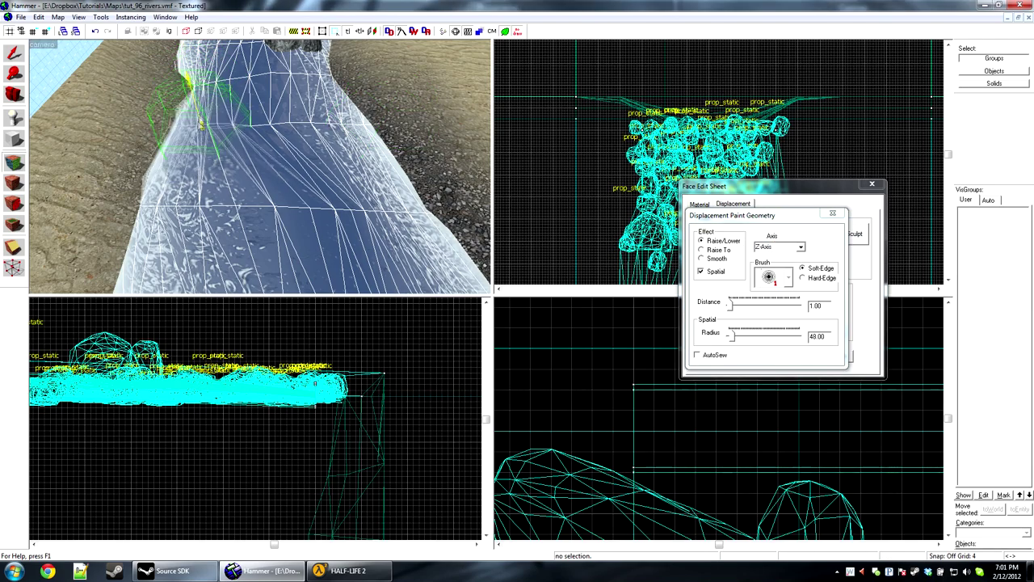
pyautogui.press('z')
pyautogui.press('z')
pyautogui.click(832, 214)
pyautogui.click(14, 52)
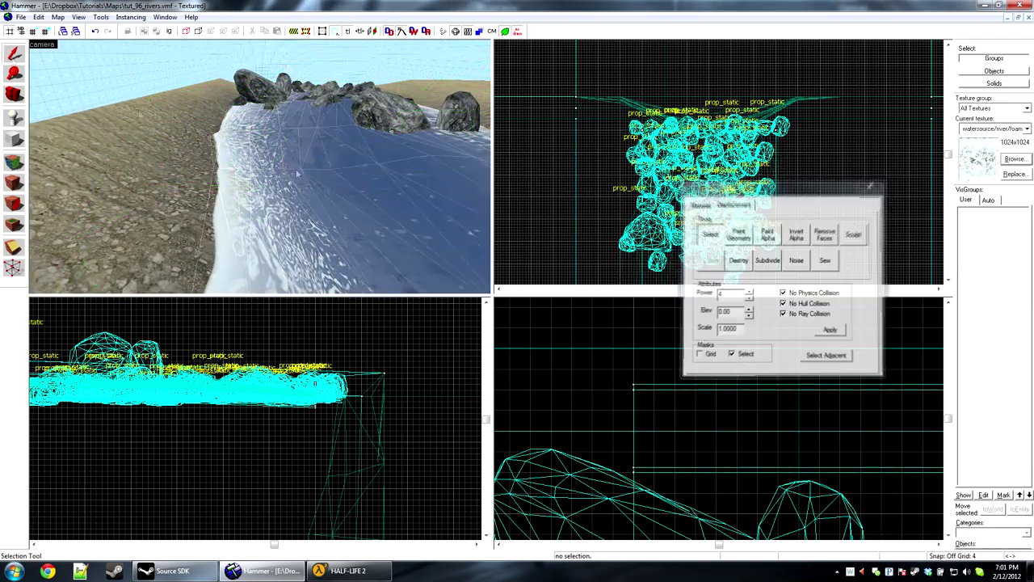
# Delete the raised foam layer and open the underlying river displacement for sculpting
pyautogui.click(267, 219)
pyautogui.press('Delete')
pyautogui.click(13, 163)
pyautogui.click(307, 218)
pyautogui.click(739, 235)
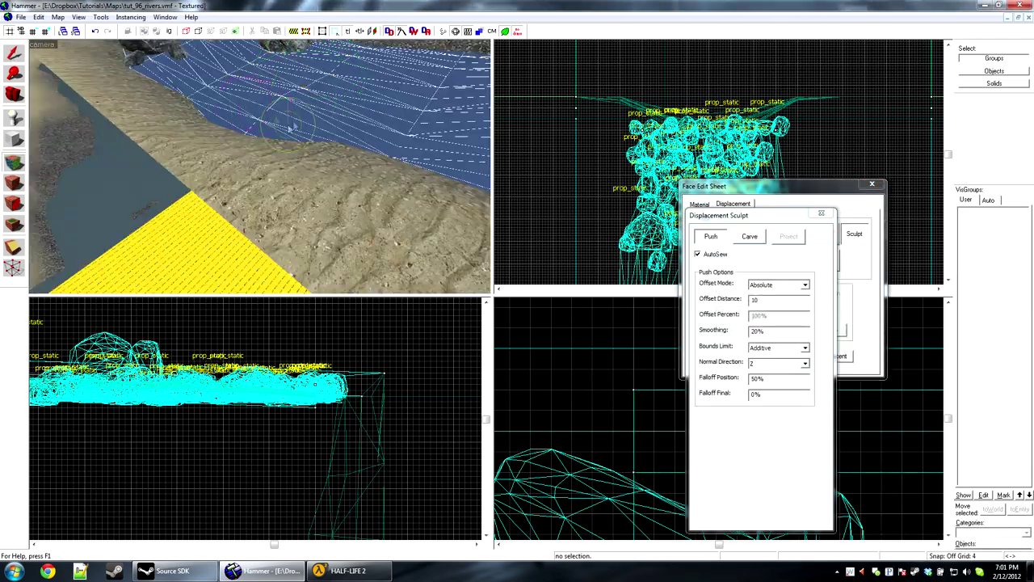
pyautogui.press('BackSpace')
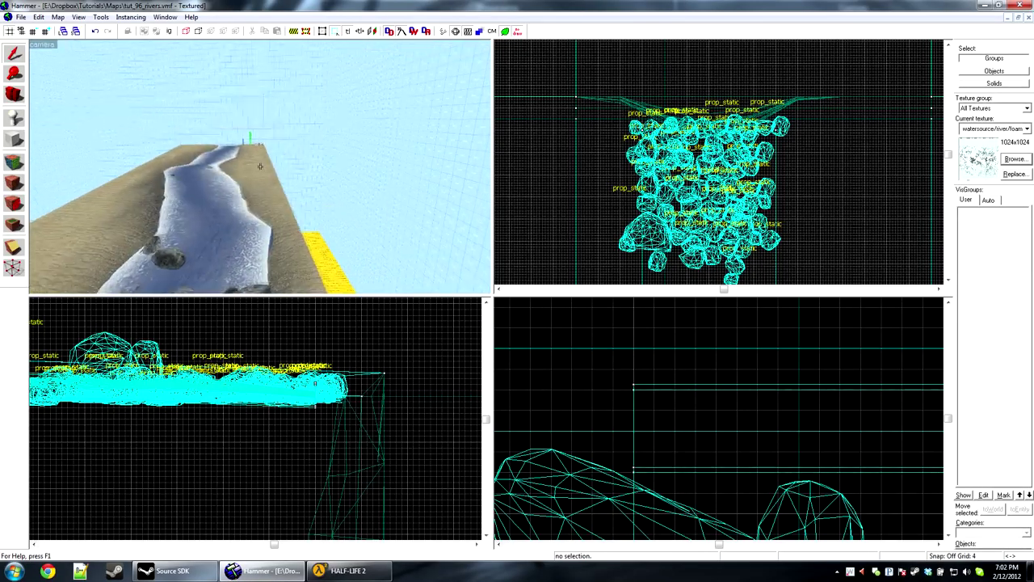
# Examine the foam-covered river along its length and the rock-filled end where it meets the lake
pyautogui.press('w')
pyautogui.press('z')
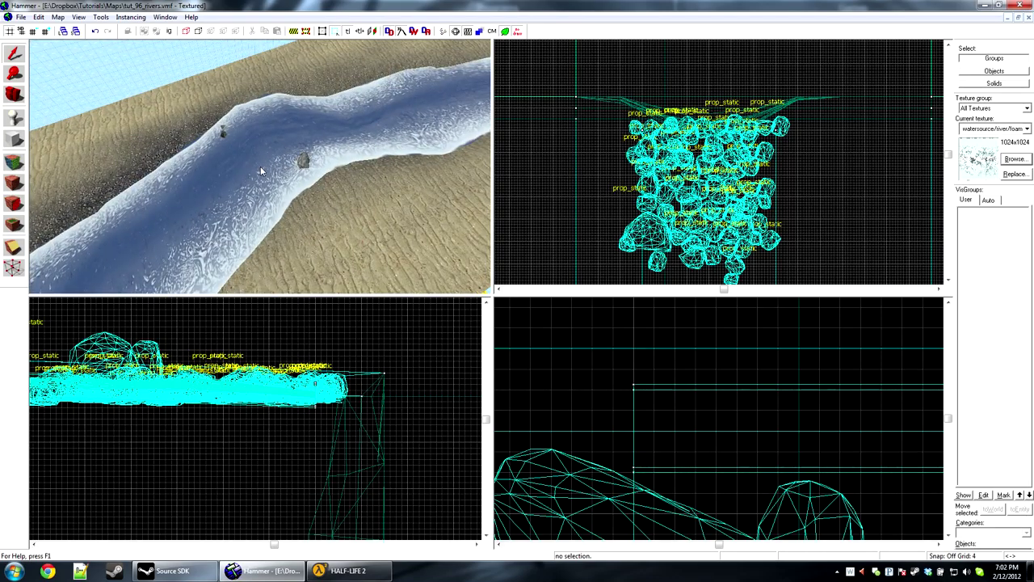
pyautogui.press('s')
pyautogui.press('a')
pyautogui.press('s')
pyautogui.press('z')
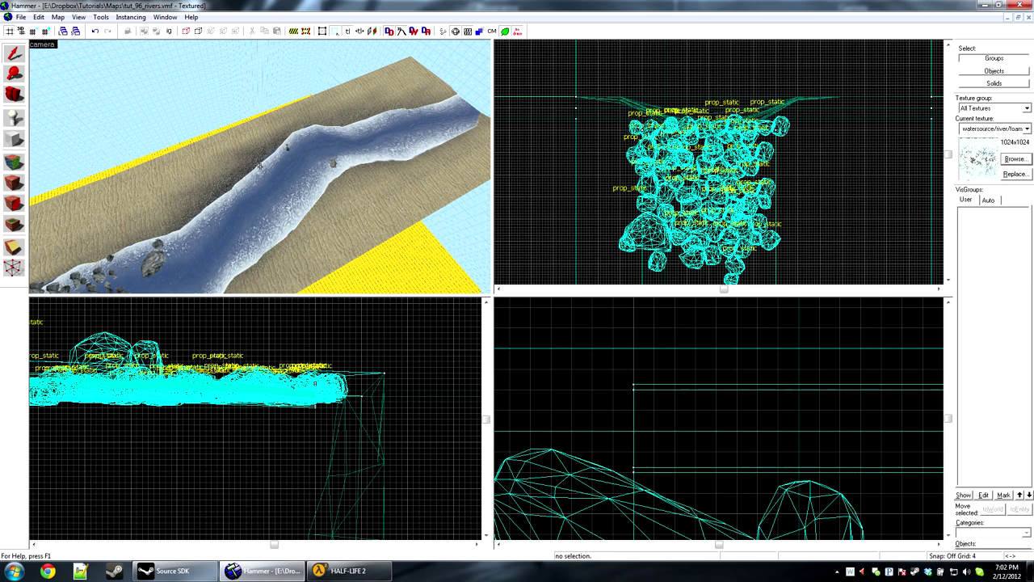
pyautogui.press('w')
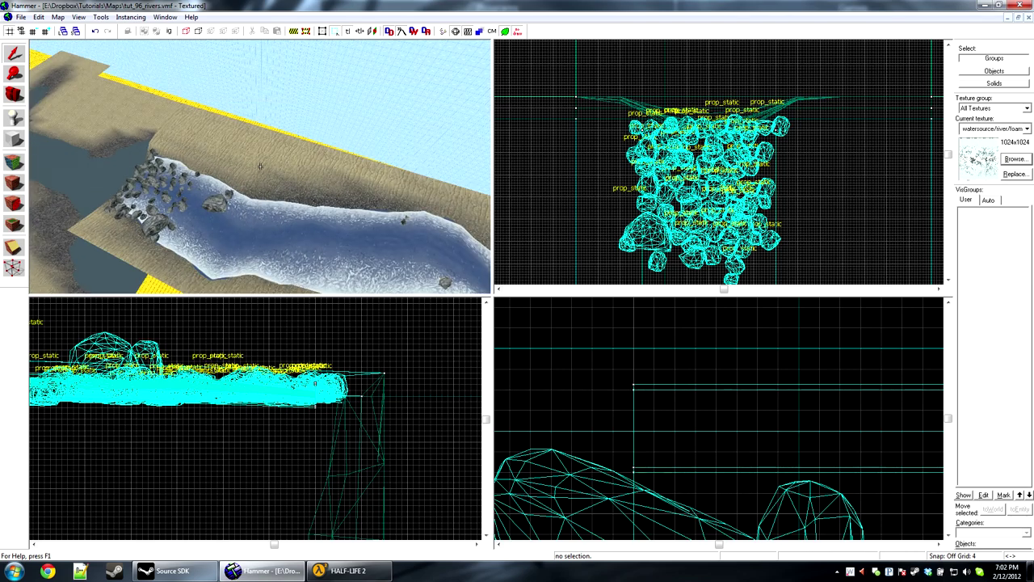
pyautogui.press('a')
pyautogui.press('z')
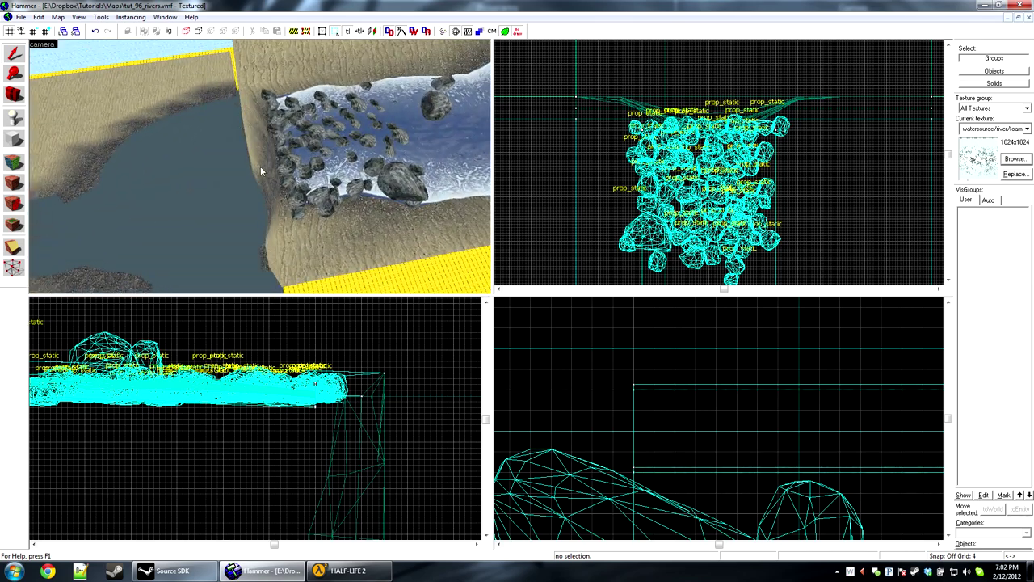
pyautogui.rightClick(715, 81)
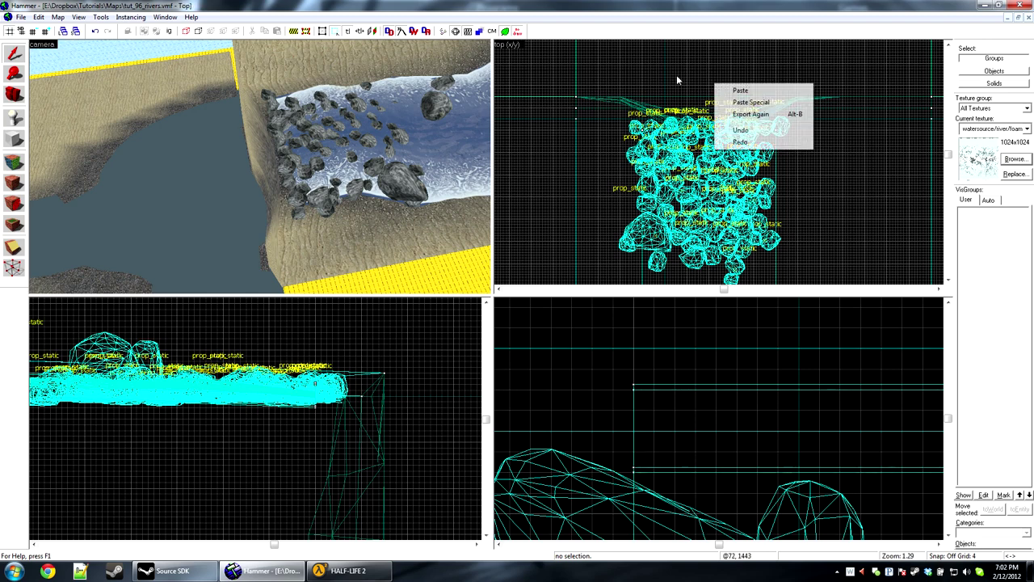
pyautogui.click(676, 74)
# Inspect up close how the foam and water meet the banks and the individual rocks in the river
pyautogui.press('z')
pyautogui.press('s')
pyautogui.press('z')
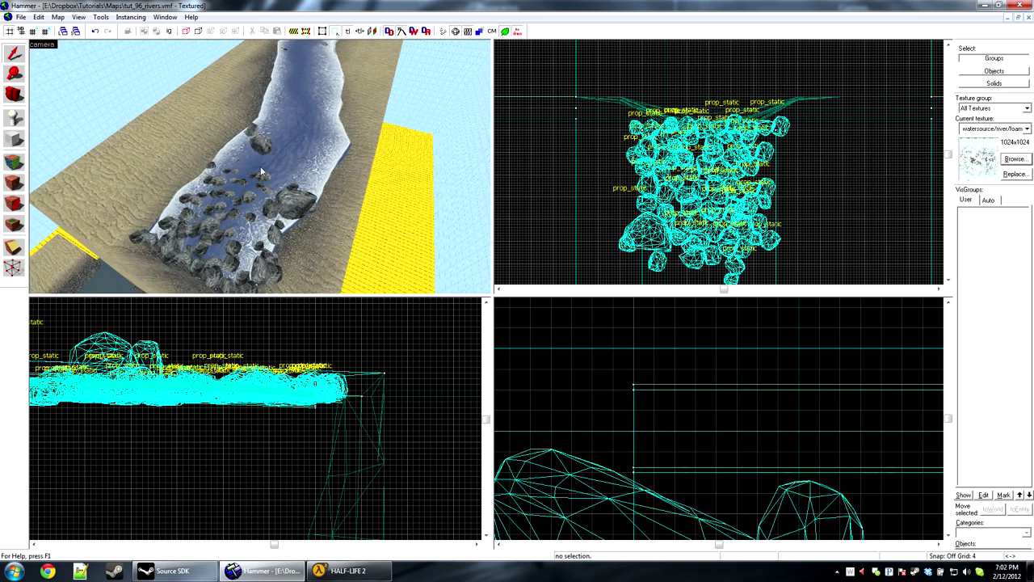
pyautogui.press('z')
pyautogui.press('s')
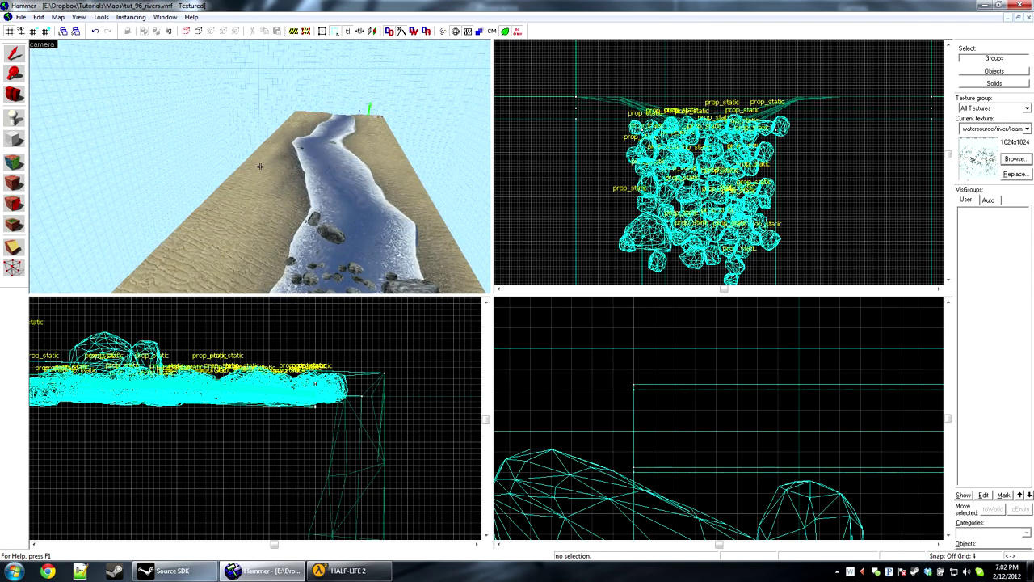
pyautogui.press('w')
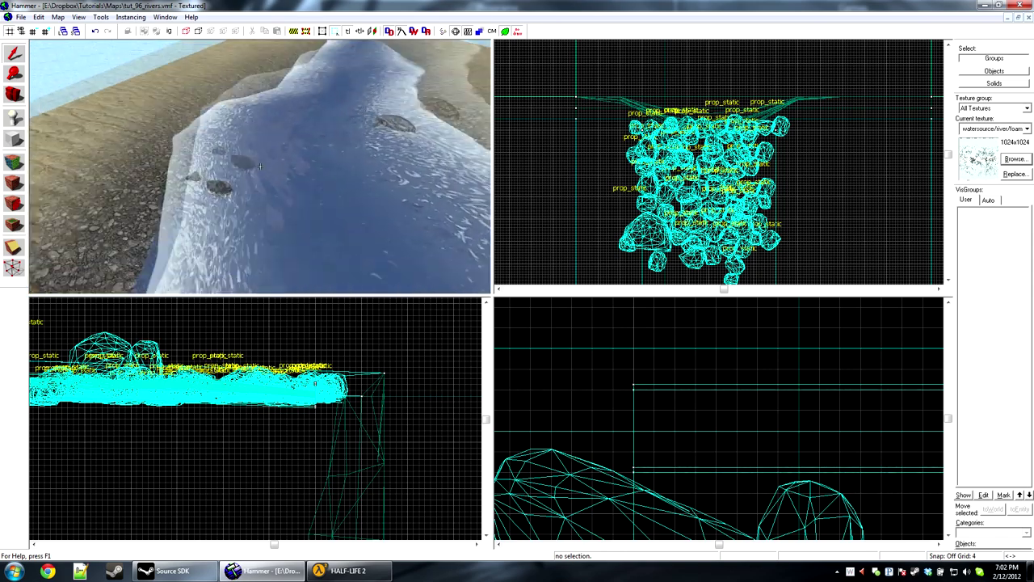
pyautogui.press('w')
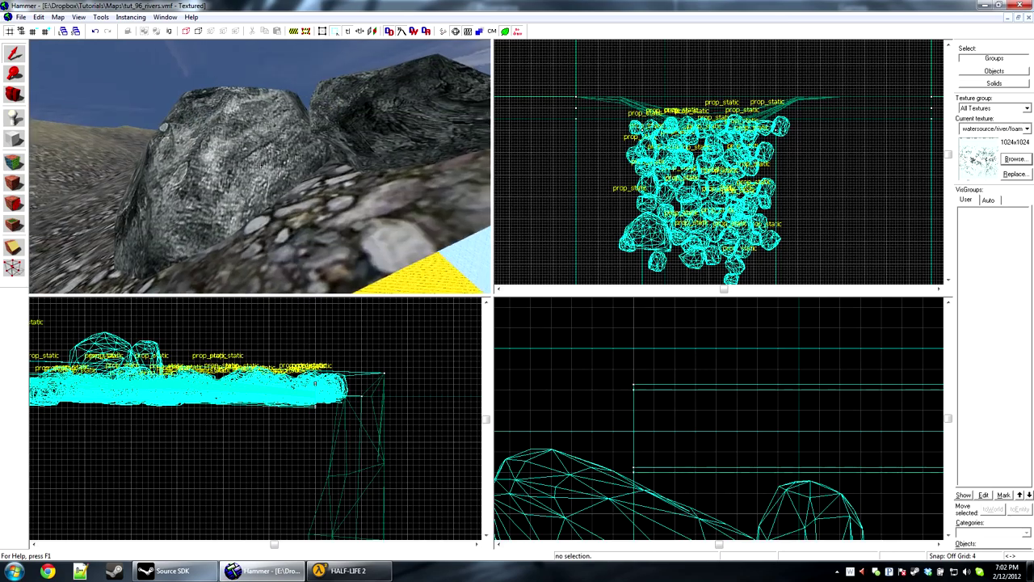
pyautogui.press('s')
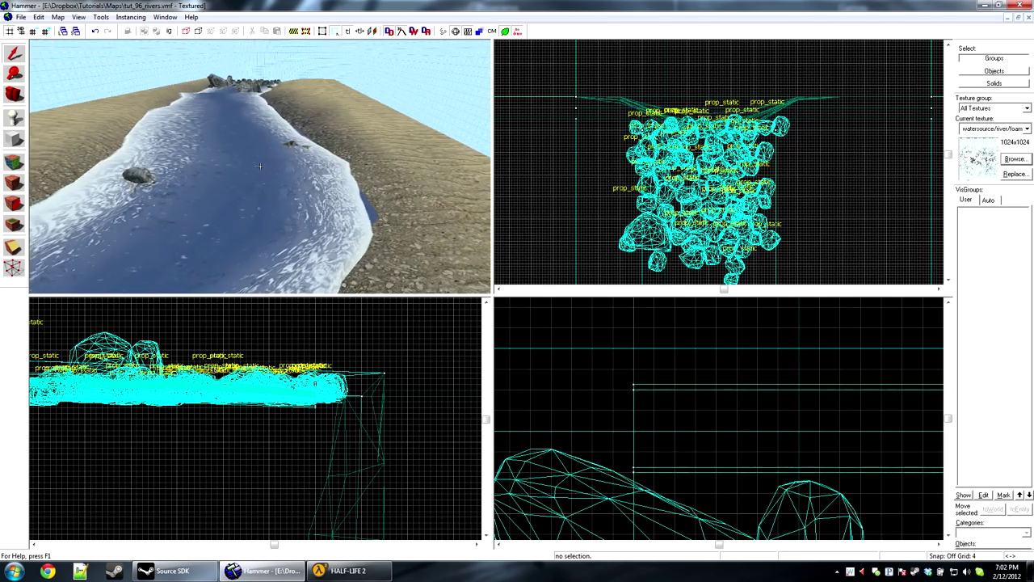
pyautogui.press('w')
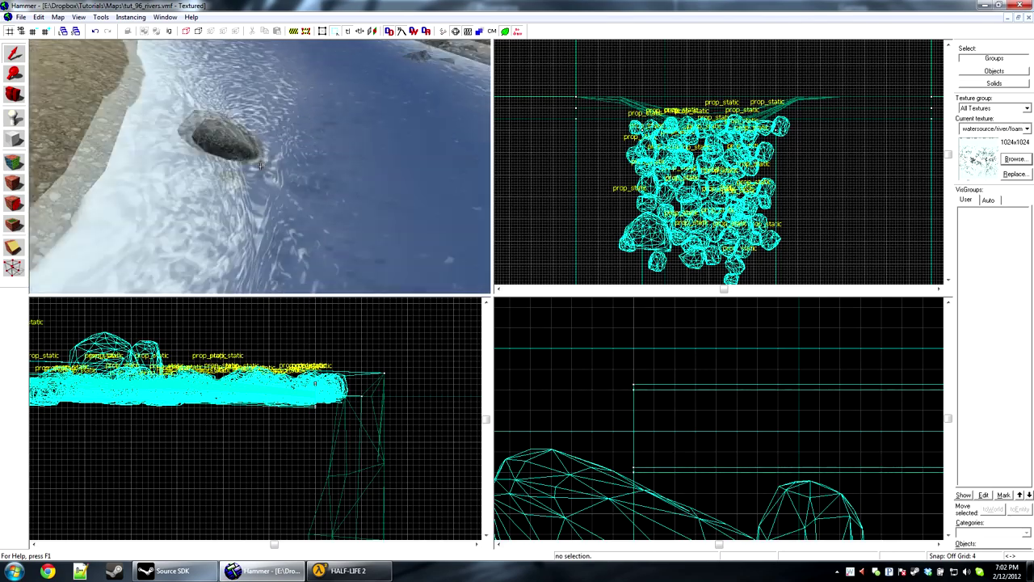
pyautogui.press('s')
pyautogui.press('z')
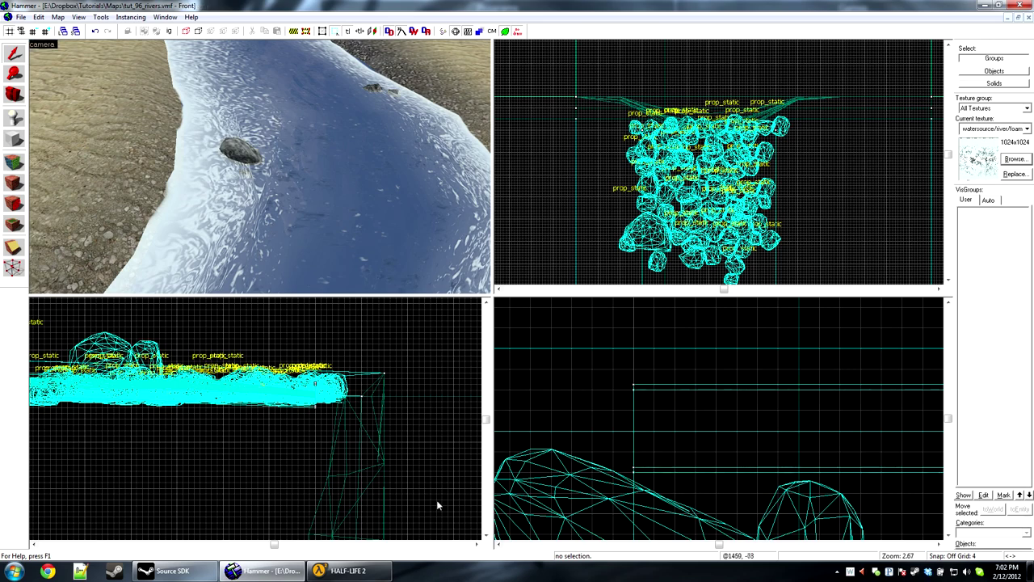
# Switch to the Half-Life 2 tools window, enter the Particle Editor and open the particle file thw_river.pcf
pyautogui.click(349, 571)
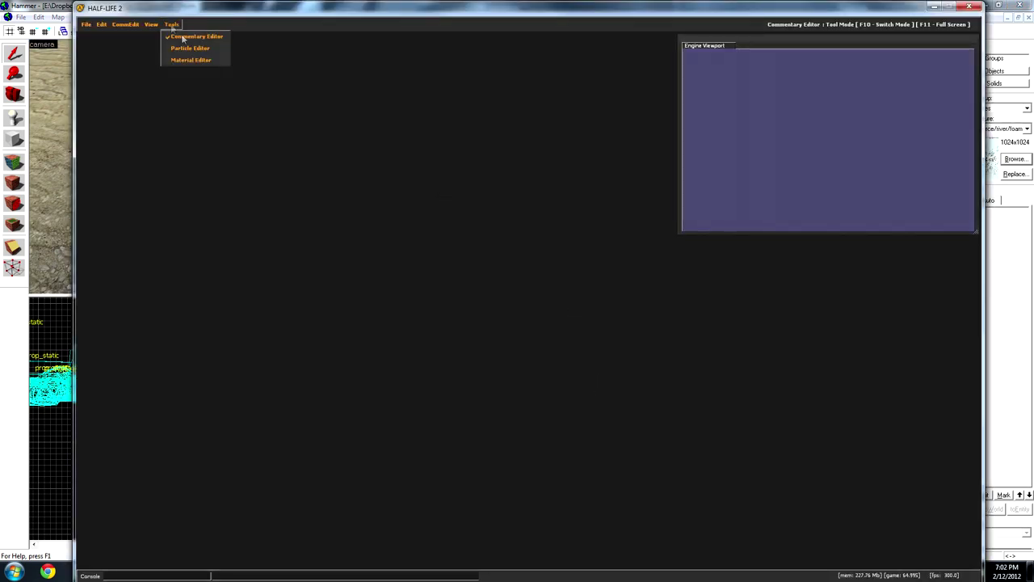
pyautogui.click(190, 47)
pyautogui.click(87, 24)
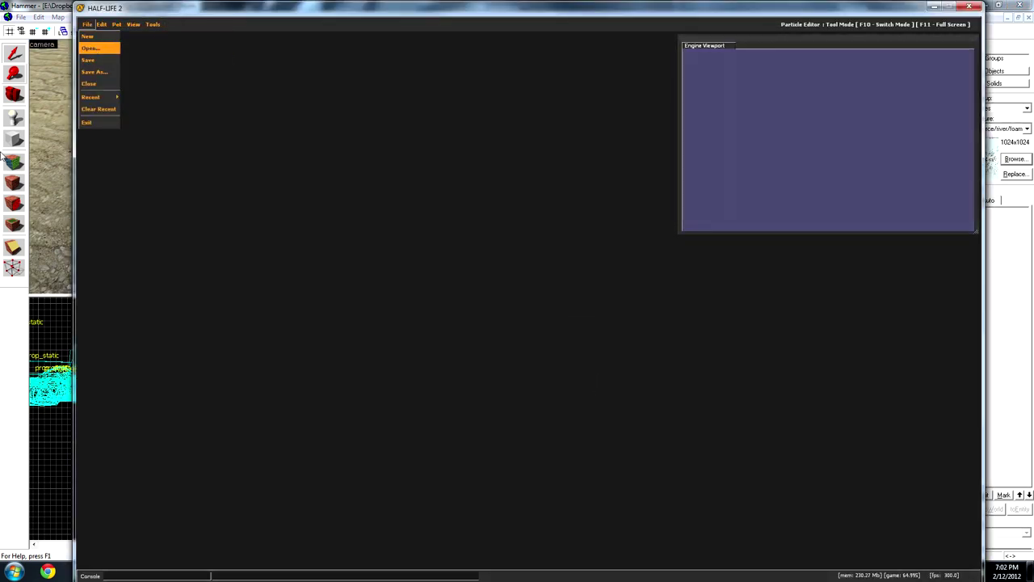
pyautogui.click(90, 48)
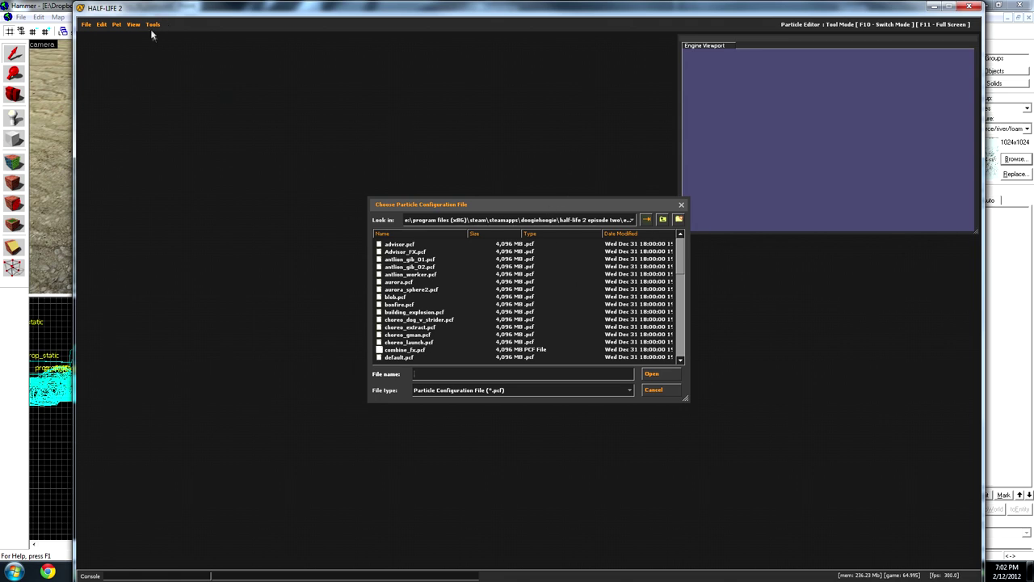
pyautogui.scroll(-10, 451, 303)
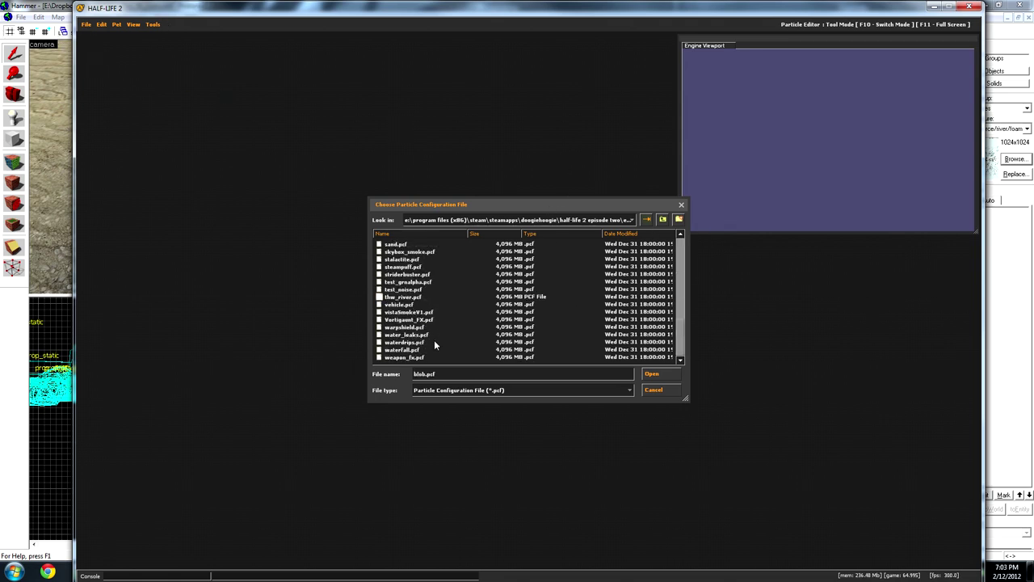
pyautogui.doubleClick(389, 298)
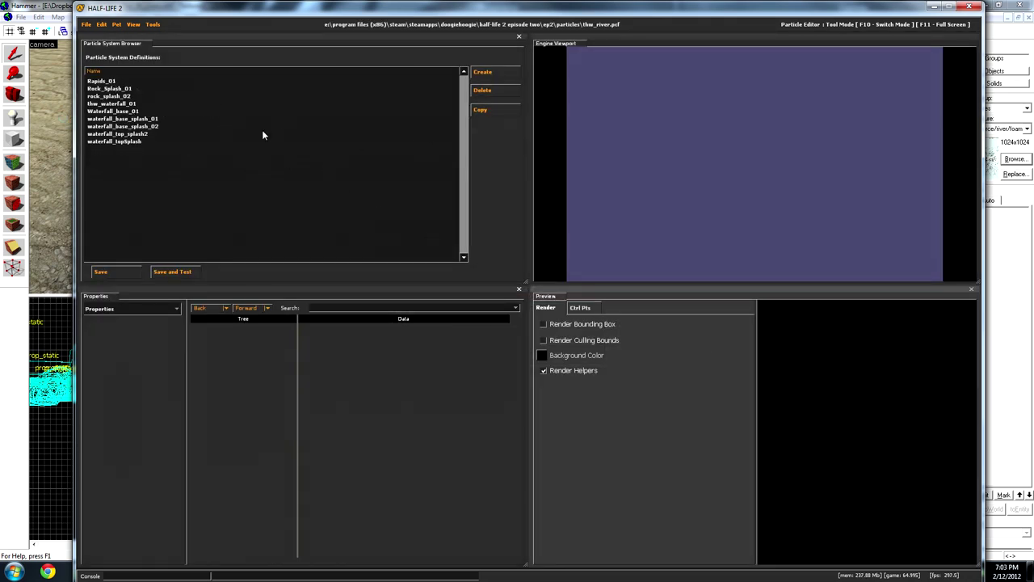
# Preview the Rock_Splash_01 particle system from different angles and return to the map
pyautogui.click(111, 89)
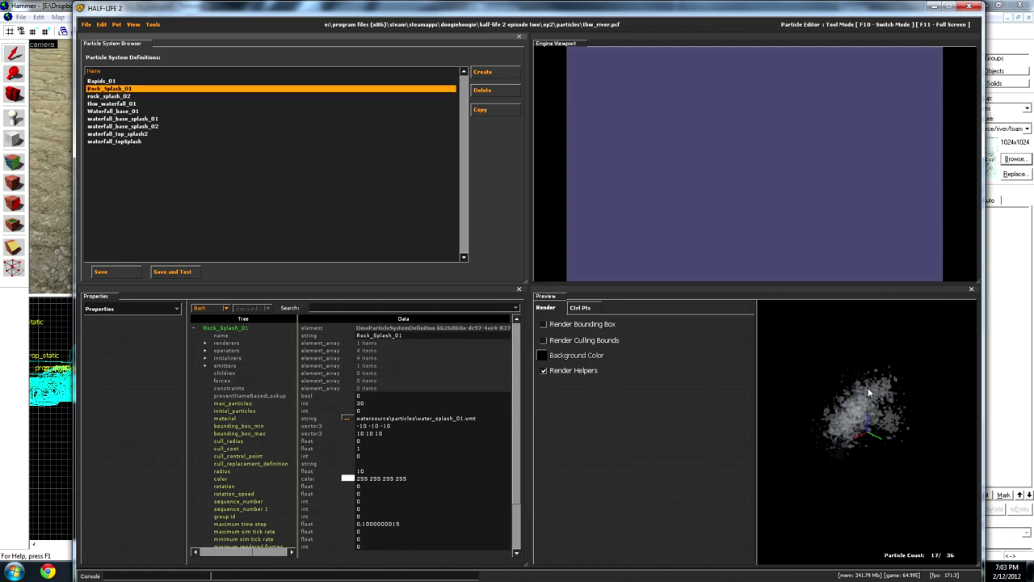
pyautogui.moveTo(845, 433); pyautogui.dragTo(893, 433)
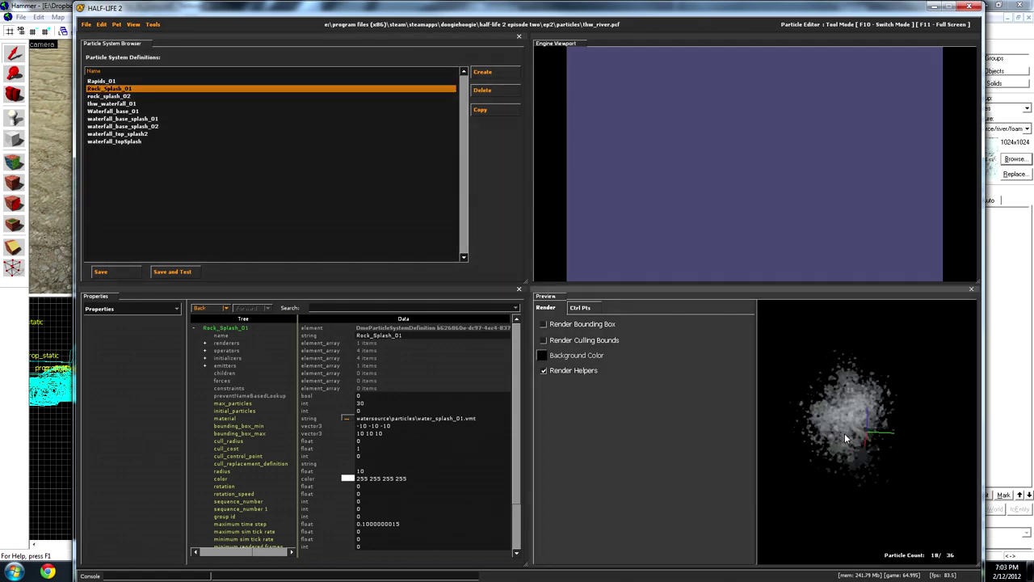
pyautogui.moveTo(233, 8); pyautogui.dragTo(1033, 48)
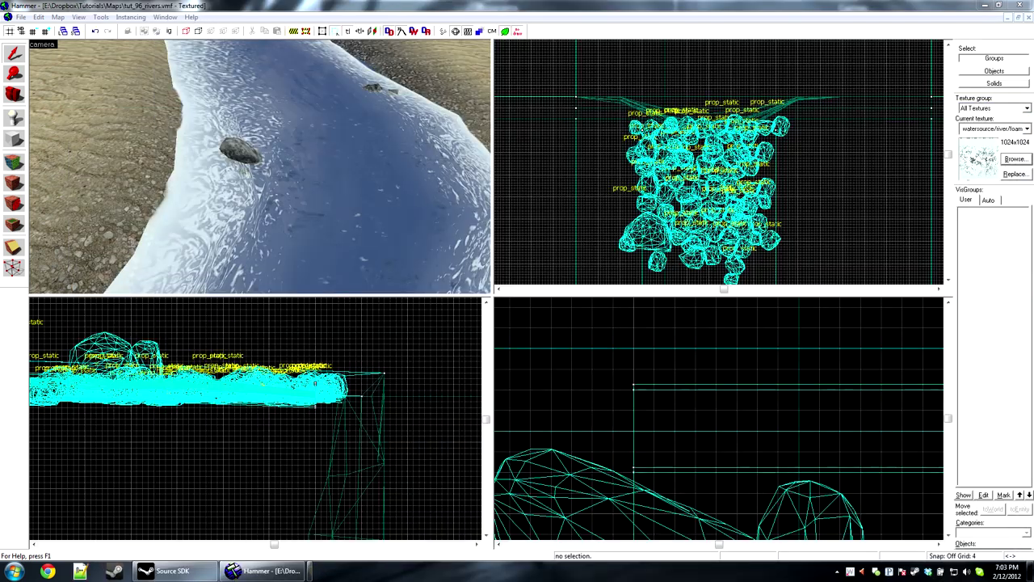
# Place a new entity in the river beside the small rock and set its class to info_particle_system
pyautogui.hotkey('shift', 'e')
pyautogui.click(271, 175)
pyautogui.click(11, 55)
pyautogui.press('super')
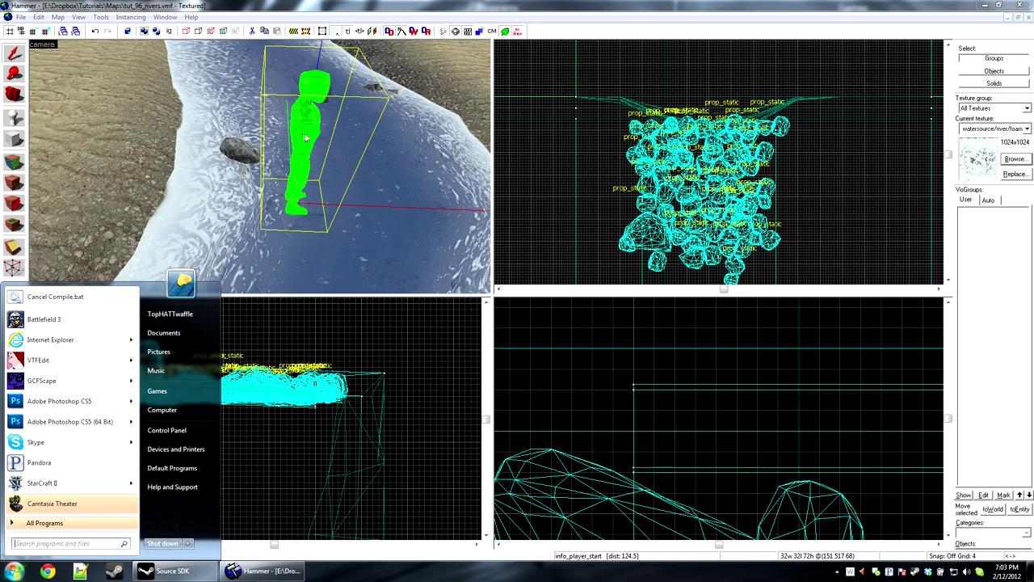
pyautogui.doubleClick(311, 141)
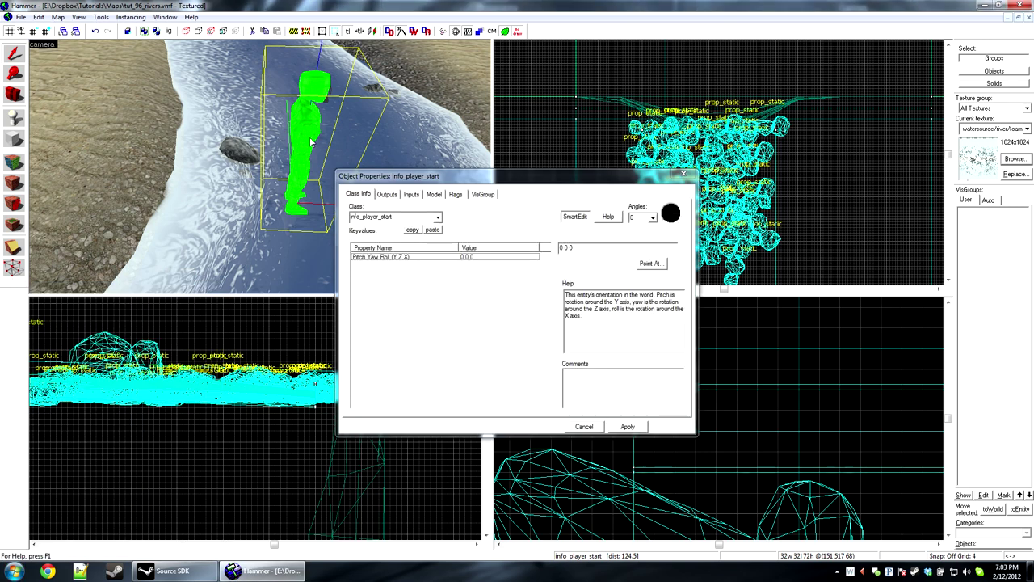
pyautogui.click(401, 218)
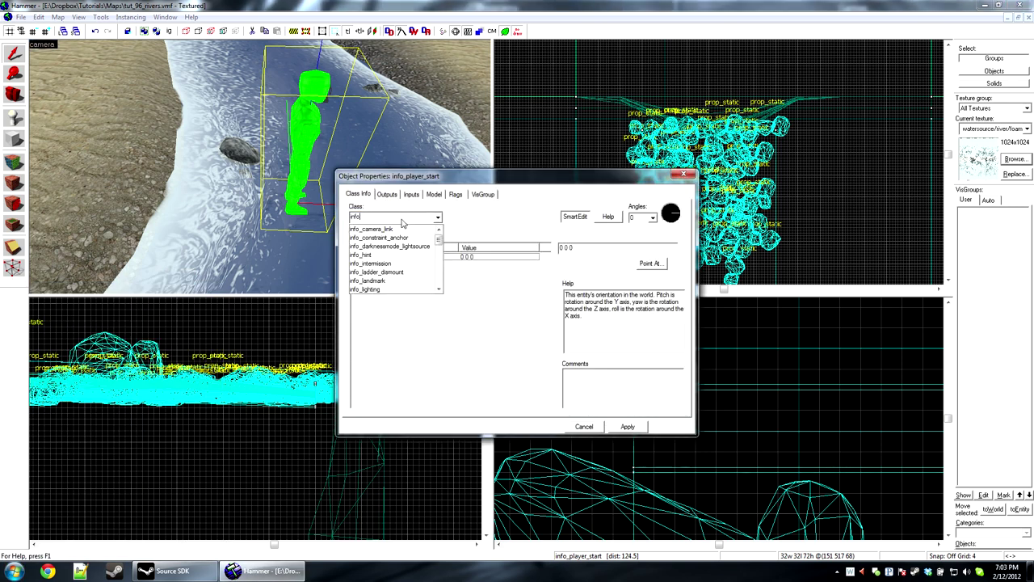
pyautogui.write('info_particle_system')
pyautogui.press('Return')
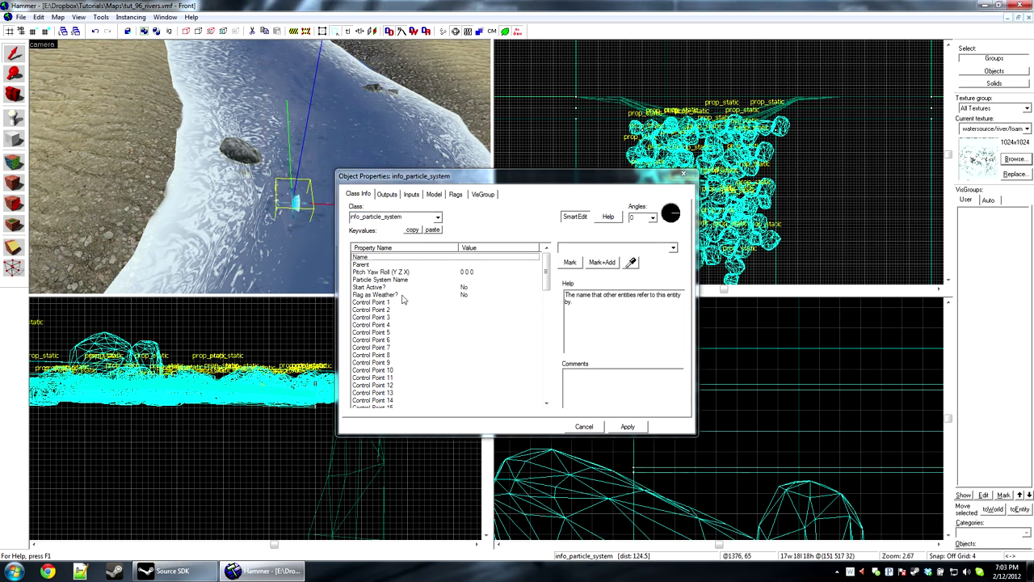
# Set the entity's Particle System Name to rock_splash_01 and Start Active to Yes, and apply the properties
pyautogui.click(408, 288)
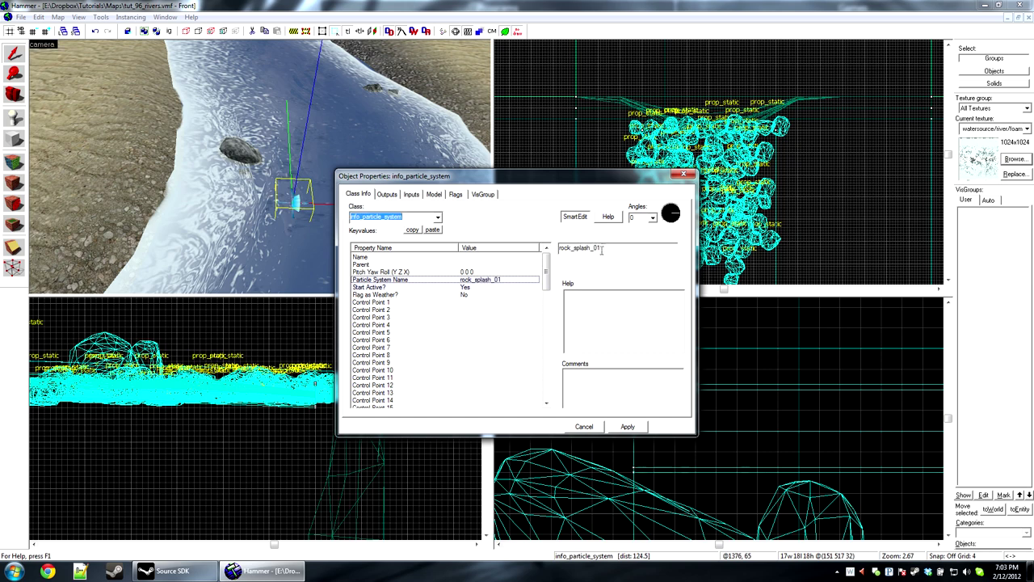
pyautogui.click(628, 426)
pyautogui.click(684, 175)
# Move the particle system against the three-rock cluster and rotate it to face along the river, away from the rocks
pyautogui.hotkey('ctrl', 'e')
pyautogui.scroll(-4, 744, 153)
pyautogui.scroll(6, 757, 125)
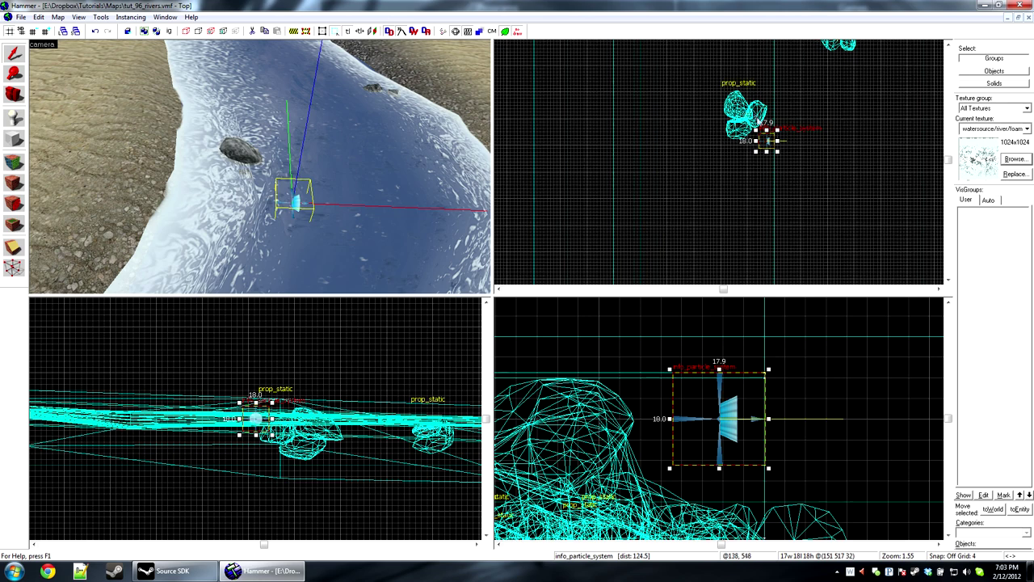
pyautogui.scroll(4, 760, 122)
pyautogui.moveTo(801, 151); pyautogui.dragTo(748, 145)
pyautogui.press('z')
pyautogui.press('w')
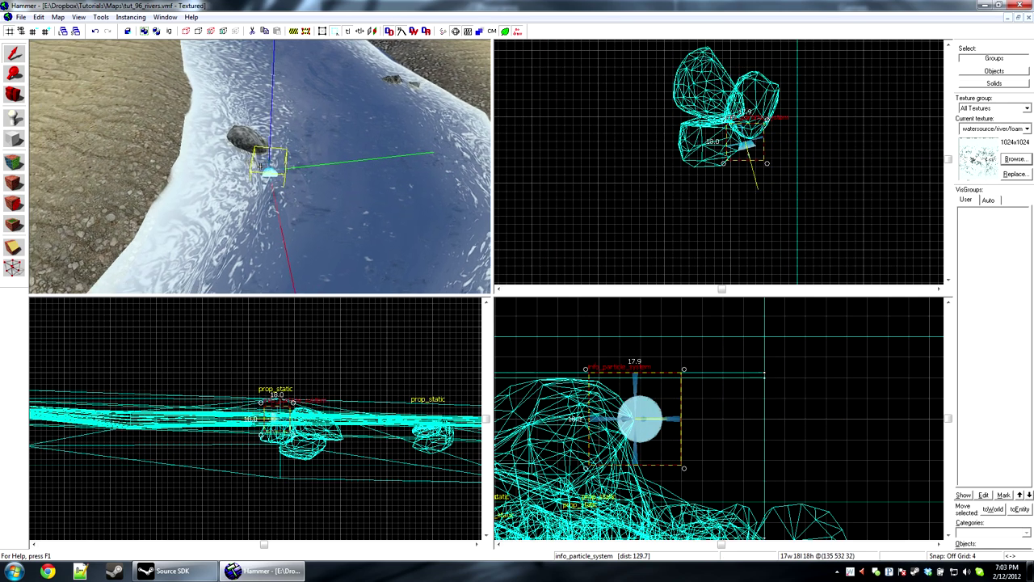
pyautogui.press('s')
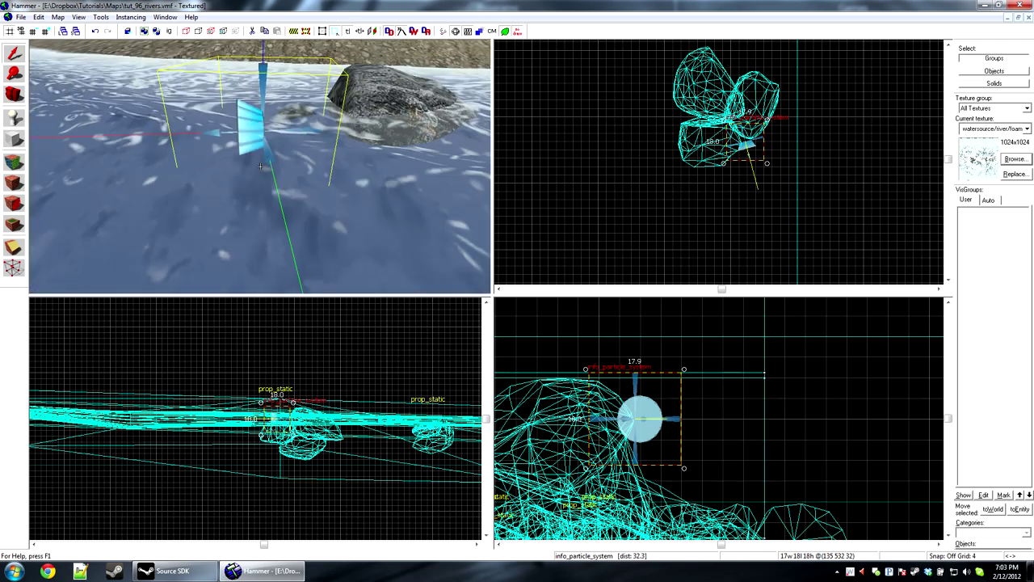
# Shift the particle system into the gap between the three clustered rocks
pyautogui.press('z')
pyautogui.scroll(3, 733, 110)
pyautogui.moveTo(751, 173); pyautogui.dragTo(721, 138)
pyautogui.press('z')
pyautogui.press('w')
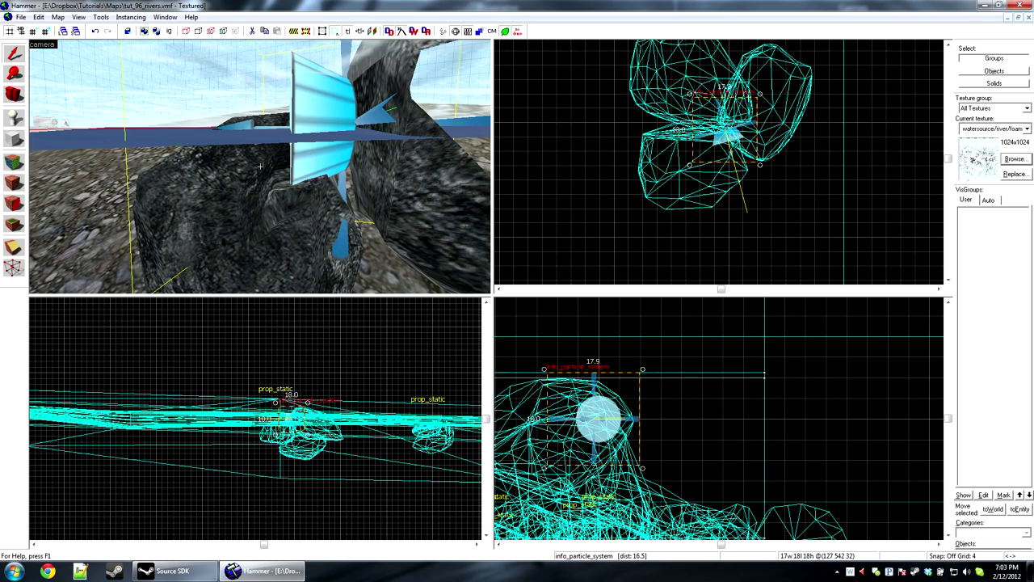
pyautogui.press('s')
pyautogui.press('z')
pyautogui.press('z')
pyautogui.press('s')
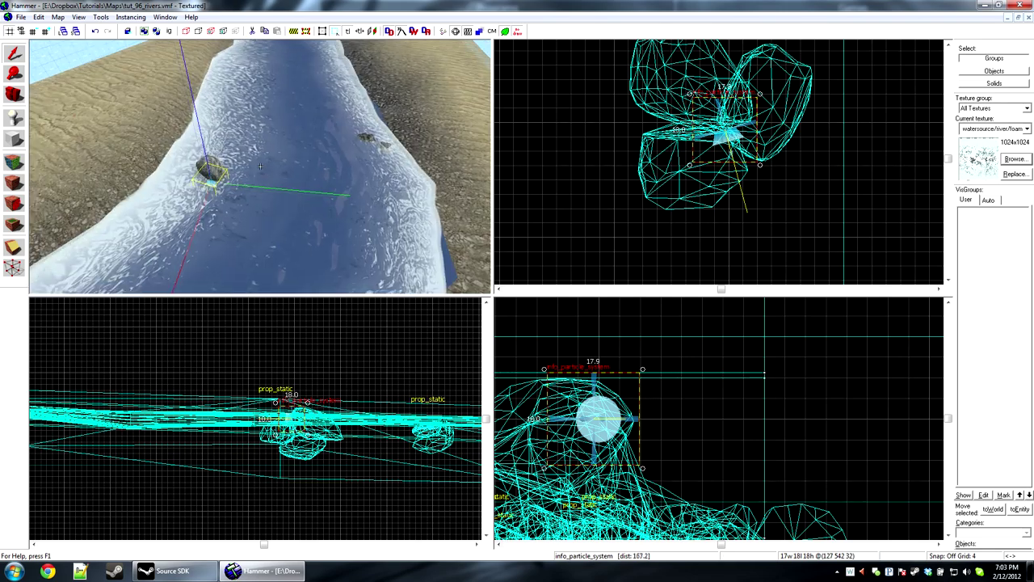
# Copy the rock_splash_01 particle system to the two-rock group near the opposite bank and turn it to face along the river
pyautogui.press('z')
pyautogui.scroll(-4, 667, 143)
pyautogui.keyDown('shift'); pyautogui.moveTo(686, 138); pyautogui.dragTo(667, 172); pyautogui.keyUp('shift')
pyautogui.scroll(-4, 687, 170)
pyautogui.scroll(9, 711, 154)
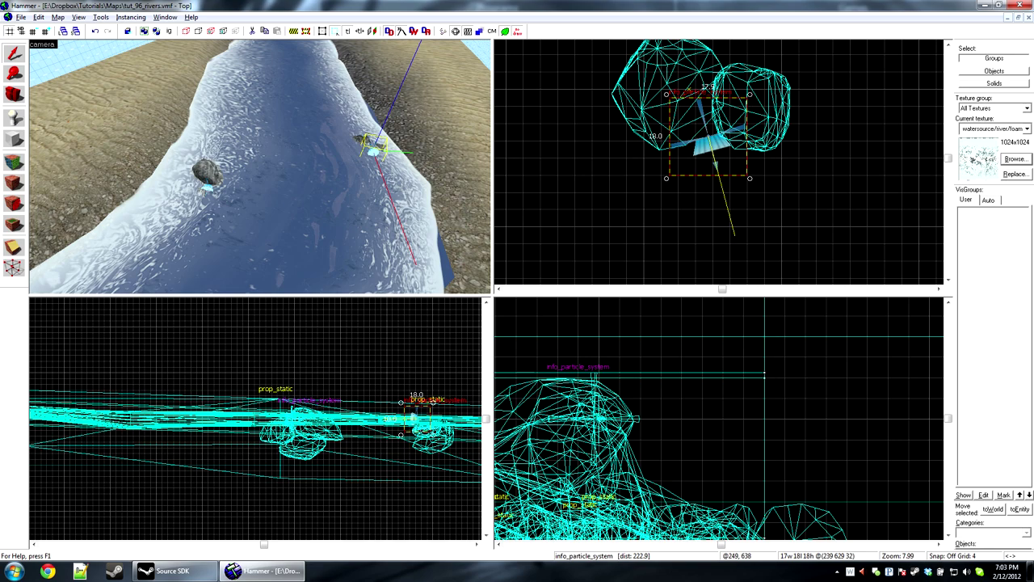
pyautogui.moveTo(736, 138); pyautogui.dragTo(721, 123)
pyautogui.press('z')
pyautogui.press('s')
pyautogui.press('w')
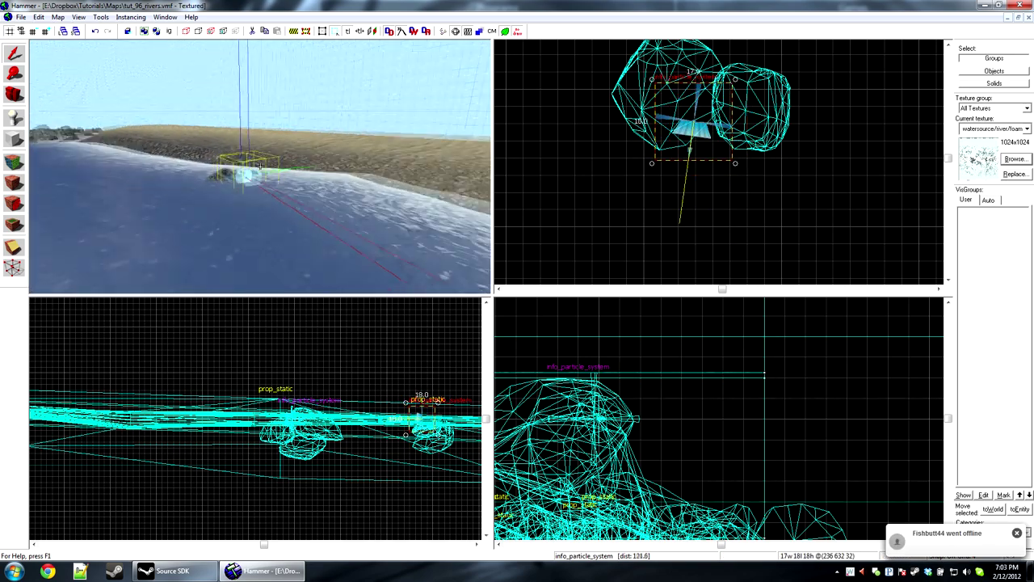
# Lower the copied particle system slightly, move it closer in between the two rocks, and clear the selection
pyautogui.press('z')
pyautogui.hotkey('ctrl', 'e')
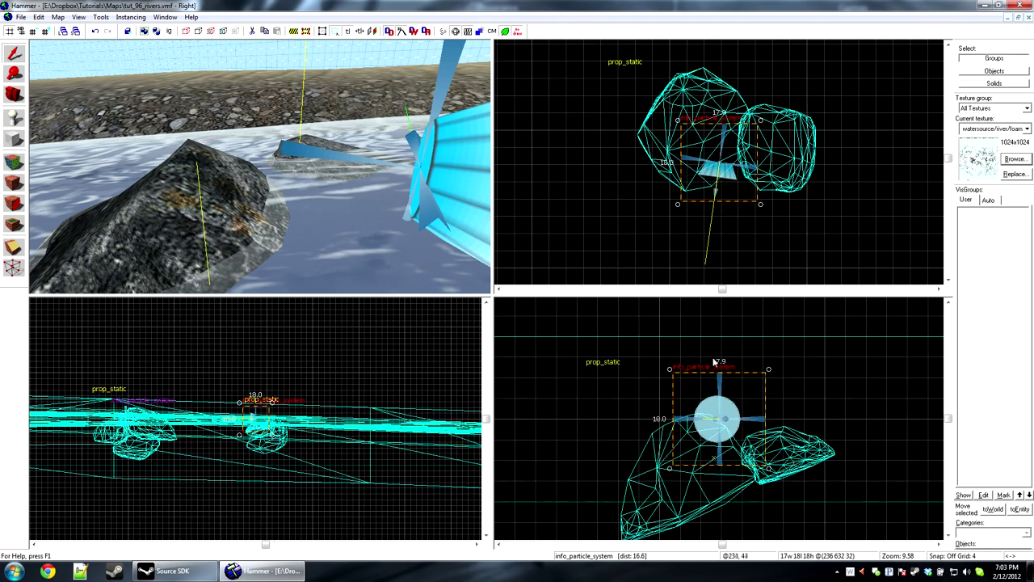
pyautogui.scroll(-3, 719, 363)
pyautogui.scroll(4, 726, 396)
pyautogui.moveTo(730, 403); pyautogui.dragTo(728, 428)
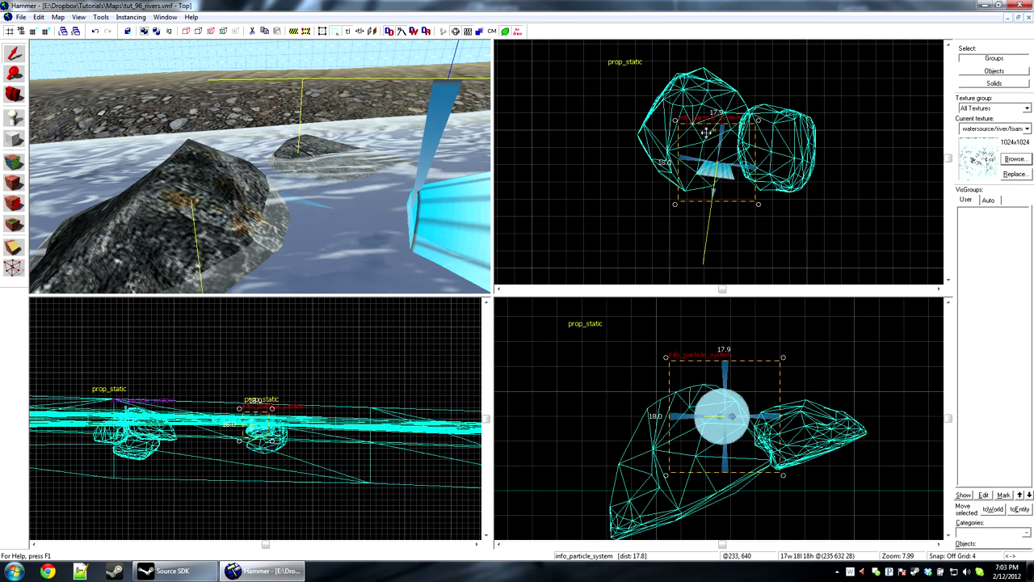
pyautogui.moveTo(706, 180); pyautogui.dragTo(702, 155)
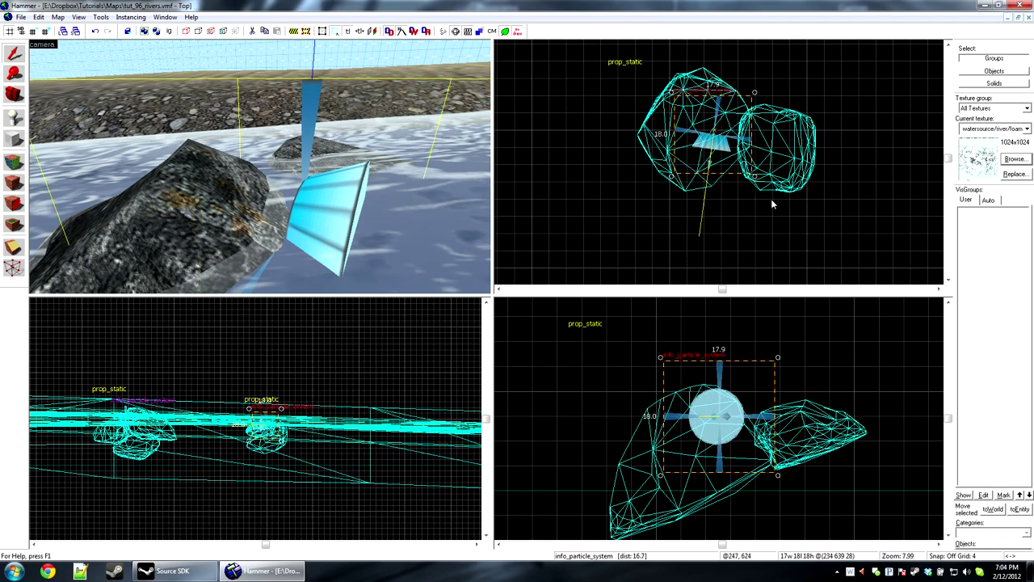
pyautogui.rightClick(801, 207)
pyautogui.click(612, 220)
# View the larger rocks, preview the rock_splash_02 effect in the Particle Editor, and return to Hammer
pyautogui.press('z')
pyautogui.press('s')
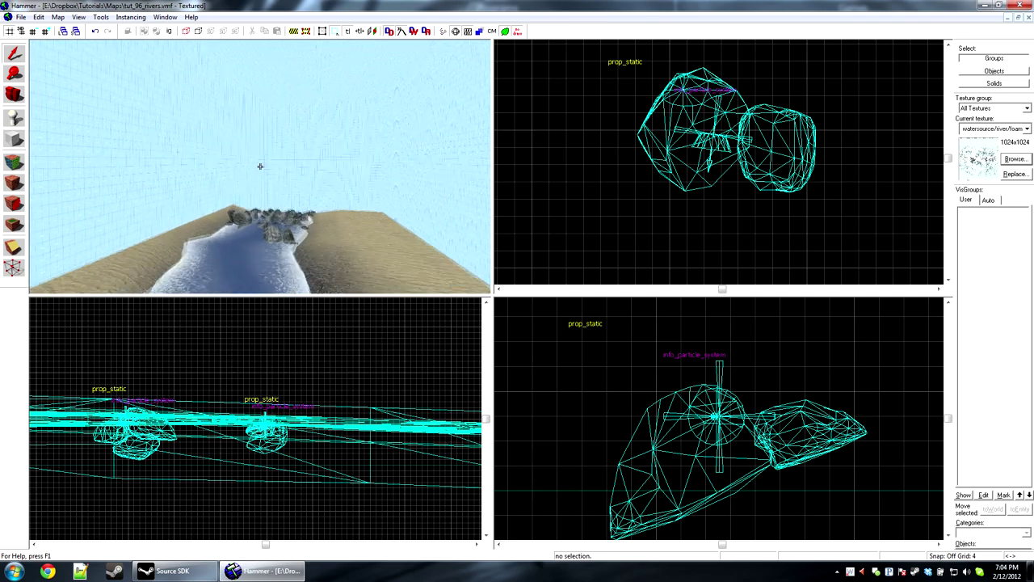
pyautogui.press('w')
pyautogui.press('z')
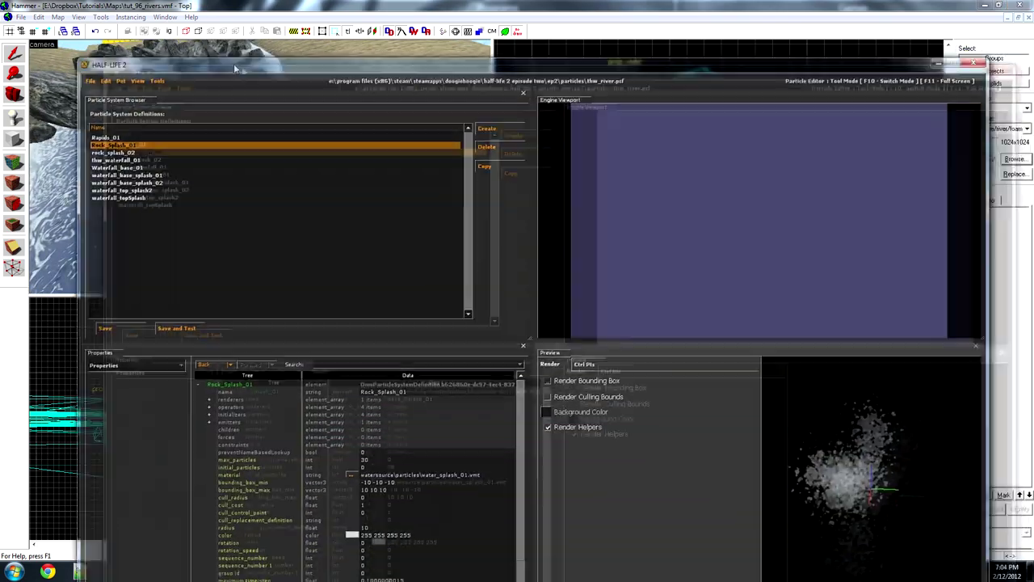
pyautogui.moveTo(234, 63); pyautogui.dragTo(223, 30)
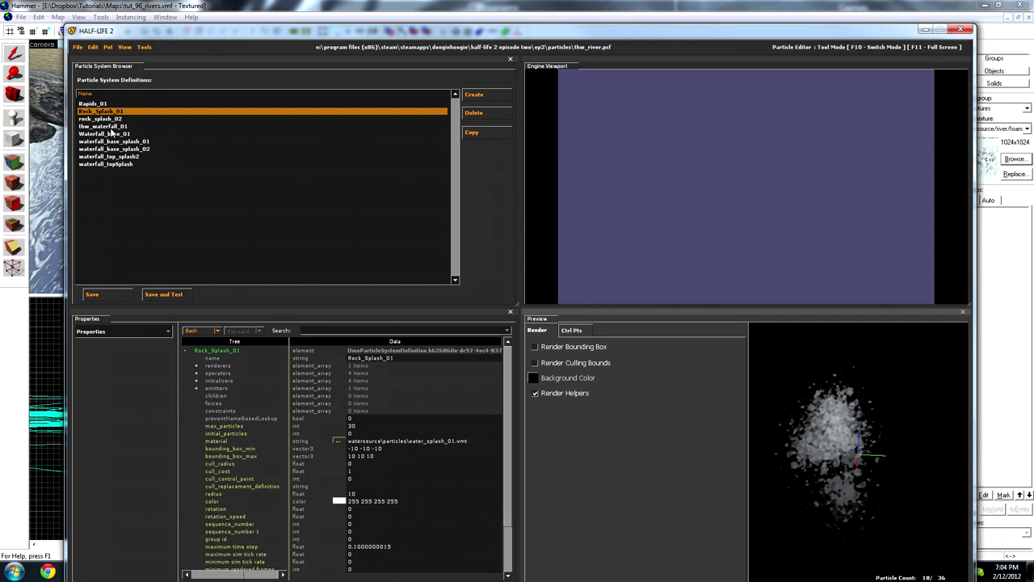
pyautogui.click(101, 118)
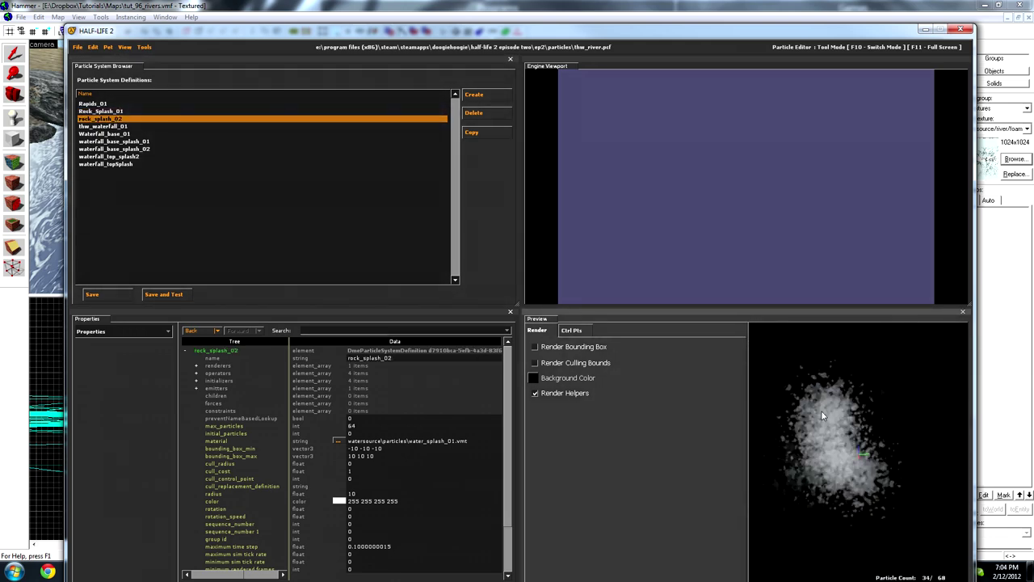
pyautogui.hotkey('alt', 'Tab')
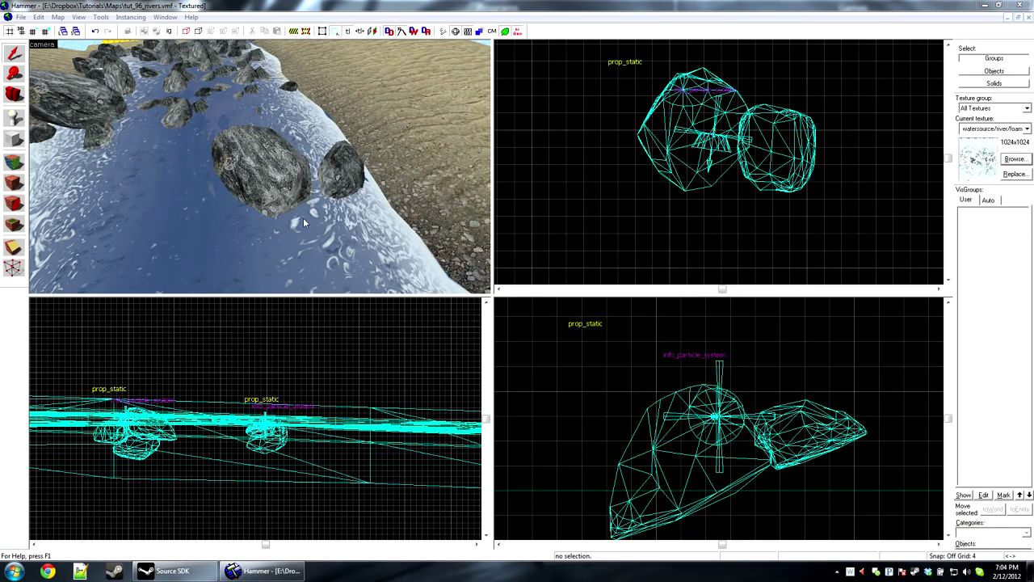
# Place another entity on the sandy bank near the large rocks and set its class to info_particle_system
pyautogui.click(148, 134)
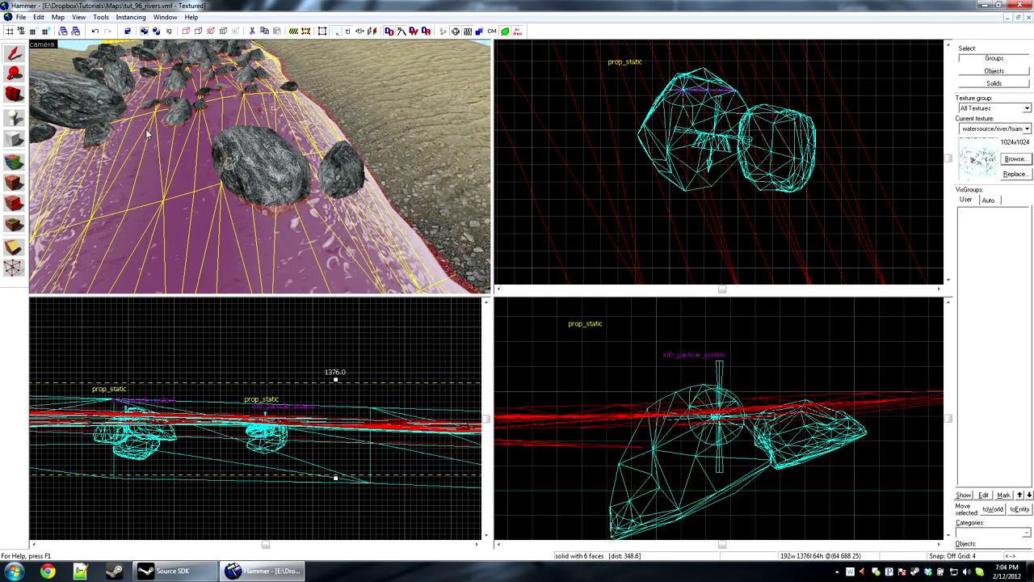
pyautogui.click(13, 118)
pyautogui.click(375, 127)
pyautogui.click(13, 52)
pyautogui.hotkey('alt', 'Return')
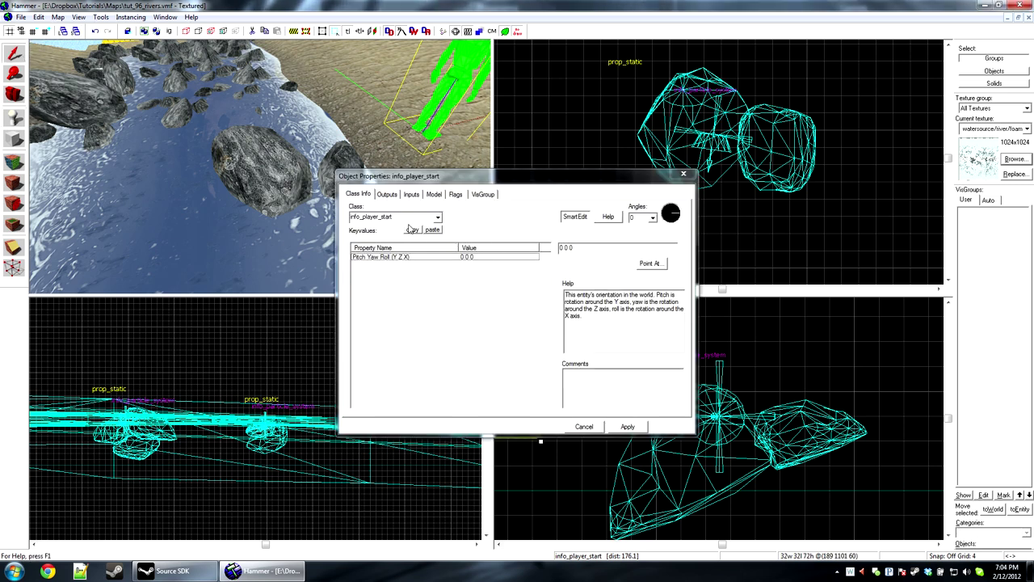
pyautogui.write('inf')
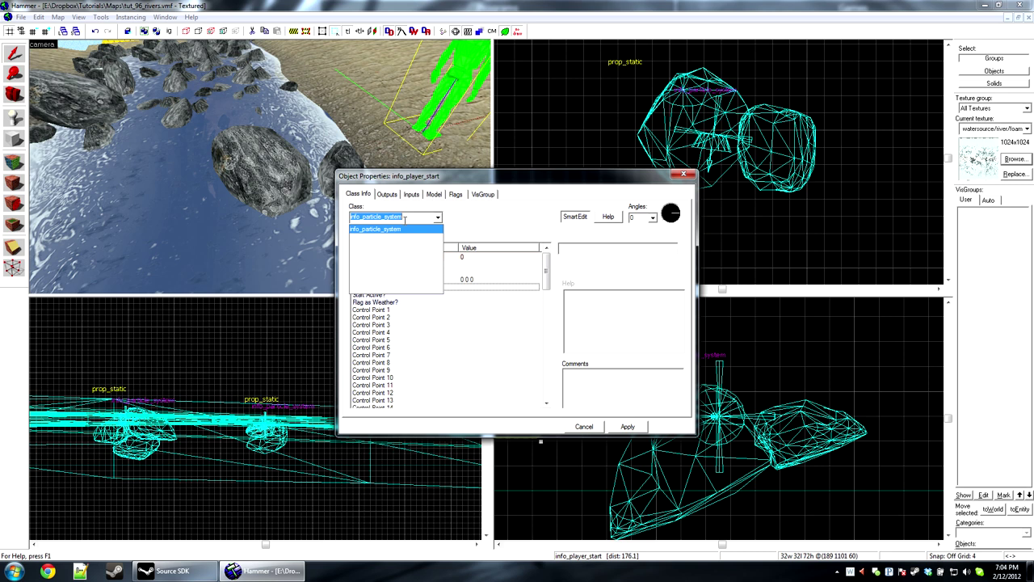
pyautogui.click(401, 227)
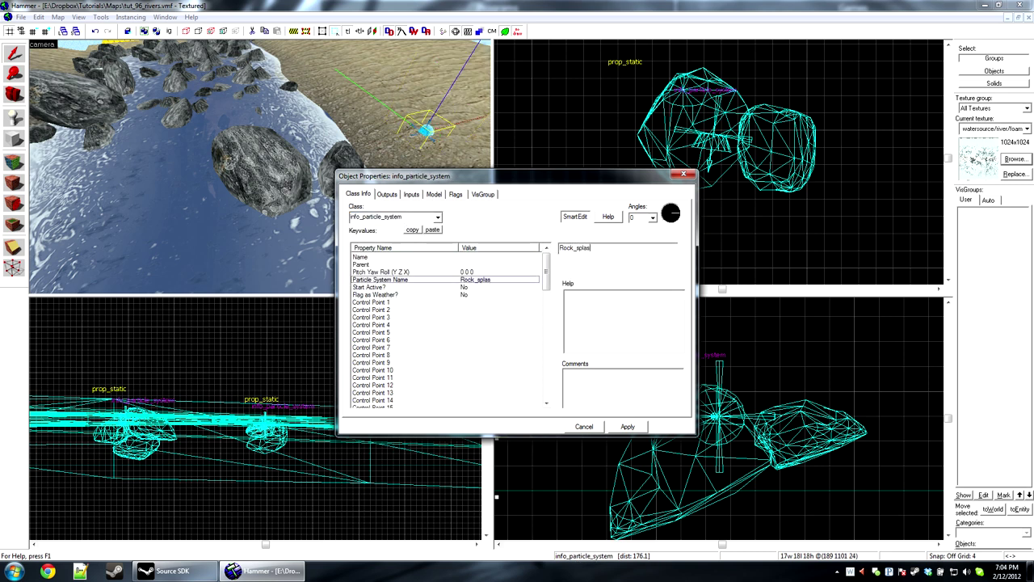
# Set the new entity's Particle System Name to Rock_splash_02 and apply the properties
pyautogui.write('2')
pyautogui.press('Return')
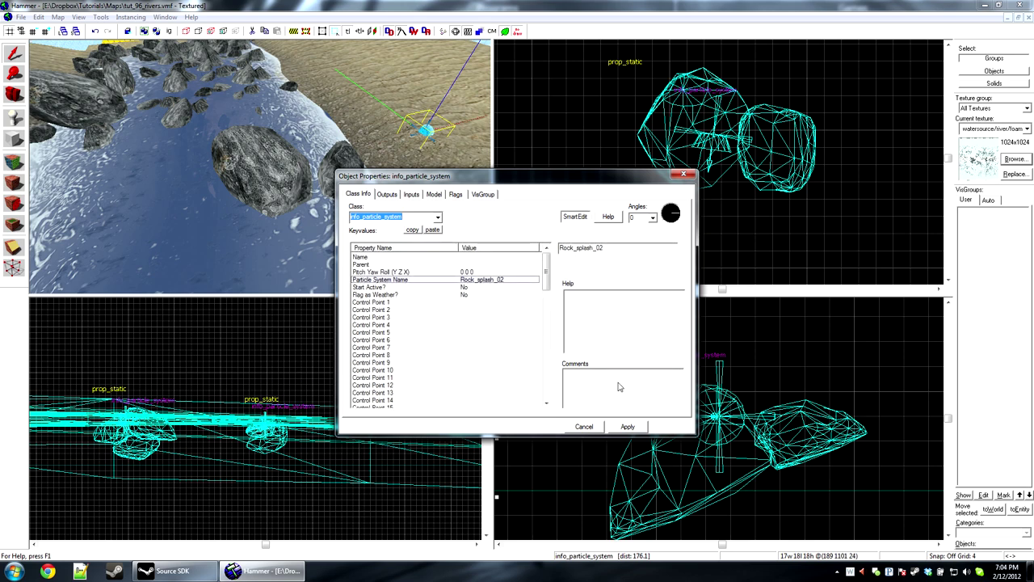
pyautogui.click(627, 426)
pyautogui.press('Escape')
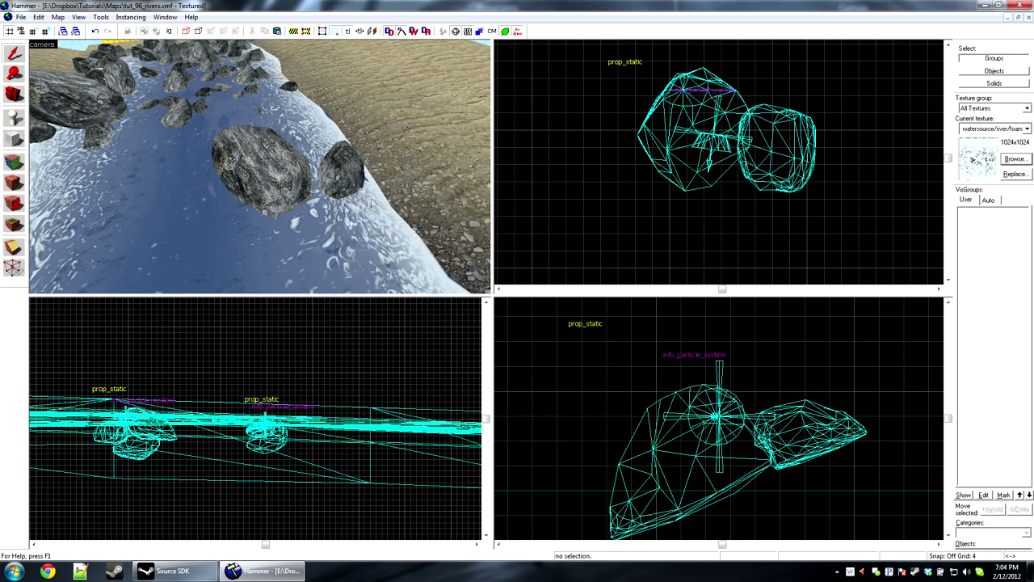
# Relocate the Rock_splash_02 particle system into the water beside the large rock and rotate it to face away from the rocks
pyautogui.click(317, 231)
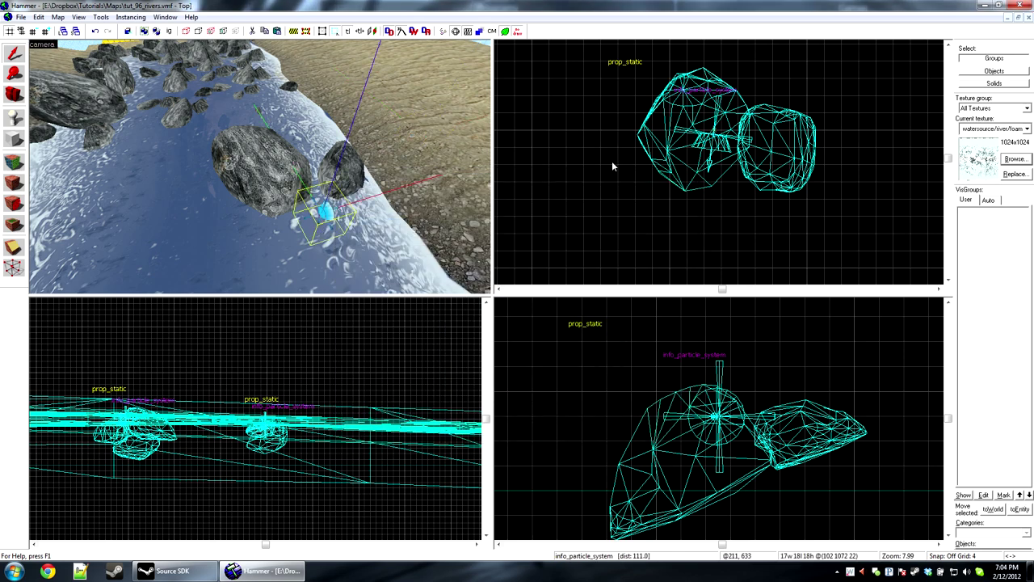
pyautogui.hotkey('ctrl', 'shift', 'e')
pyautogui.moveTo(804, 95); pyautogui.dragTo(802, 233)
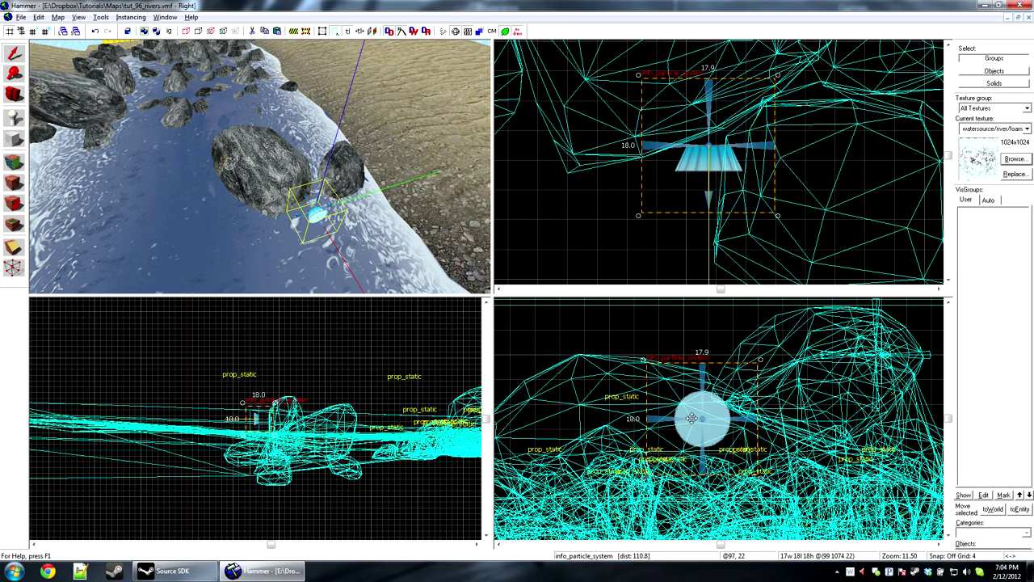
# Lower the Rock_splash_02 particle system to the water surface and move it closer to the gap between the two large rocks
pyautogui.moveTo(692, 418); pyautogui.dragTo(690, 474)
pyautogui.press('z')
pyautogui.press('w')
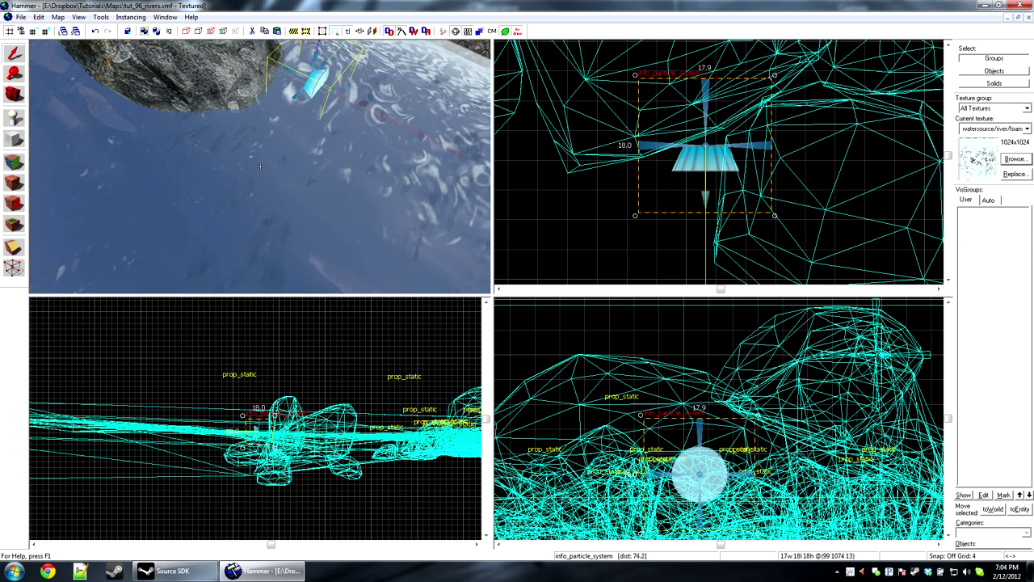
pyautogui.press('w')
pyautogui.press('s')
pyautogui.press('z')
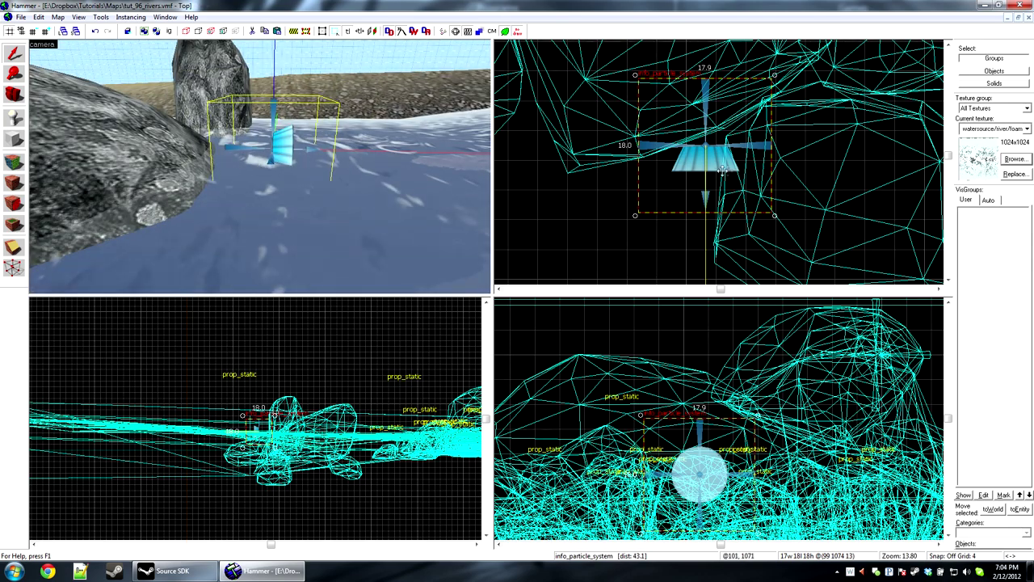
pyautogui.moveTo(722, 171); pyautogui.dragTo(721, 94)
# Copy the Rock_splash_02 particle system into the middle of the rock-filled end of the river and check its placement
pyautogui.scroll(-9, 742, 182)
pyautogui.moveTo(729, 162); pyautogui.dragTo(698, 160)
pyautogui.scroll(-8, 710, 241)
pyautogui.scroll(8, 699, 158)
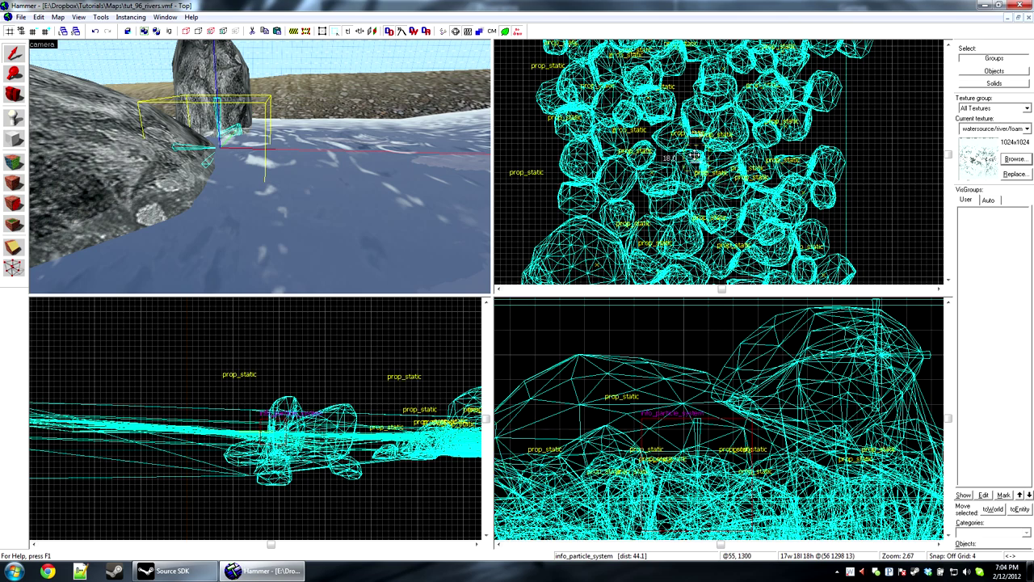
pyautogui.press('z')
pyautogui.press('w')
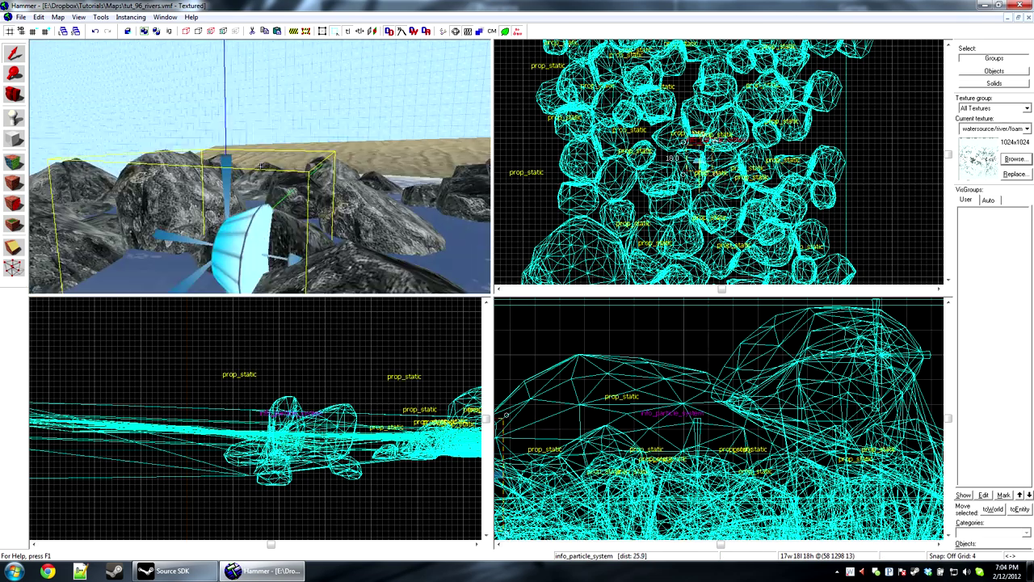
# Set the Particle System Name of the copy among the clustered rocks to rapids_01 and apply the properties
pyautogui.press('s')
pyautogui.press('z')
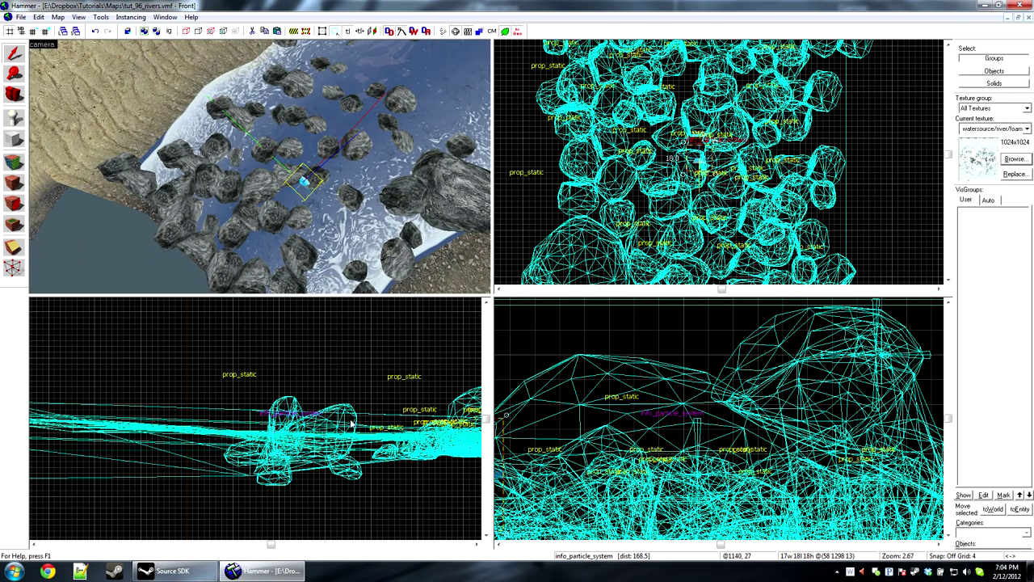
pyautogui.hotkey('ctrl', 'e')
pyautogui.scroll(4, 445, 320)
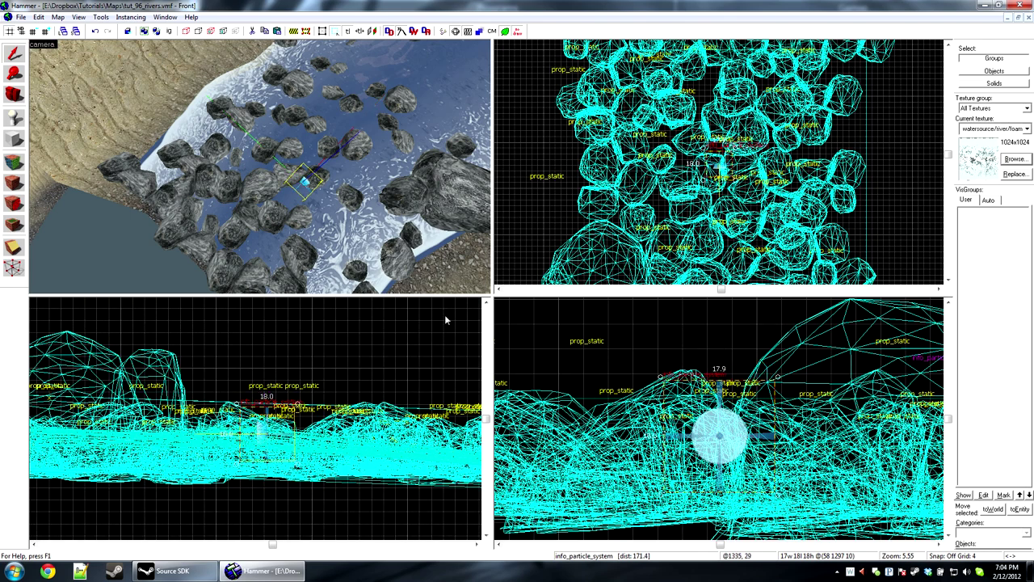
pyautogui.hotkey('alt', 'Return')
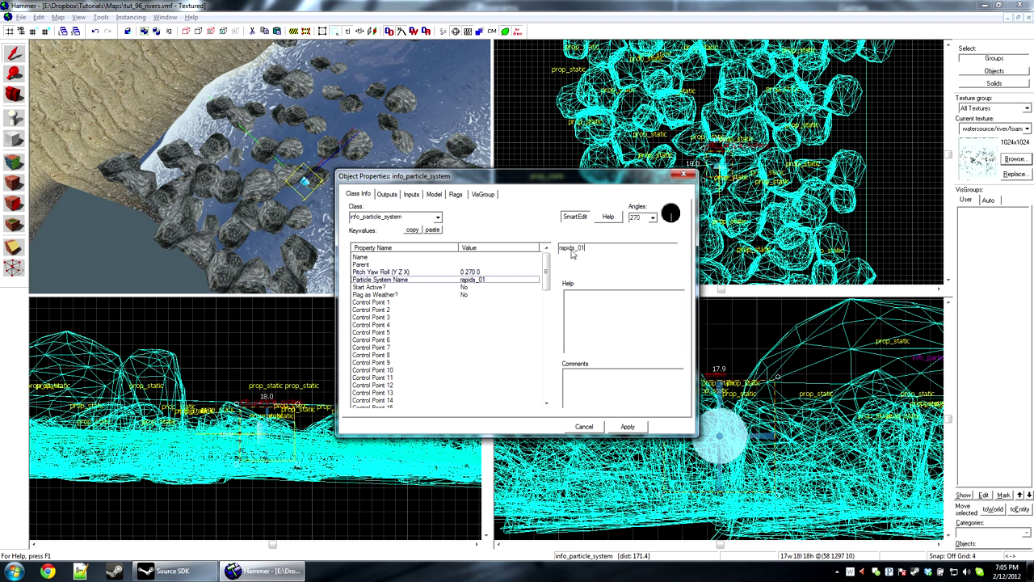
pyautogui.click(628, 427)
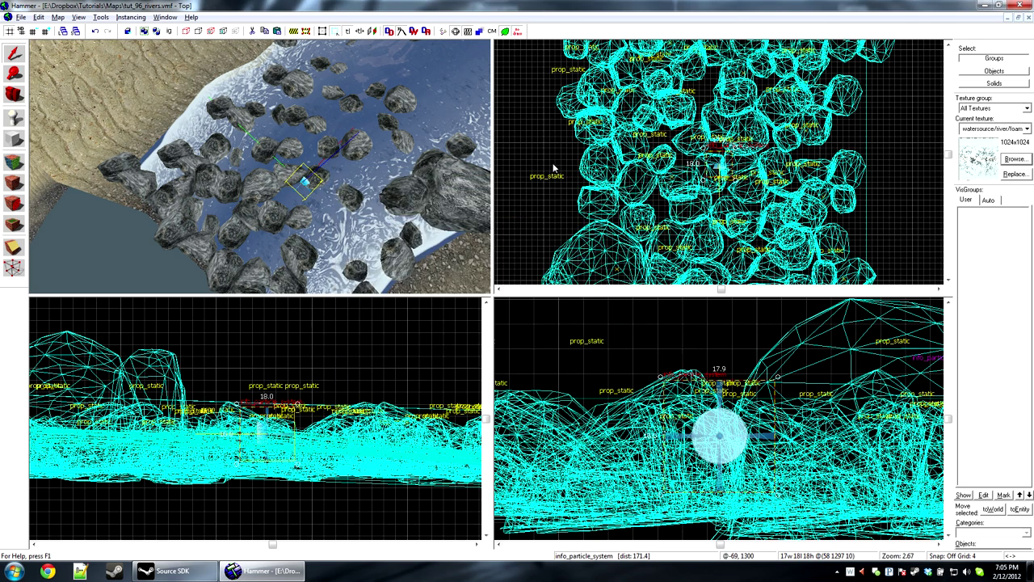
pyautogui.click(875, 135)
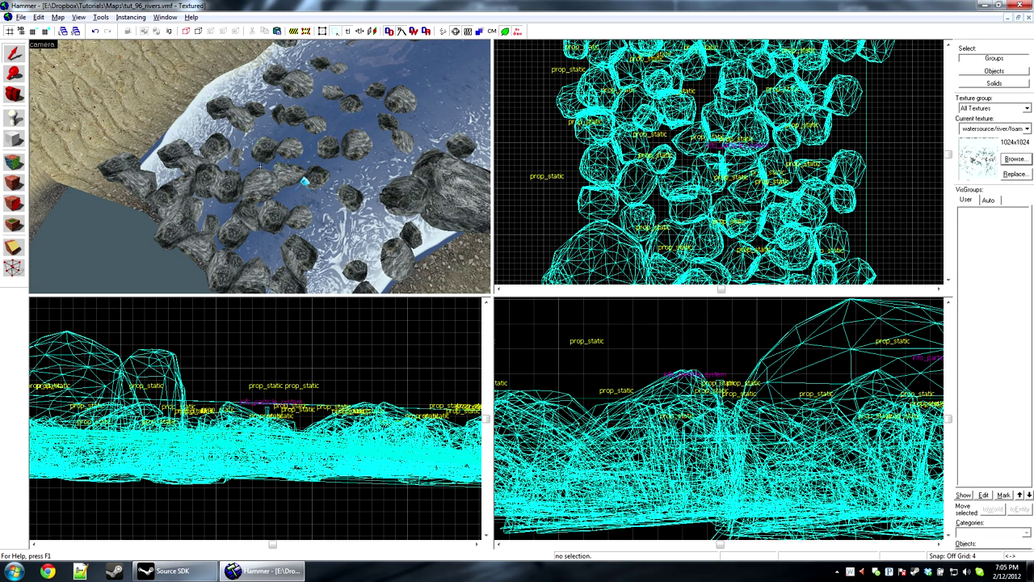
# Look over the waterfall cliff, then preview the thw_waterfall_01 system in the Particle Editor
pyautogui.press('z')
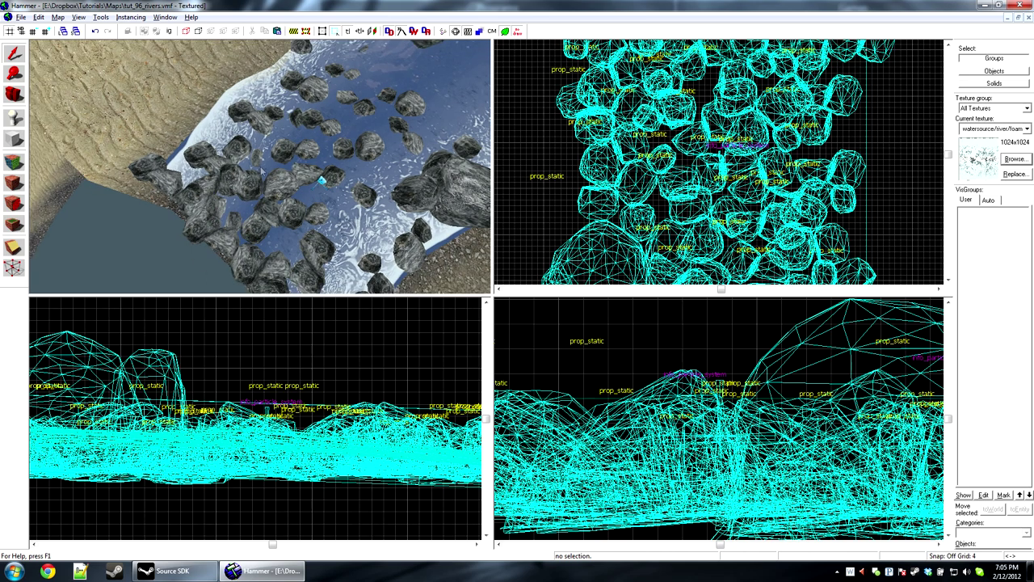
pyautogui.press('w')
pyautogui.press('z')
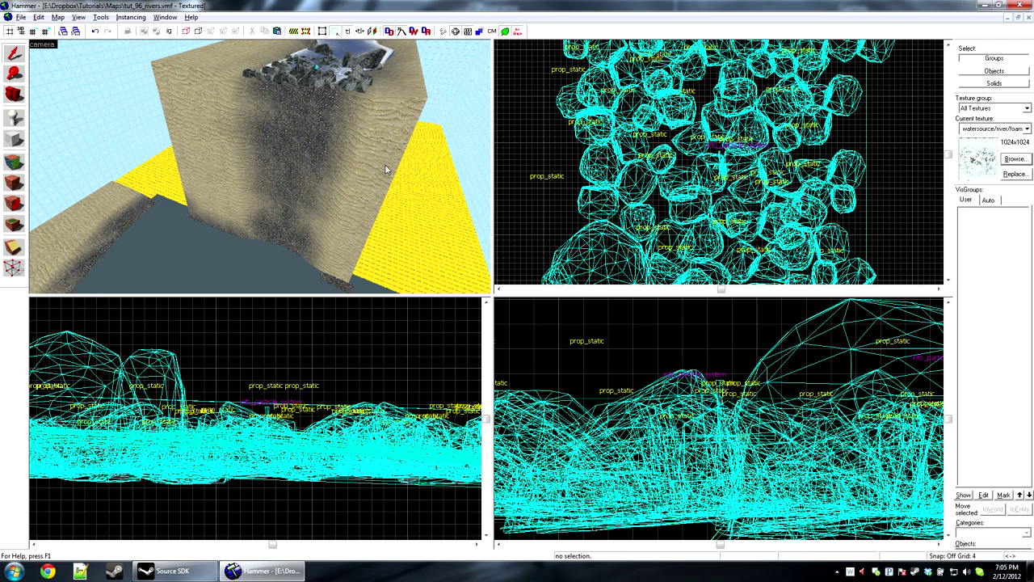
pyautogui.moveTo(1033, 86); pyautogui.dragTo(315, 6)
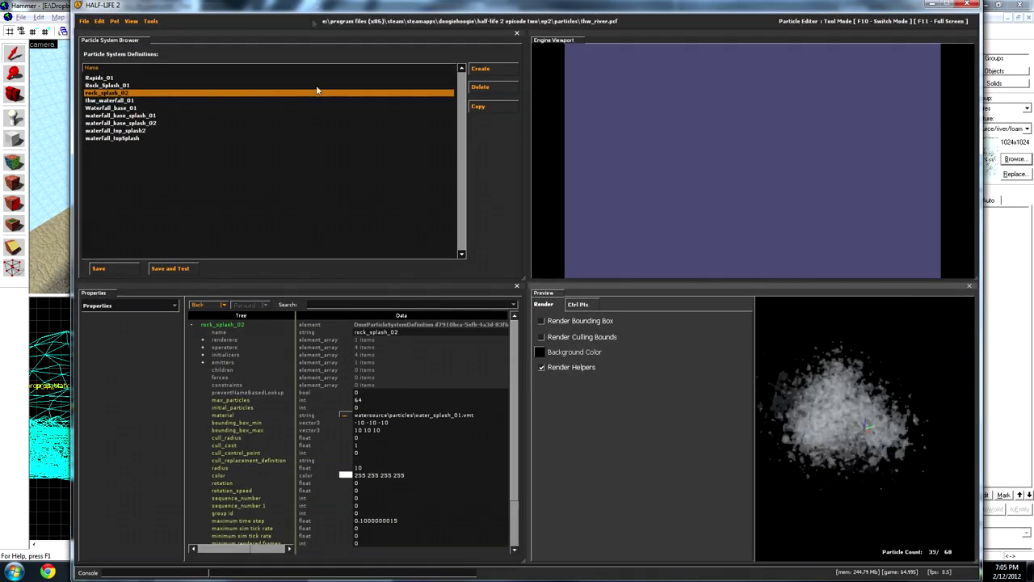
pyautogui.click(129, 100)
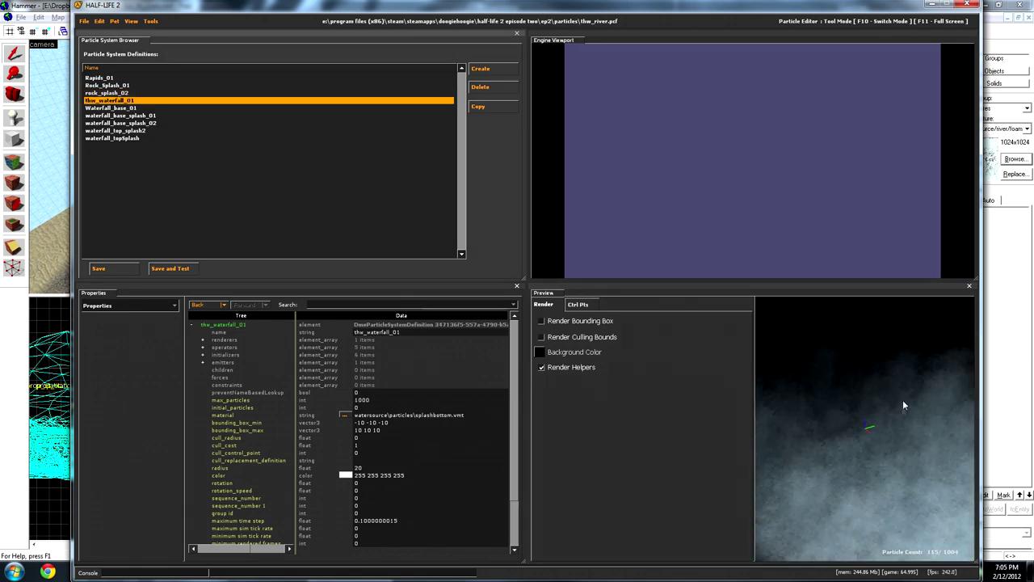
pyautogui.moveTo(902, 399); pyautogui.dragTo(903, 485, button='right')
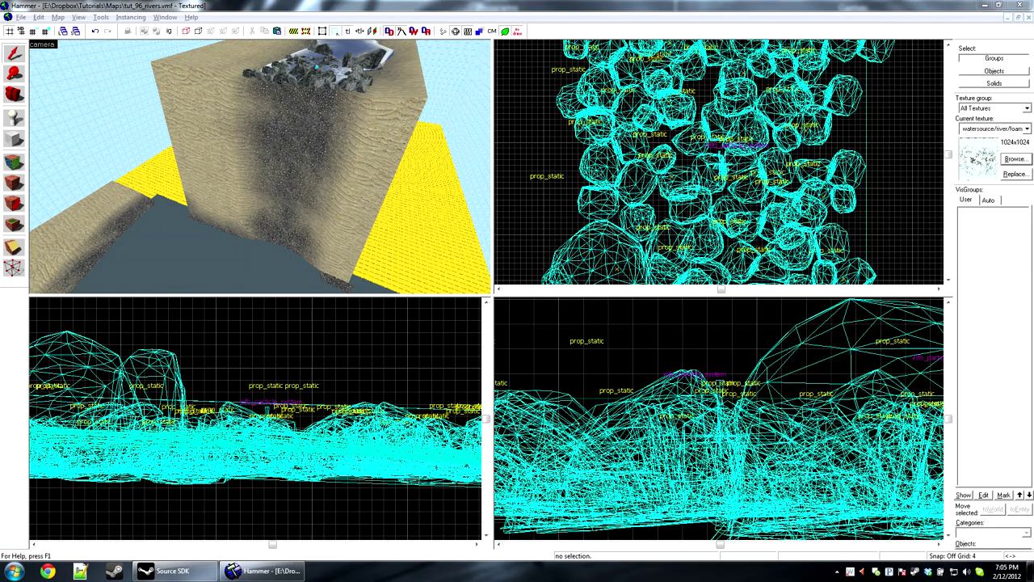
# Copy the rapids_01 particle system to the river's end, placing it just beyond and below the rocks at the cliff edge
pyautogui.click(319, 71)
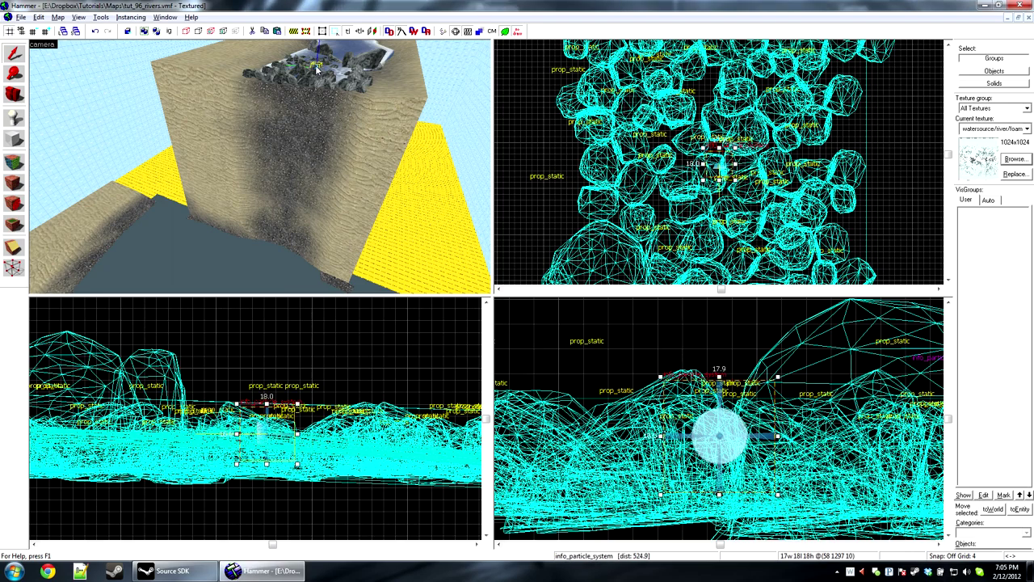
pyautogui.hotkey('ctrl', 'e')
pyautogui.scroll(-7, 721, 161)
pyautogui.moveTo(720, 163); pyautogui.dragTo(670, 191)
pyautogui.scroll(8, 738, 63)
pyautogui.hotkey('ctrl', 'e')
pyautogui.scroll(-5, 303, 386)
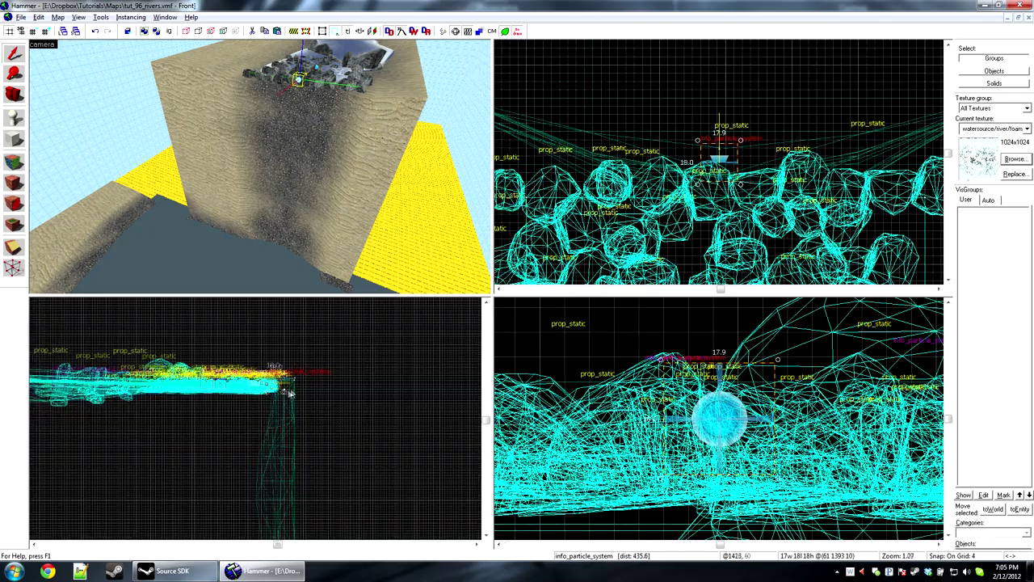
pyautogui.scroll(3, 290, 389)
pyautogui.moveTo(251, 370); pyautogui.dragTo(274, 407)
pyautogui.scroll(4, 274, 407)
# Examine the copied particle system's position and facing against the cliff edge from several angles
pyautogui.press('z')
pyautogui.press('w')
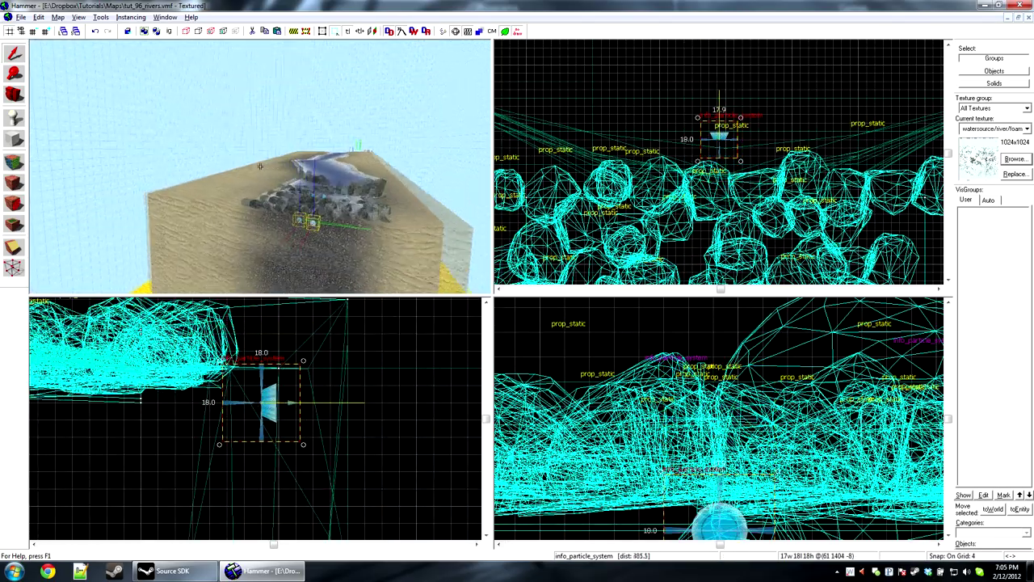
pyautogui.press('a')
pyautogui.press('w')
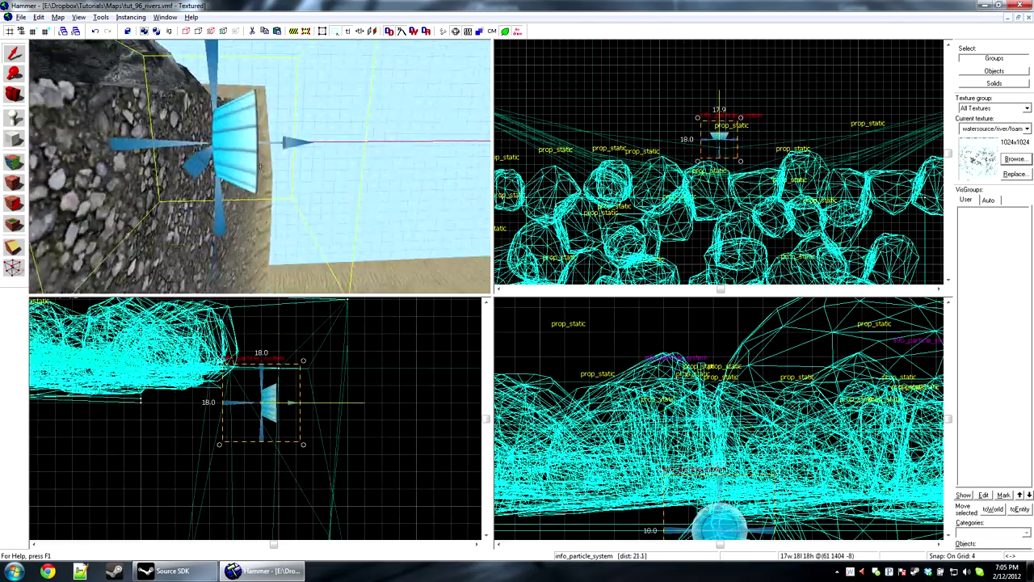
pyautogui.press('s')
pyautogui.press('z')
pyautogui.hotkey('ctrl', 'e')
pyautogui.press('w')
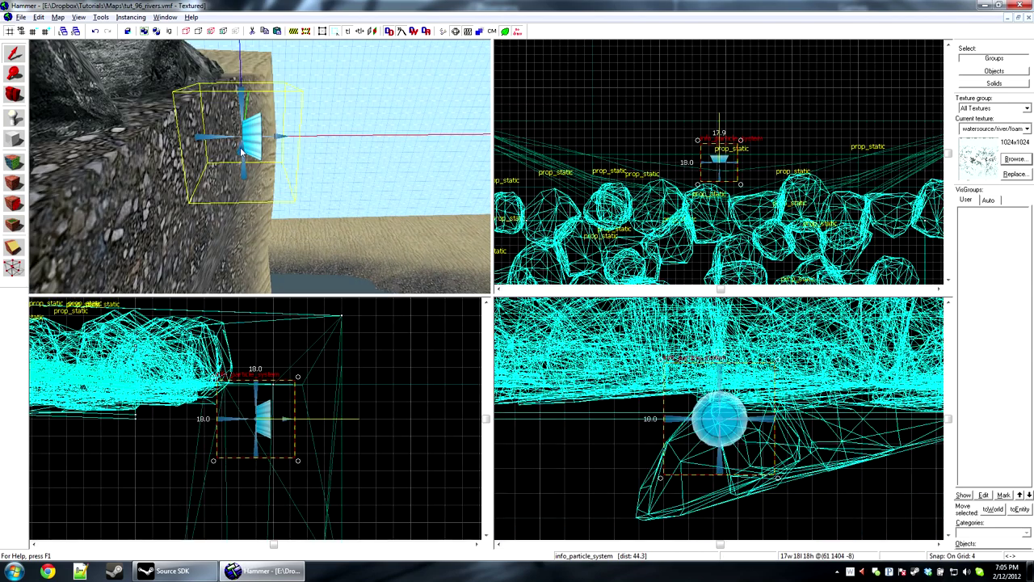
pyautogui.press('z')
pyautogui.press('w')
pyautogui.press('s')
pyautogui.press('z')
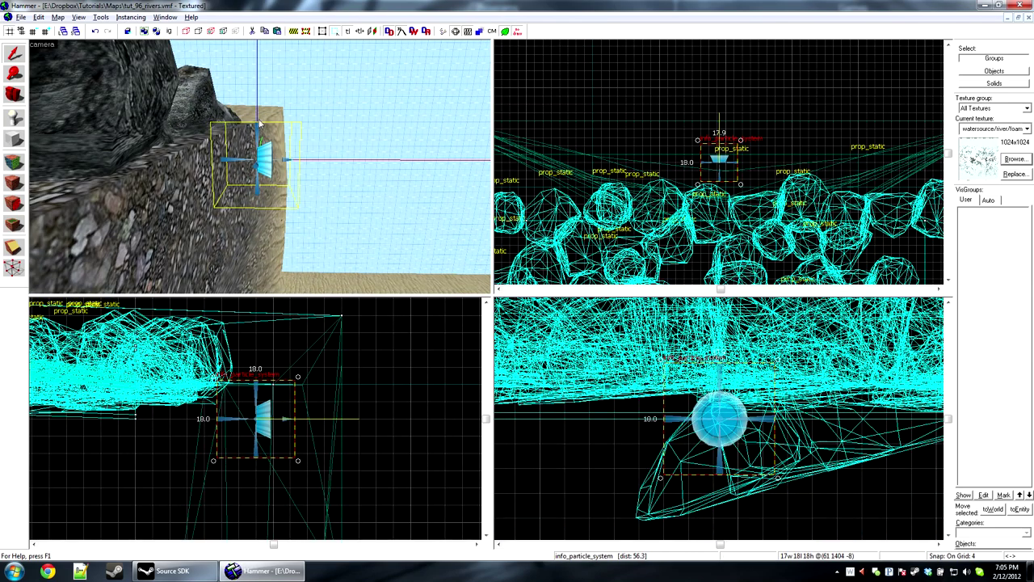
# Set the Particle System Name of the copy at the cliff edge to thw_waterfall_01 and apply it
pyautogui.doubleClick(249, 394)
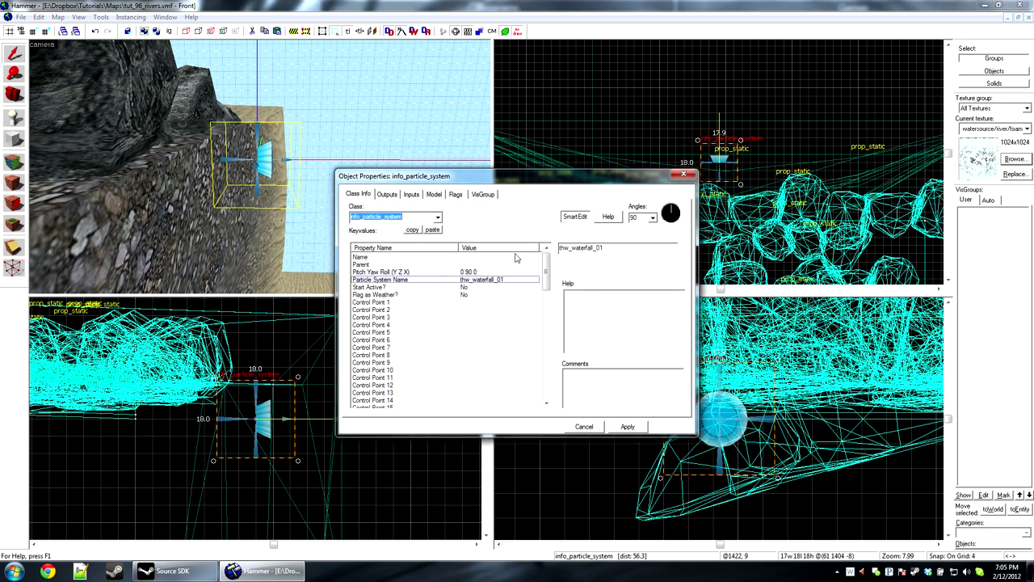
pyautogui.click(635, 429)
pyautogui.click(576, 427)
# Switch to the Particle Editor and preview the waterfall_topSplash system from several angles
pyautogui.hotkey('alt', 'Tab')
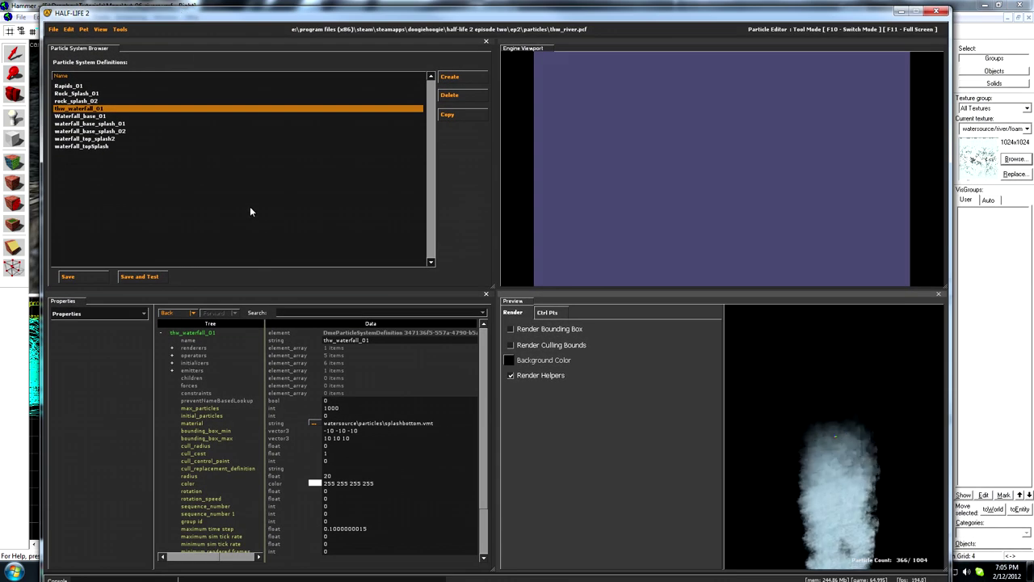
pyautogui.click(85, 146)
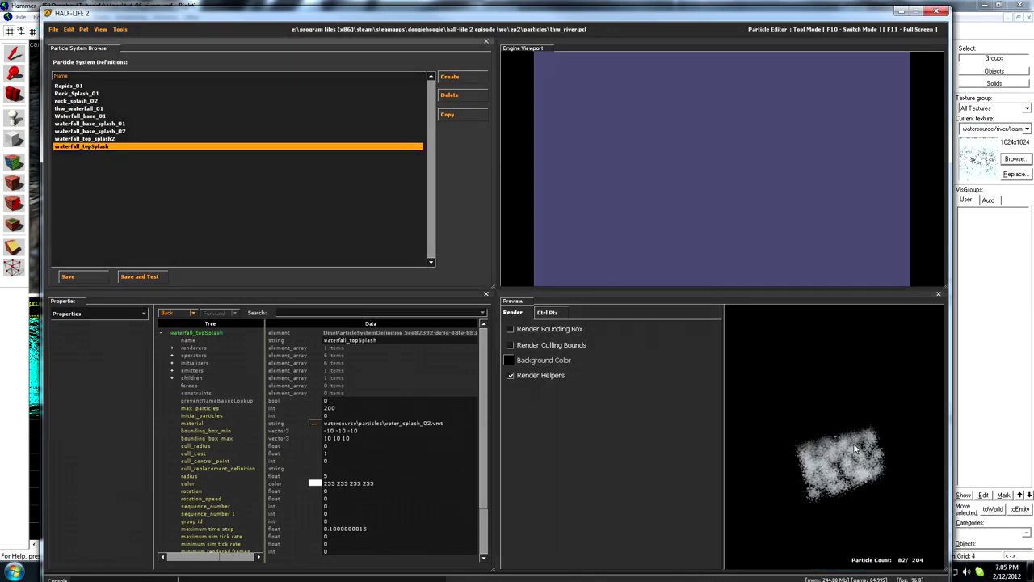
pyautogui.moveTo(855, 448); pyautogui.dragTo(818, 462)
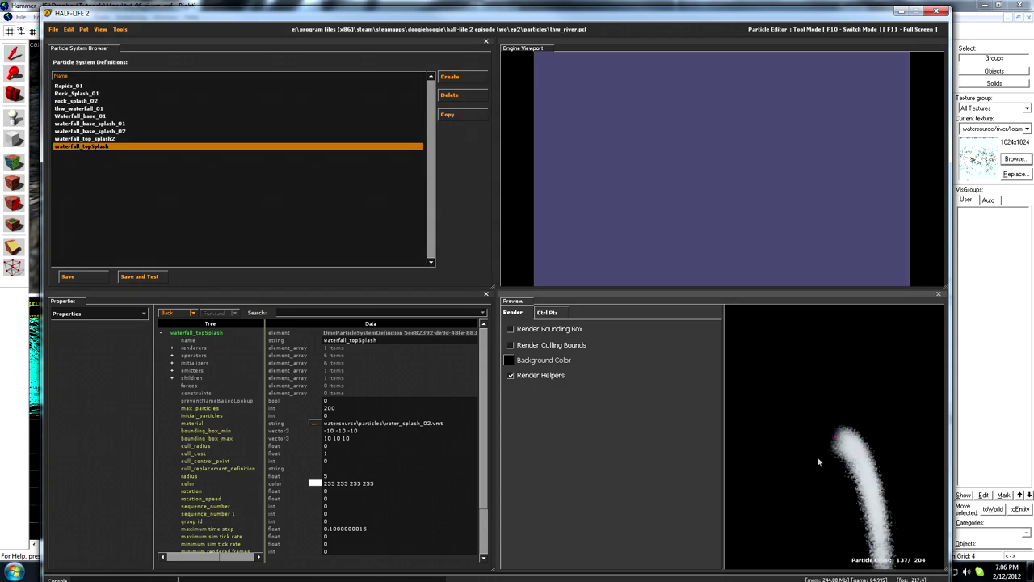
pyautogui.moveTo(818, 462); pyautogui.dragTo(820, 484, button='right')
pyautogui.moveTo(820, 483); pyautogui.dragTo(852, 474)
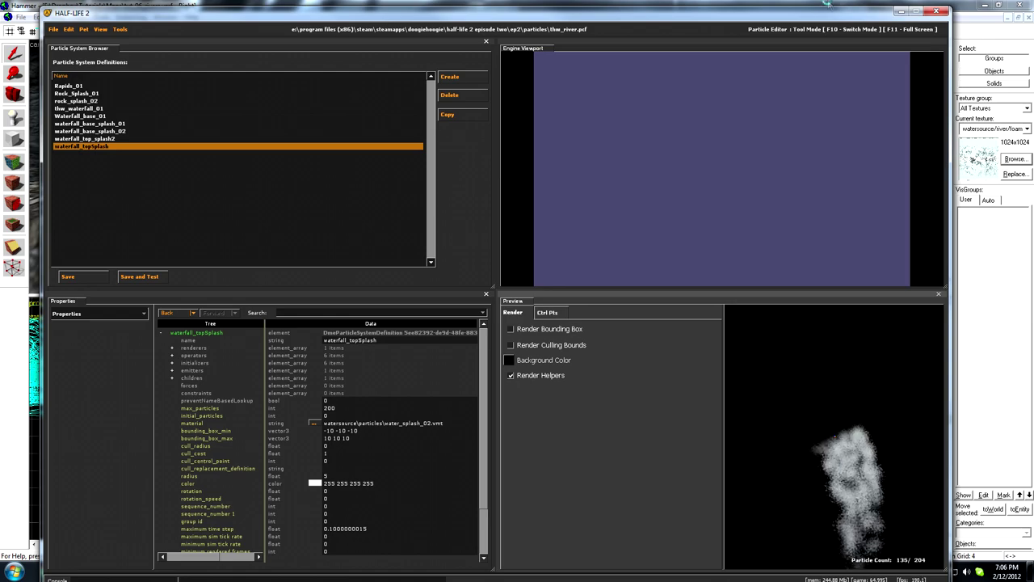
# Copy the thw_waterfall_01 particle system up into the rocks at the cliff edge and set its Particle System Name to waterfall_topsplash
pyautogui.moveTo(859, 13); pyautogui.dragTo(1033, 13)
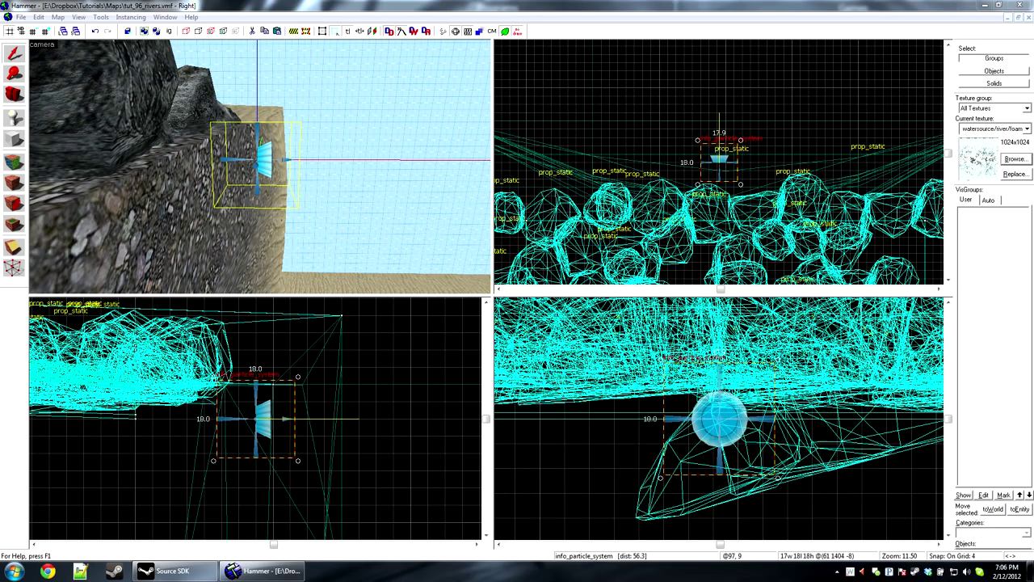
pyautogui.moveTo(252, 418); pyautogui.dragTo(167, 356)
pyautogui.press('z')
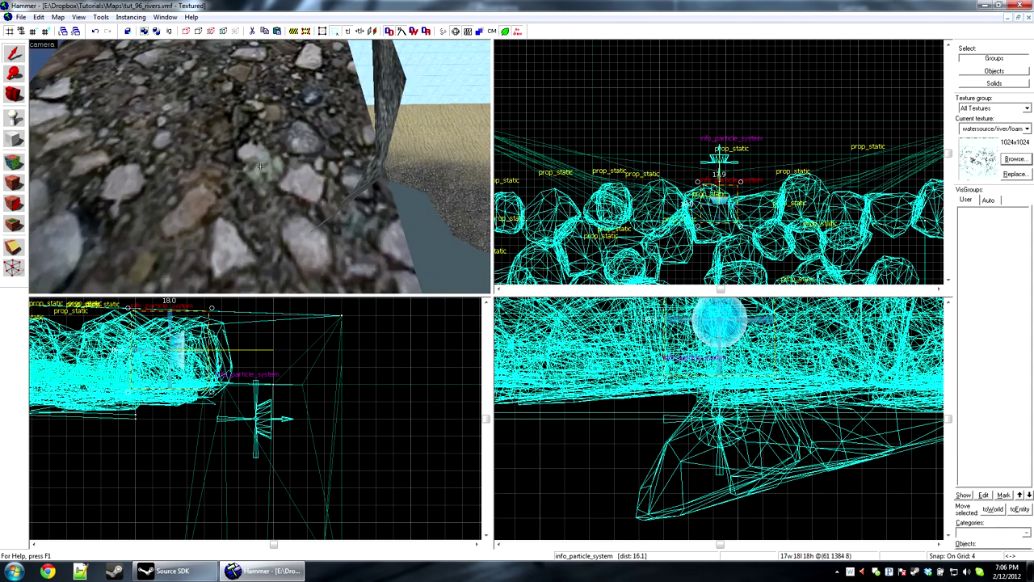
pyautogui.press('s')
pyautogui.hotkey('alt', 'Return')
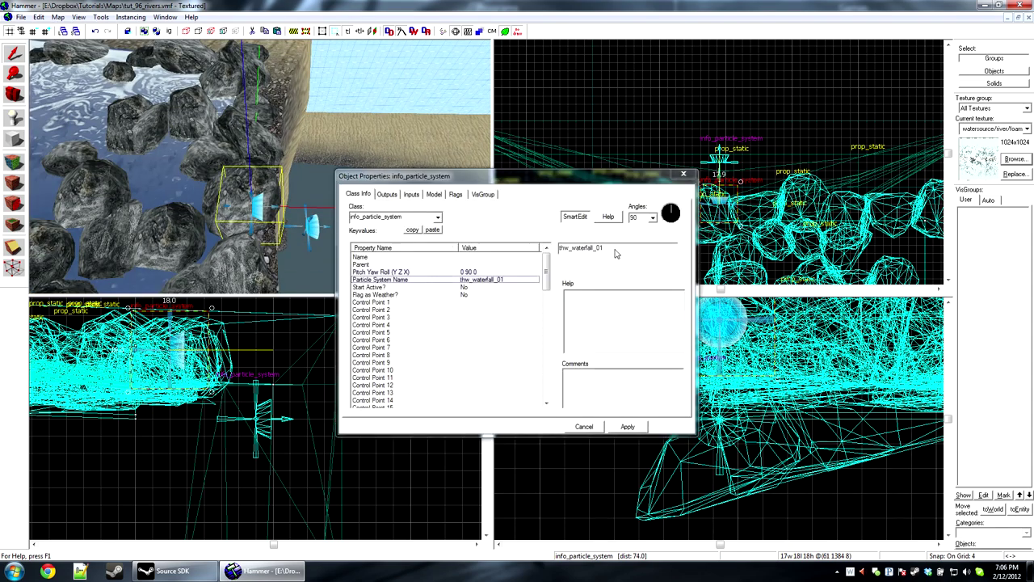
pyautogui.click(614, 253)
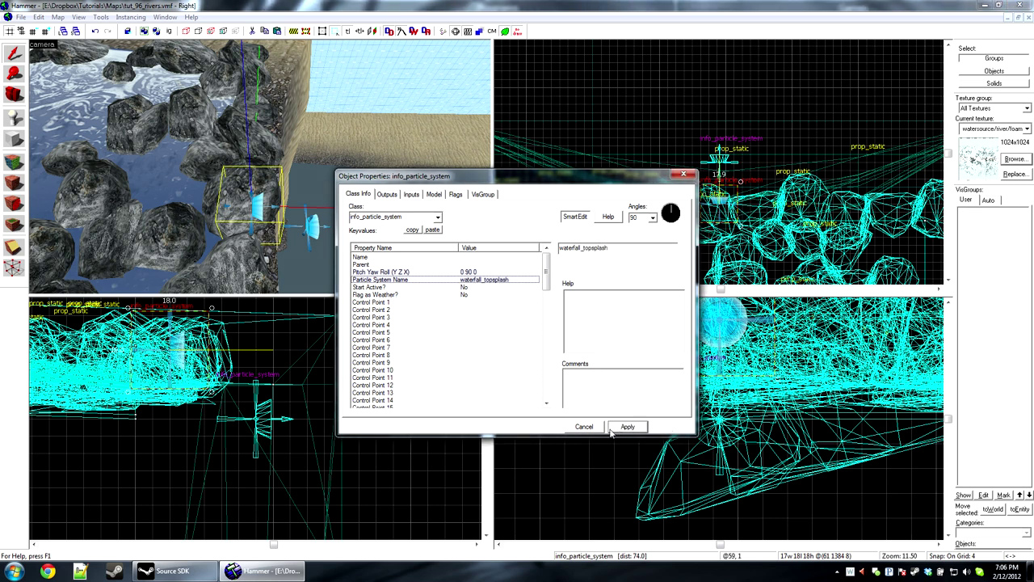
# Enable Start Active for the waterfall and rapids_01 particle systems, and lower the rapids_01 system slightly
pyautogui.keyDown('ctrl'); pyautogui.click(312, 223); pyautogui.keyUp('ctrl')
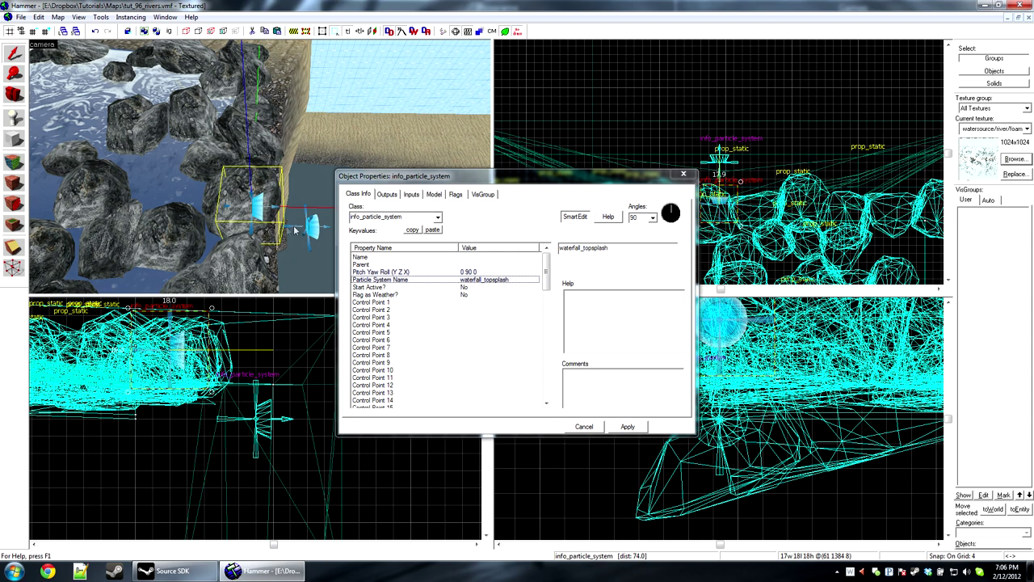
pyautogui.click(490, 294)
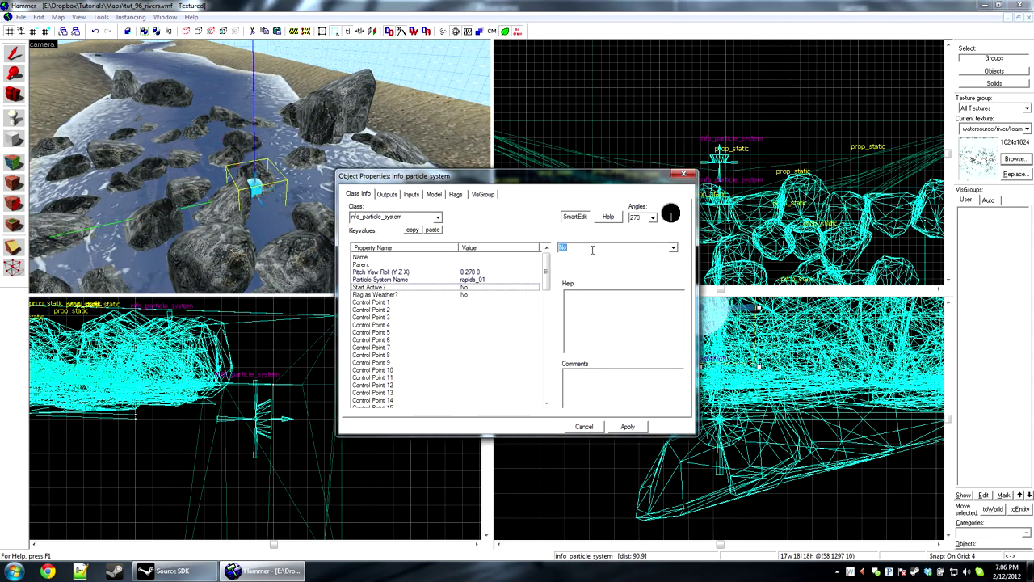
pyautogui.scroll(-1, 593, 250)
pyautogui.click(630, 427)
pyautogui.click(589, 427)
pyautogui.hotkey('ctrl', 'e')
pyautogui.moveTo(277, 416); pyautogui.dragTo(263, 422)
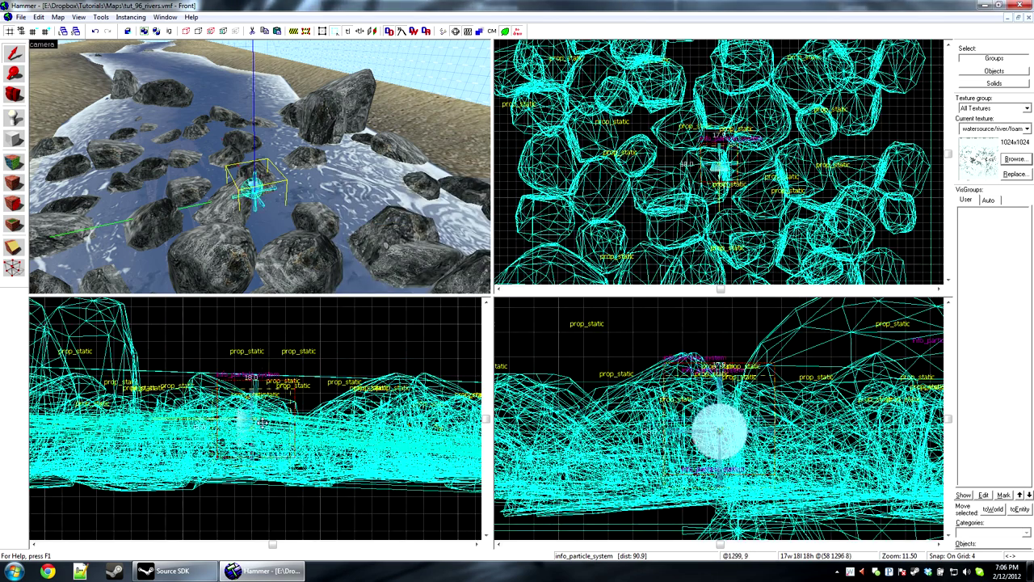
# Select the three particle systems around the upstream river rocks together and enable Start Active for them
pyautogui.press('z')
pyautogui.press('w')
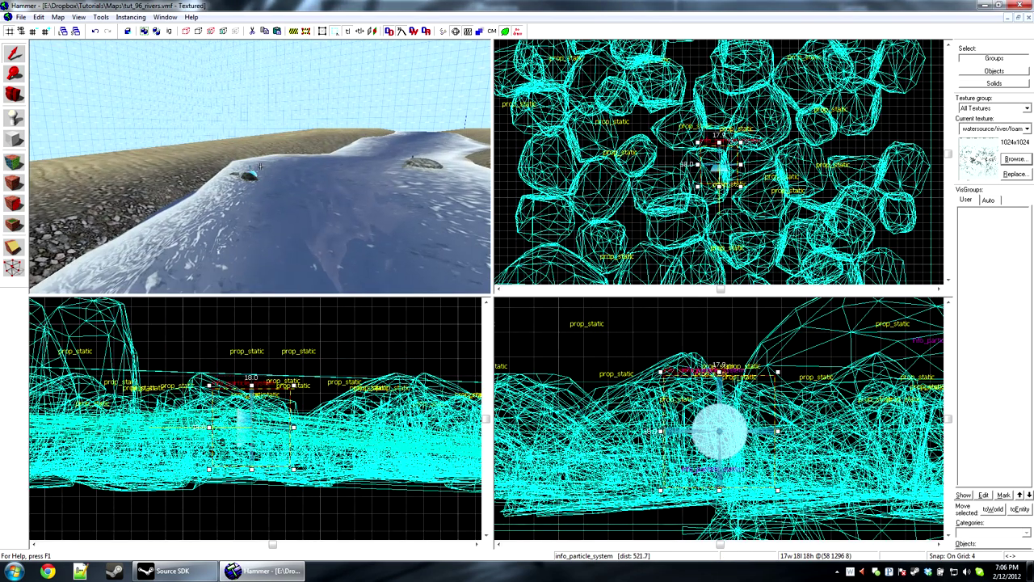
pyautogui.click(253, 175)
pyautogui.press('z')
pyautogui.press('w')
pyautogui.press('z')
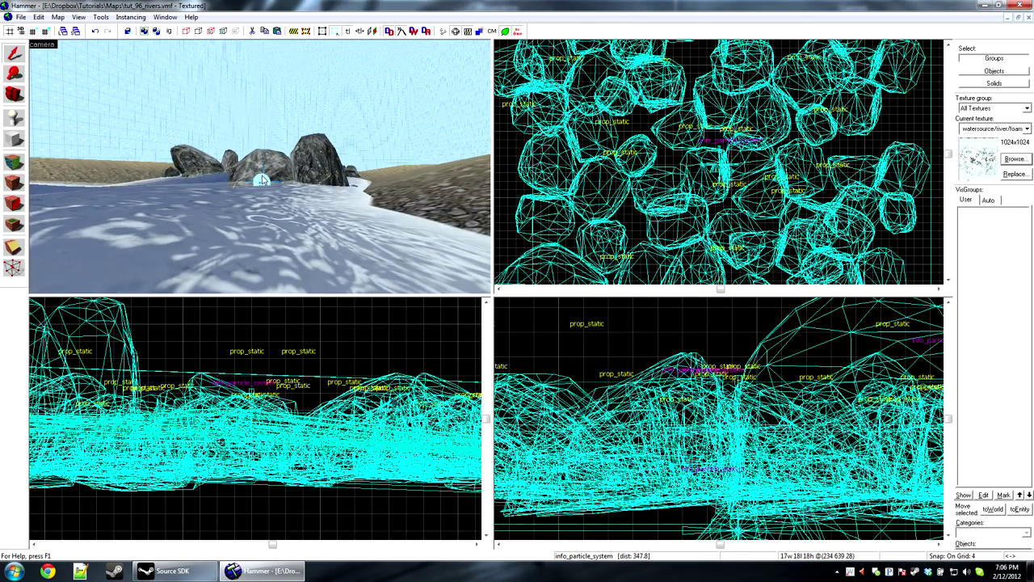
pyautogui.keyDown('ctrl'); pyautogui.click(261, 170); pyautogui.keyUp('ctrl')
pyautogui.press('z')
pyautogui.press('w')
pyautogui.press('z')
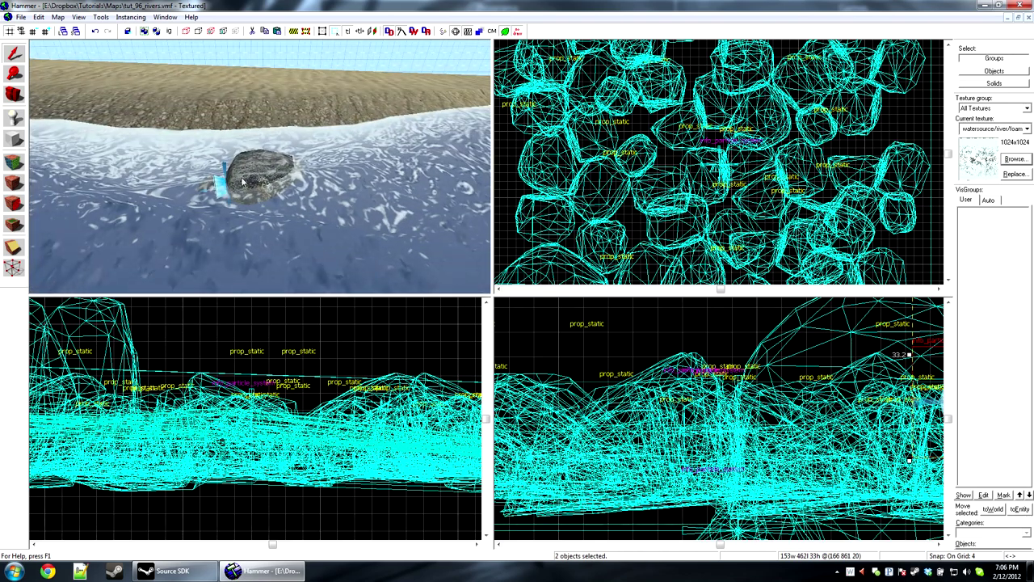
pyautogui.hotkey('alt', 'Return')
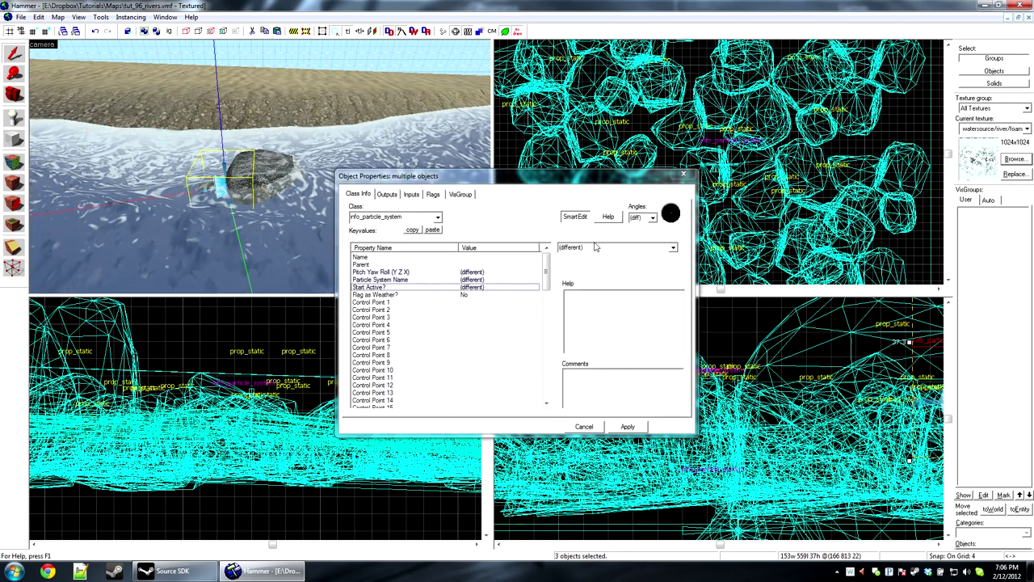
pyautogui.click(596, 247)
pyautogui.scroll(-2, 597, 247)
pyautogui.click(628, 426)
# Return to the base of the waterfall cliff and preview the Waterfall_base_01 system in the Particle Editor
pyautogui.press('z')
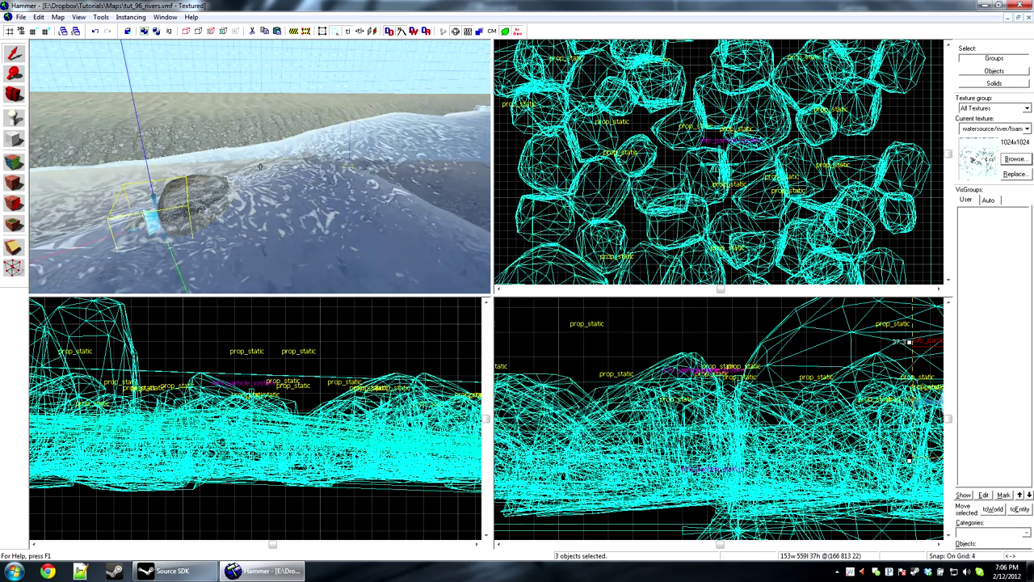
pyautogui.press('s')
pyautogui.press('z')
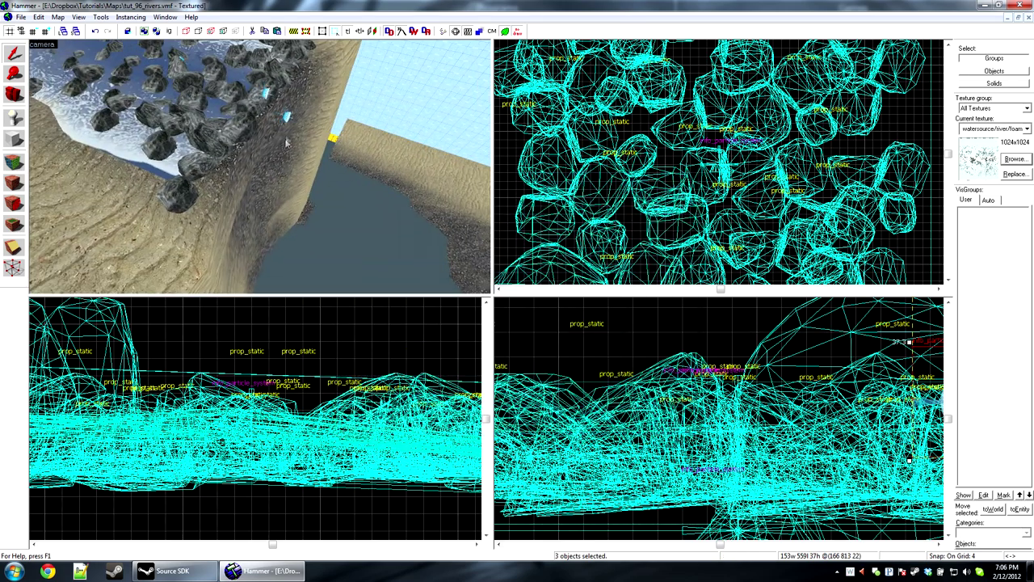
pyautogui.click(303, 269)
pyautogui.moveTo(1033, 55); pyautogui.dragTo(209, 29)
pyautogui.click(118, 134)
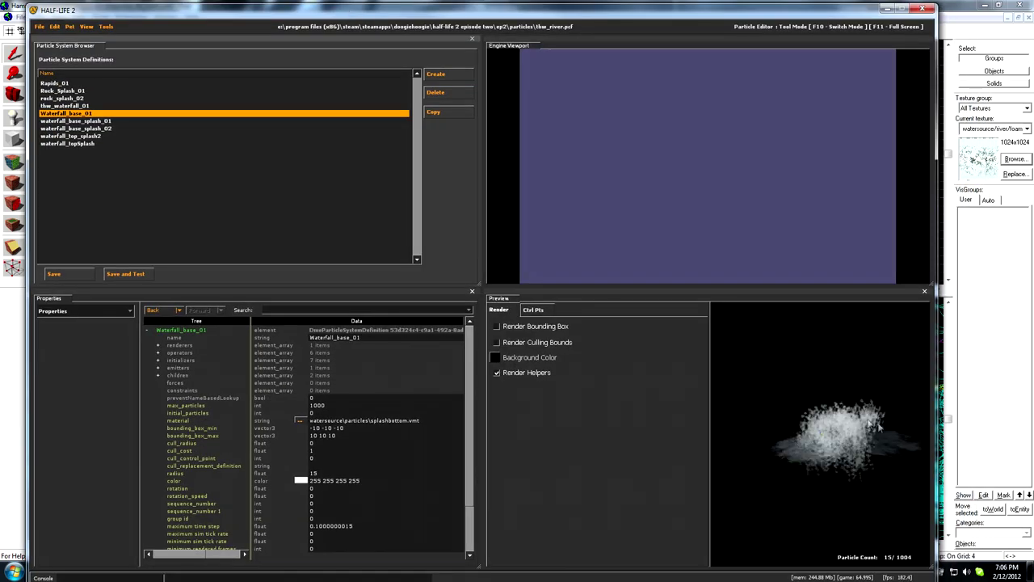
# Examine the Waterfall_base_01 splash effect up close in the particle preview
pyautogui.moveTo(879, 426); pyautogui.dragTo(808, 449)
pyautogui.moveTo(808, 450); pyautogui.dragTo(797, 482, button='right')
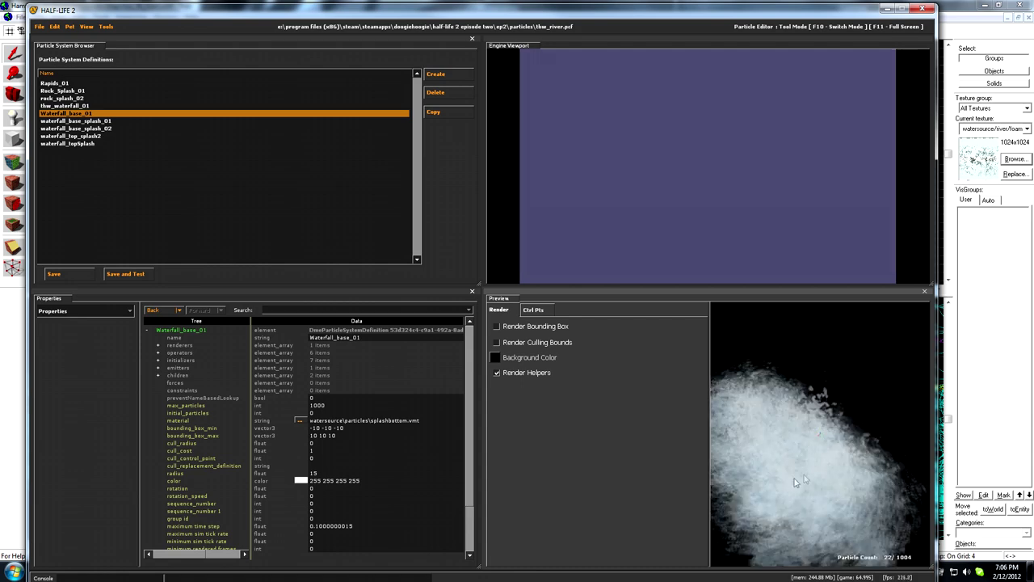
pyautogui.moveTo(795, 482)
pyautogui.mouseDown()
pyautogui.moveTo(791, 508)
pyautogui.moveTo(809, 475)
pyautogui.mouseUp()
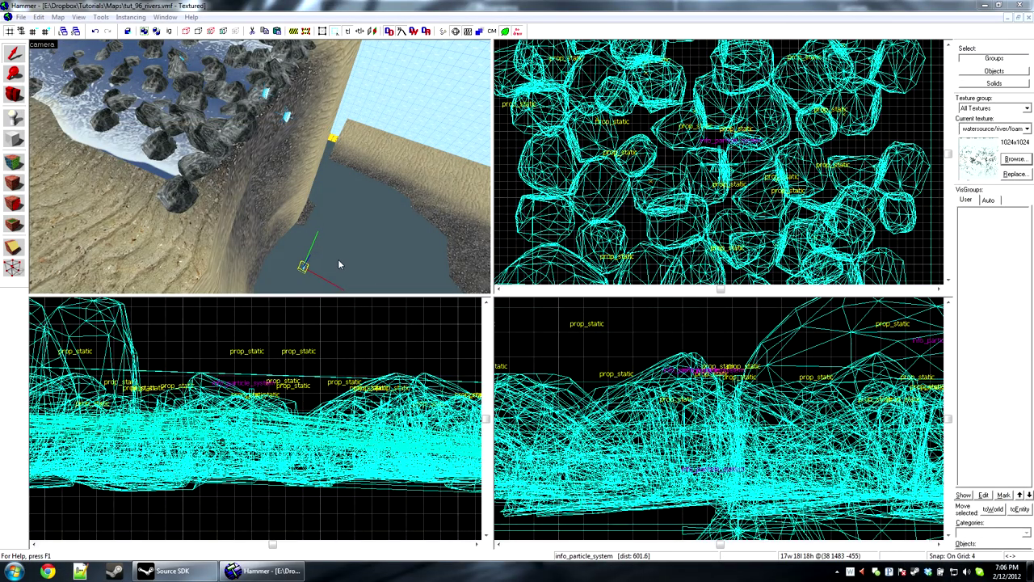
# Switch back to Hammer and apply waterfall_base_01 as the Particle System Name of the info_particle_system below the cliff
pyautogui.click(196, 6)
pyautogui.press('z')
pyautogui.press('w')
pyautogui.press('w')
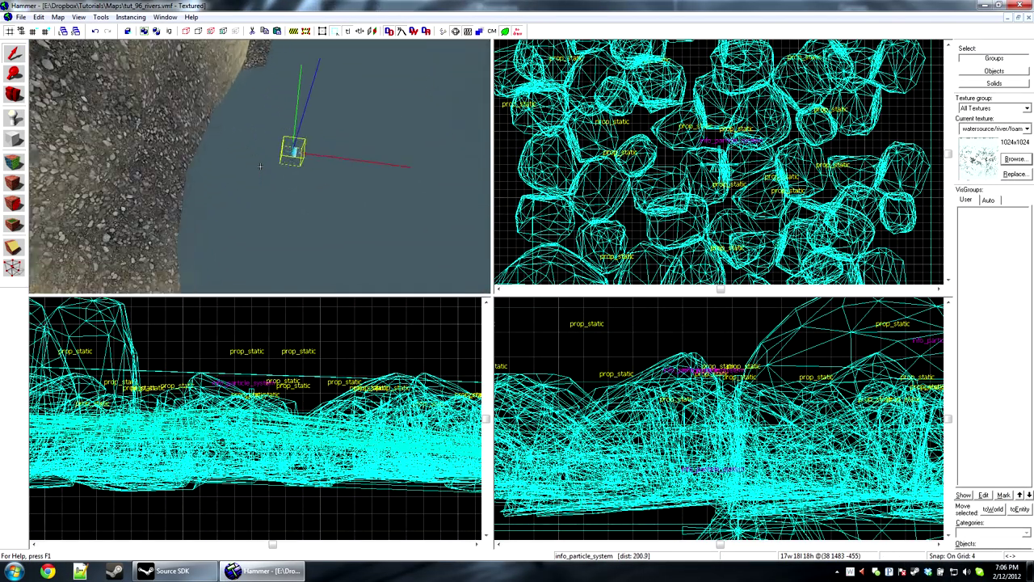
pyautogui.press('z')
pyautogui.doubleClick(288, 156)
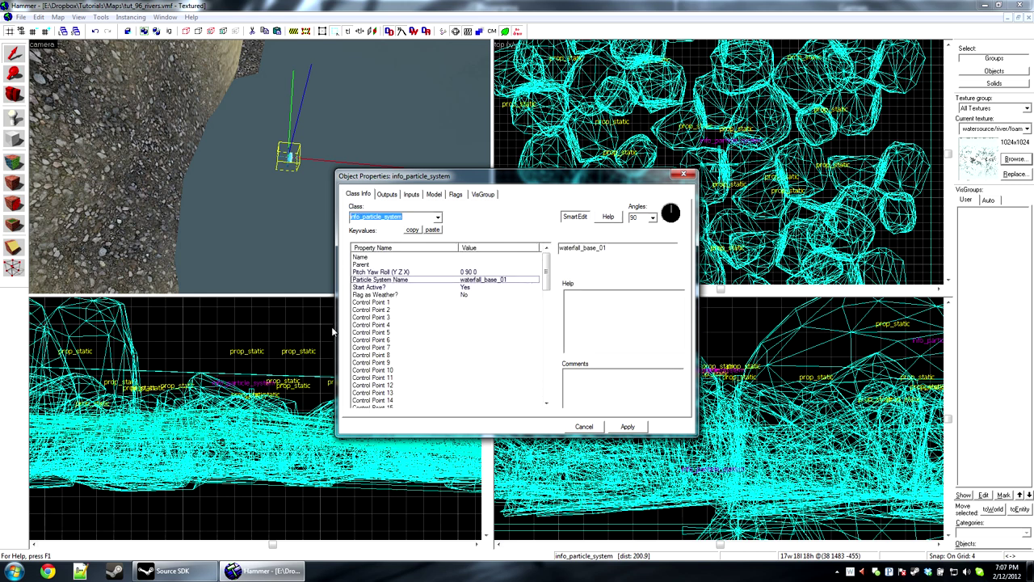
pyautogui.click(628, 427)
pyautogui.click(585, 426)
# Lower the waterfall_base_01 particle system at the cliff base slightly, to about -464 in height
pyautogui.hotkey('ctrl', 'e')
pyautogui.scroll(-3, 627, 364)
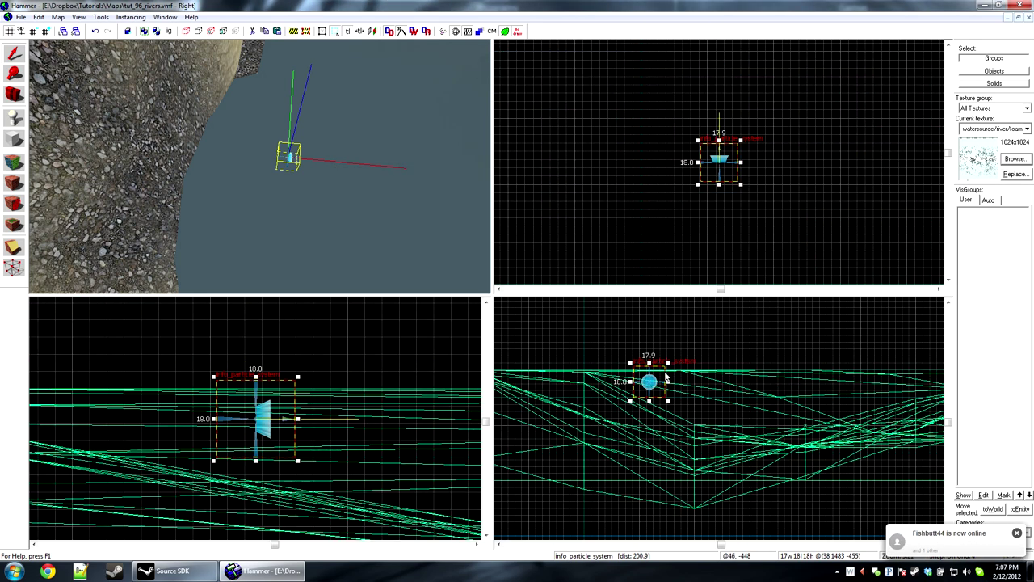
pyautogui.click(659, 390)
pyautogui.scroll(7, 659, 389)
pyautogui.click(647, 374)
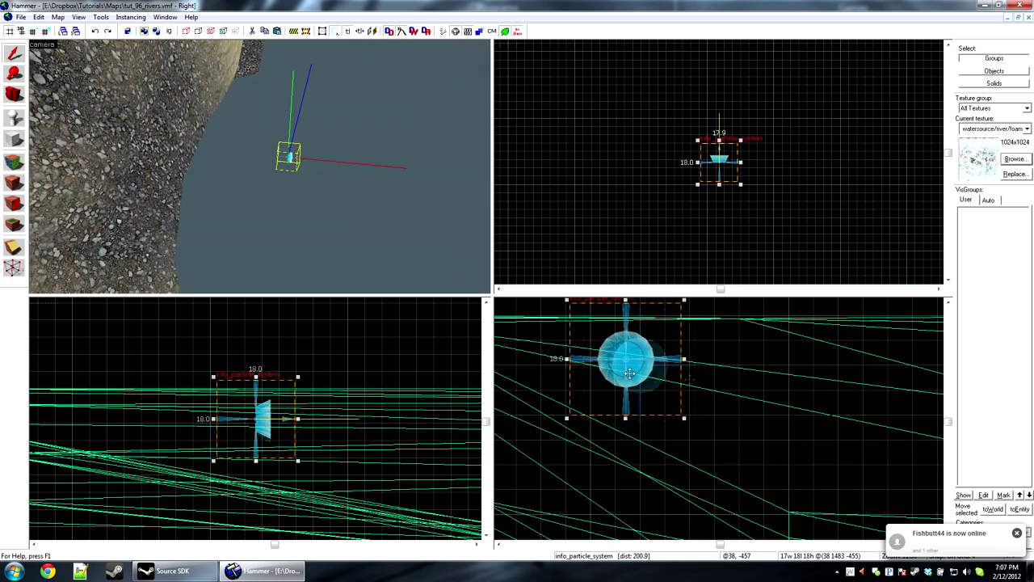
pyautogui.moveTo(646, 374); pyautogui.dragTo(808, 432)
pyautogui.scroll(-4, 777, 260)
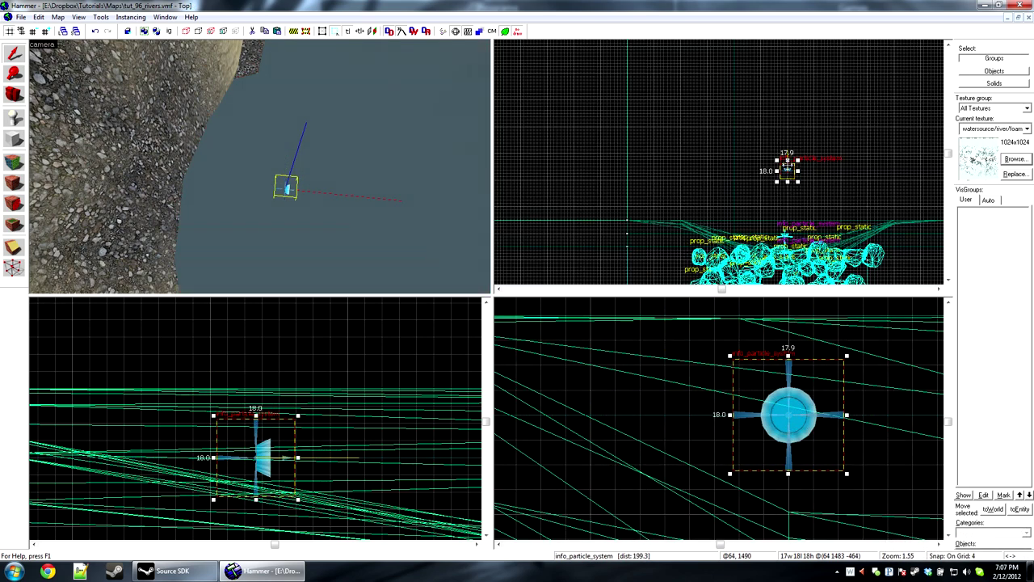
# Move the waterfall_base_01 particle system toward the cliff to about y 1424 and deselect it
pyautogui.scroll(6, 786, 223)
pyautogui.moveTo(786, 173); pyautogui.dragTo(779, 225)
pyautogui.press('z')
pyautogui.press('s')
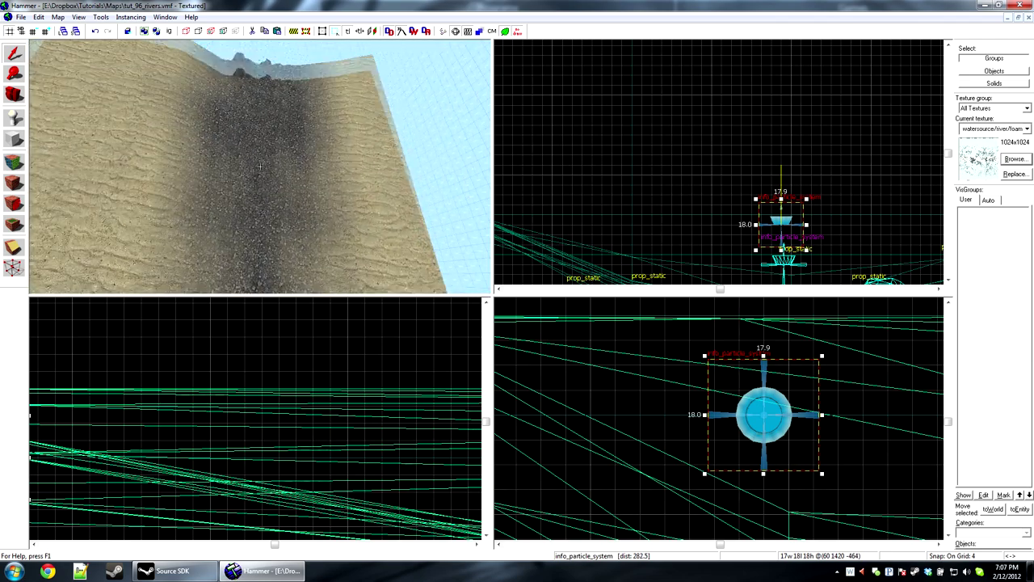
pyautogui.press('z')
pyautogui.moveTo(786, 227); pyautogui.dragTo(785, 217)
pyautogui.scroll(-2, 776, 441)
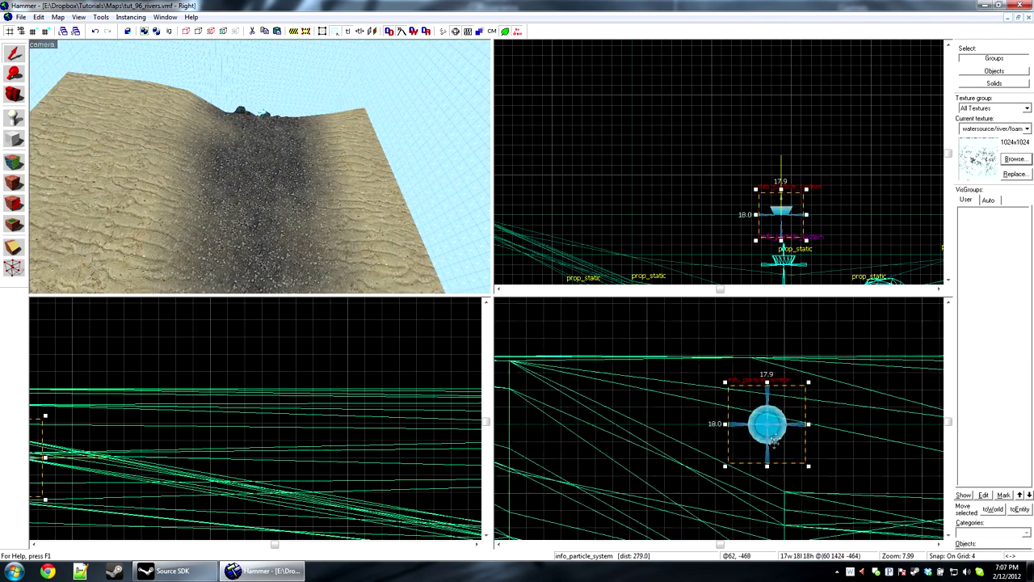
pyautogui.scroll(5, 779, 429)
pyautogui.scroll(4, 754, 421)
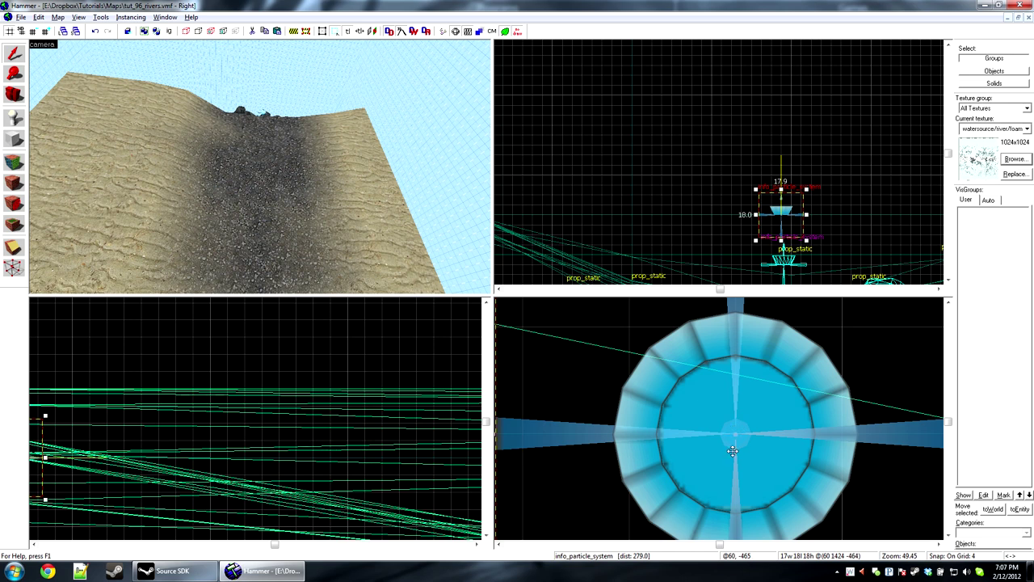
pyautogui.scroll(-3, 733, 450)
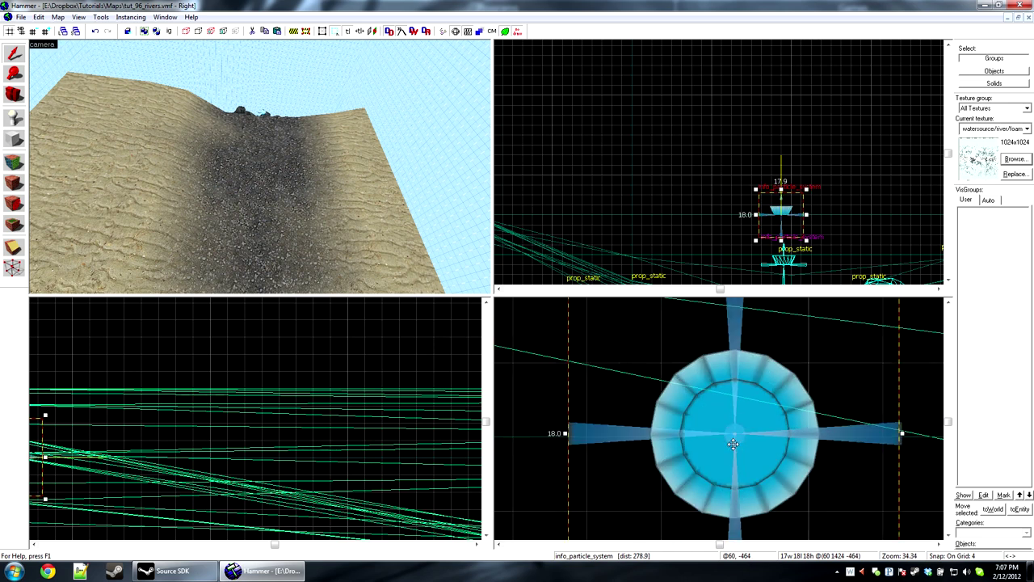
pyautogui.click(562, 405)
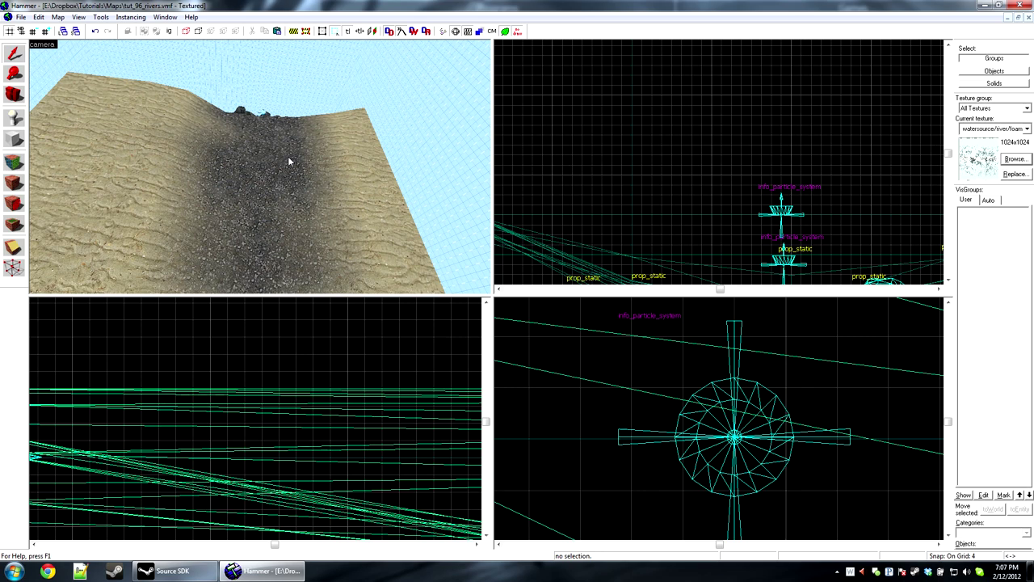
# Compile the whole river map with the HDR Full Compile configuration
pyautogui.press('z')
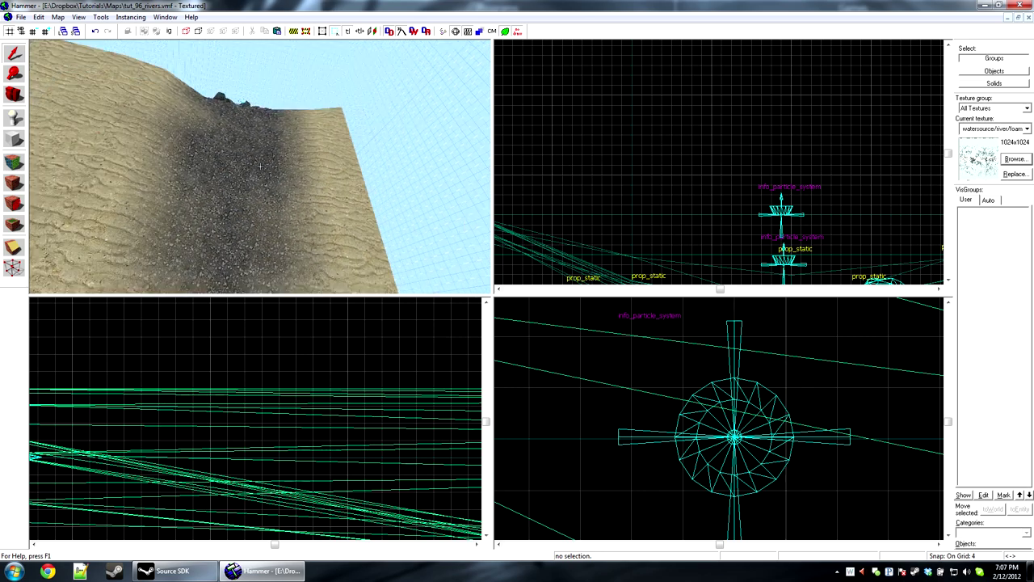
pyautogui.press('s')
pyautogui.press('z')
pyautogui.press('z')
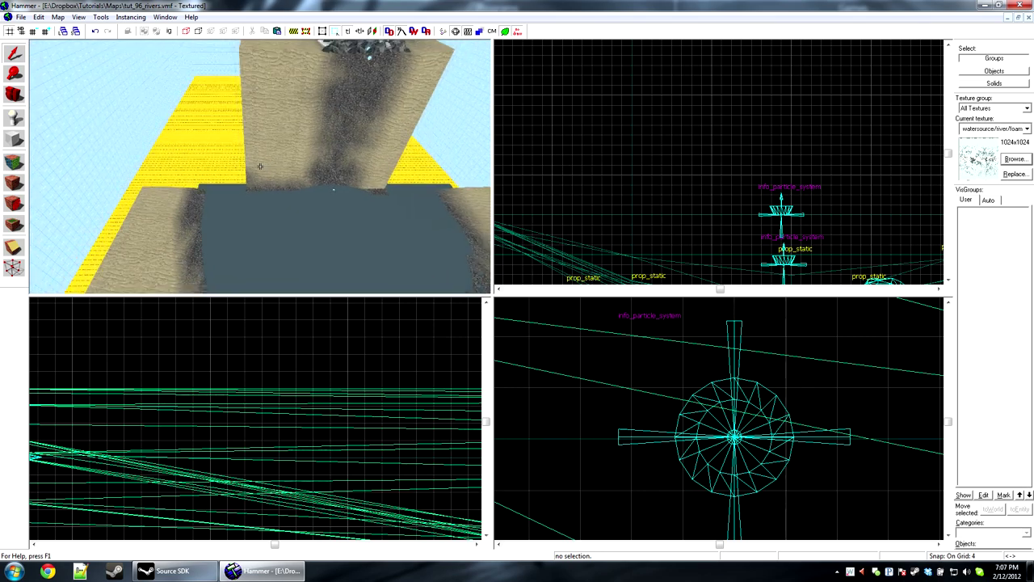
pyautogui.press('z')
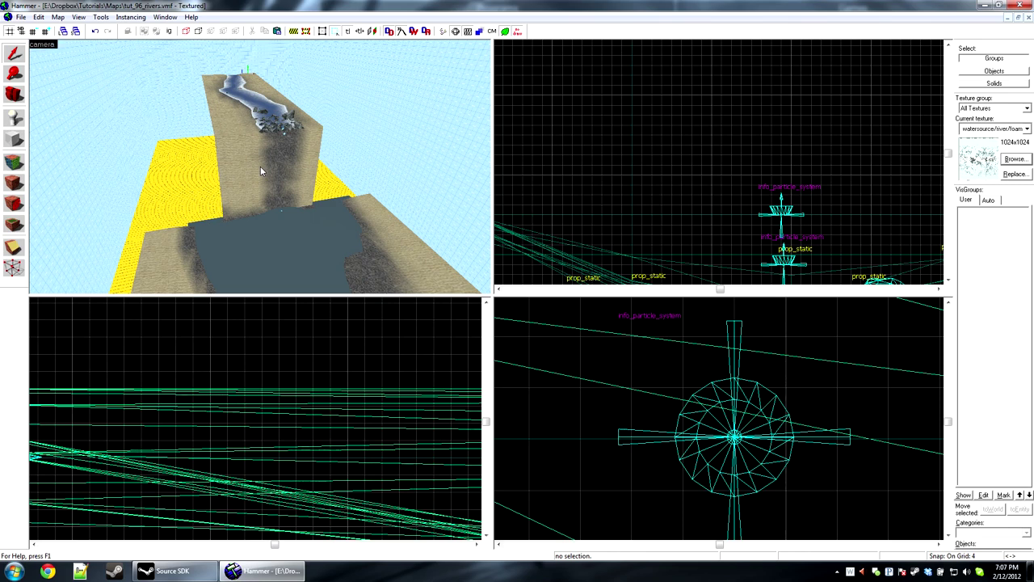
pyautogui.press('F9')
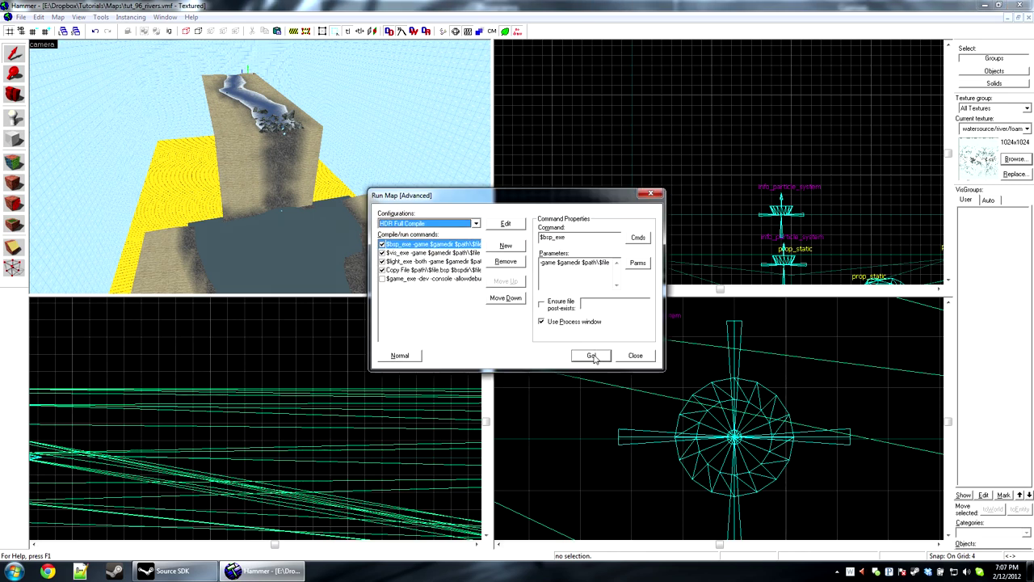
pyautogui.click(591, 357)
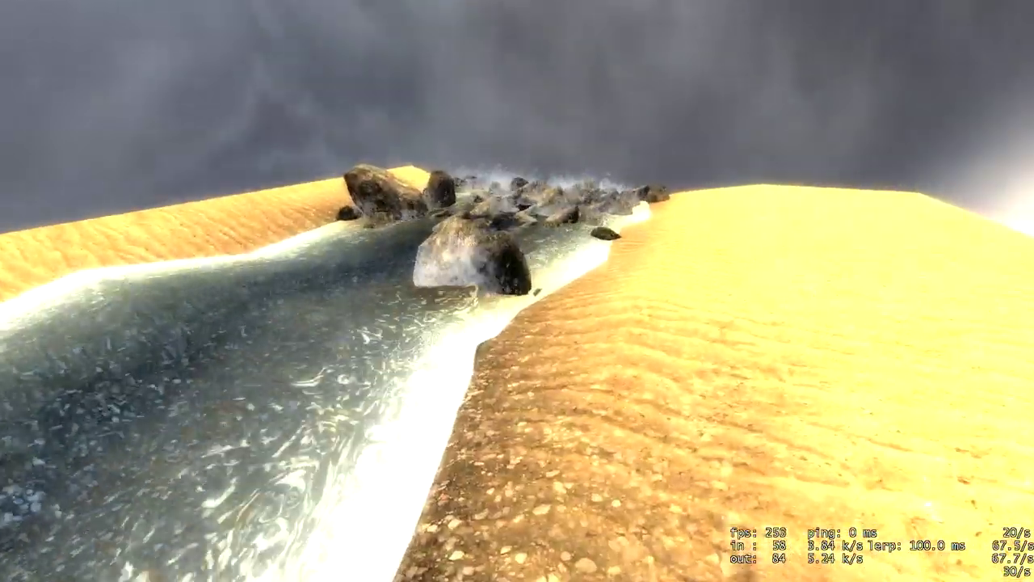
# Inspect the flowing water and the splashes around the river rocks in the running game
pyautogui.press('d')
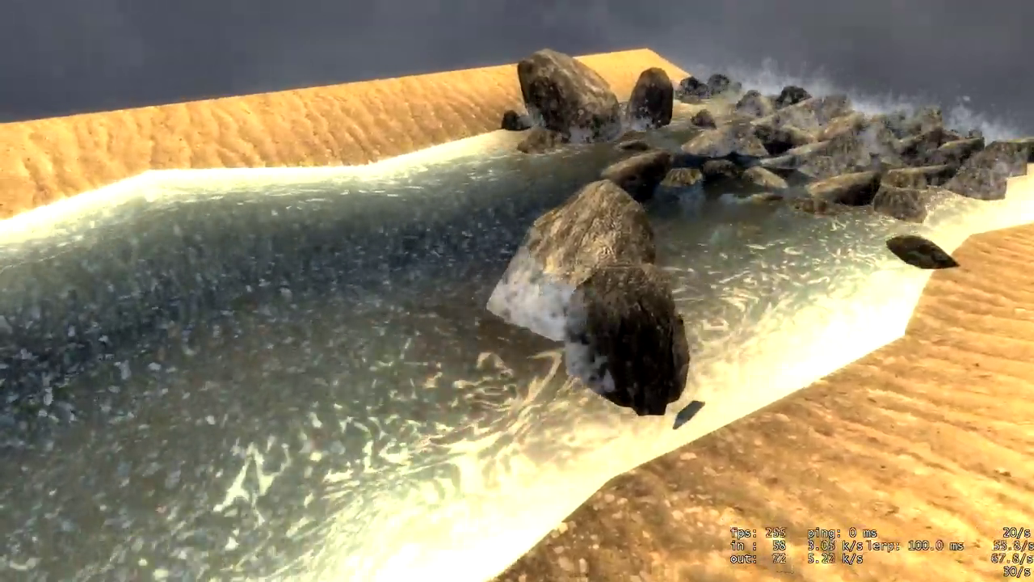
pyautogui.press('w')
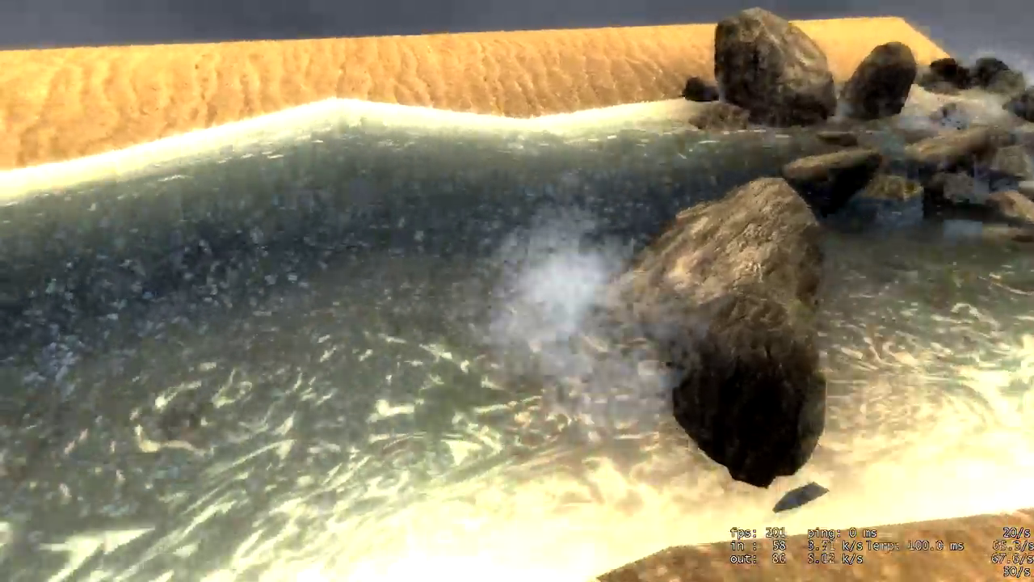
pyautogui.press('a')
pyautogui.press('d')
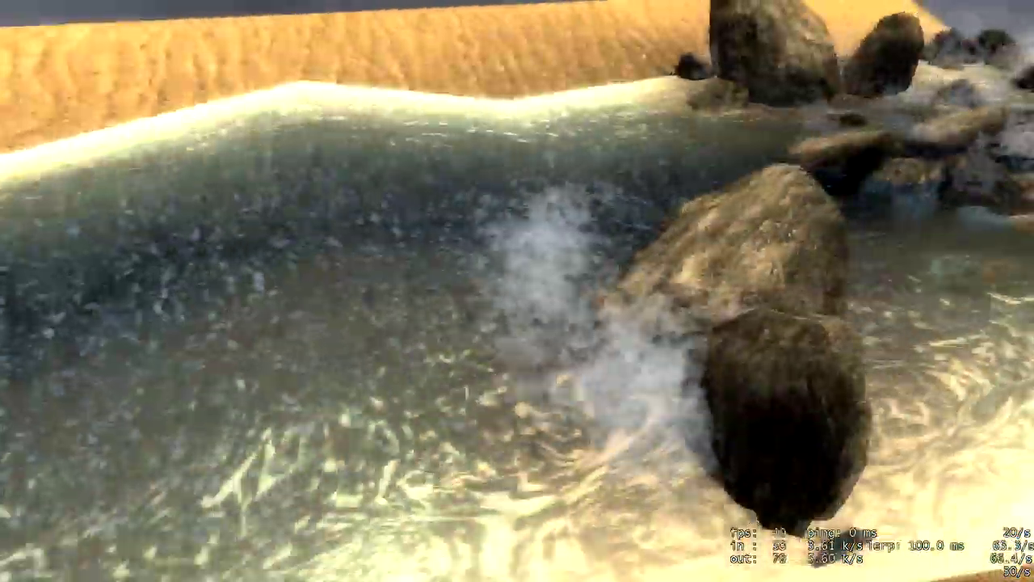
pyautogui.press('a')
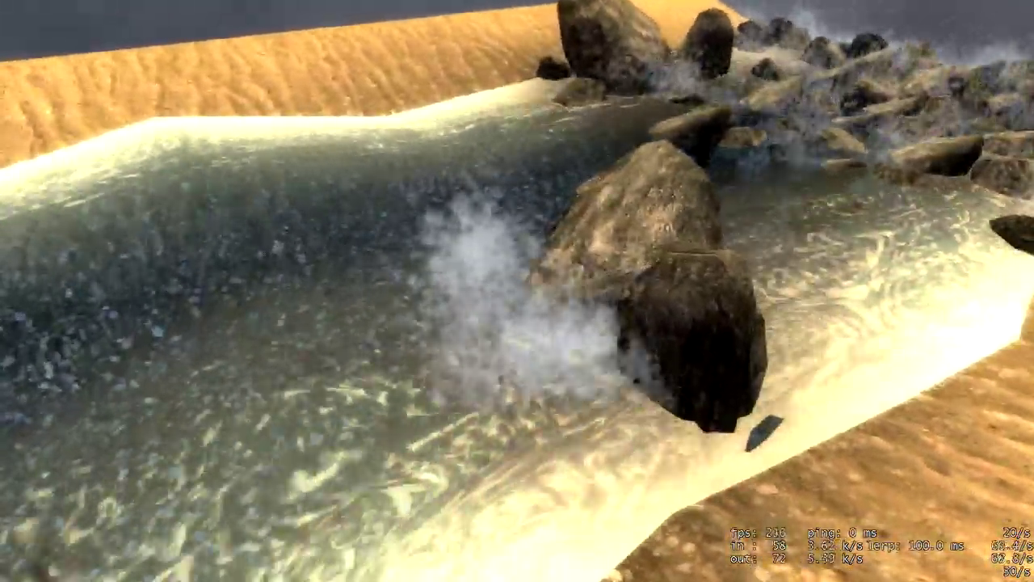
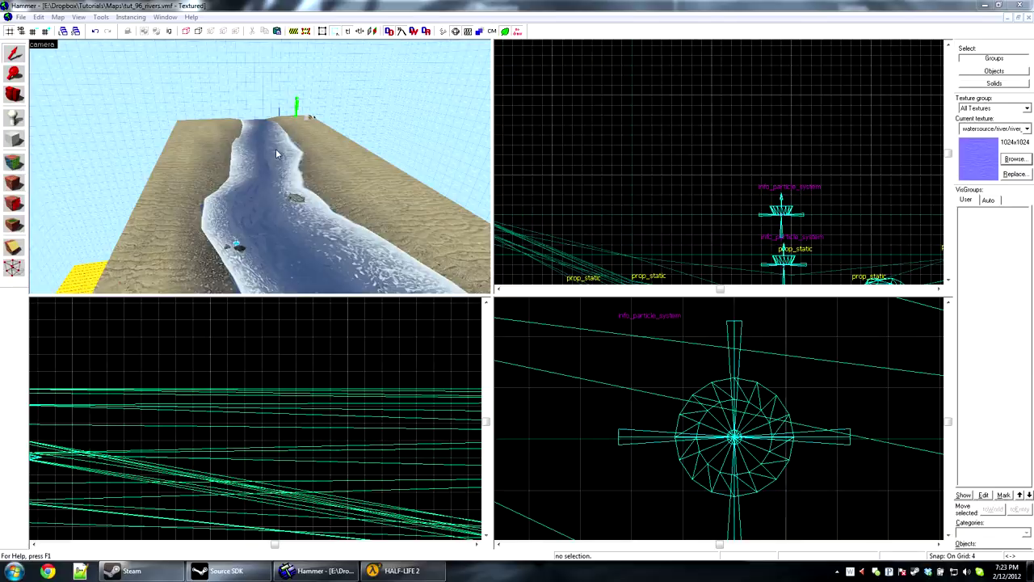
# Texture the river surface beneath the foam layer with watersource/river/river_flat_01
pyautogui.click(240, 186)
pyautogui.press('Escape')
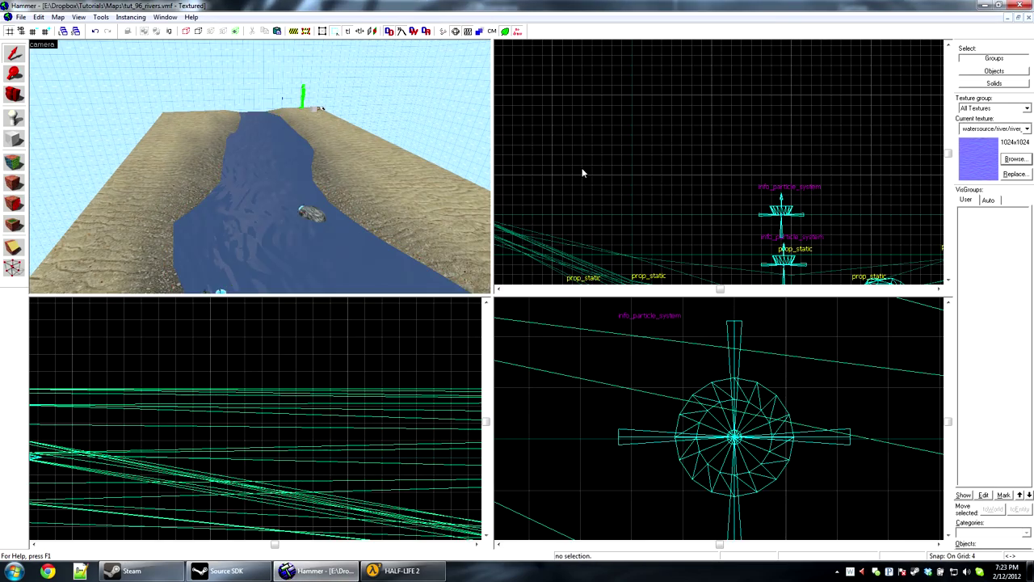
pyautogui.click(1014, 160)
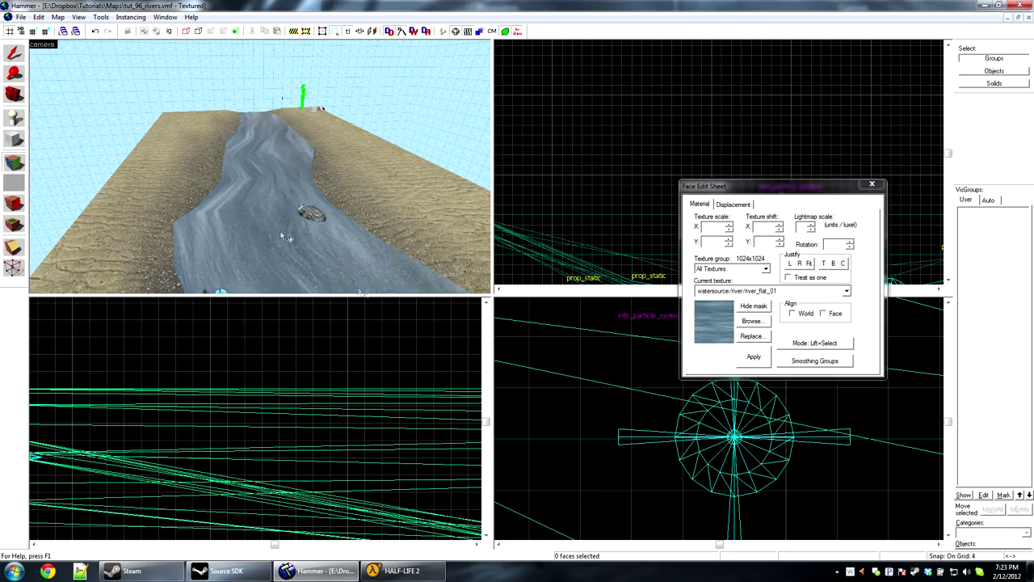
pyautogui.click(872, 184)
pyautogui.press('z')
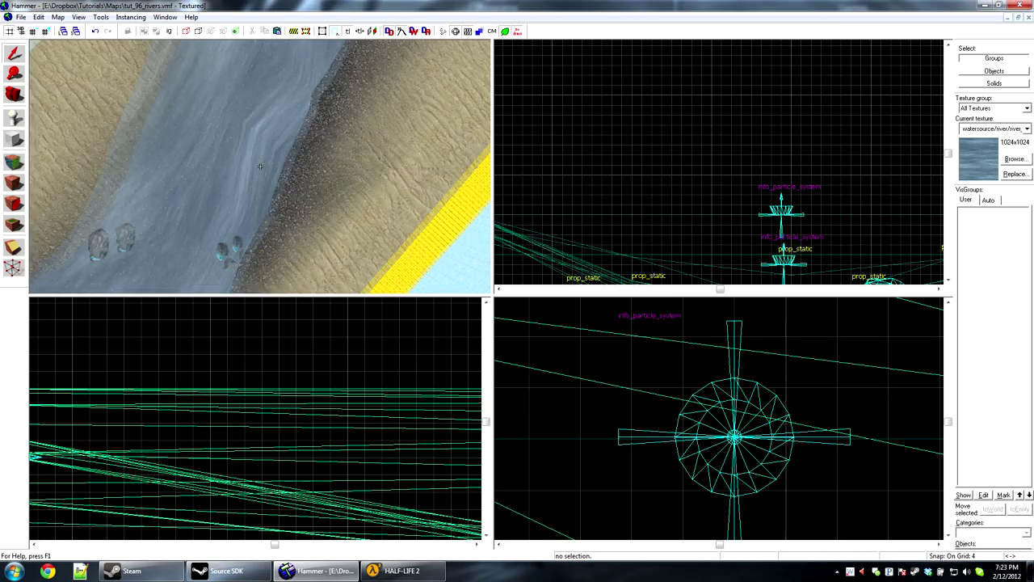
pyautogui.press('w')
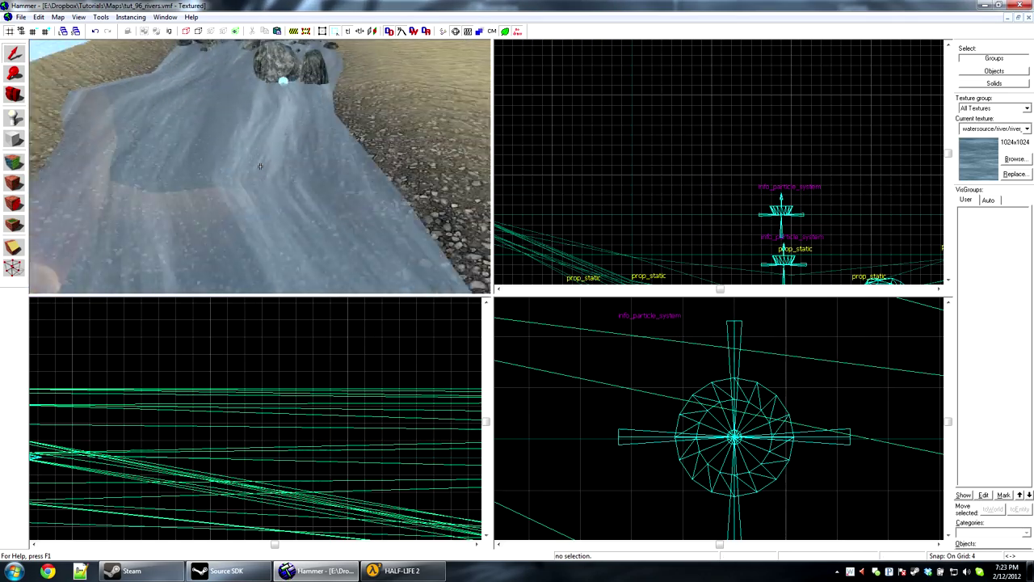
pyautogui.moveTo(260, 165); pyautogui.dragTo(260, 166)
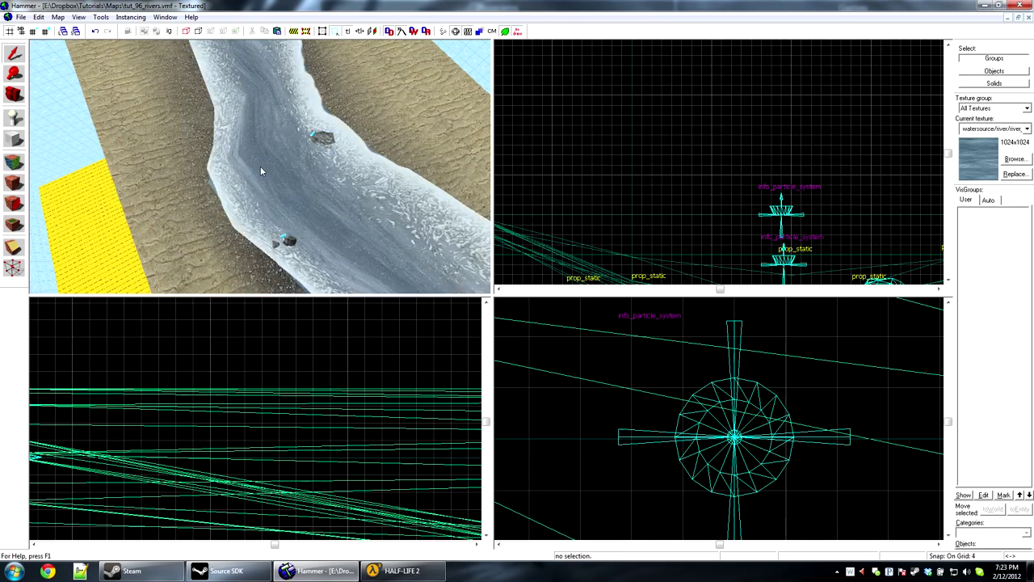
# Select the foam displacement over the river, nudge it up 4 units and move it back down
pyautogui.press('z')
pyautogui.press('w')
pyautogui.press('z')
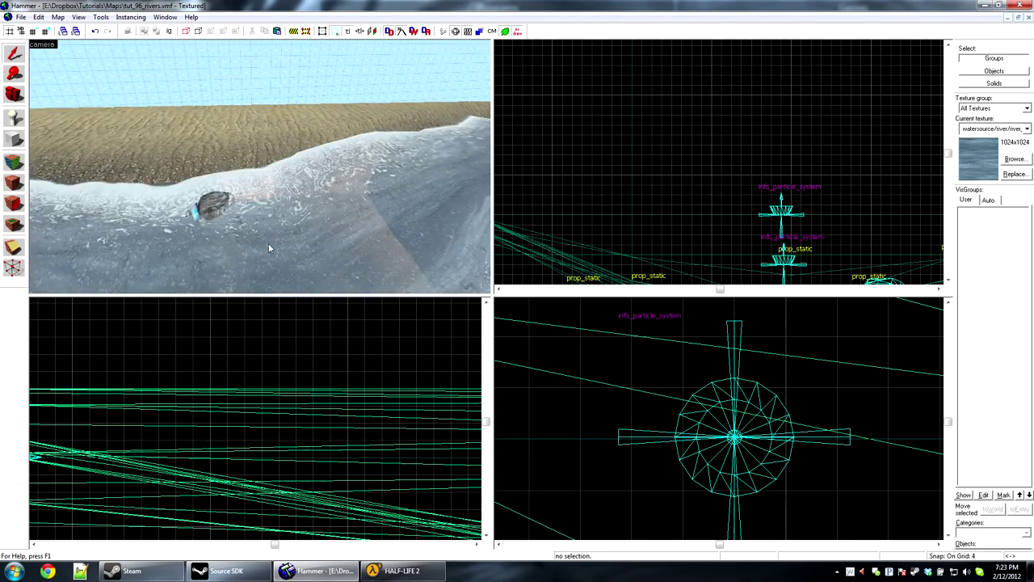
pyautogui.click(366, 223)
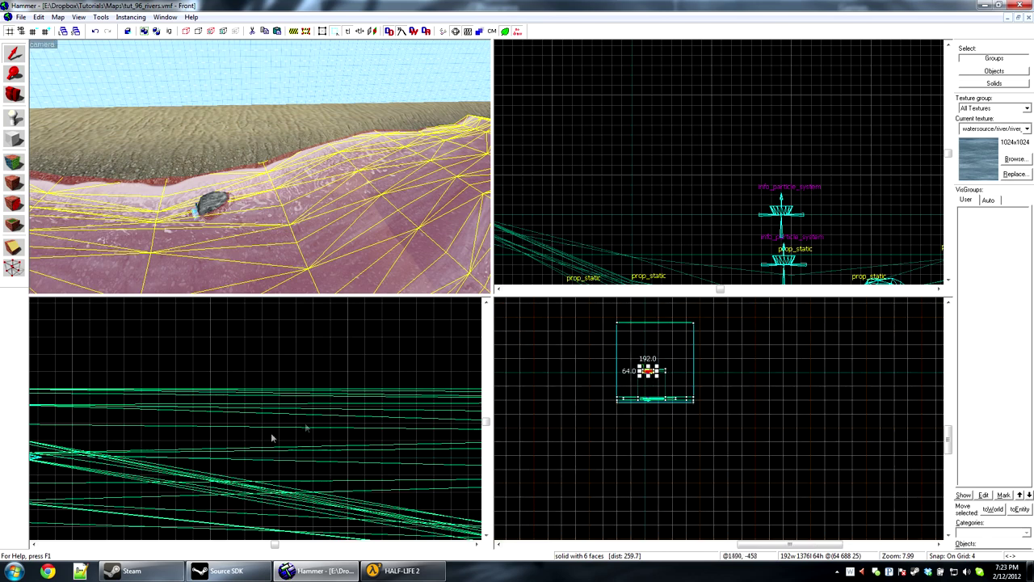
pyautogui.hotkey('ctrl', 'e')
pyautogui.scroll(-14, 297, 426)
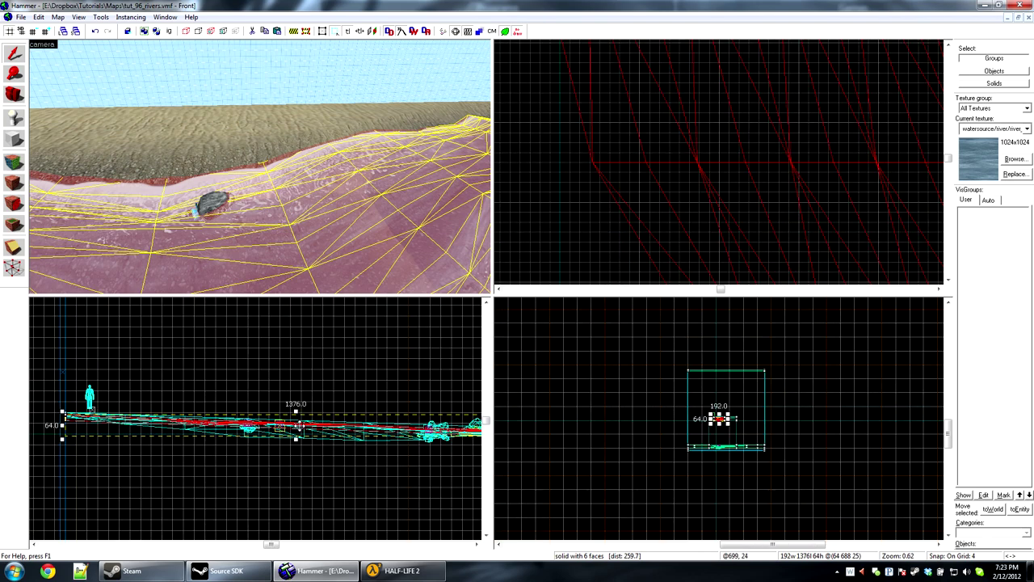
pyautogui.press('Up')
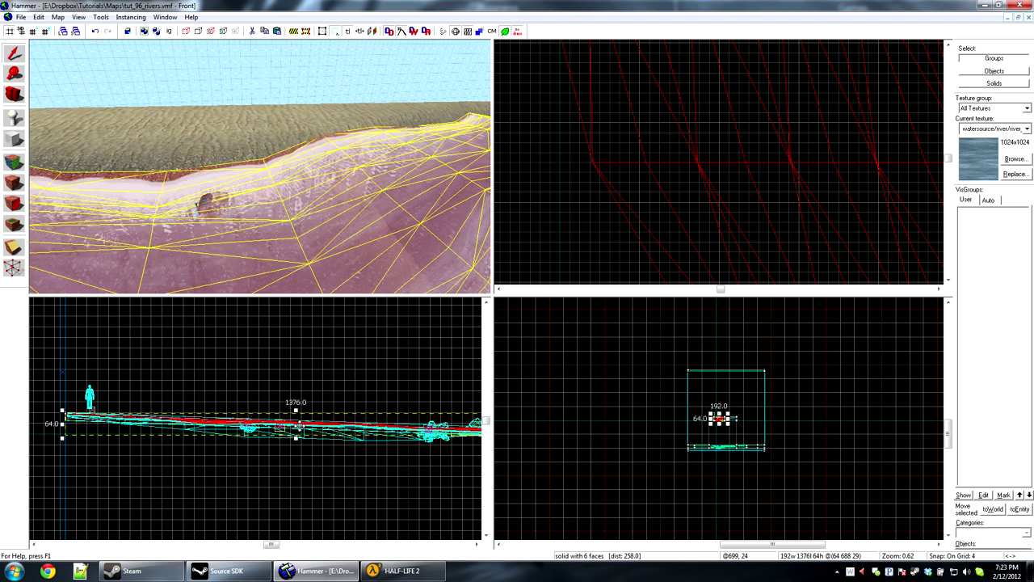
pyautogui.press('Down')
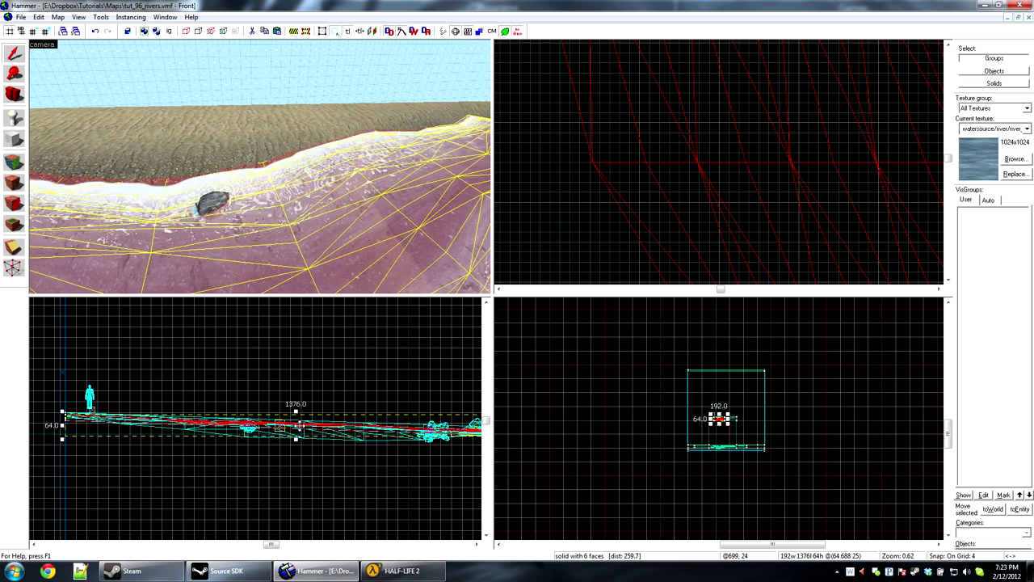
# Destroy the displacement of the foam layer over the river and close the face editing sheet
pyautogui.click(13, 161)
pyautogui.click(733, 203)
pyautogui.click(739, 265)
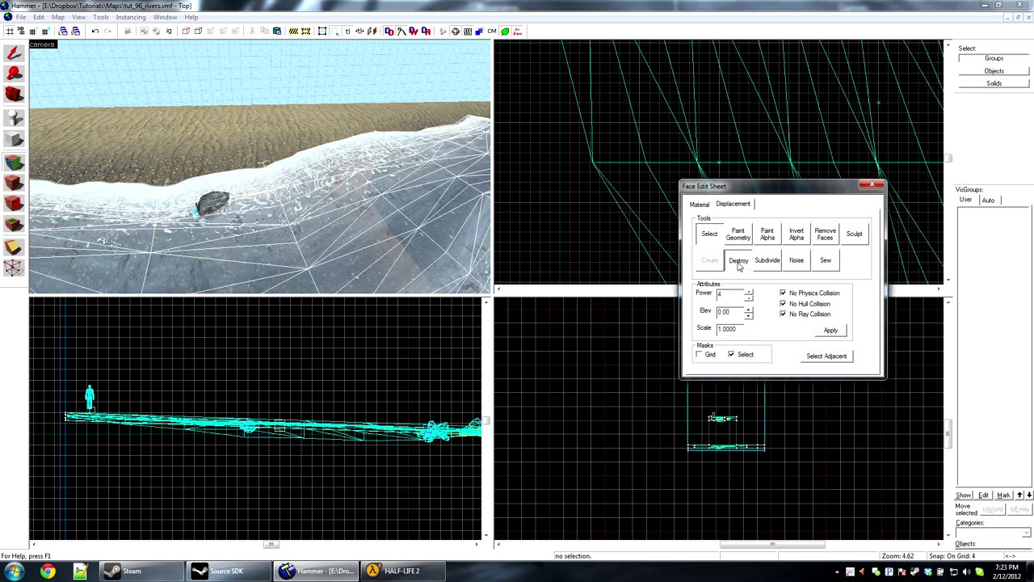
pyautogui.click(870, 186)
# Widen the flattened foam brush over the river to 512 units so that it spans both banks
pyautogui.click(400, 224)
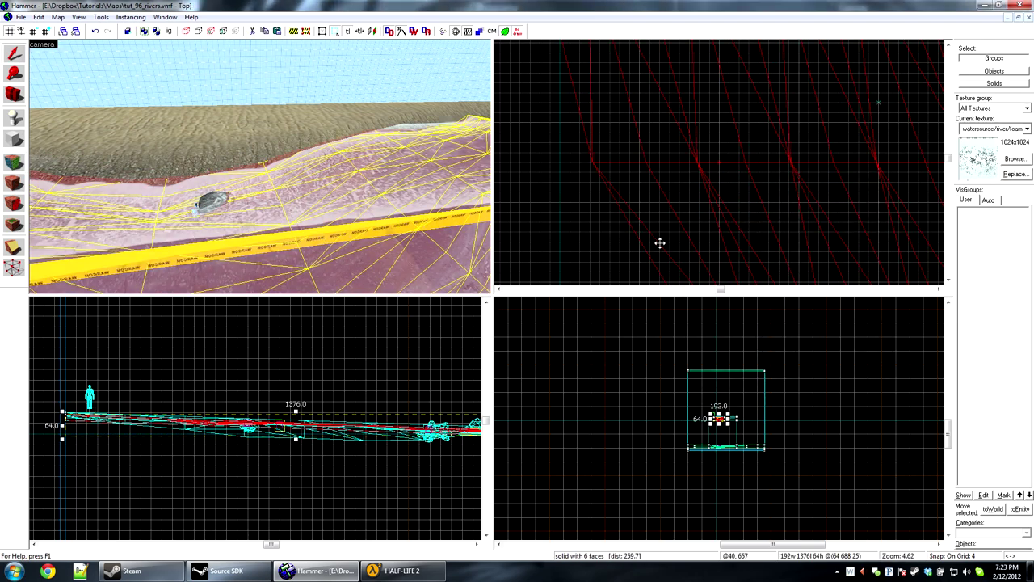
pyautogui.click(283, 233)
pyautogui.scroll(-12, 740, 164)
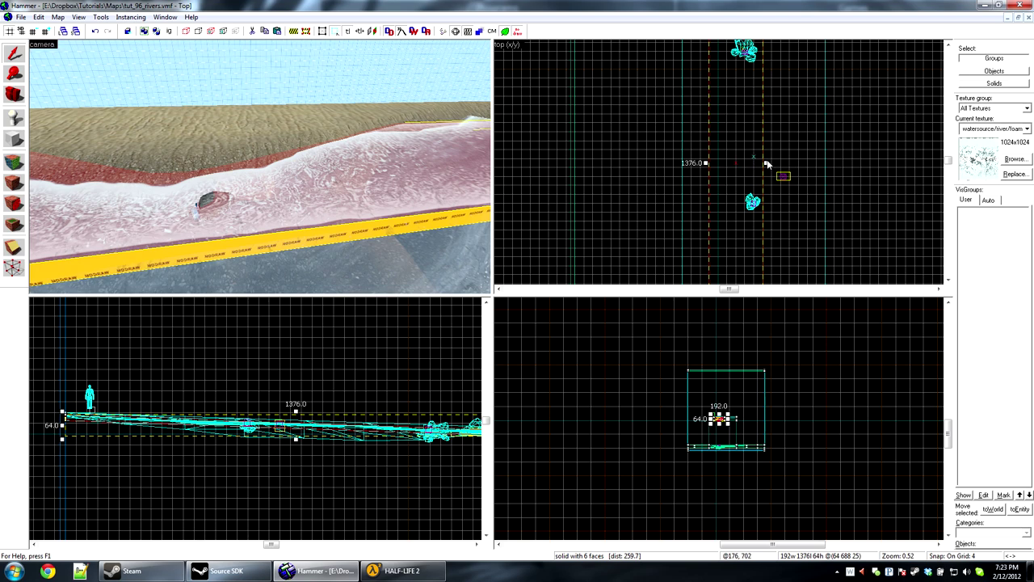
pyautogui.moveTo(766, 164); pyautogui.dragTo(868, 143)
pyautogui.scroll(11, 811, 158)
pyautogui.scroll(-9, 789, 182)
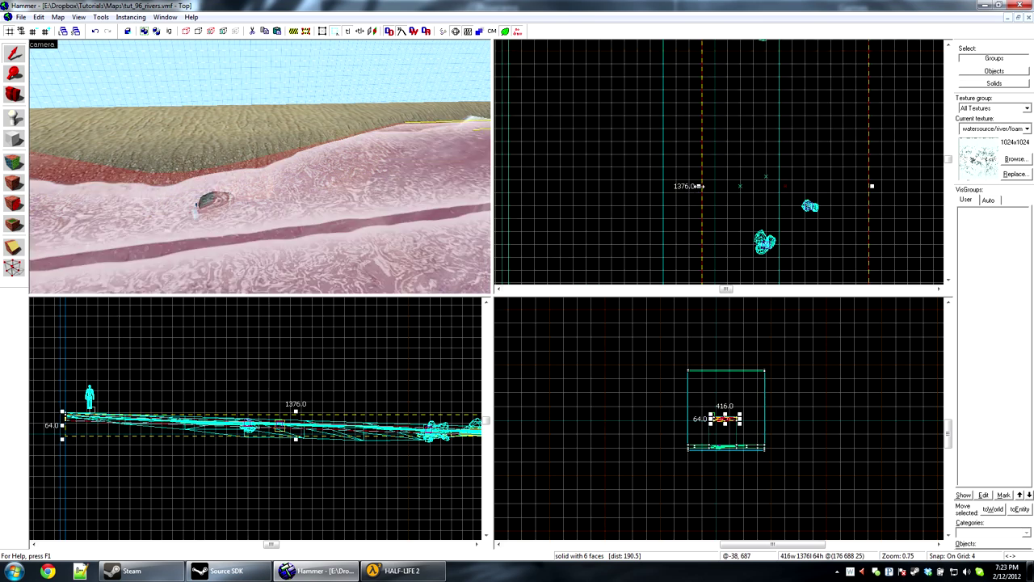
# Texture all faces of the widened brush with tools/toolsnodraw and close the face editing sheet
pyautogui.hotkey('shift', 'a')
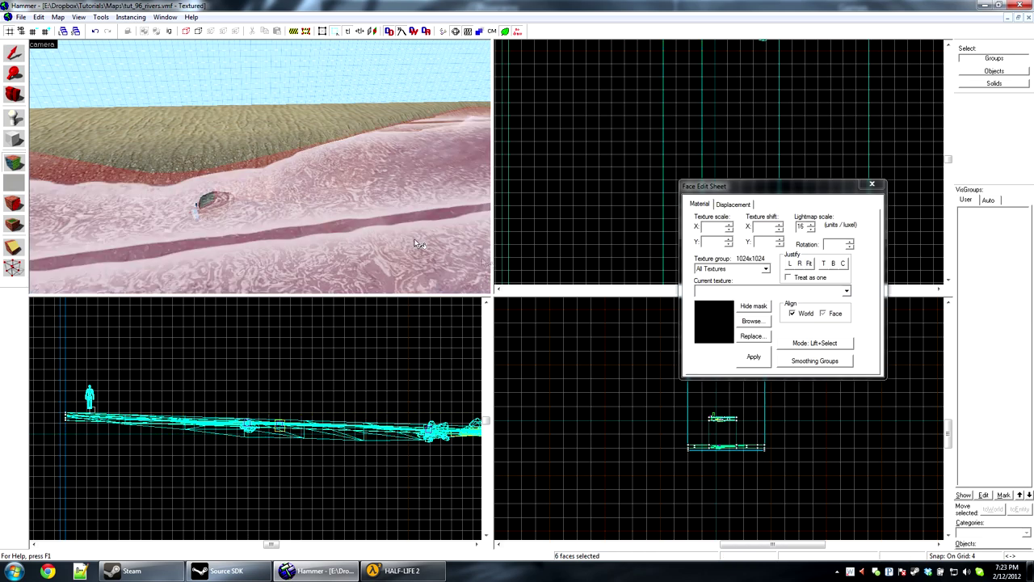
pyautogui.click(707, 291)
pyautogui.click(720, 469)
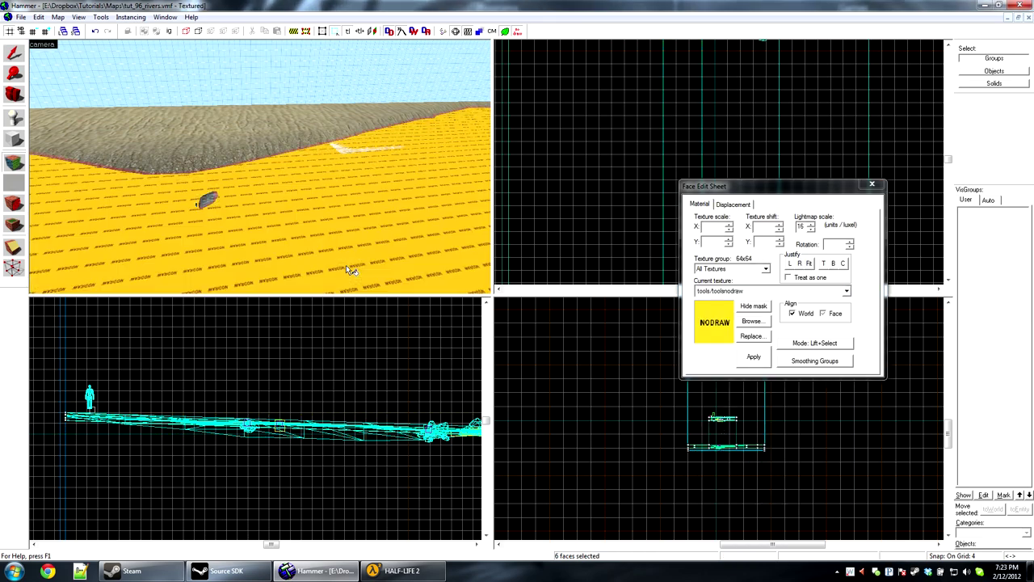
pyautogui.press('z')
pyautogui.press('s')
pyautogui.press('z')
pyautogui.click(879, 185)
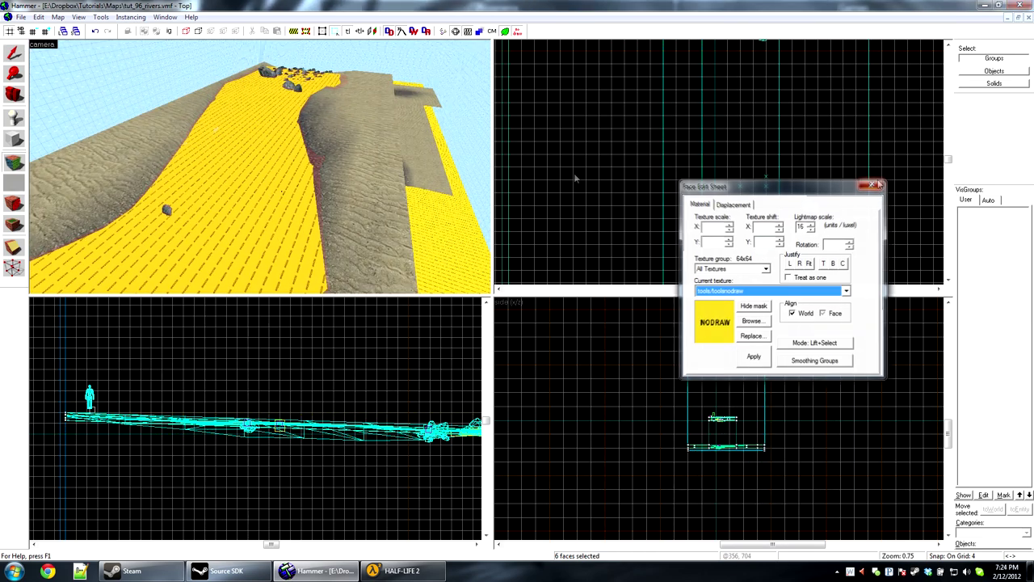
# Select the nodraw brush for vertex editing and lower the bottom vertices at its upstream end
pyautogui.press('z')
pyautogui.press('w')
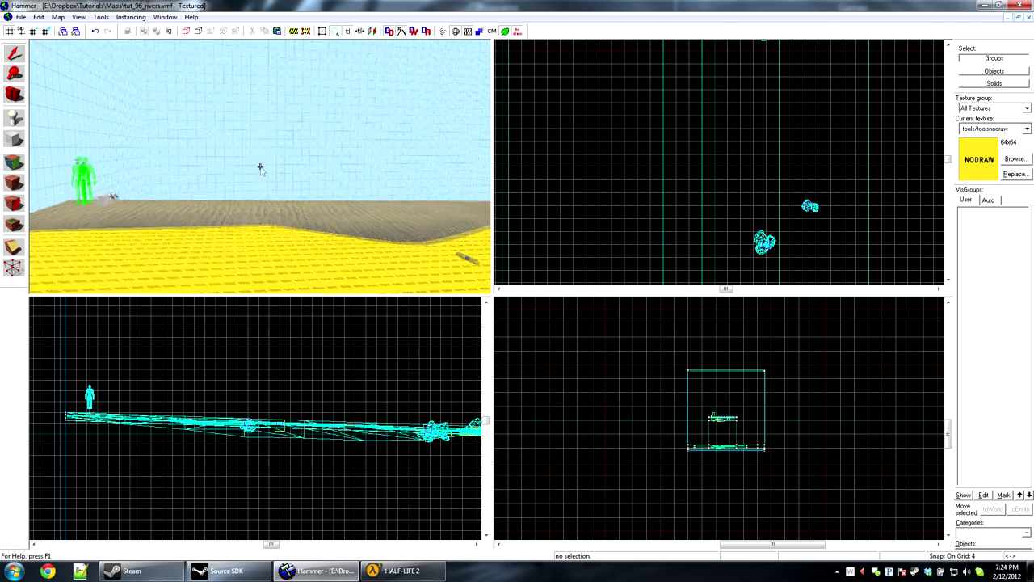
pyautogui.click(173, 218)
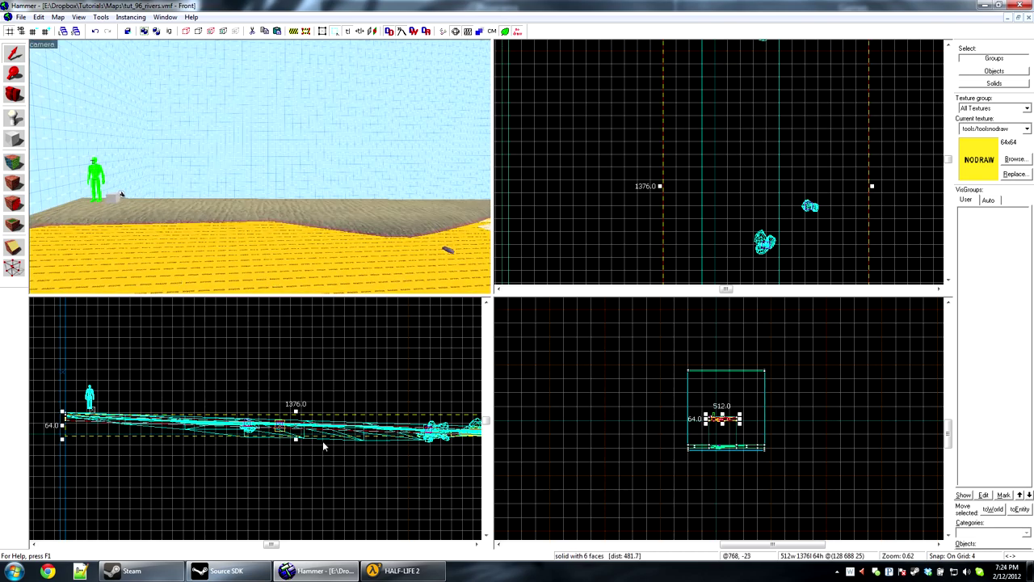
pyautogui.hotkey('shift', 'v')
pyautogui.scroll(6, 68, 425)
pyautogui.moveTo(62, 420); pyautogui.dragTo(104, 434)
pyautogui.scroll(10, 725, 430)
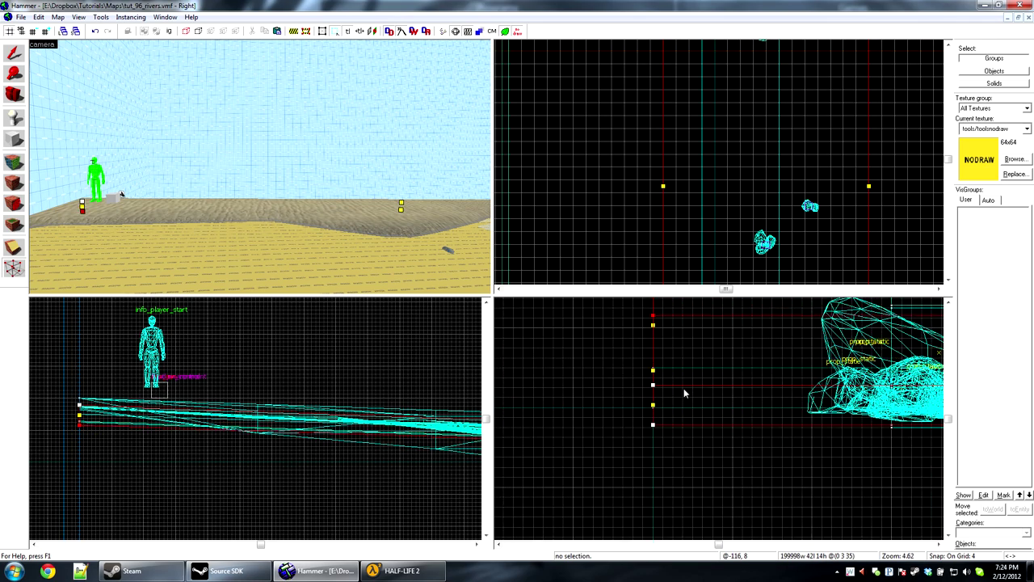
pyautogui.press('Down')
pyautogui.press('Down')
pyautogui.press('Down')
pyautogui.press('Down')
pyautogui.press('Down')
pyautogui.press('Down')
pyautogui.press('Down')
pyautogui.press('Down')
pyautogui.press('Down')
pyautogui.press('Down')
pyautogui.press('Down')
pyautogui.press('Down')
pyautogui.press('Down')
pyautogui.press('Up')
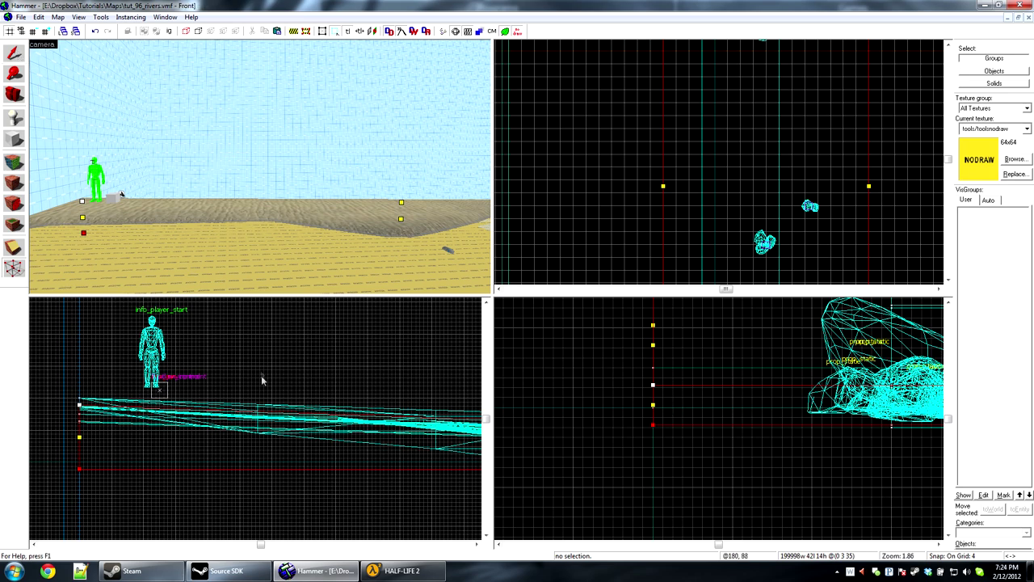
pyautogui.scroll(-6, 323, 381)
pyautogui.scroll(5, 430, 419)
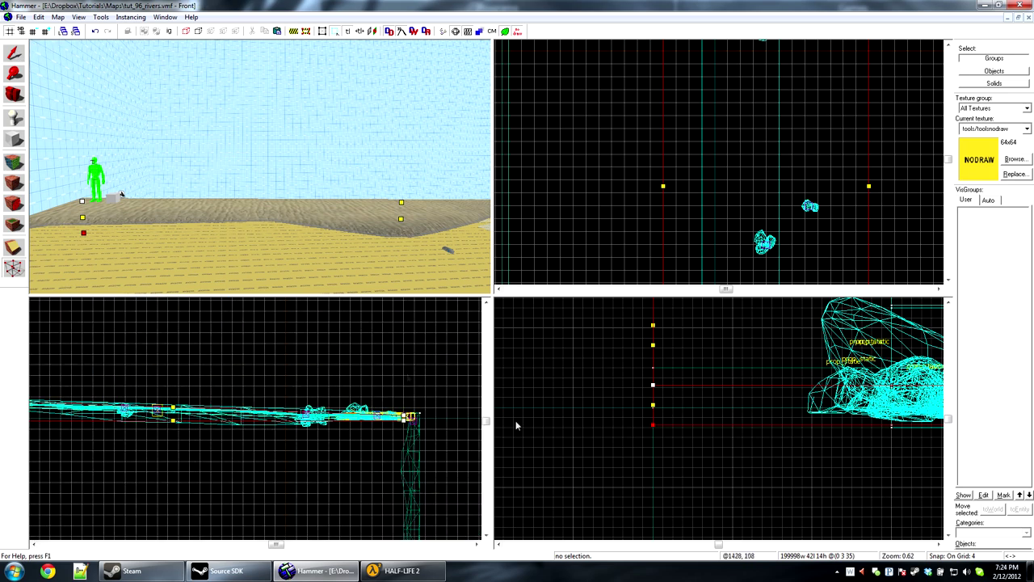
# Lower the bottom vertices across the nodraw brush until it is 88 units tall, and return to object selection
pyautogui.moveTo(579, 372); pyautogui.dragTo(707, 437)
pyautogui.moveTo(584, 413)
pyautogui.mouseDown()
pyautogui.moveTo(546, 438)
pyautogui.moveTo(864, 442)
pyautogui.mouseUp()
pyautogui.scroll(-6, 510, 435)
pyautogui.scroll(-4, 864, 445)
pyautogui.scroll(2, 763, 454)
pyautogui.press('Down')
pyautogui.press('Down')
pyautogui.press('Down')
pyautogui.press('Down')
pyautogui.press('Down')
pyautogui.press('Down')
pyautogui.press('Down')
pyautogui.press('Down')
pyautogui.press('Down')
pyautogui.press('Down')
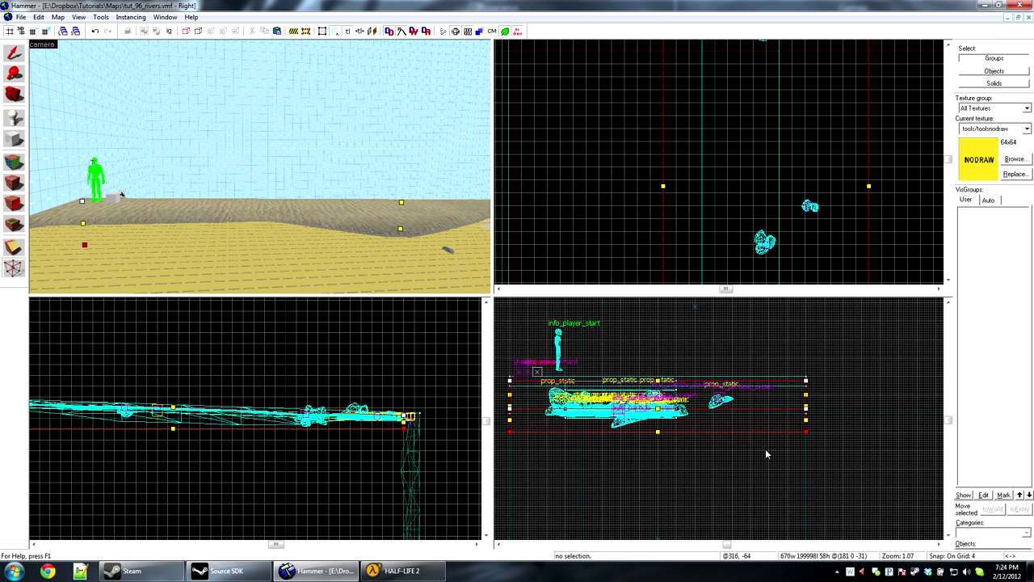
pyautogui.press('Up')
pyautogui.press('Up')
pyautogui.press('Up')
pyautogui.press('Up')
pyautogui.click(13, 54)
# Shift the nodraw brush 4 units along the river and turn off grid snapping
pyautogui.press('z')
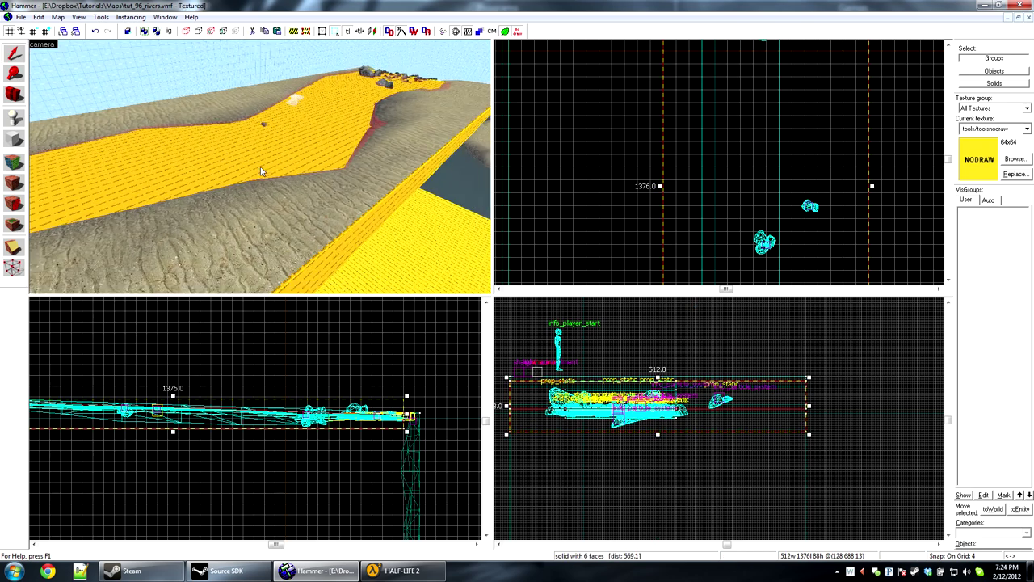
pyautogui.press('Down')
pyautogui.press('Right')
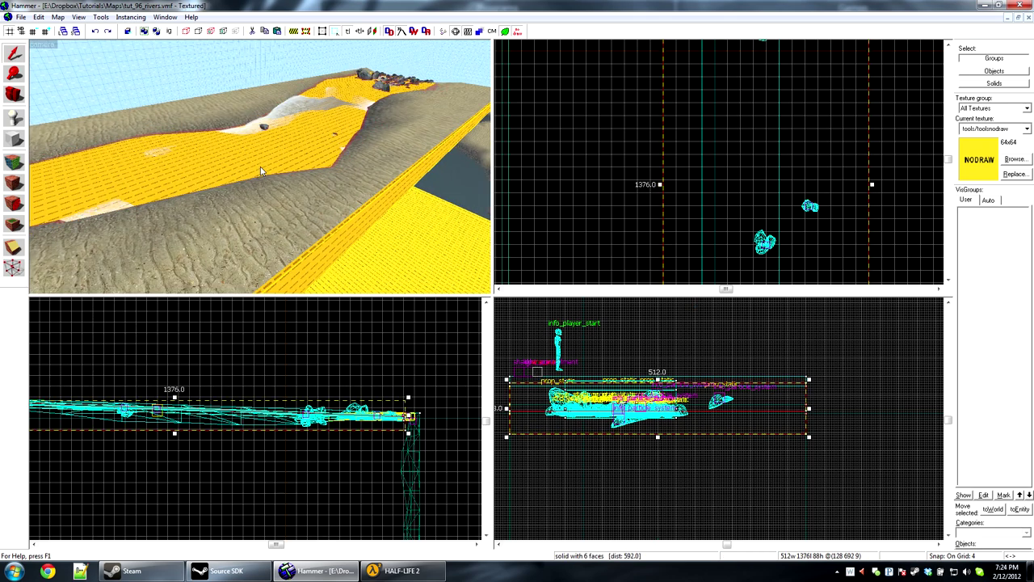
pyautogui.press('Up')
pyautogui.hotkey('shift', 'w')
# Lower the nodraw brush beneath the foam surface to a centre height of -5
pyautogui.press('Down')
pyautogui.press('Down')
pyautogui.press('Down')
pyautogui.press('Down')
pyautogui.press('Down')
pyautogui.press('Down')
pyautogui.press('Down')
pyautogui.press('Down')
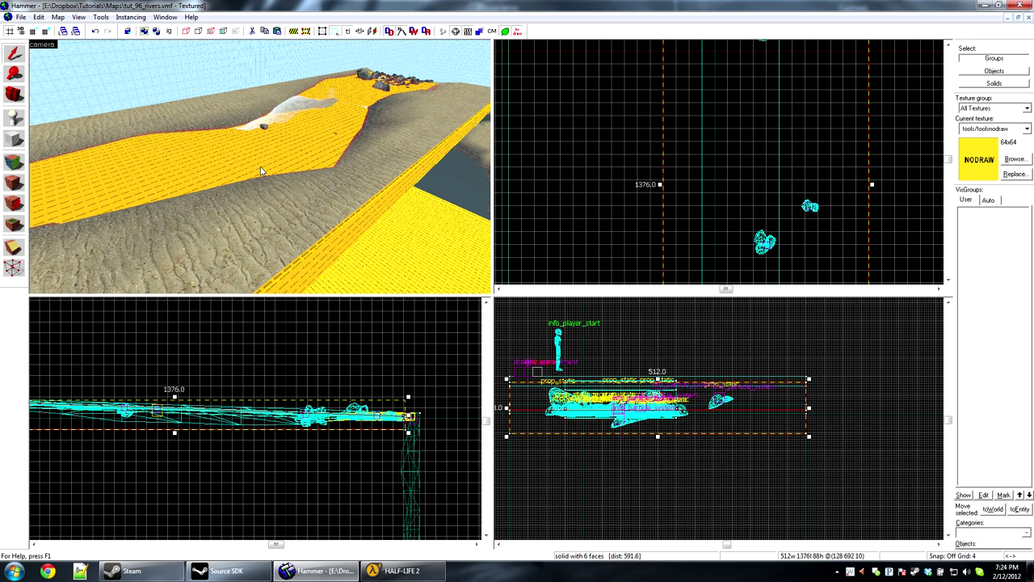
pyautogui.press('Down')
pyautogui.press('Down')
pyautogui.press('Down')
pyautogui.press('Down')
pyautogui.press('Down')
pyautogui.press('Down')
pyautogui.press('Down')
pyautogui.press('Down')
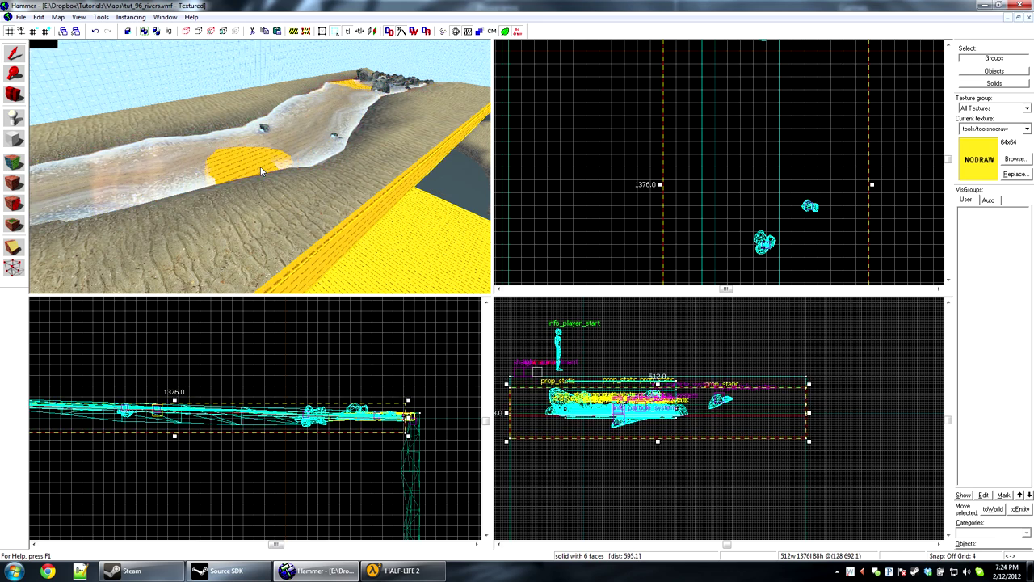
pyautogui.press('Down')
pyautogui.press('Down')
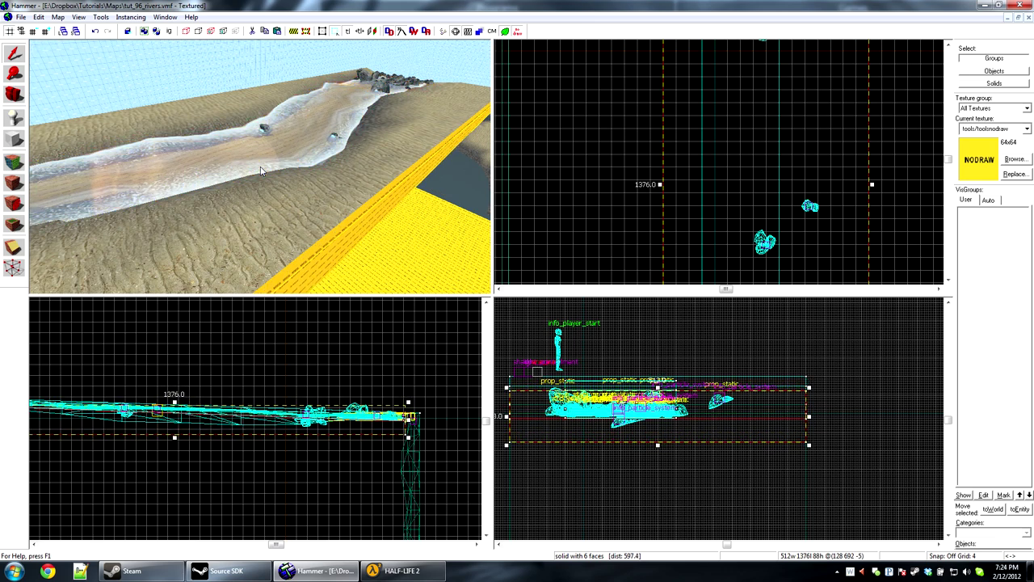
# Check the brush against the foam surface along the river and raise it to a centre height of -4
pyautogui.press('z')
pyautogui.press('w')
pyautogui.press('w')
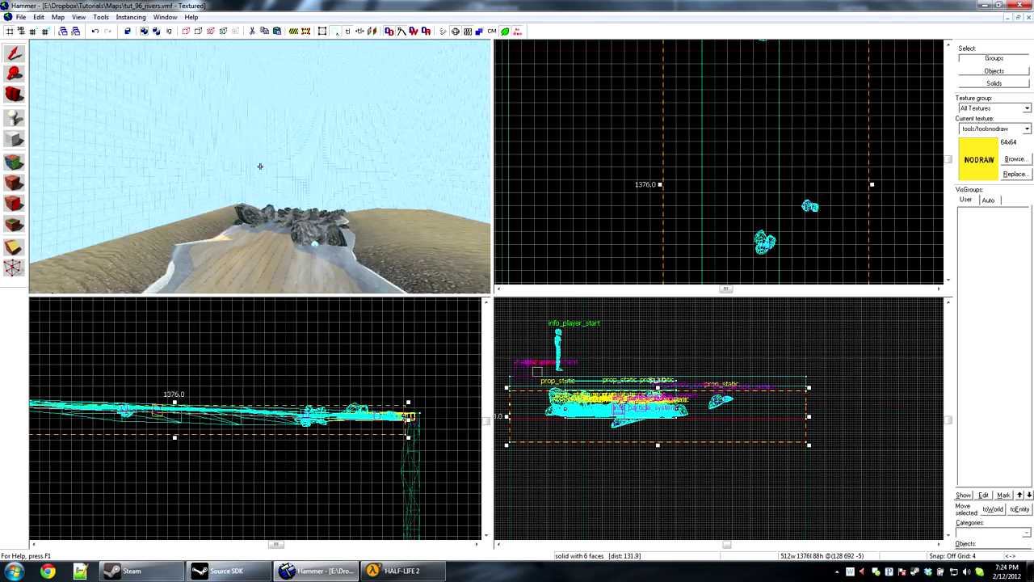
pyautogui.press('w')
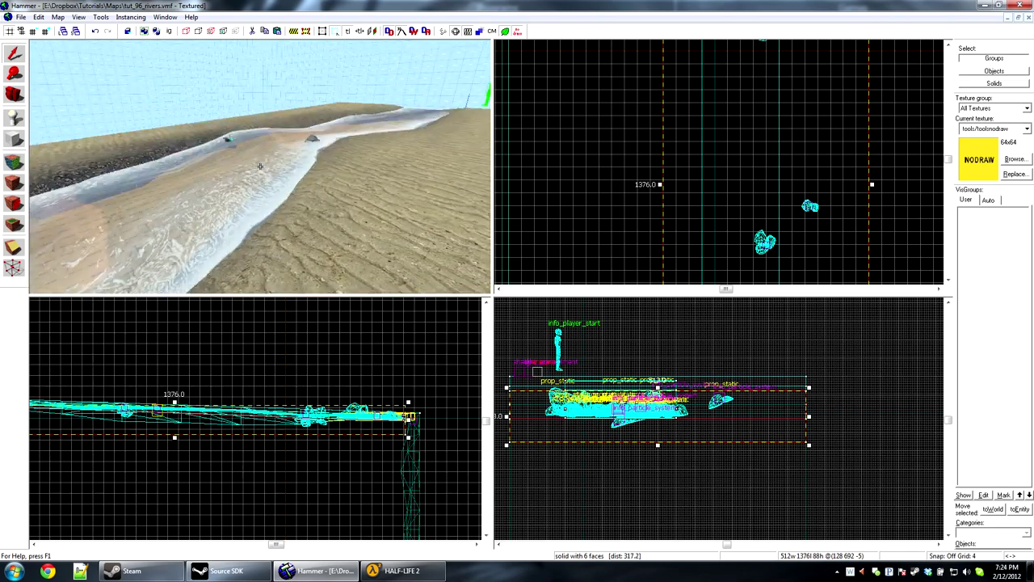
pyautogui.press('w')
pyautogui.press('Up')
pyautogui.press('Up')
pyautogui.press('Up')
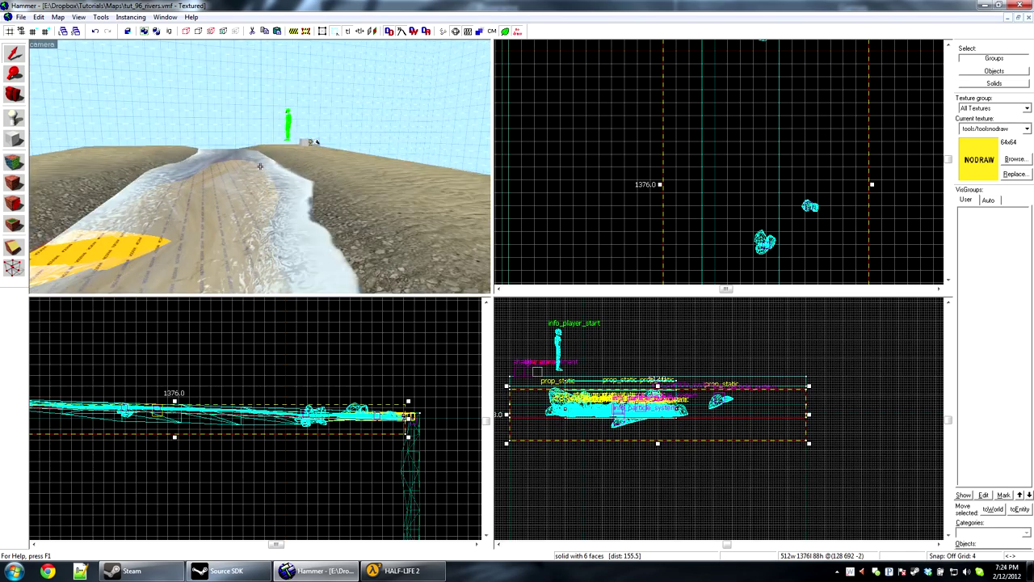
pyautogui.press('w')
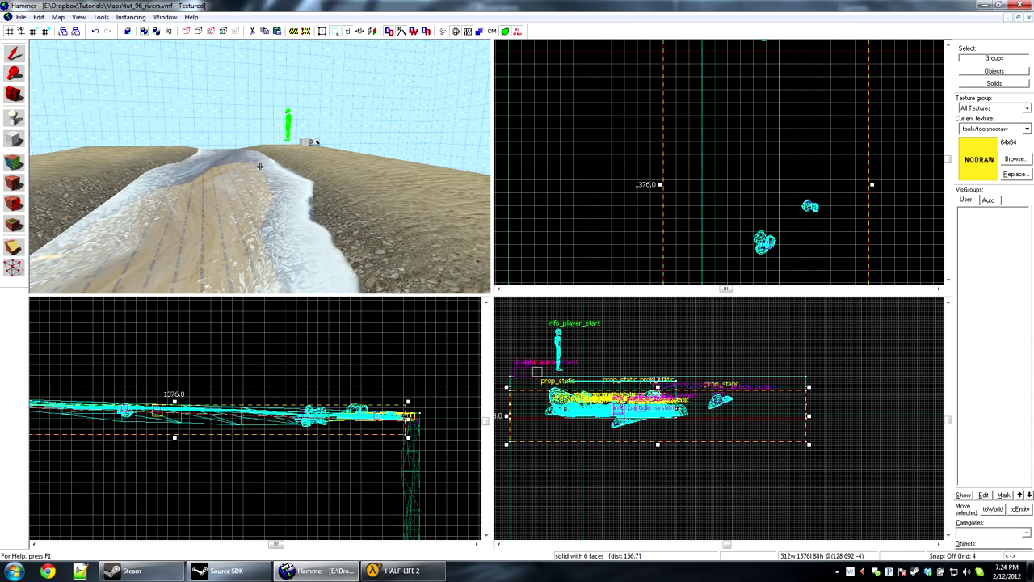
pyautogui.press('z')
# Texture the top face of the nodraw brush with watersource/water/water_invis and close the face editing sheet
pyautogui.hotkey('shift', 'a')
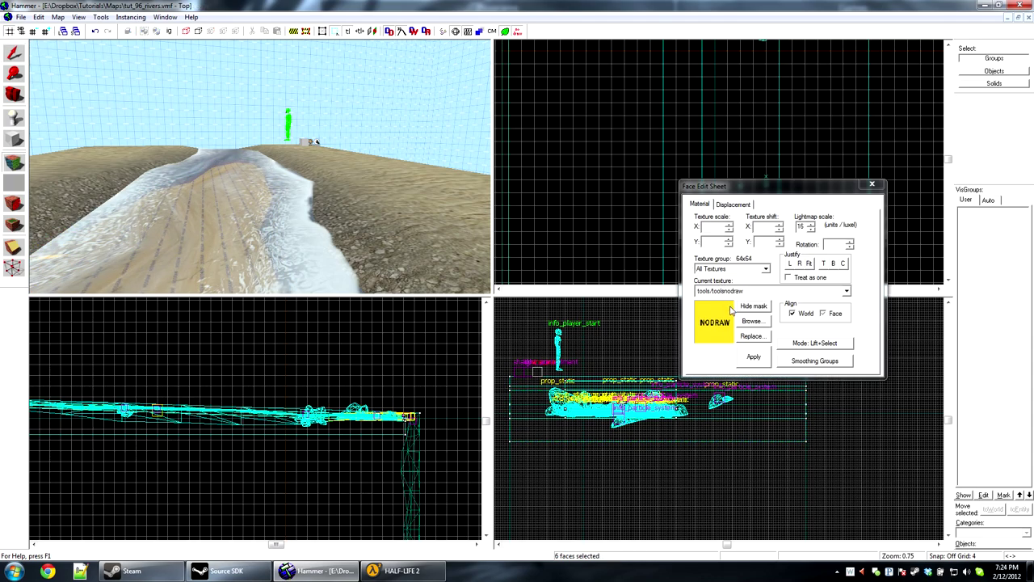
pyautogui.click(765, 323)
pyautogui.scroll(-5, 539, 277)
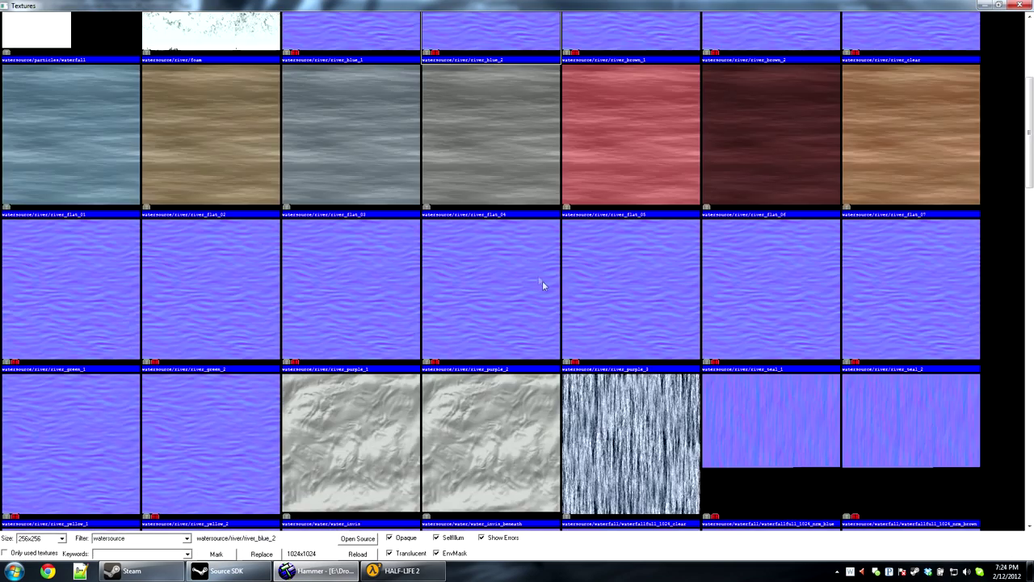
pyautogui.click(315, 390)
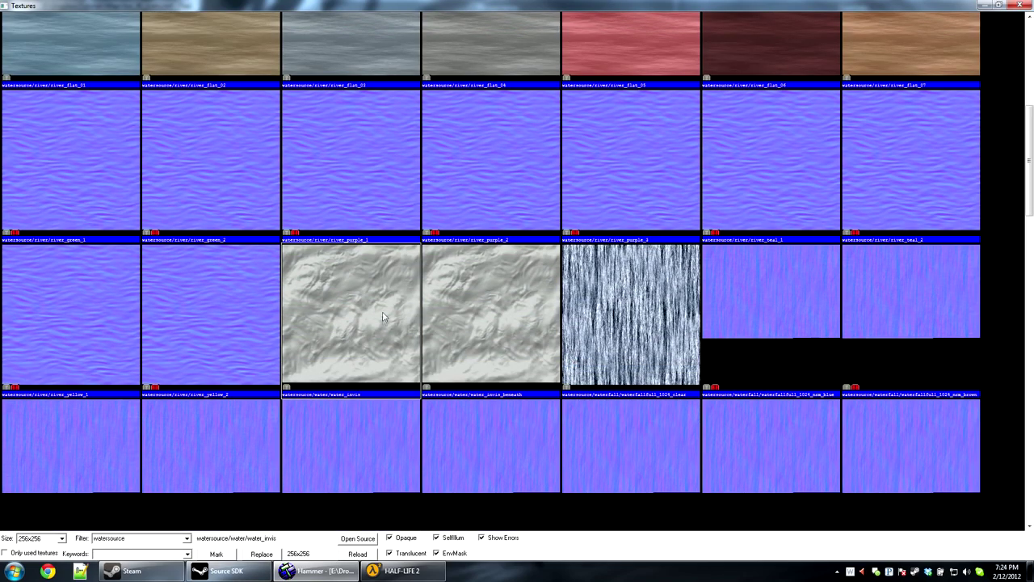
pyautogui.doubleClick(365, 323)
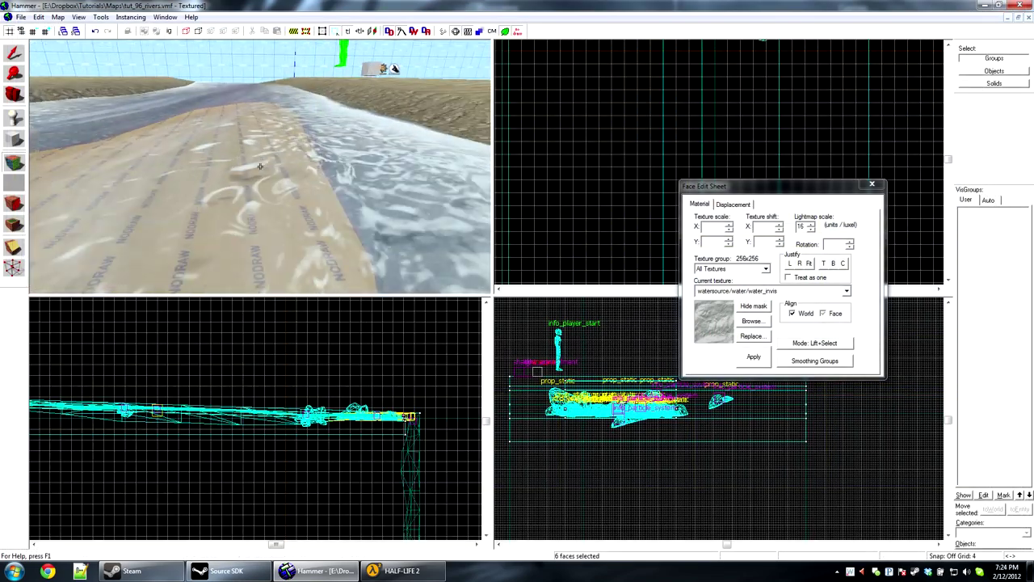
pyautogui.rightClick(260, 166)
pyautogui.press('z')
pyautogui.click(872, 186)
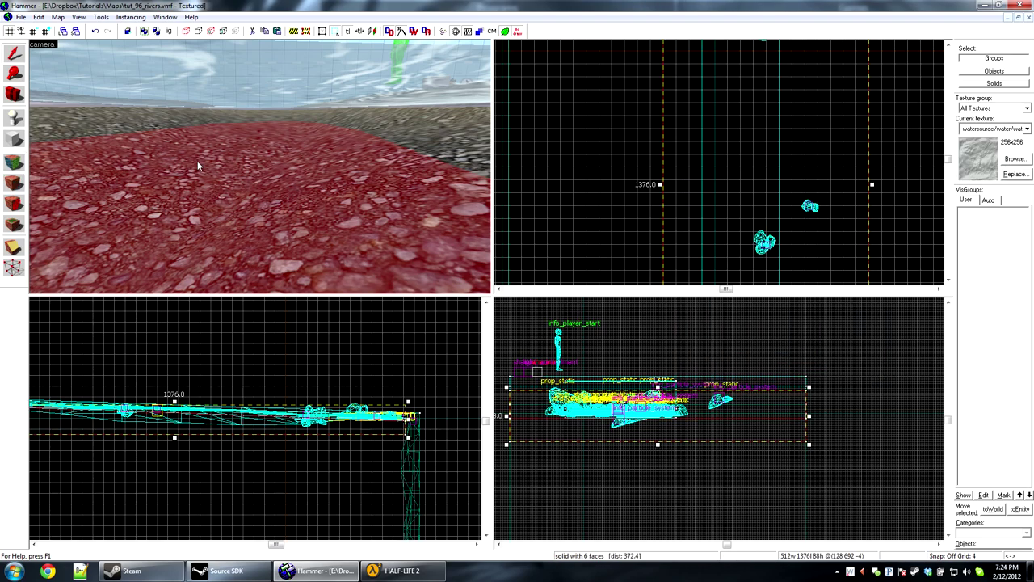
# Raise the invisible water brush to a centre height of 1 and check its fit under the river surface
pyautogui.press('Up')
pyautogui.press('Up')
pyautogui.press('Up')
pyautogui.press('Up')
pyautogui.press('Up')
pyautogui.scroll(-6, 275, 207)
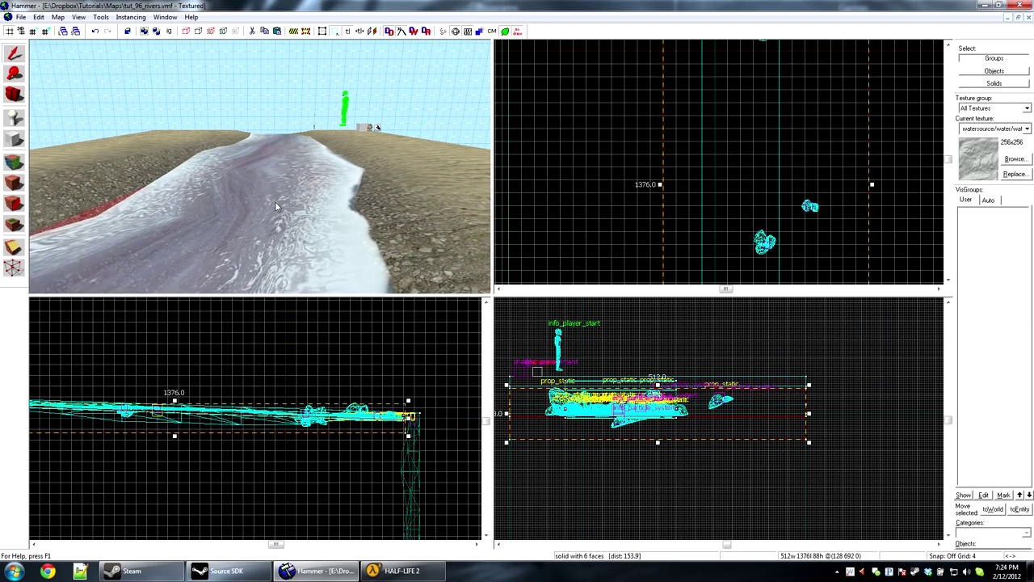
pyautogui.press('z')
pyautogui.press('w')
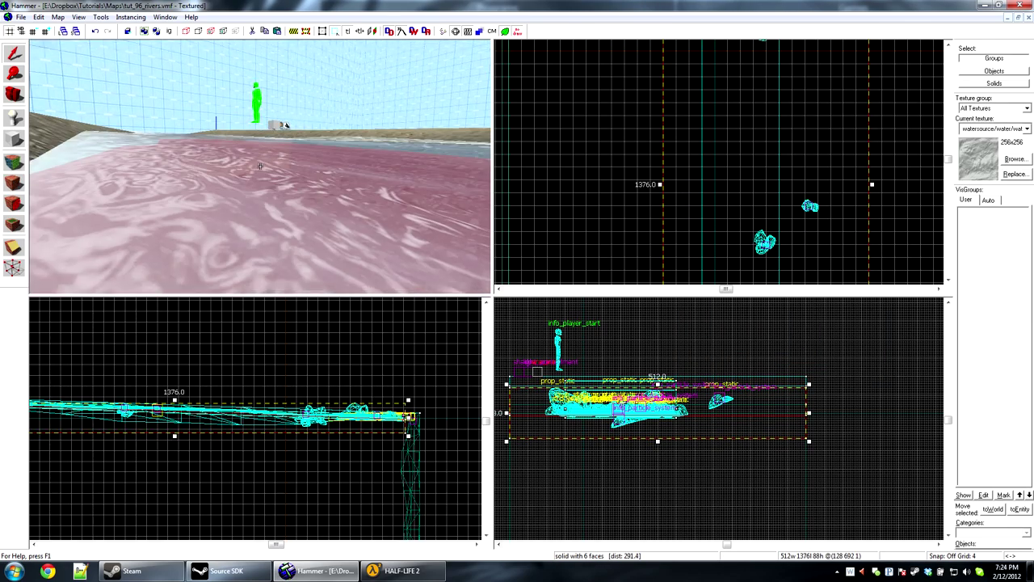
pyautogui.press('s')
pyautogui.press('z')
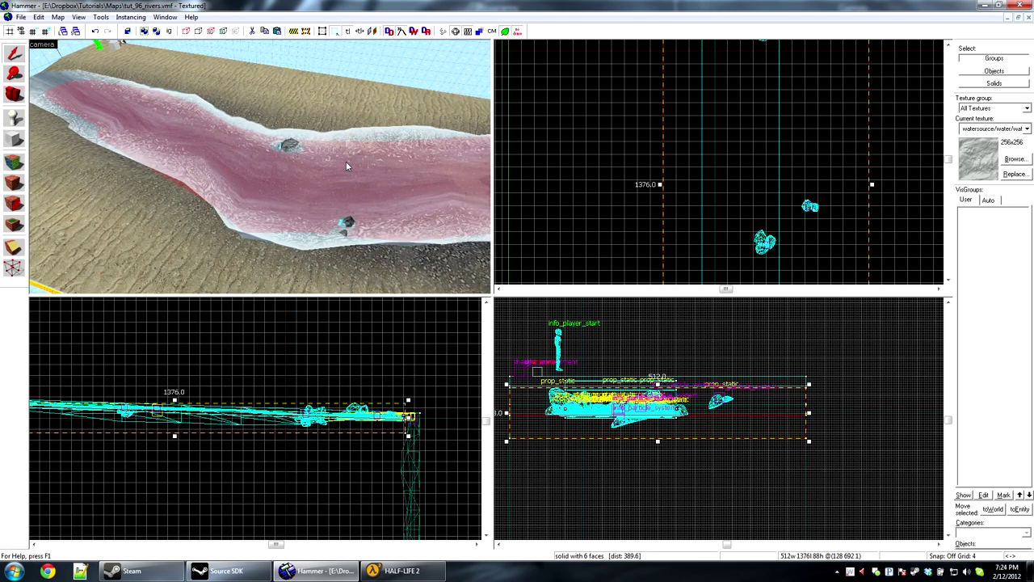
# Tie the invisible water brush to a func_water_analog entity, close its properties and deselect it
pyautogui.hotkey('alt', 'Return')
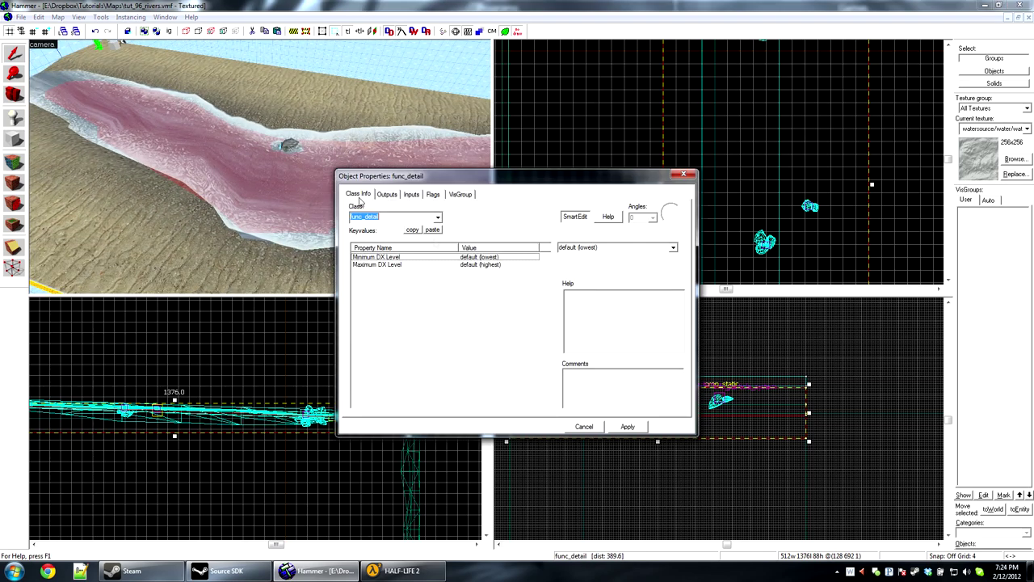
pyautogui.click(412, 216)
pyautogui.write('asd')
pyautogui.doubleClick(412, 217)
pyautogui.doubleClick(412, 216)
pyautogui.click(411, 215)
pyautogui.doubleClick(412, 216)
pyautogui.write('water')
pyautogui.click(411, 230)
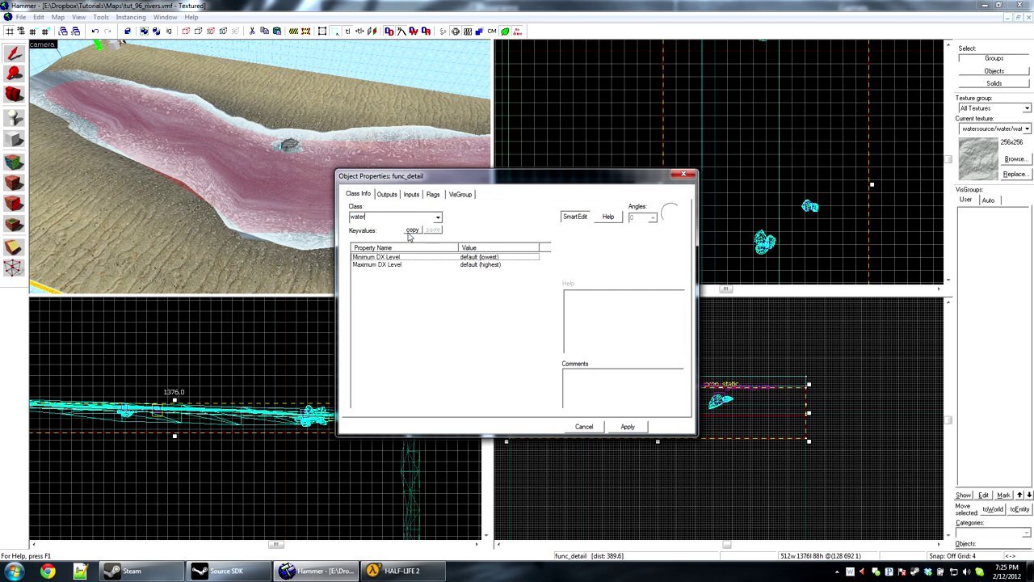
pyautogui.click(628, 425)
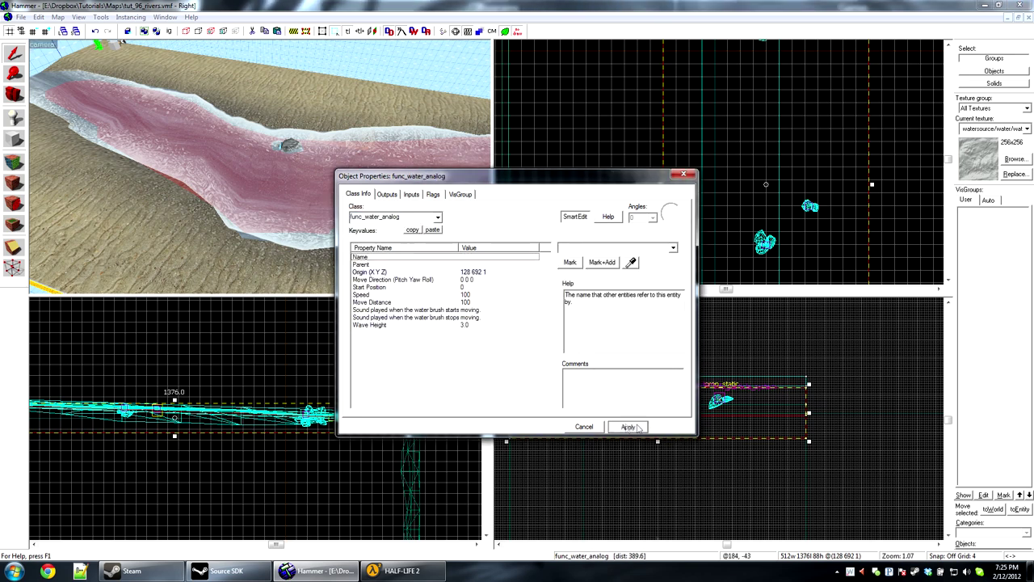
pyautogui.click(585, 426)
pyautogui.click(664, 344)
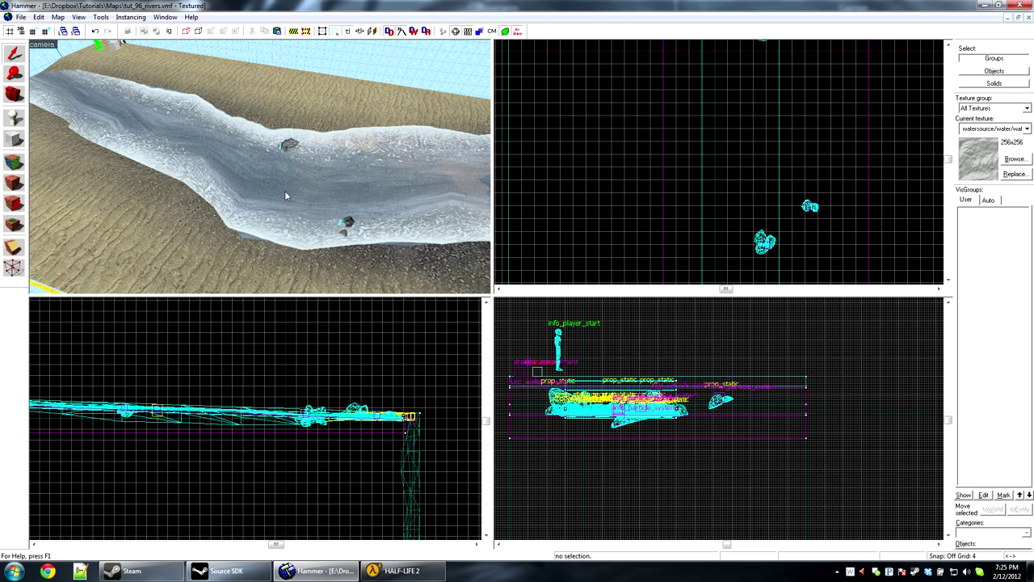
pyautogui.press('d')
pyautogui.press('s')
pyautogui.press('Down')
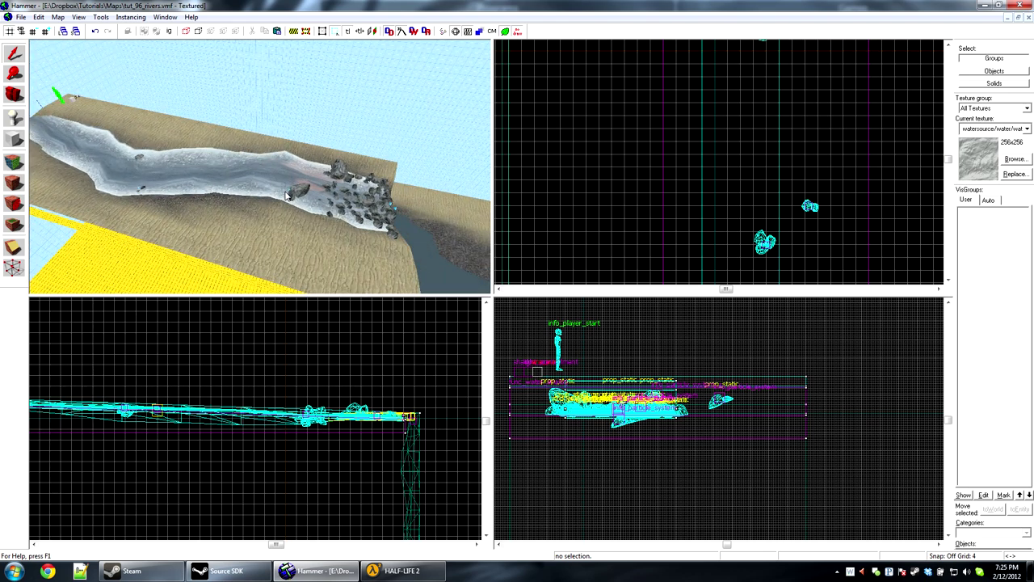
pyautogui.press('z')
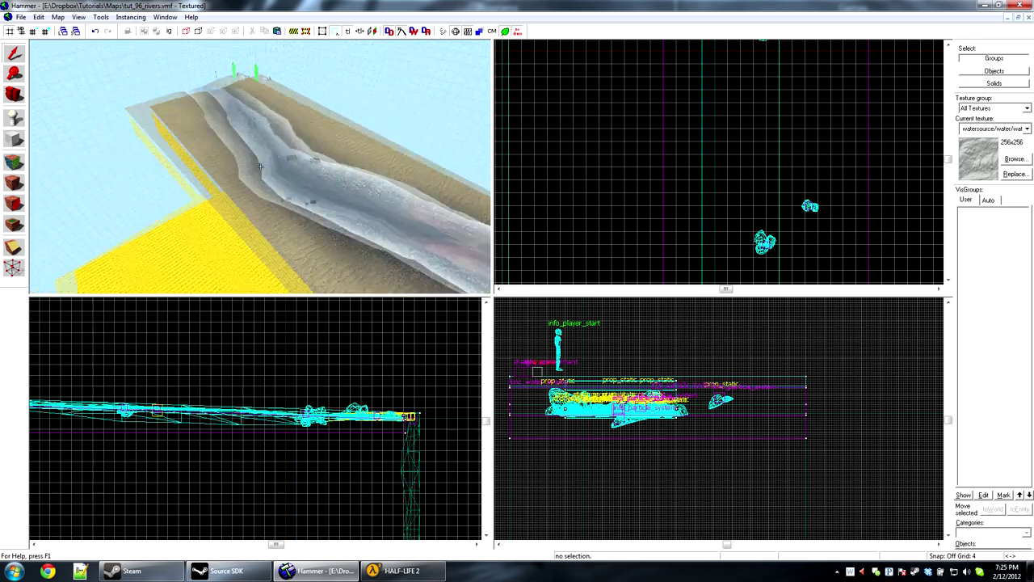
# Inspect how the func_water_analog brush covers the river in the 3D view, selecting it briefly and clearing the selection
pyautogui.press('s')
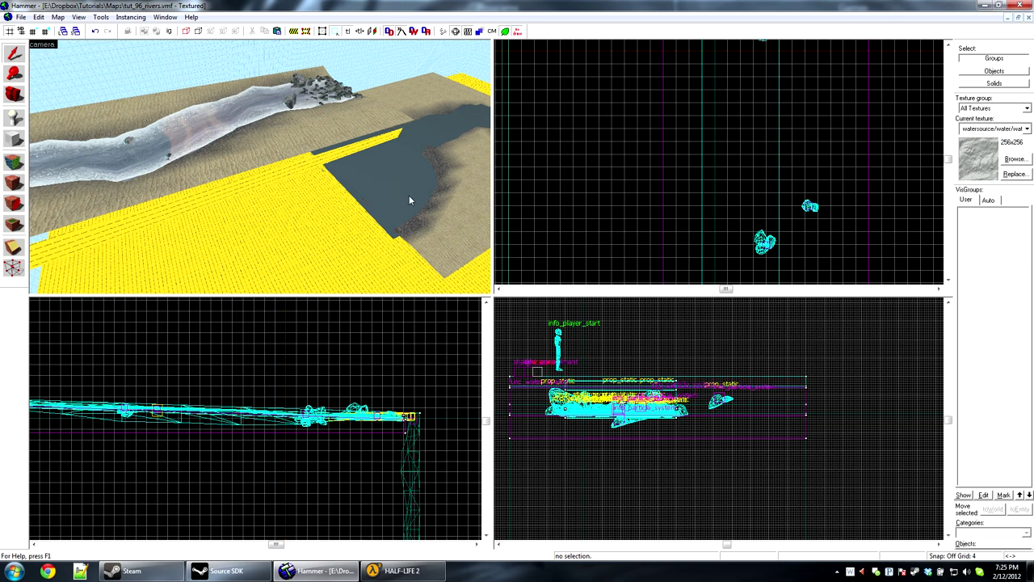
pyautogui.click(246, 188)
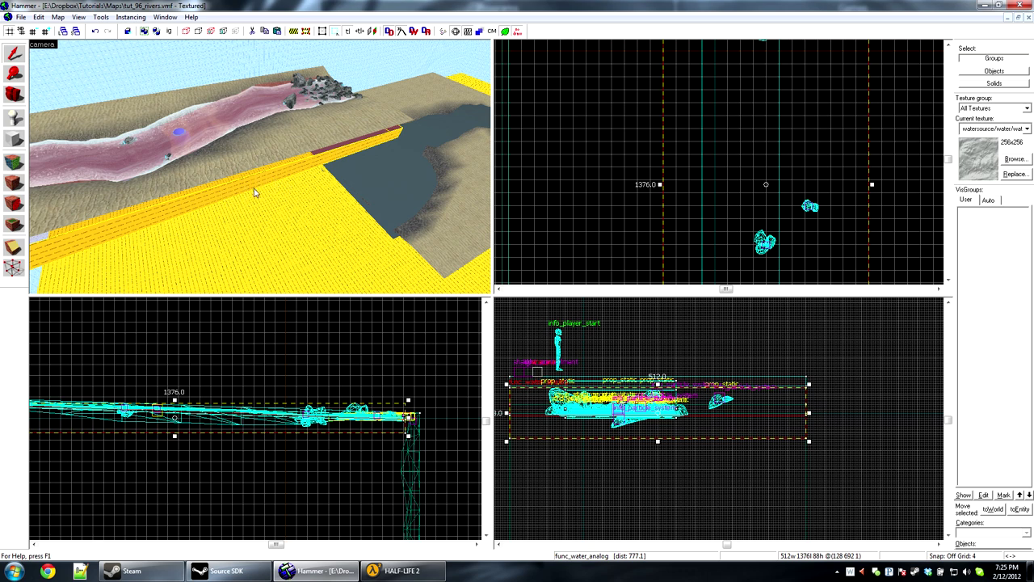
pyautogui.click(566, 231)
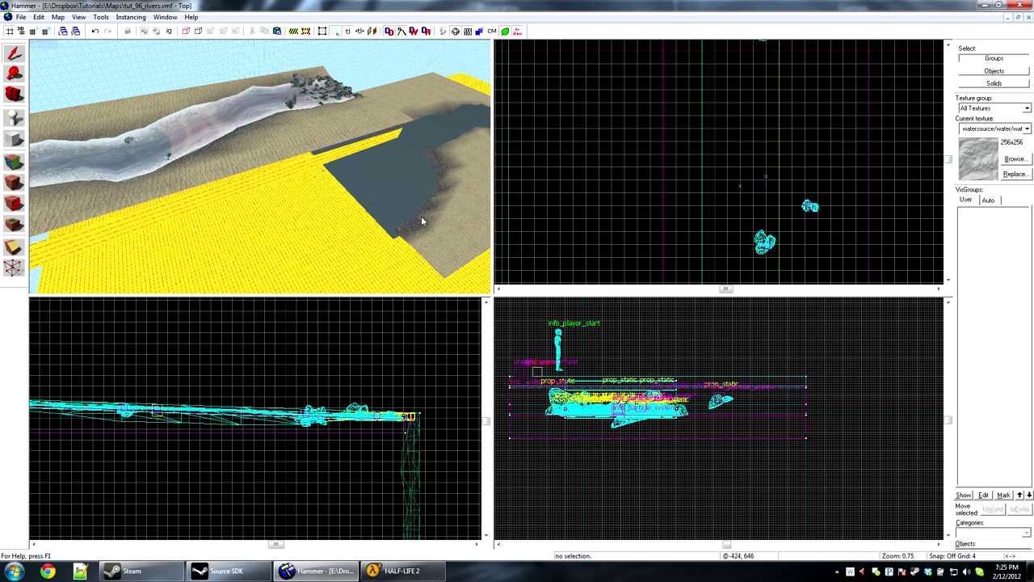
pyautogui.press('w')
pyautogui.press('a')
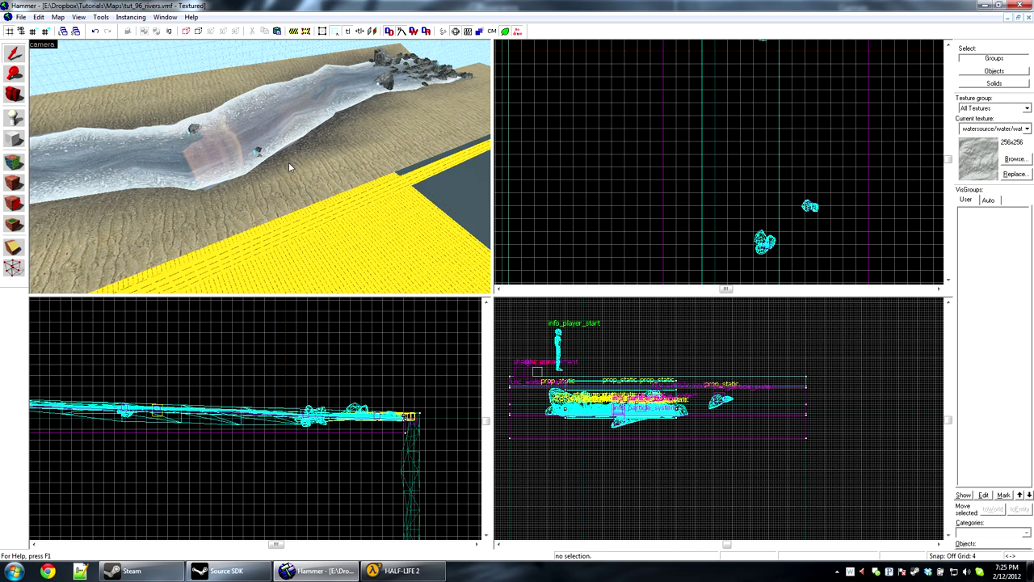
# Compile the map with the HDR Full Compile configuration, replacing the light command's both parameter with LDR
pyautogui.press('F9')
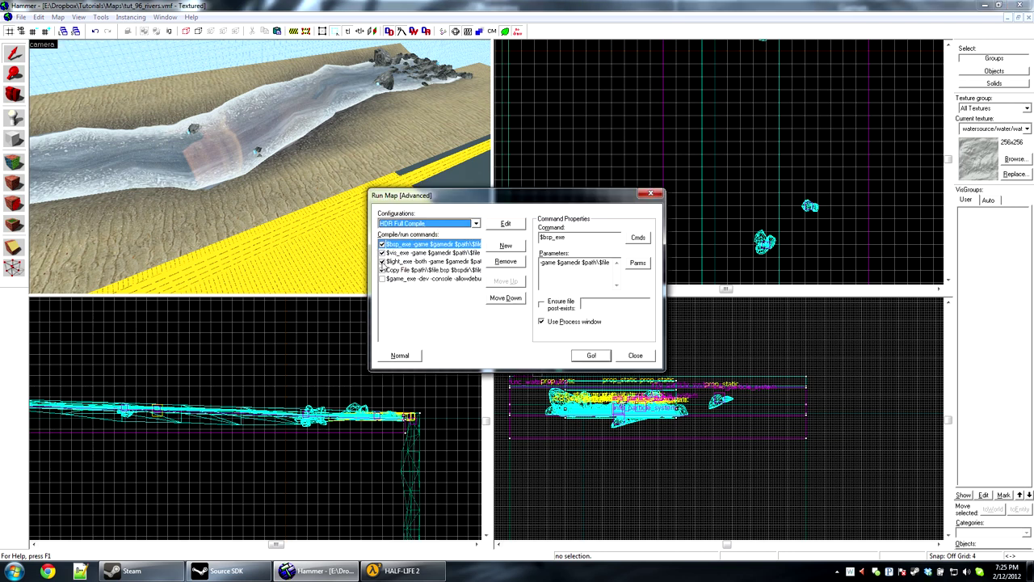
pyautogui.click(409, 262)
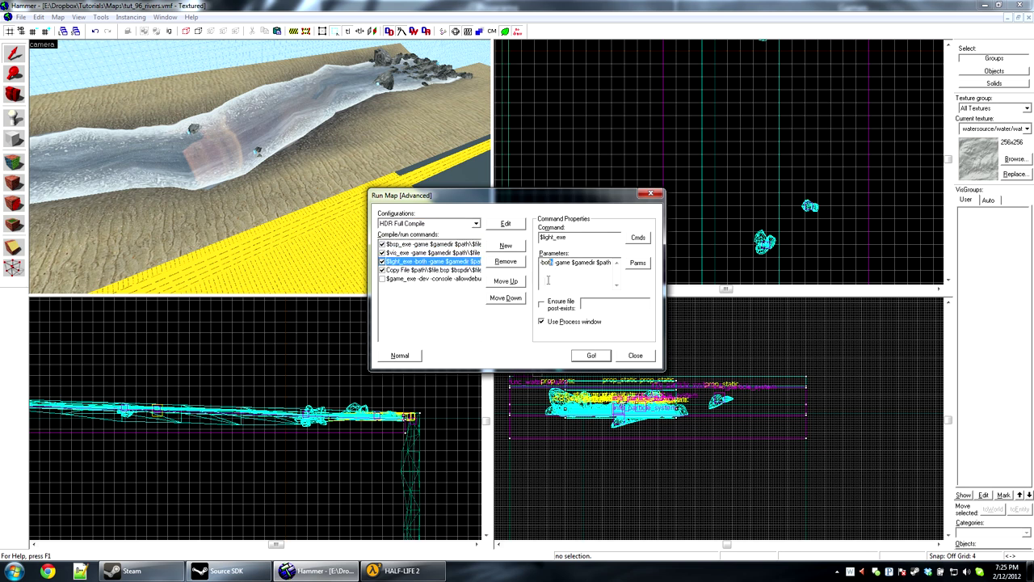
pyautogui.write('LDR')
pyautogui.click(596, 359)
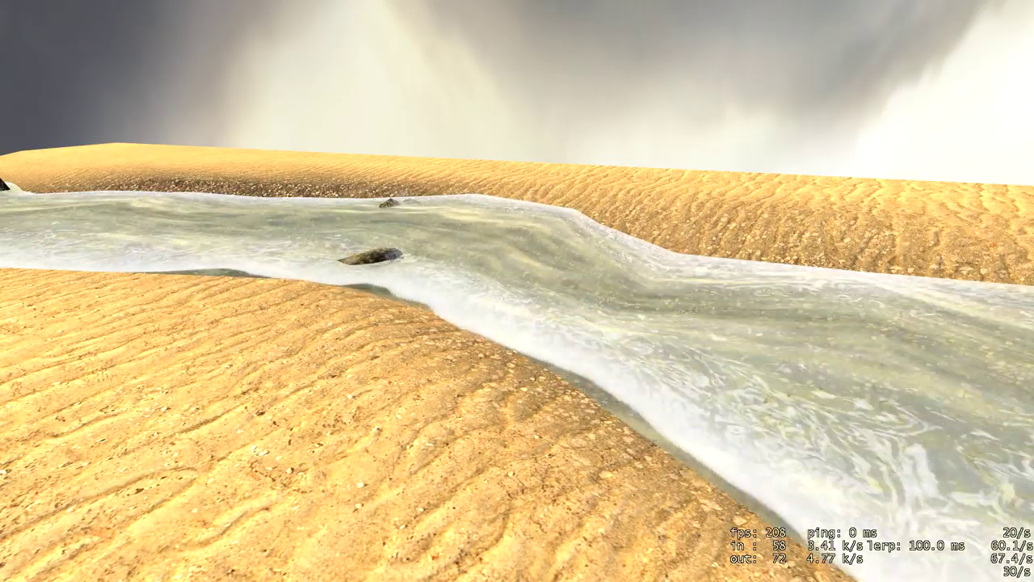
# Switch to Half-Life 2 and survey the compiled river, following its banks and foam edges up to the rocks
pyautogui.press('w')
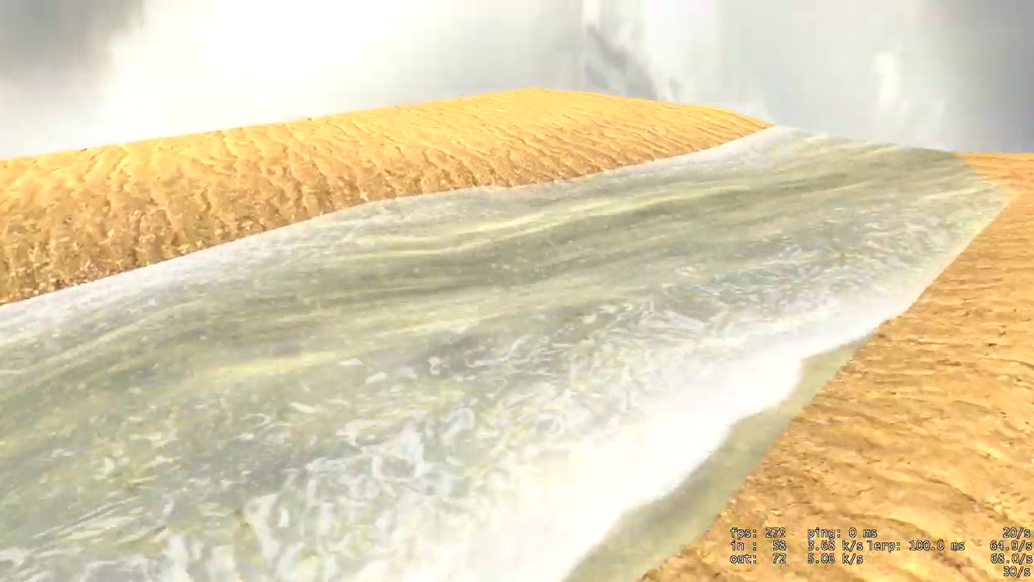
pyautogui.press('w')
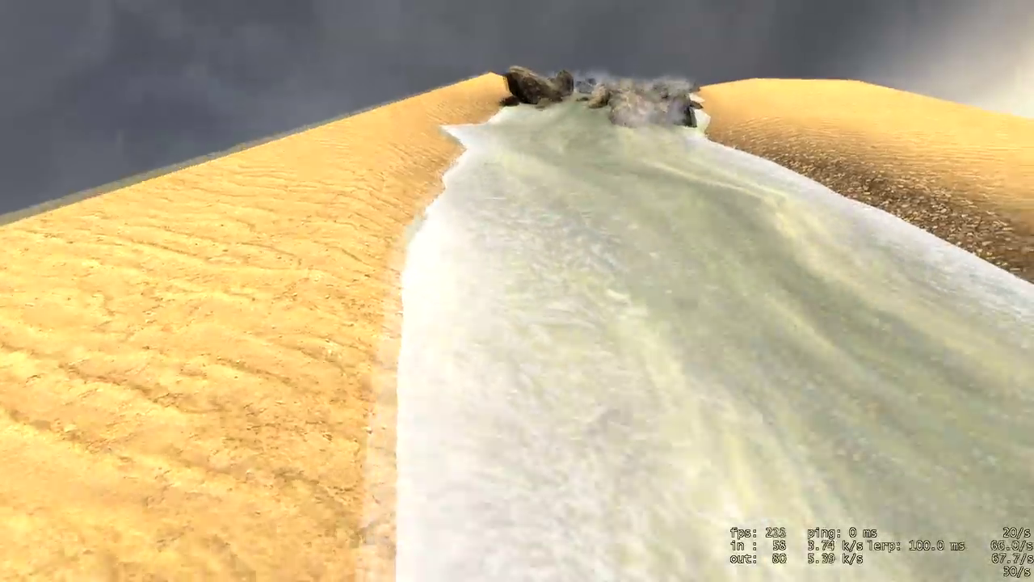
pyautogui.press('d')
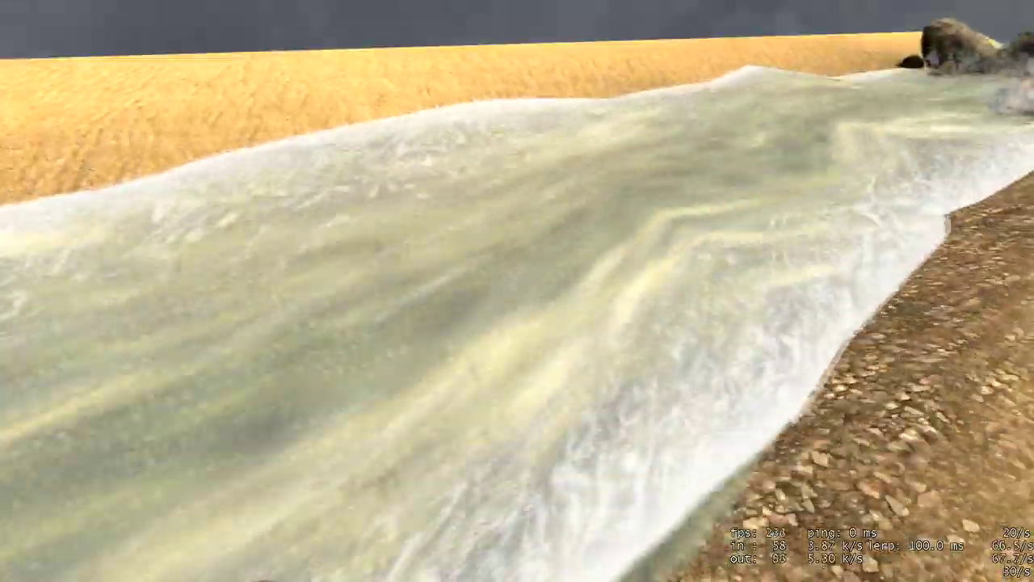
pyautogui.press('w')
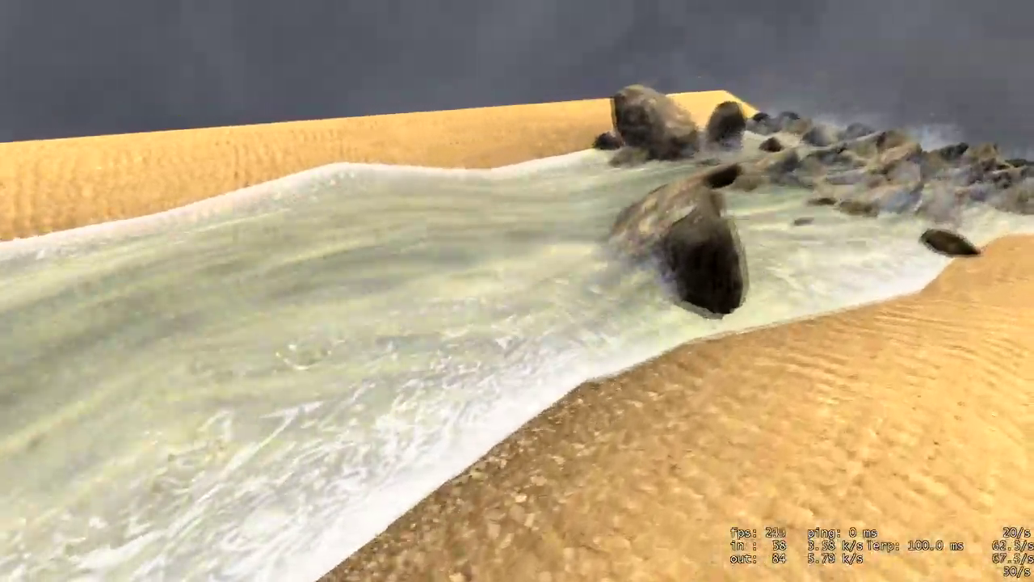
pyautogui.press('w')
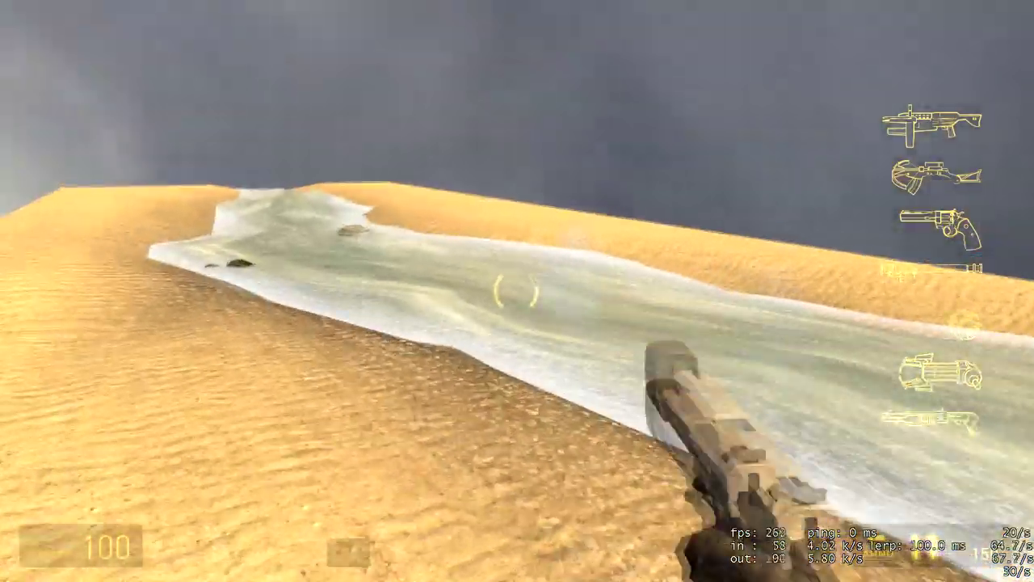
# Fire the pistol at the river surface to test how the invisible water volume reacts to shots
pyautogui.press('3')
pyautogui.press('w')
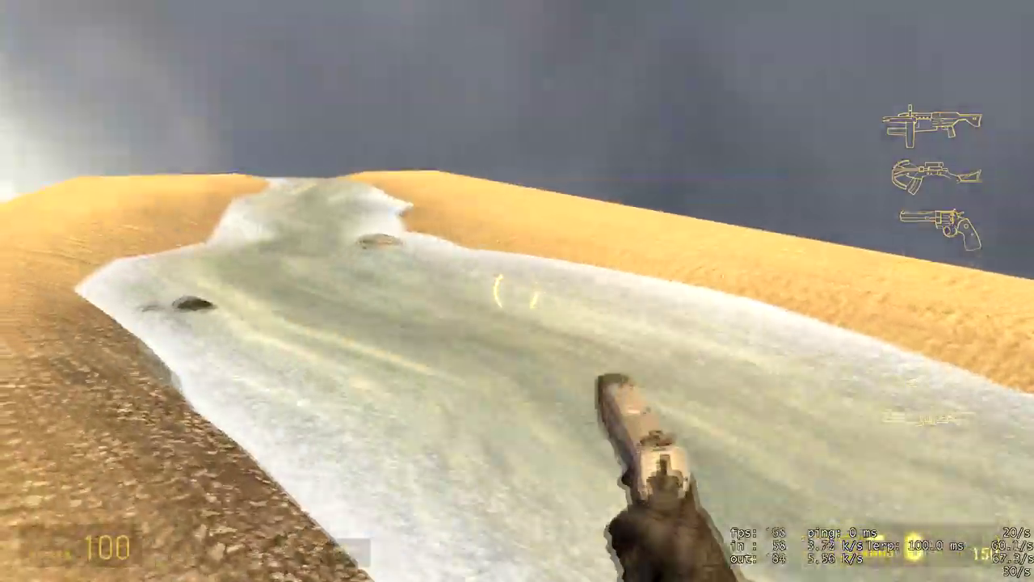
pyautogui.click(517, 291)
pyautogui.click(517, 291)
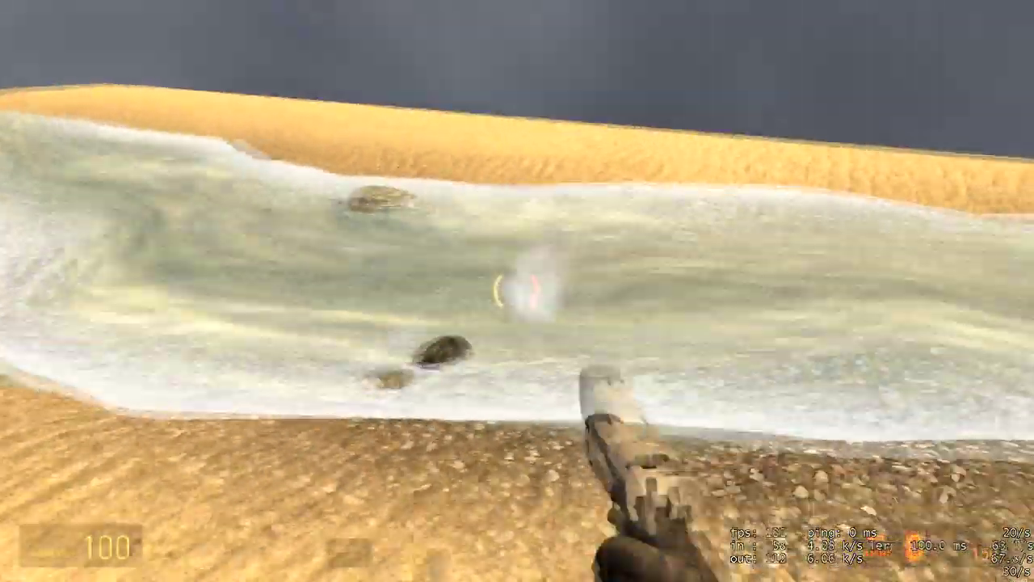
# Inspect the water around the boulders and continue past the rocks to view the waterfall and the ground below
pyautogui.press('w')
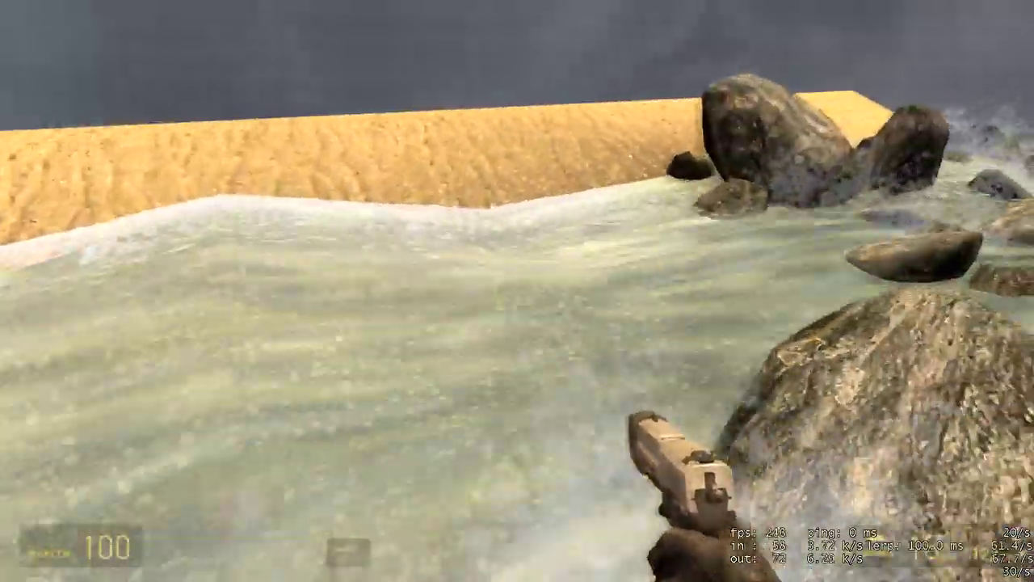
pyautogui.press('s')
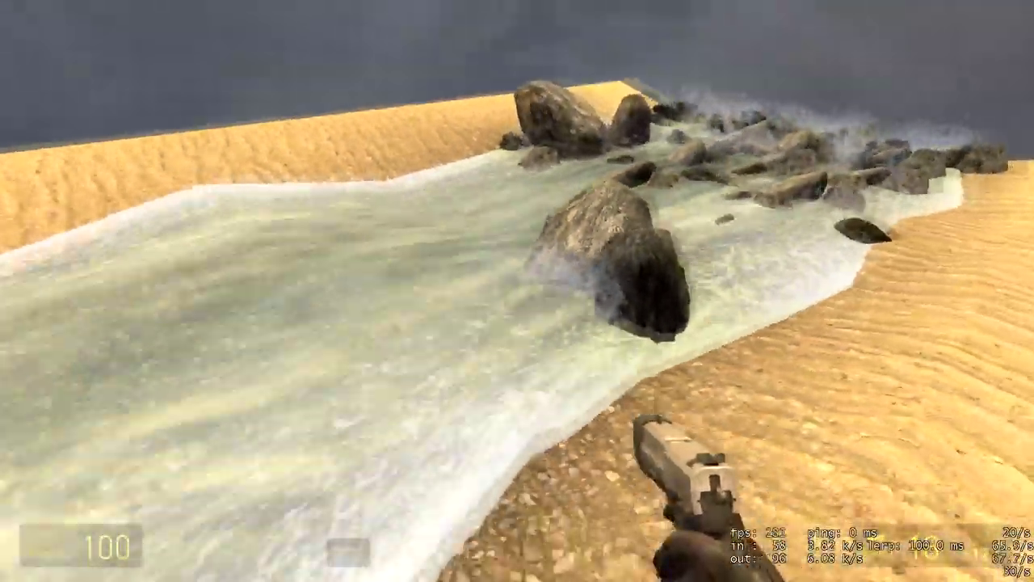
pyautogui.press('w')
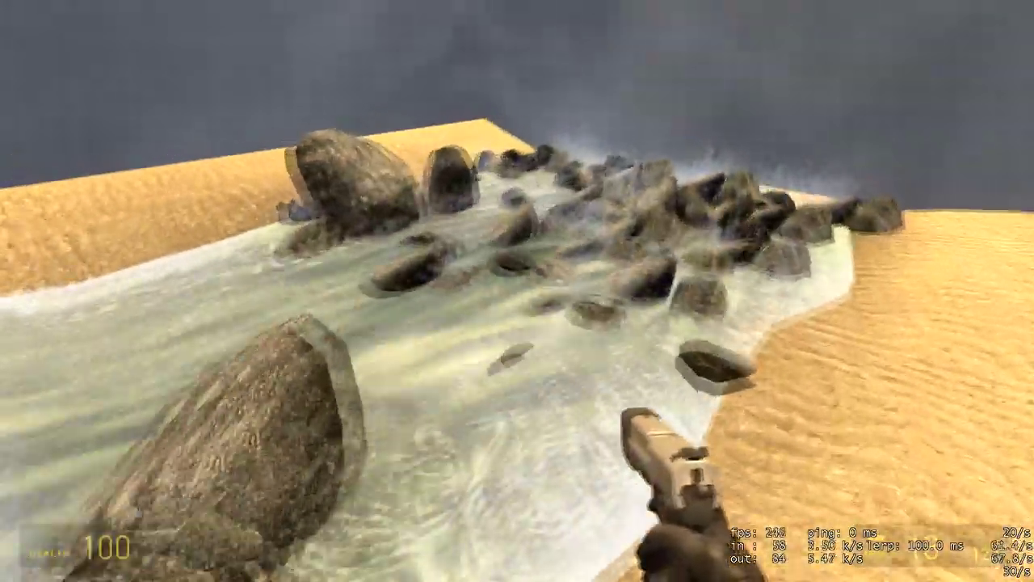
pyautogui.press('w')
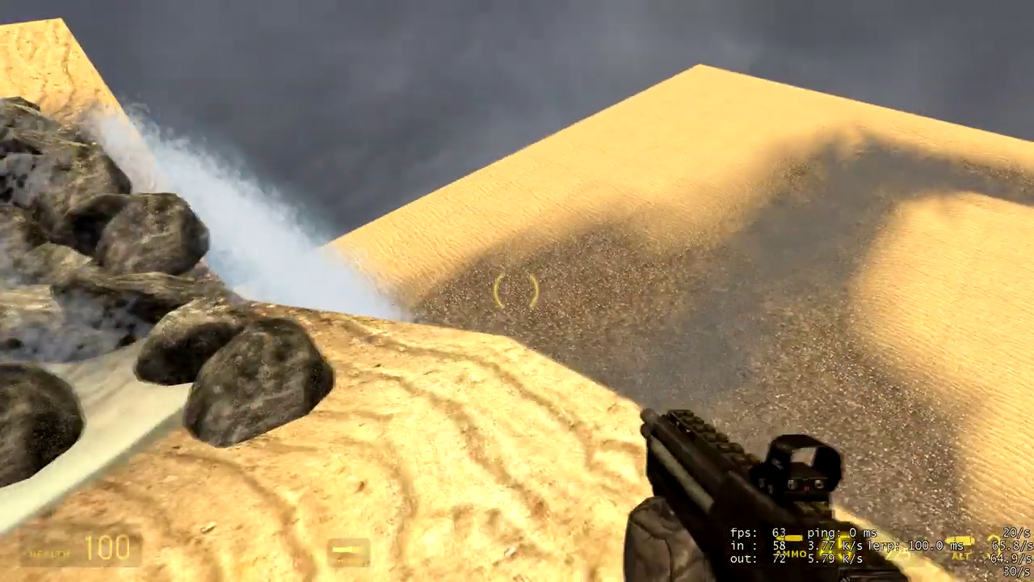